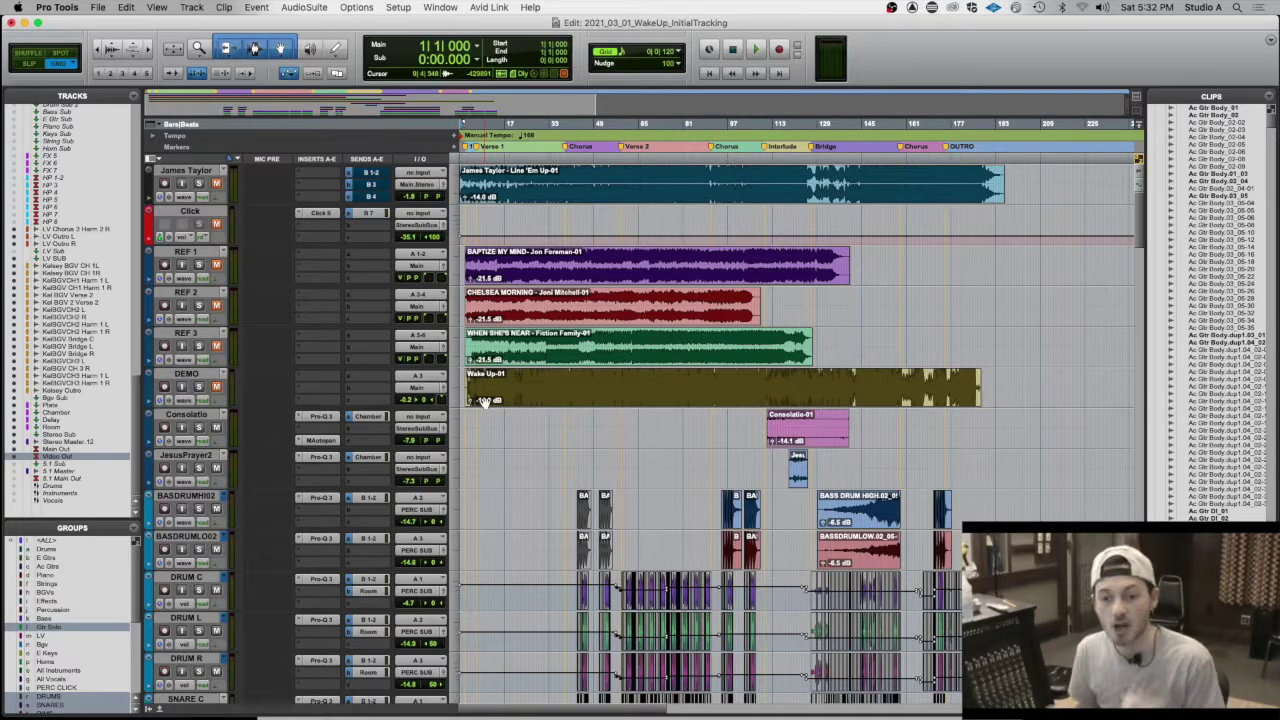
- Go to the acoustic guitar tracks and select the Ac Gtr Neck.03 track
{"action": "scroll", "coordinate": [481, 466], "scroll_direction": "down", "scroll_amount": 15}
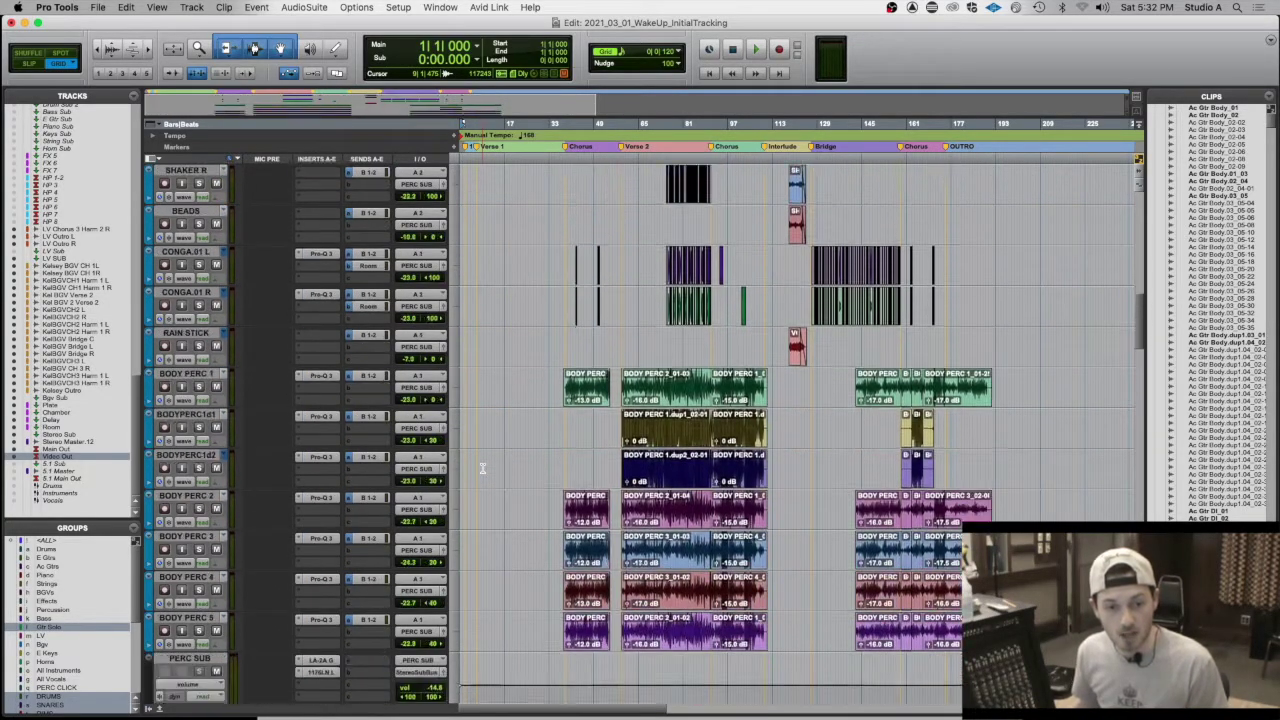
{"action": "scroll", "coordinate": [481, 466], "scroll_direction": "down", "scroll_amount": 10}
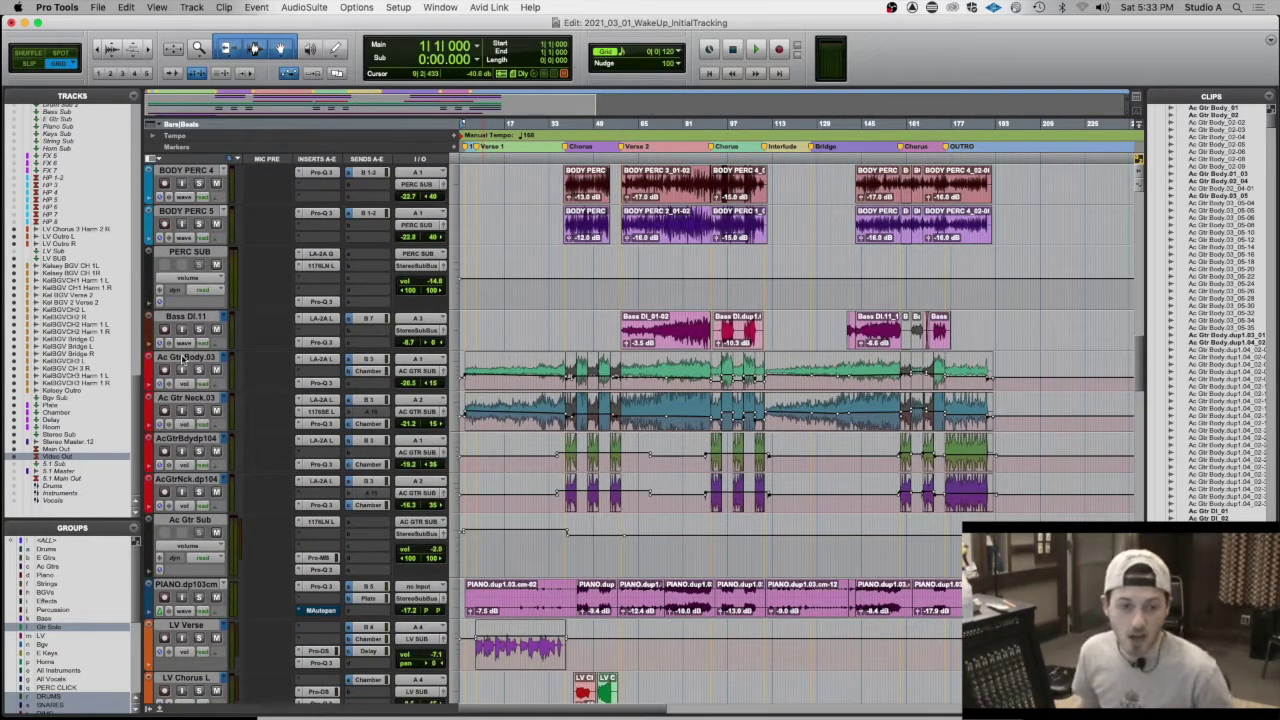
{"action": "left_click", "coordinate": [184, 358]}
{"action": "left_click", "coordinate": [183, 409]}
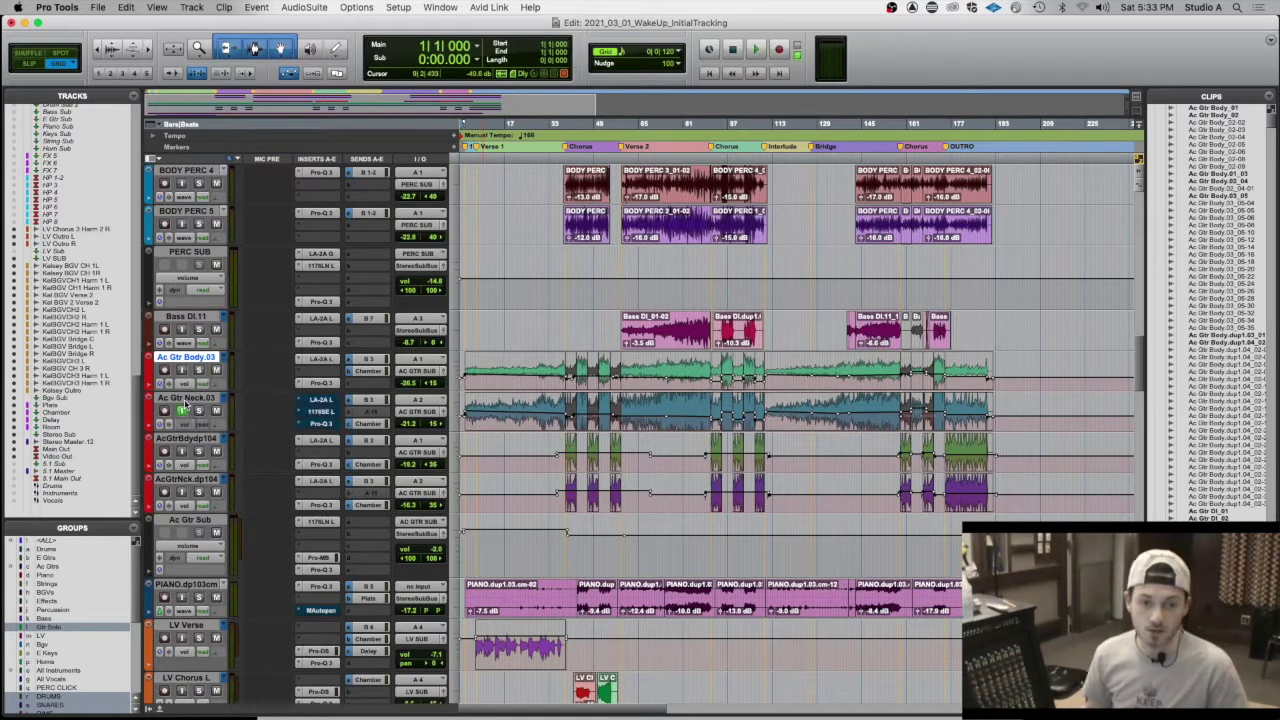
{"action": "left_click", "coordinate": [184, 410]}
{"action": "left_click", "coordinate": [187, 398]}
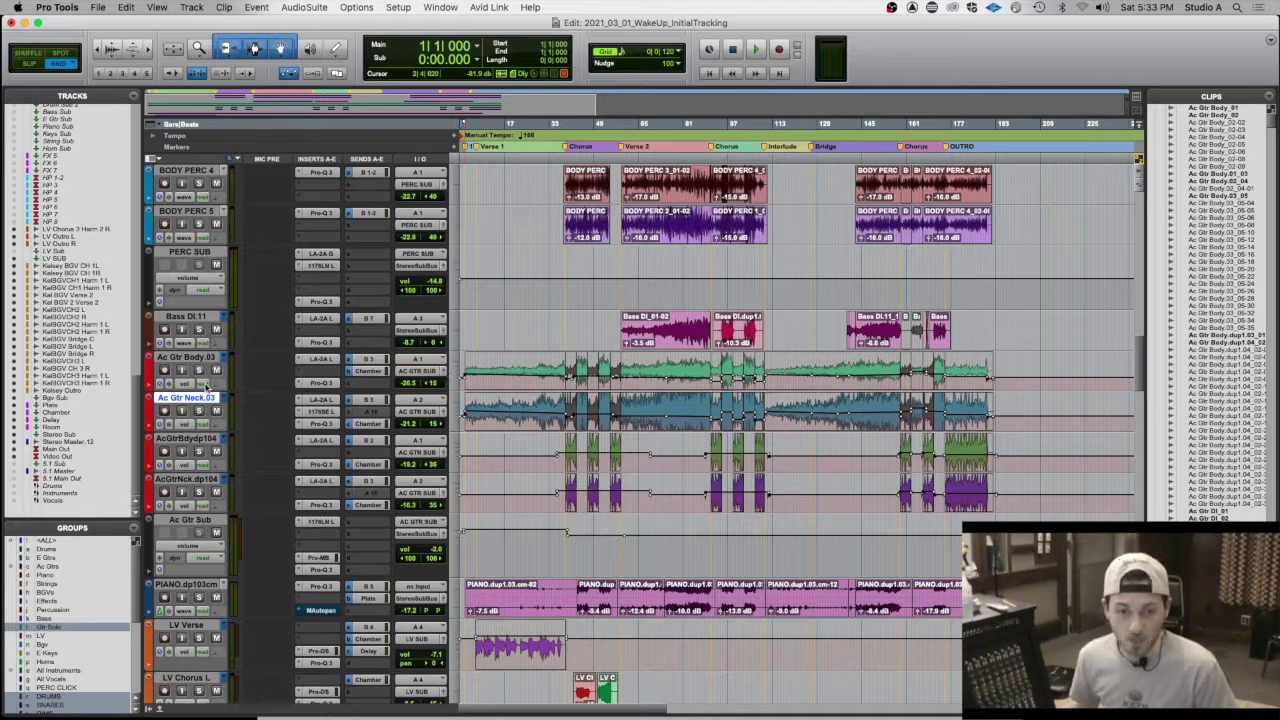
- Solo the Ac Gtr Body.03 and Ac Gtr Neck.03 tracks and play them from shortly before the first chorus
{"action": "left_click", "coordinate": [198, 371]}
{"action": "left_click", "coordinate": [550, 375]}
{"action": "key", "text": "space"}
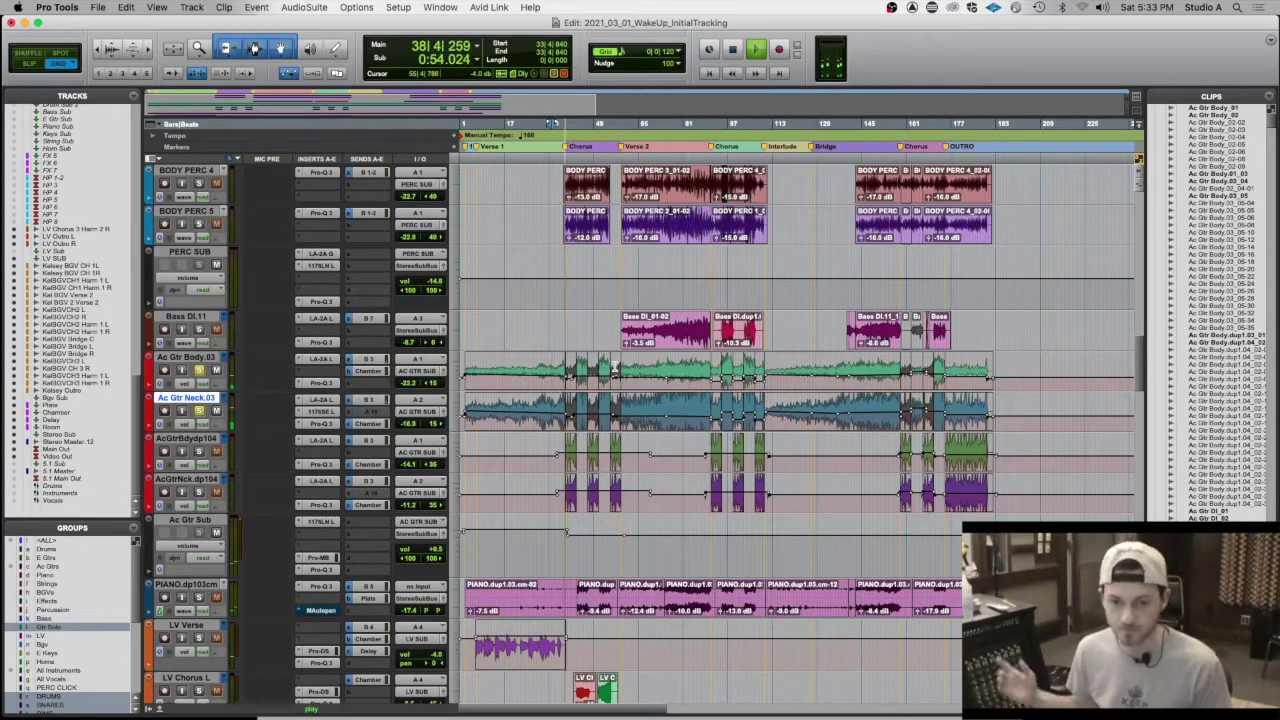
{"action": "key", "text": "space"}
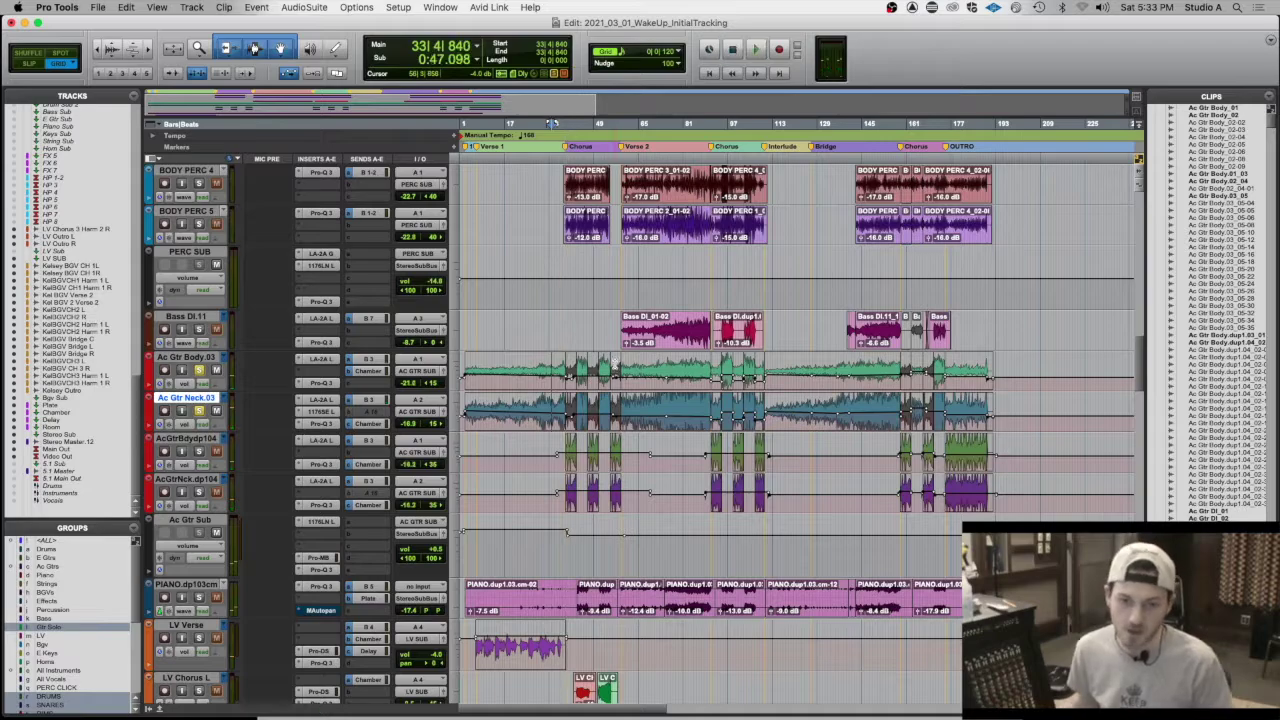
- Show the Ac Gtr Body.03 and Neck.03 tracks as waveforms and play their first-chorus clips starting at bar 42
{"action": "left_click", "coordinate": [217, 397]}
{"action": "left_click", "coordinate": [583, 383]}
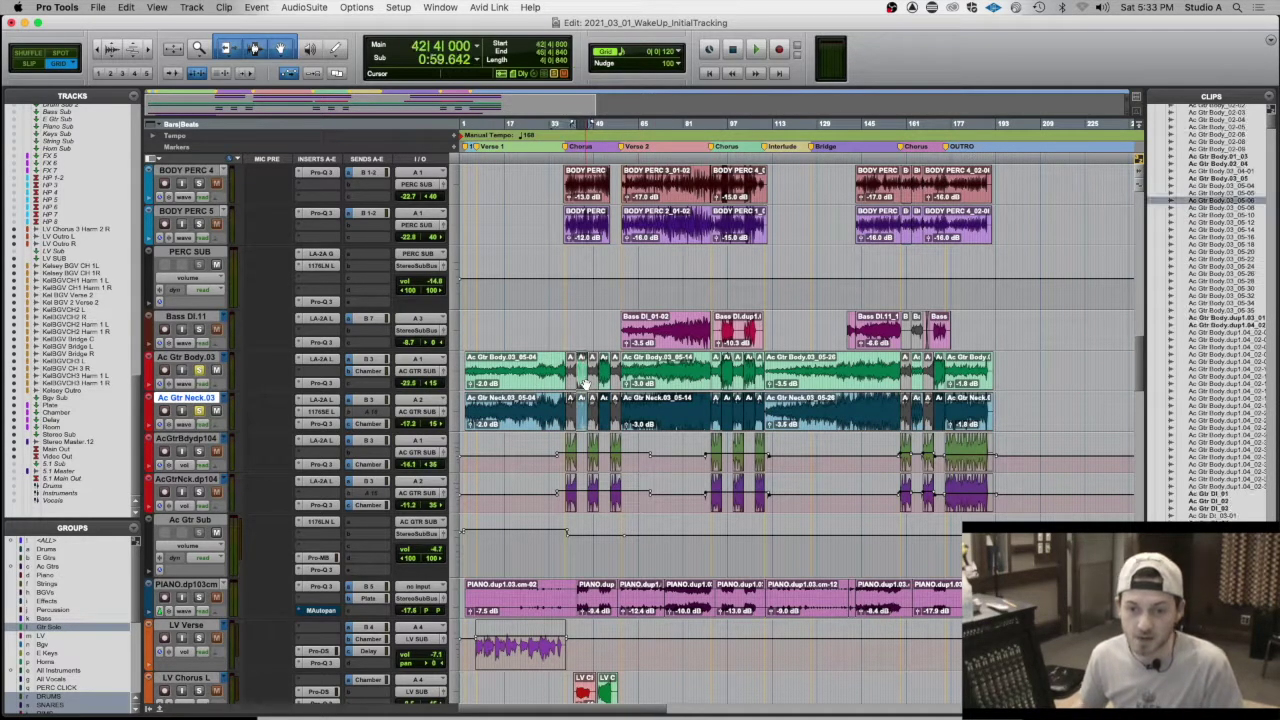
{"action": "key", "text": "space"}
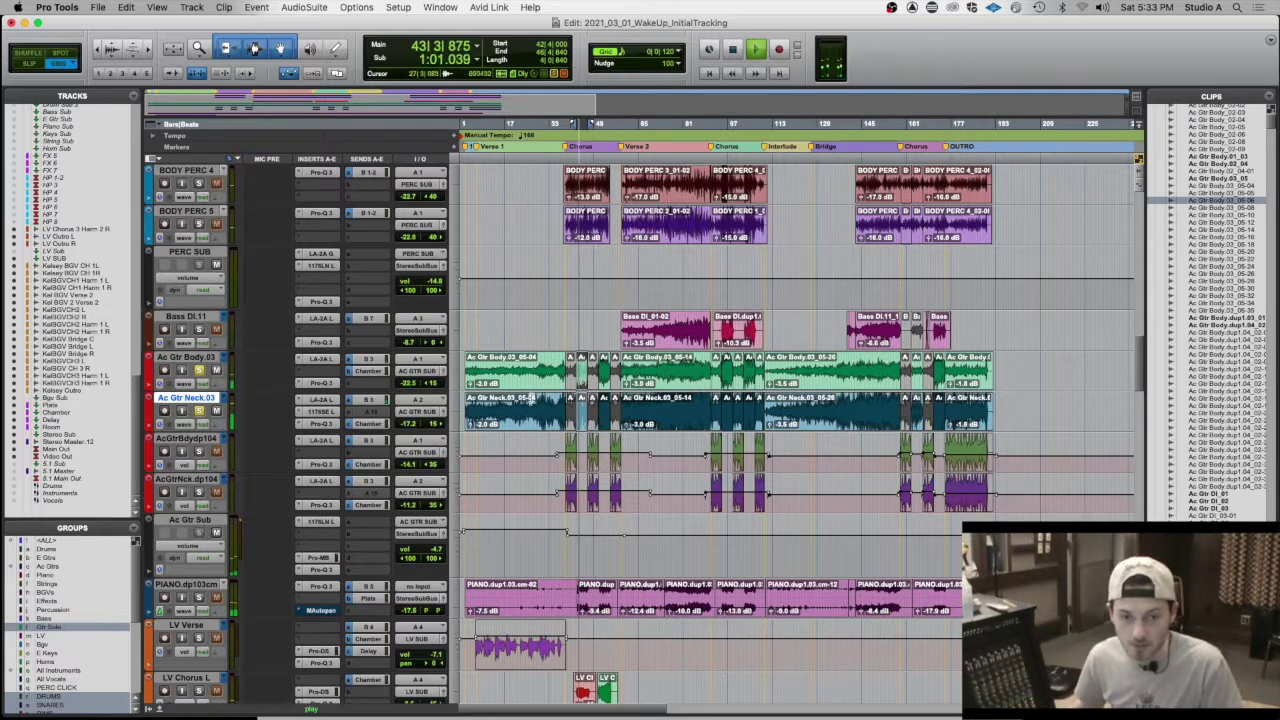
{"action": "key", "text": "space"}
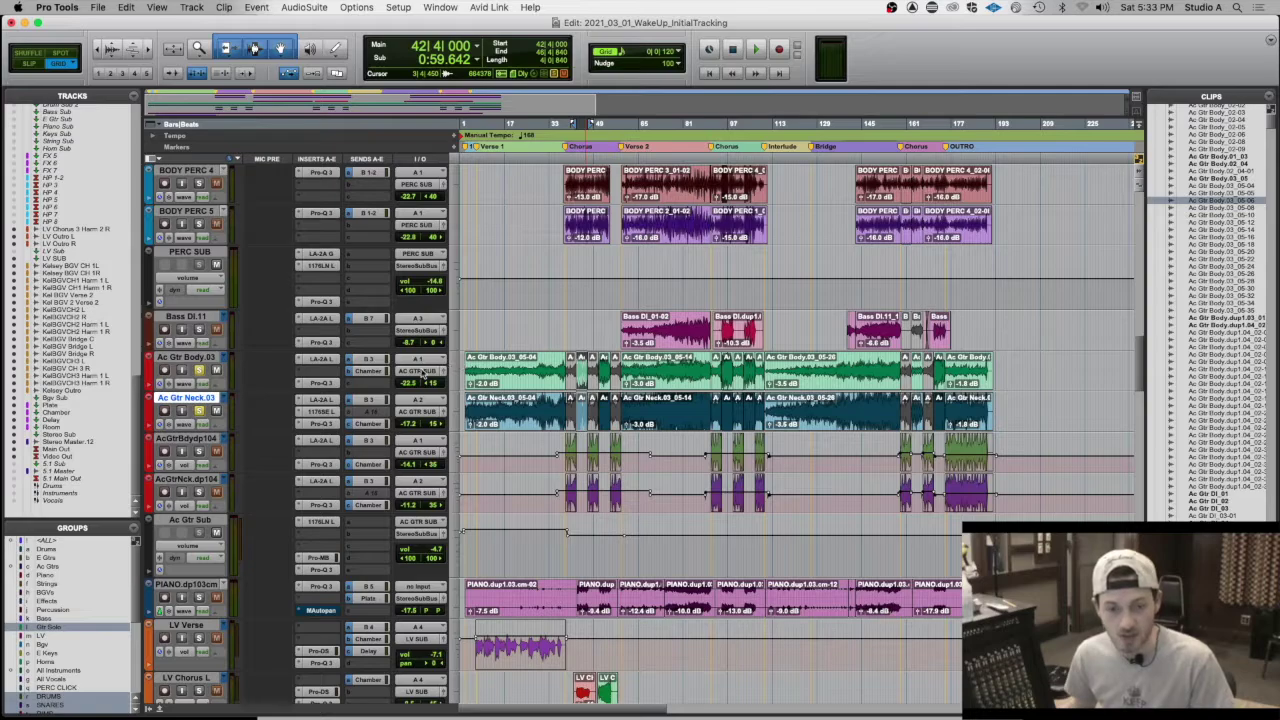
- Open the Pro-Q 3 equalizer on Ac Gtr Body.03, examine its low-cut and low-mid bands, and close it
{"action": "left_click", "coordinate": [328, 384]}
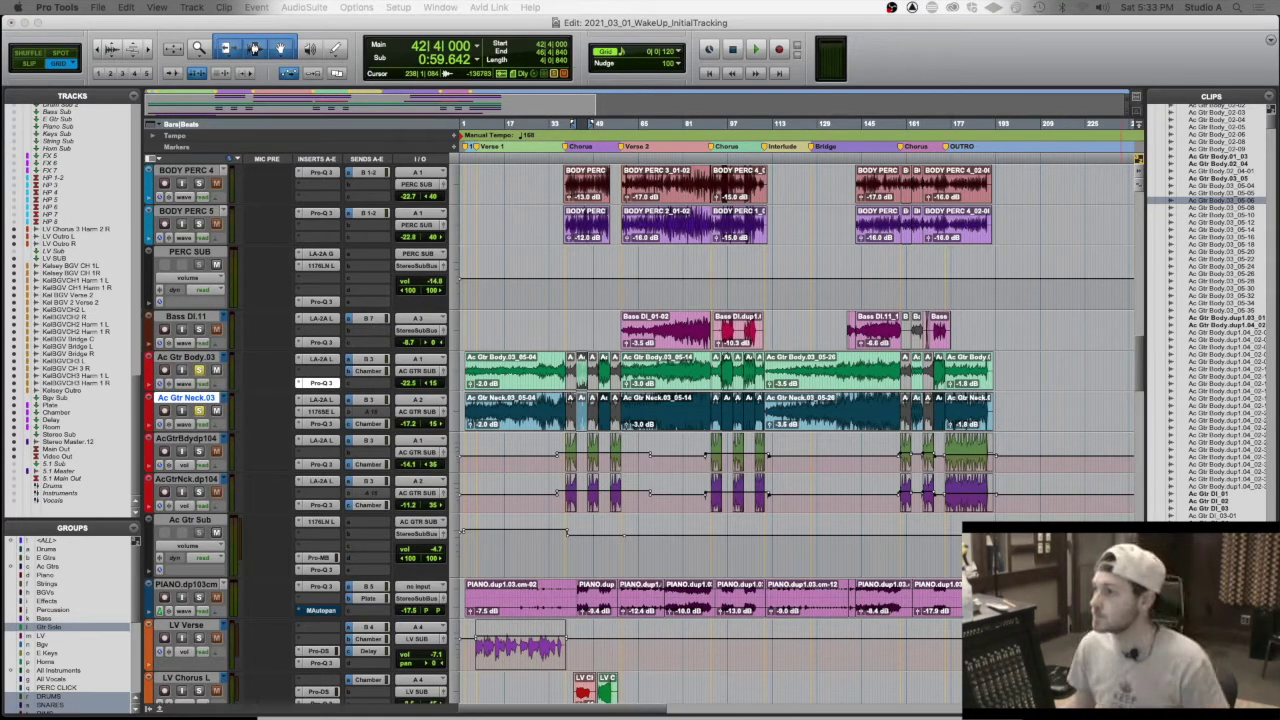
{"action": "left_click_drag", "start_coordinate": [1220, 110], "coordinate": [691, 110]}
{"action": "mouse_move", "coordinate": [698, 291]}
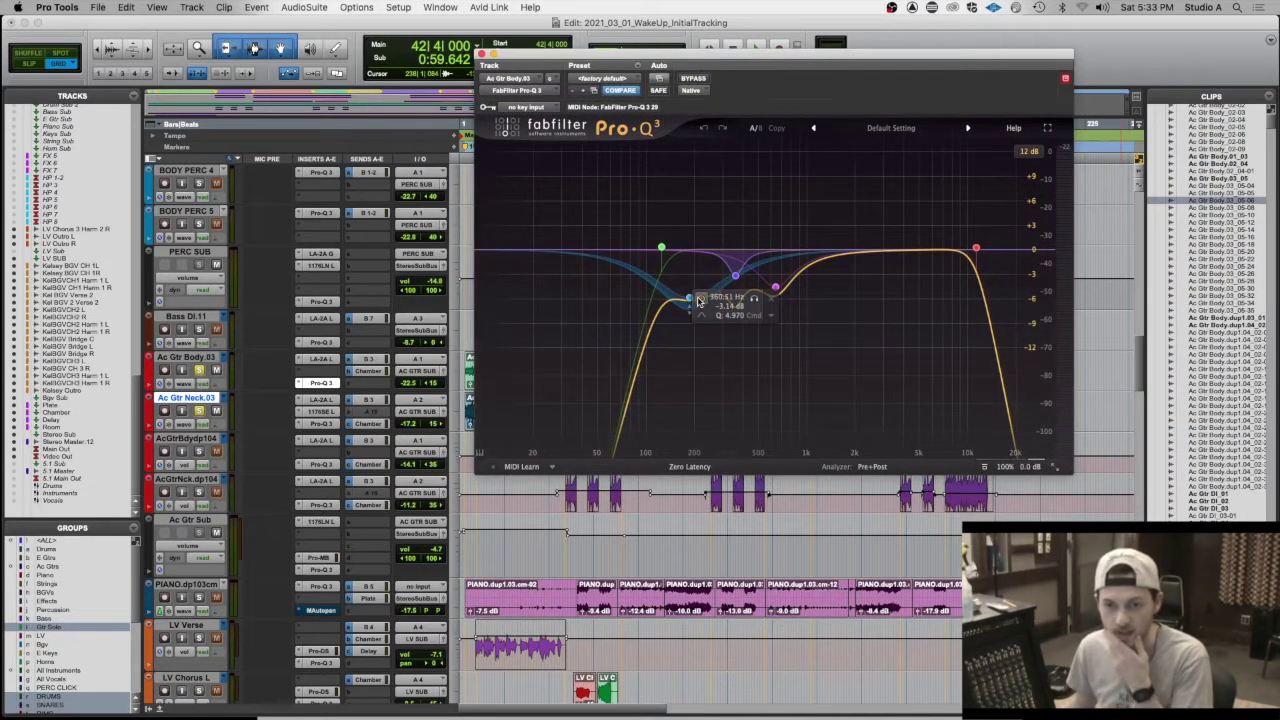
{"action": "left_click_drag", "start_coordinate": [620, 55], "coordinate": [835, 5]}
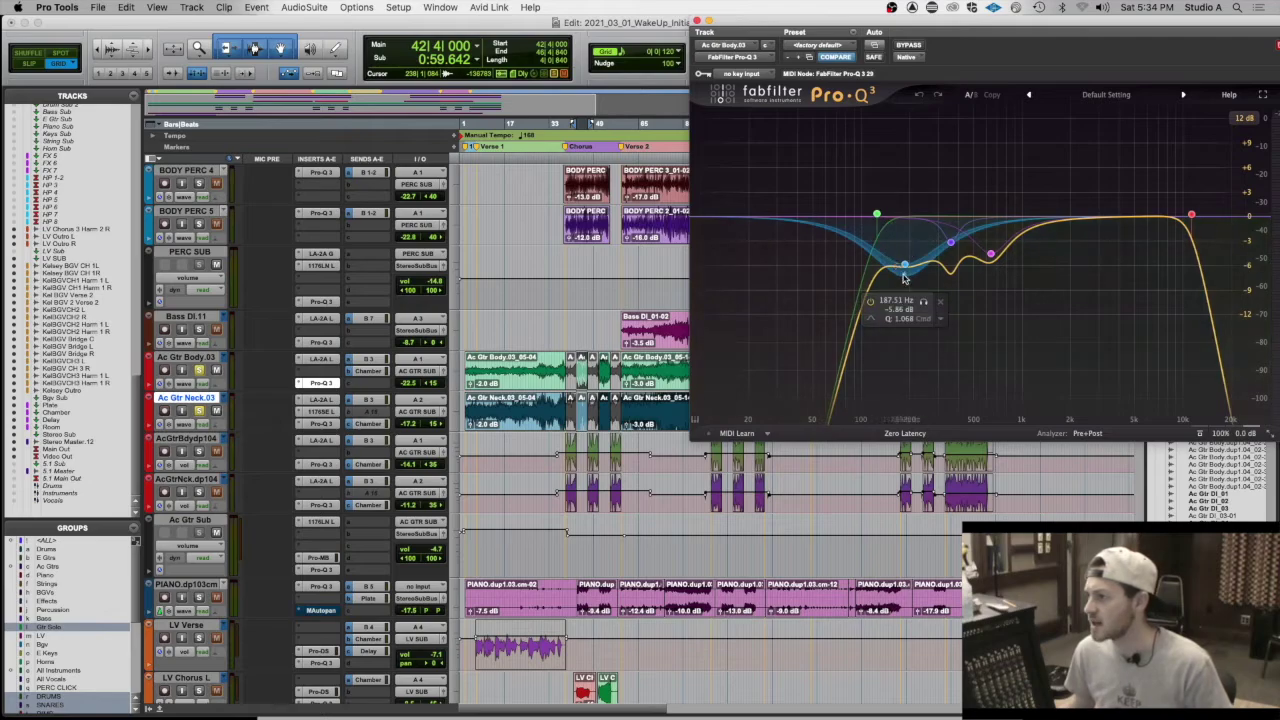
{"action": "mouse_move", "coordinate": [877, 217]}
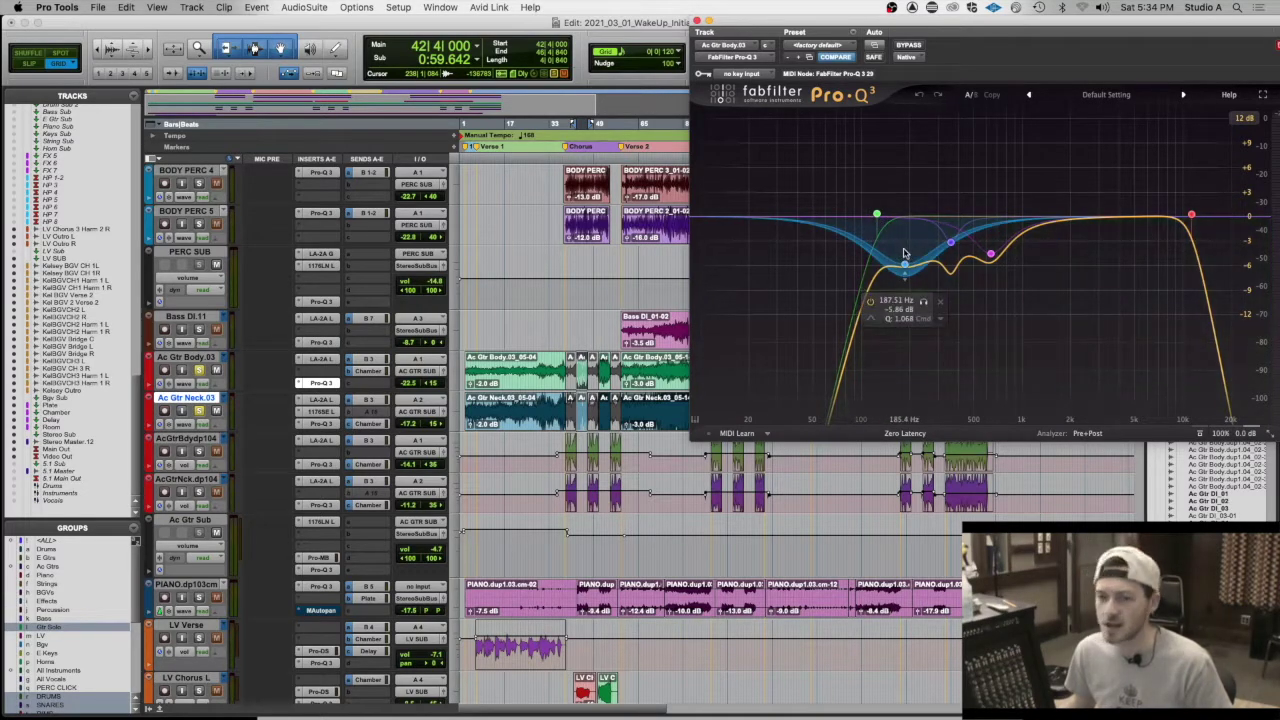
{"action": "left_click", "coordinate": [697, 20]}
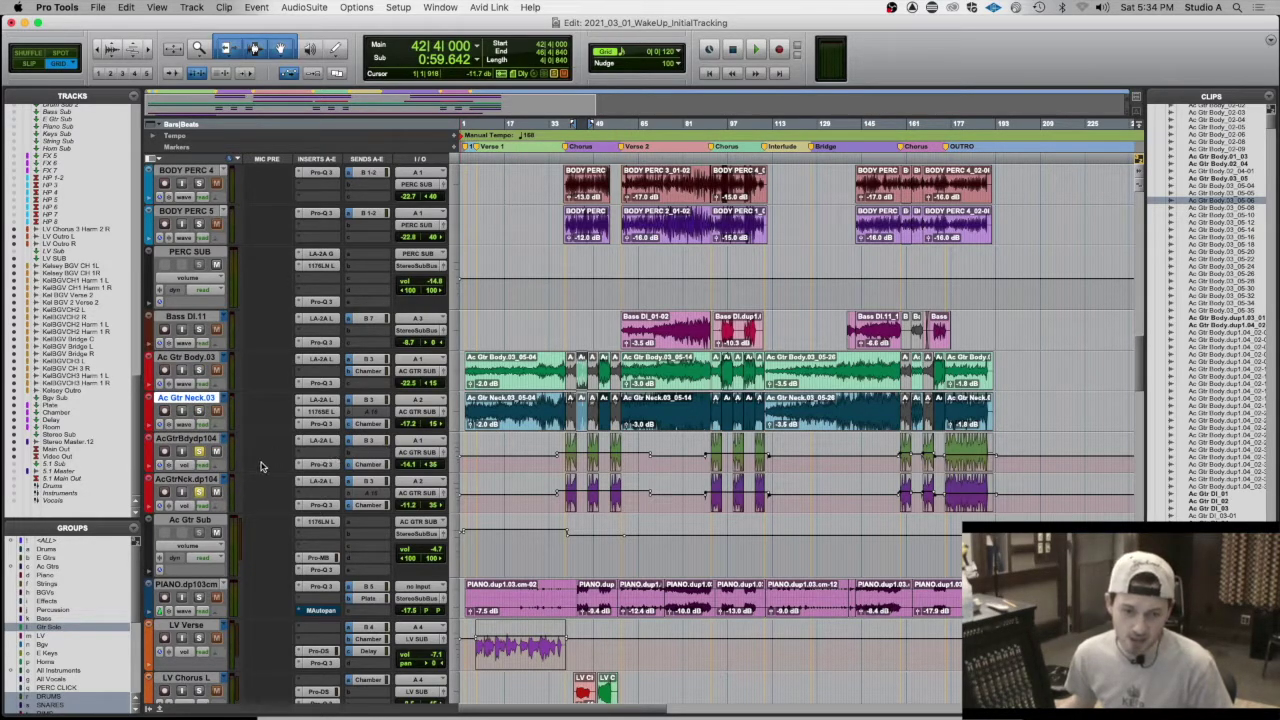
- Solo the duplicate acoustic guitar body and neck tracks instead, show them as waveforms, and play their first chorus clips from bar 38
{"action": "left_click", "coordinate": [186, 463]}
{"action": "left_click", "coordinate": [200, 458]}
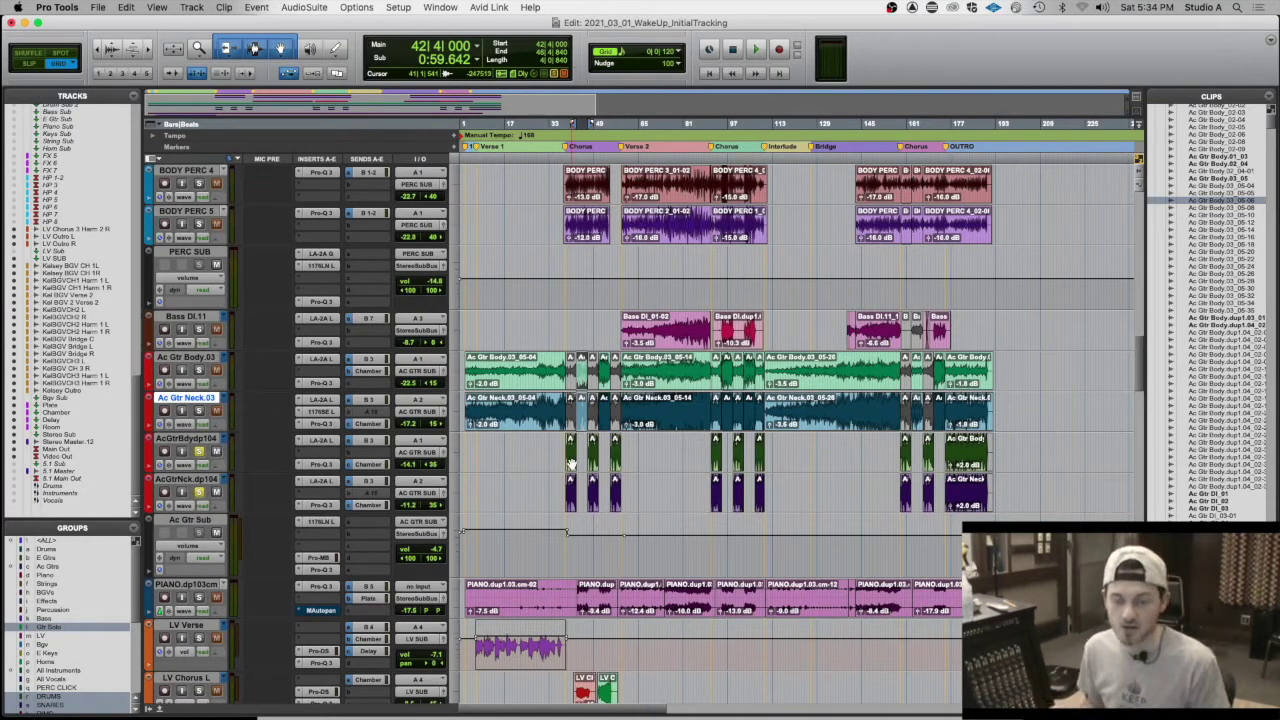
{"action": "left_click", "coordinate": [571, 463]}
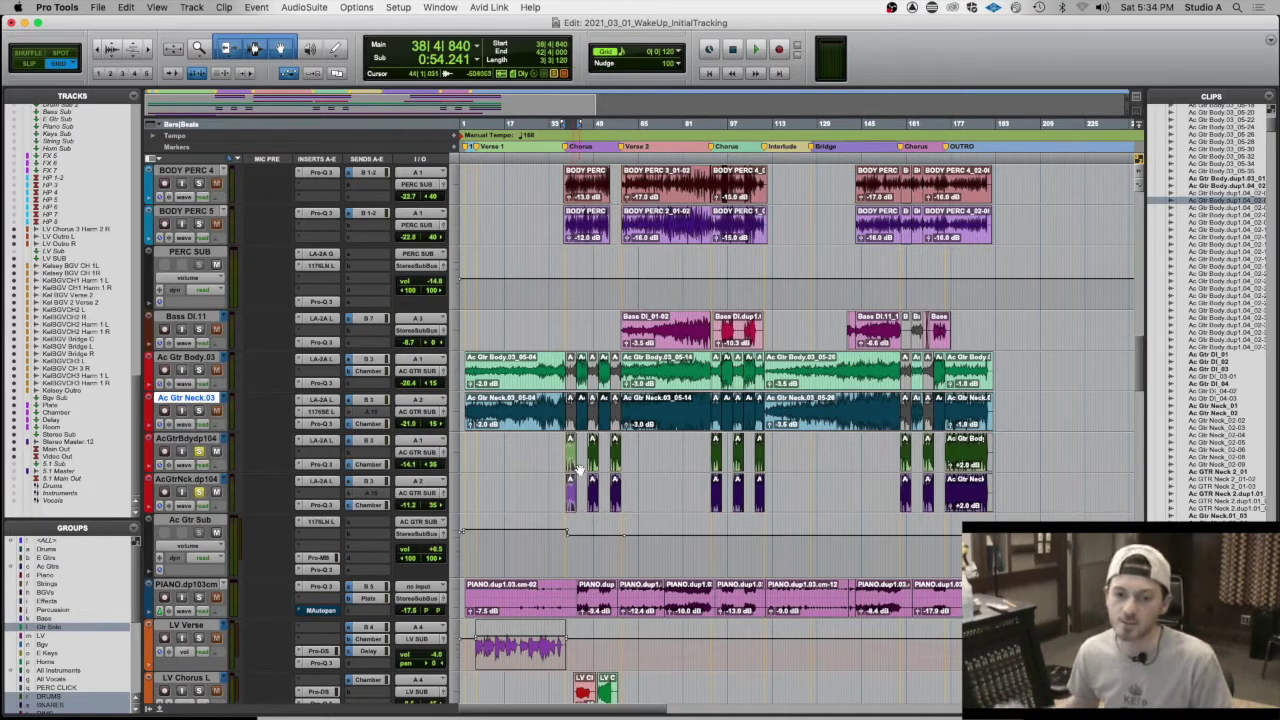
{"action": "key", "text": "space"}
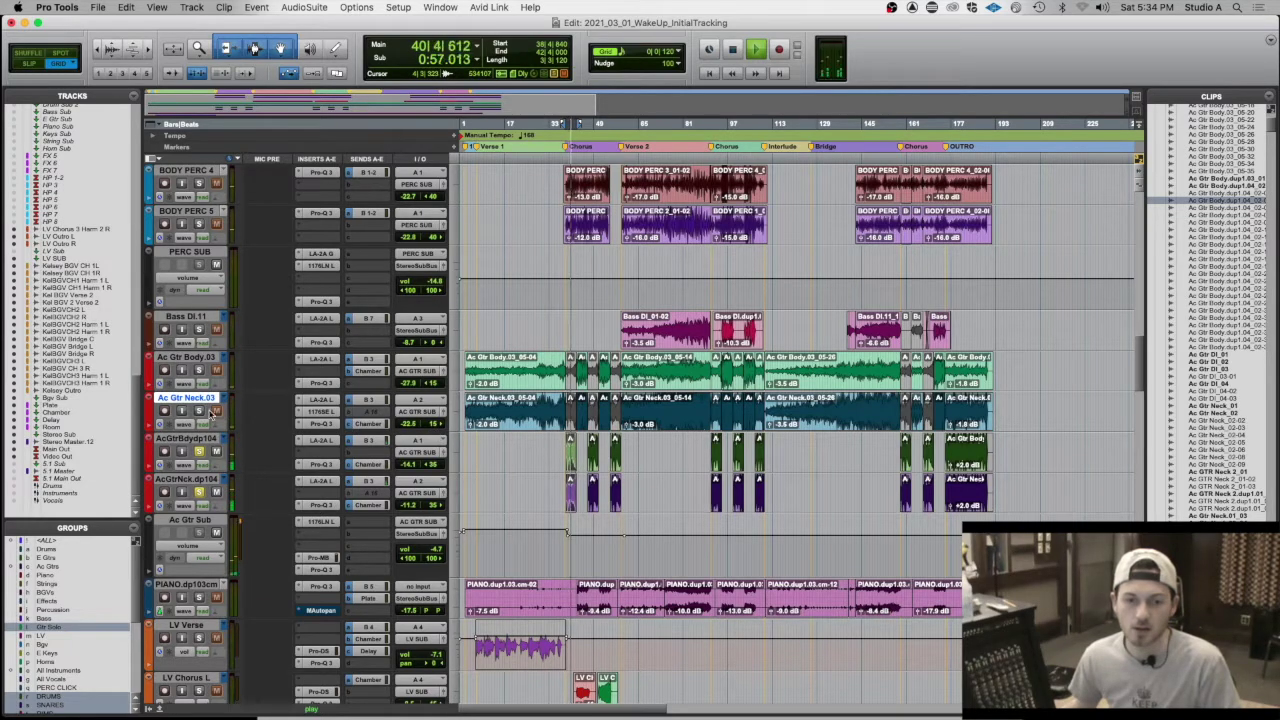
{"action": "key", "text": "space"}
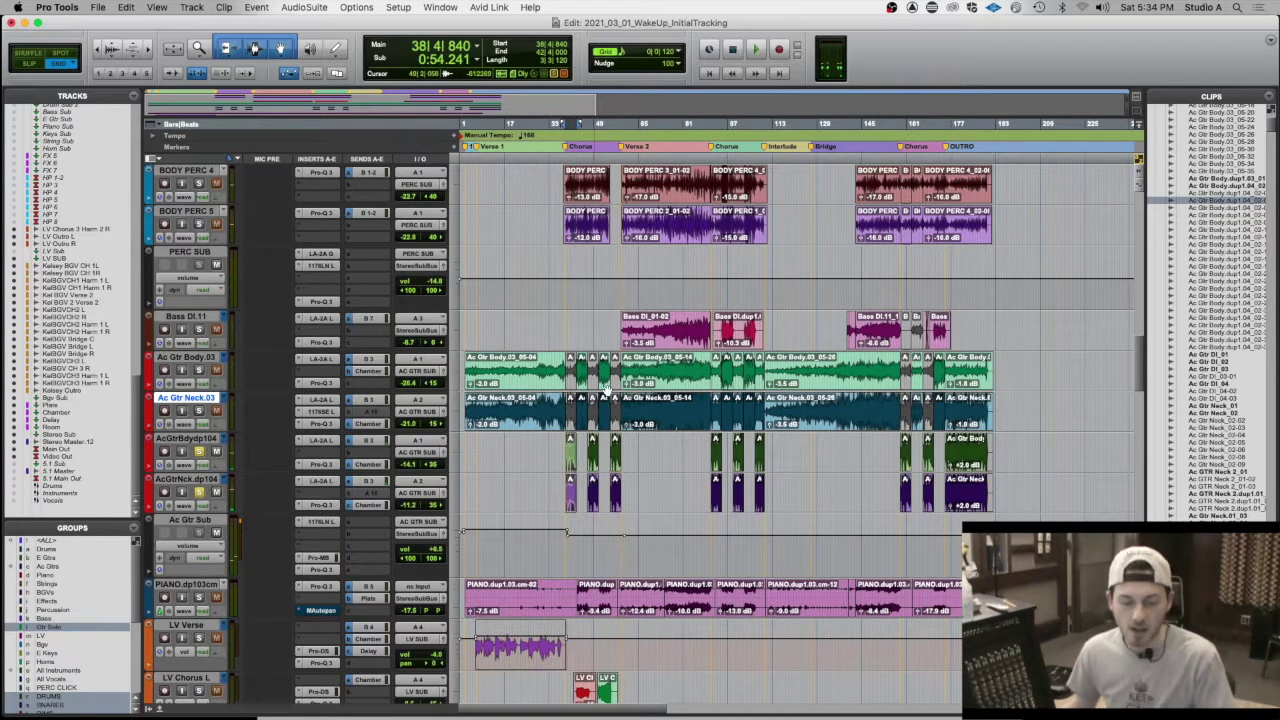
- Check the Pro-Q 3 curve on the duplicate body track and the Chamber send on Ac Gtr Body.03, closing each window
{"action": "left_click", "coordinate": [321, 464]}
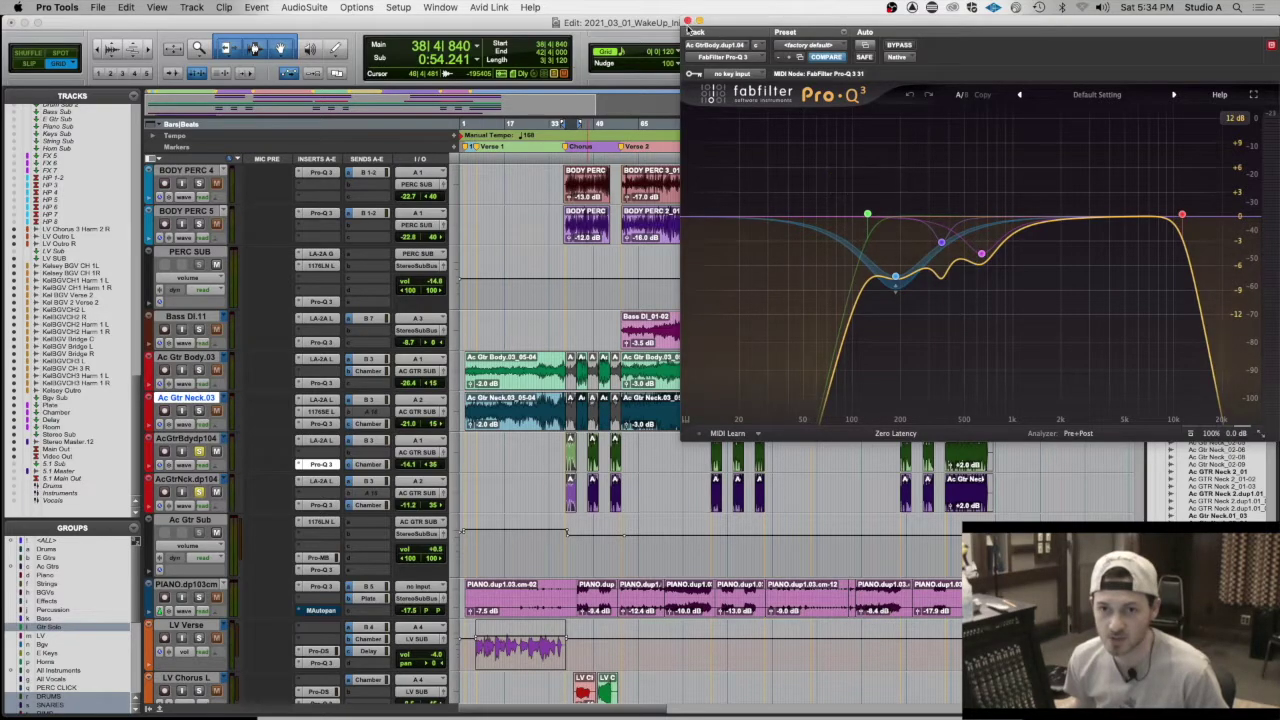
{"action": "left_click", "coordinate": [687, 20]}
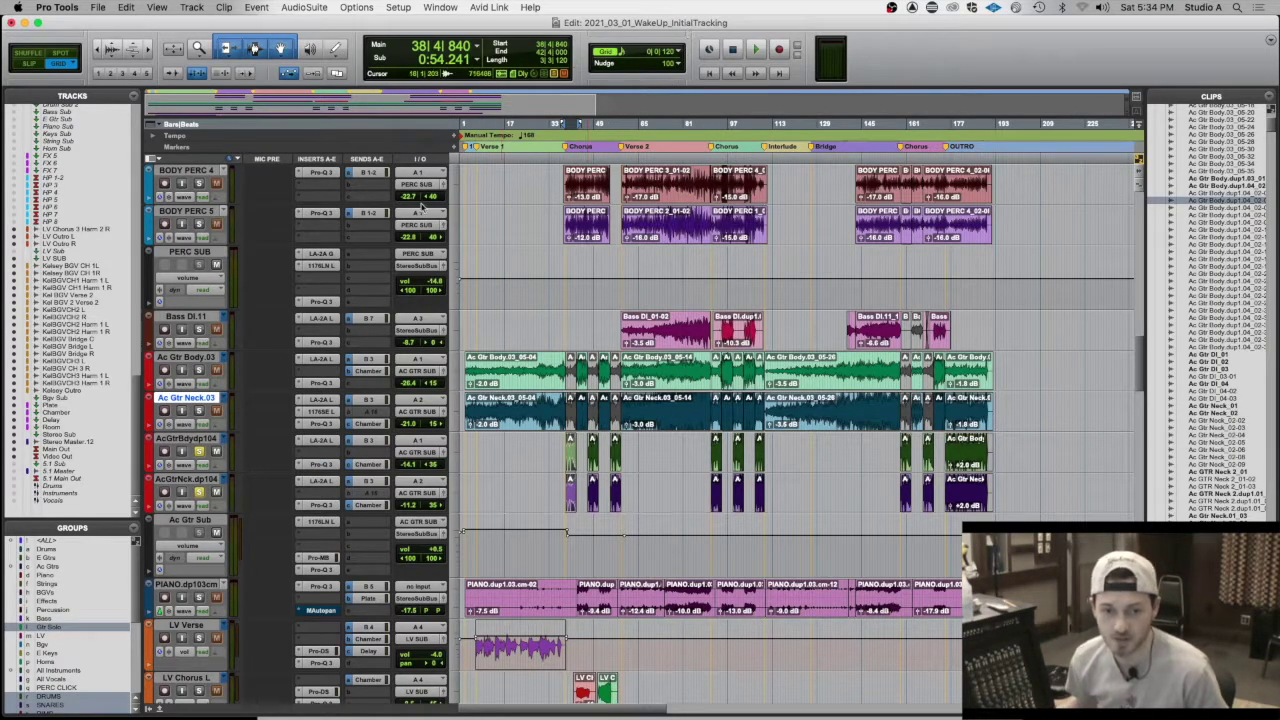
{"action": "left_click", "coordinate": [370, 371]}
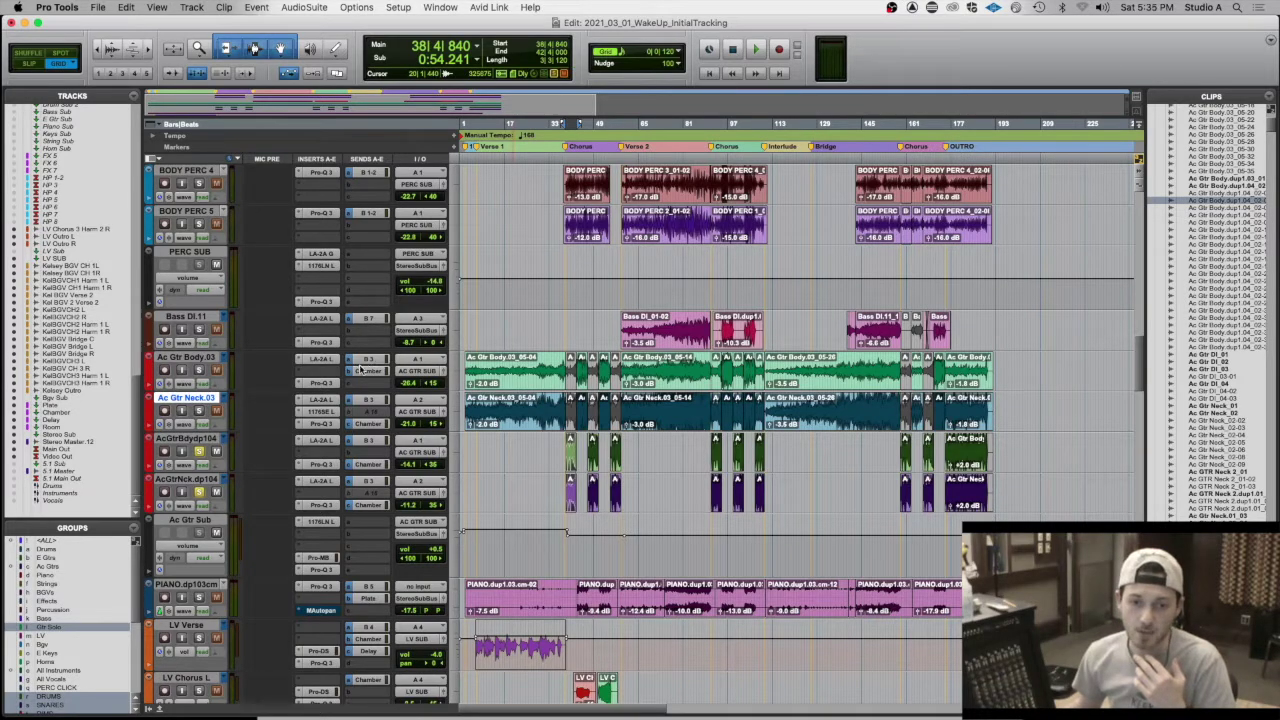
{"action": "left_click", "coordinate": [366, 371]}
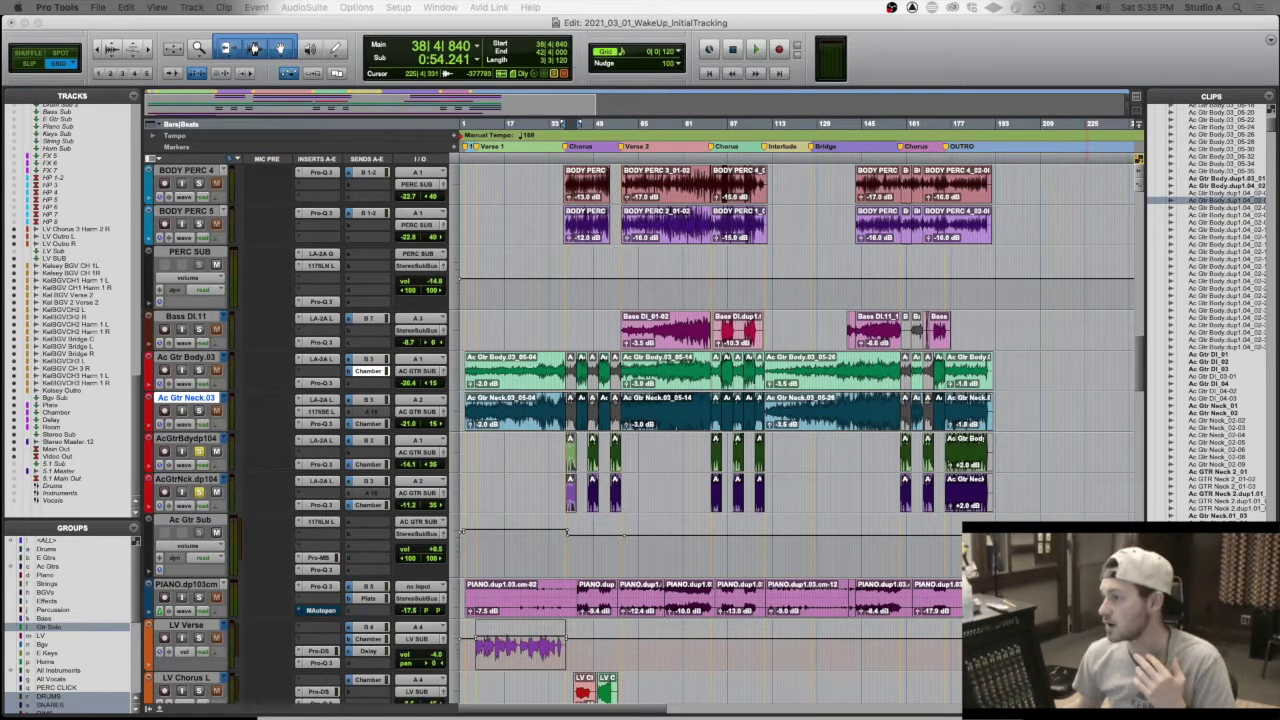
{"action": "left_click_drag", "start_coordinate": [810, 222], "coordinate": [680, 198]}
{"action": "left_click", "coordinate": [650, 193]}
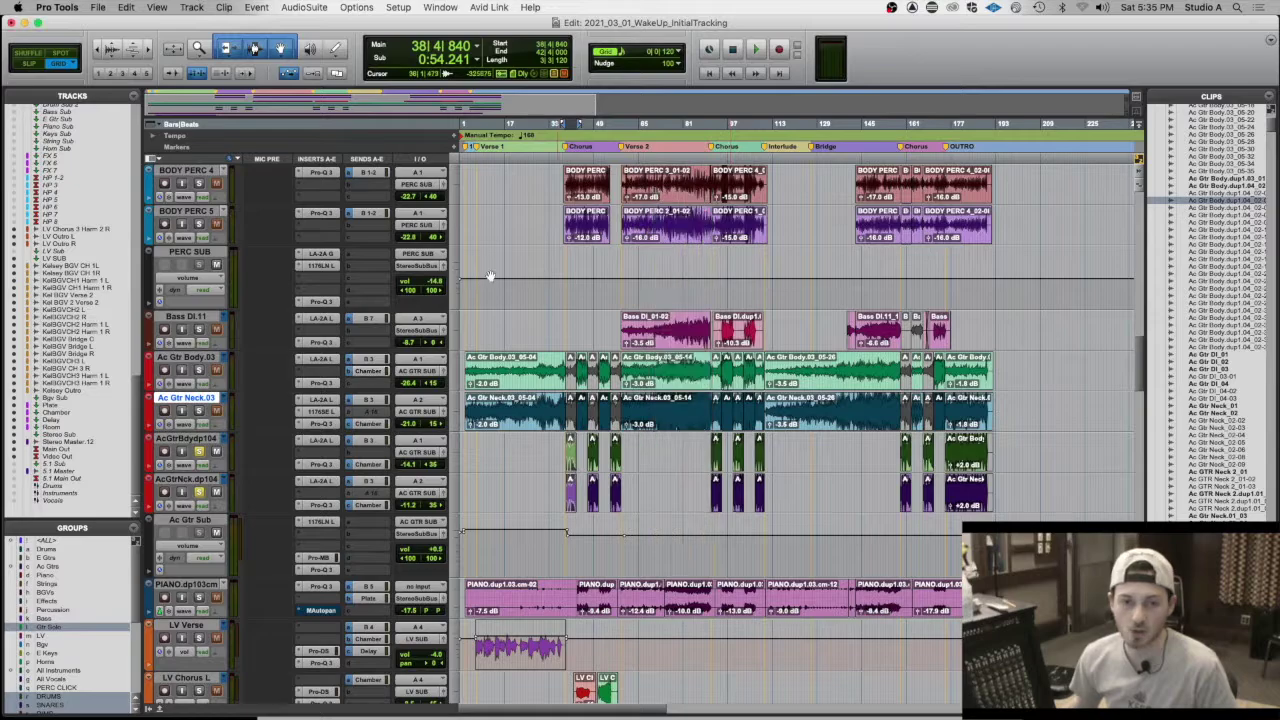
- Inspect the 1176LN limiter and the Pro-MB low band settings on the Ac Gtr Sub track, and close the plug-in window
{"action": "scroll", "coordinate": [290, 496], "scroll_direction": "down", "scroll_amount": 1}
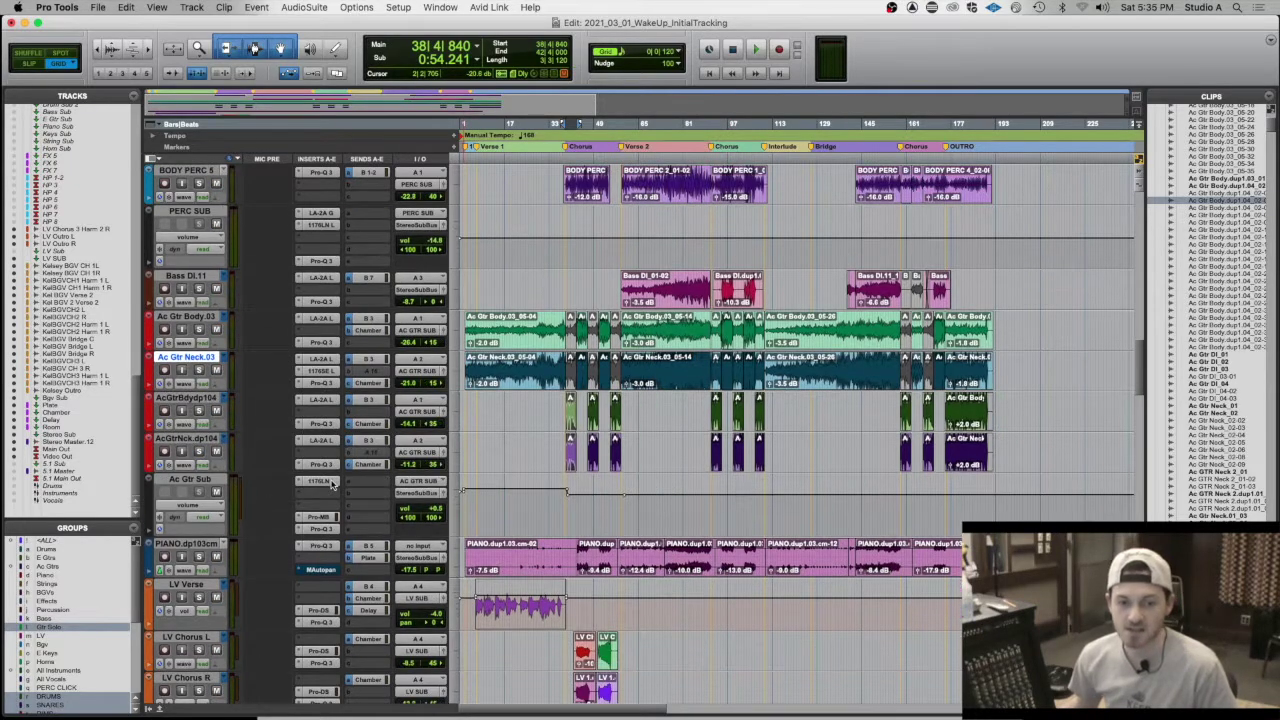
{"action": "left_click", "coordinate": [322, 481]}
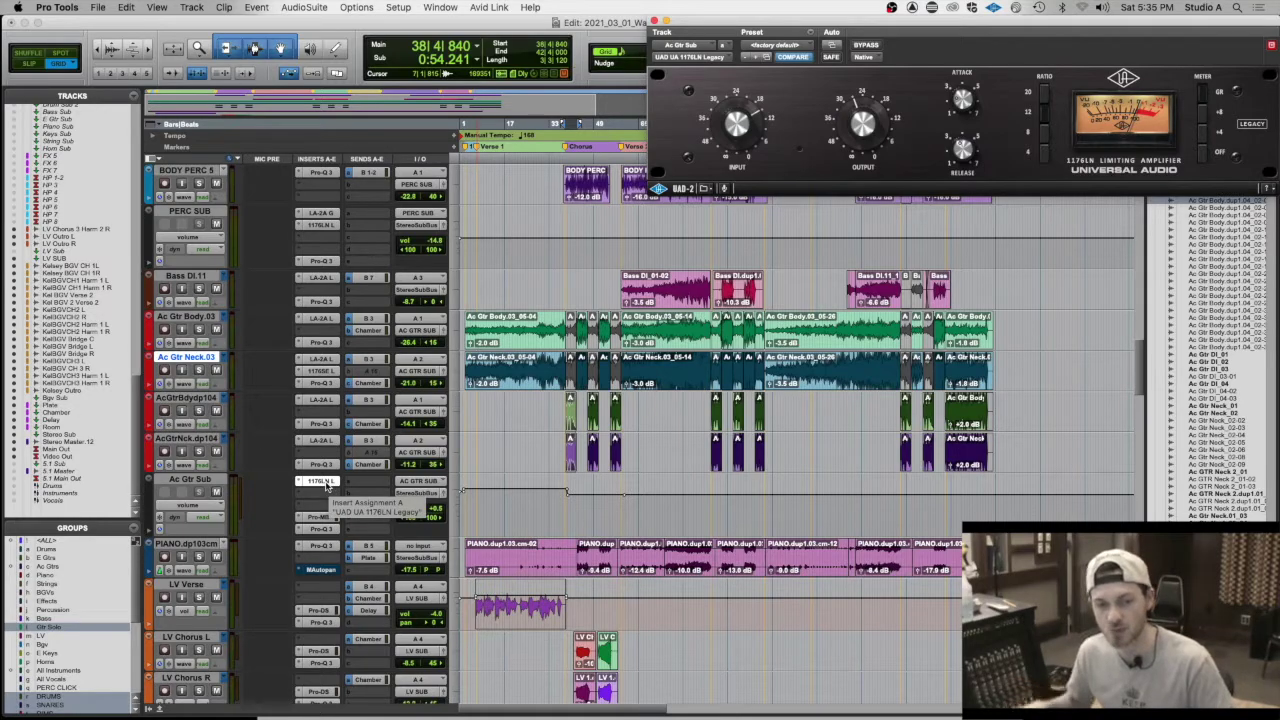
{"action": "left_click", "coordinate": [326, 517]}
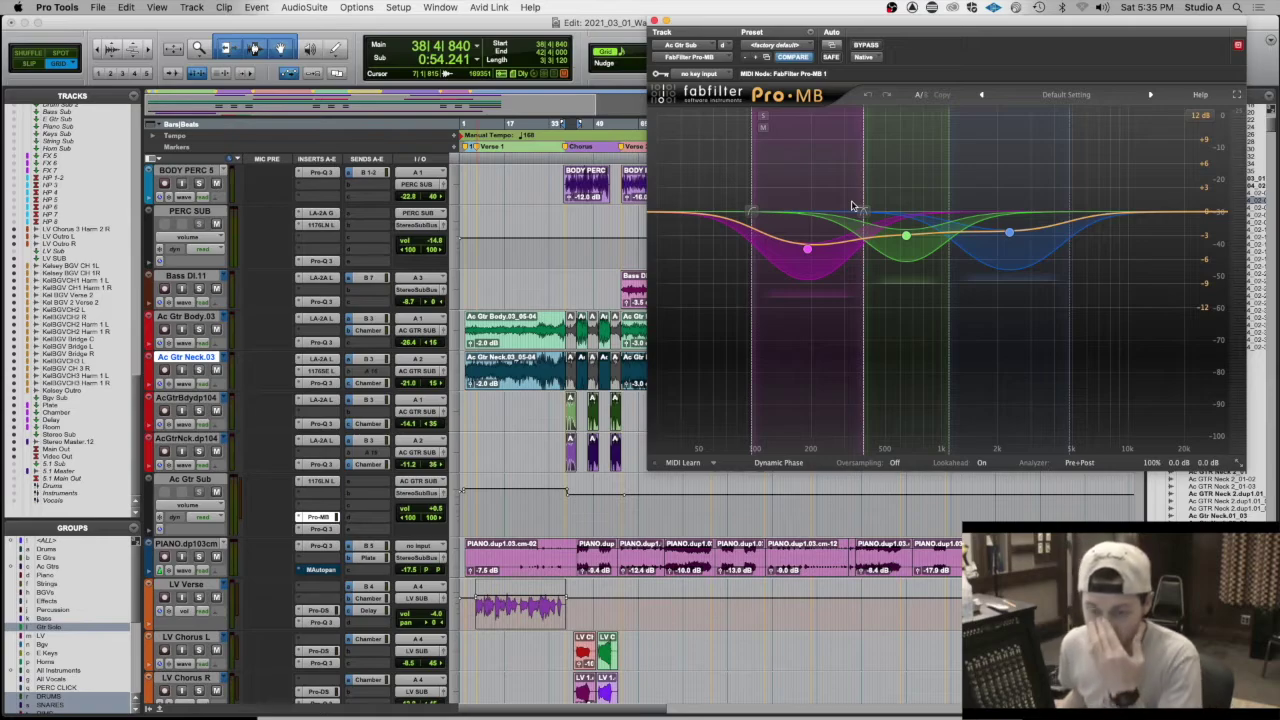
{"action": "mouse_move", "coordinate": [803, 250]}
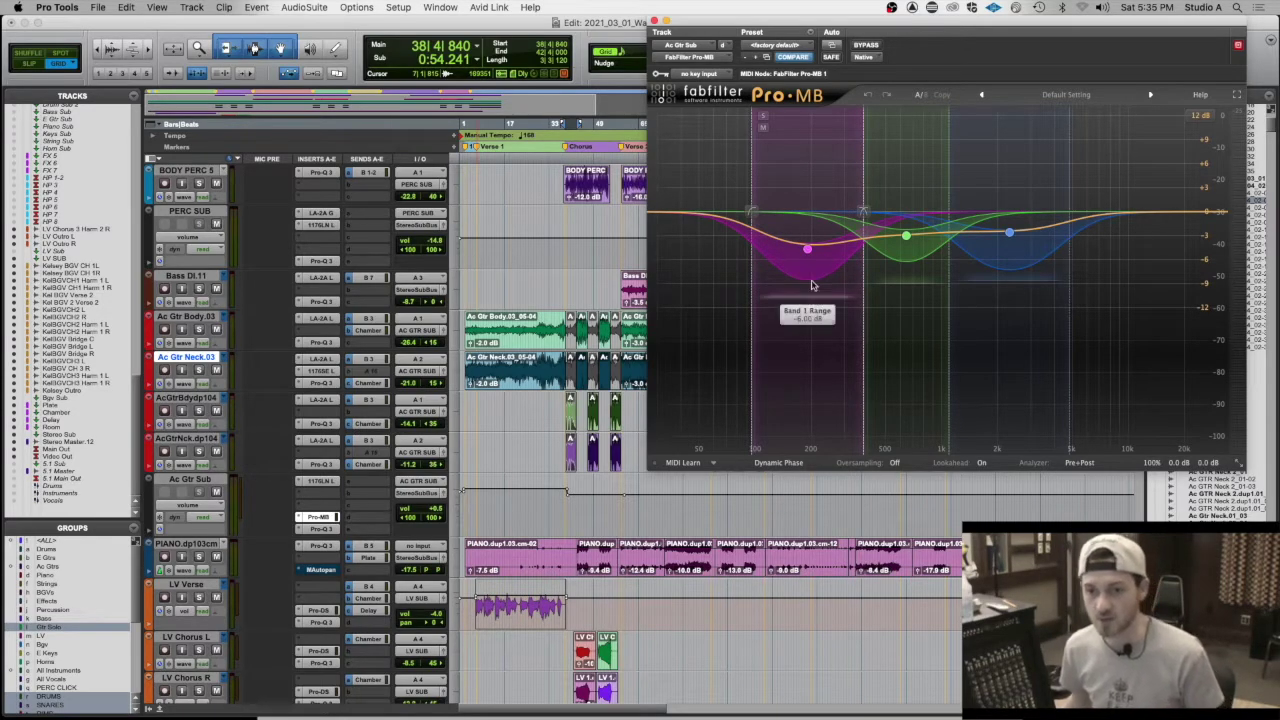
{"action": "left_click", "coordinate": [807, 249]}
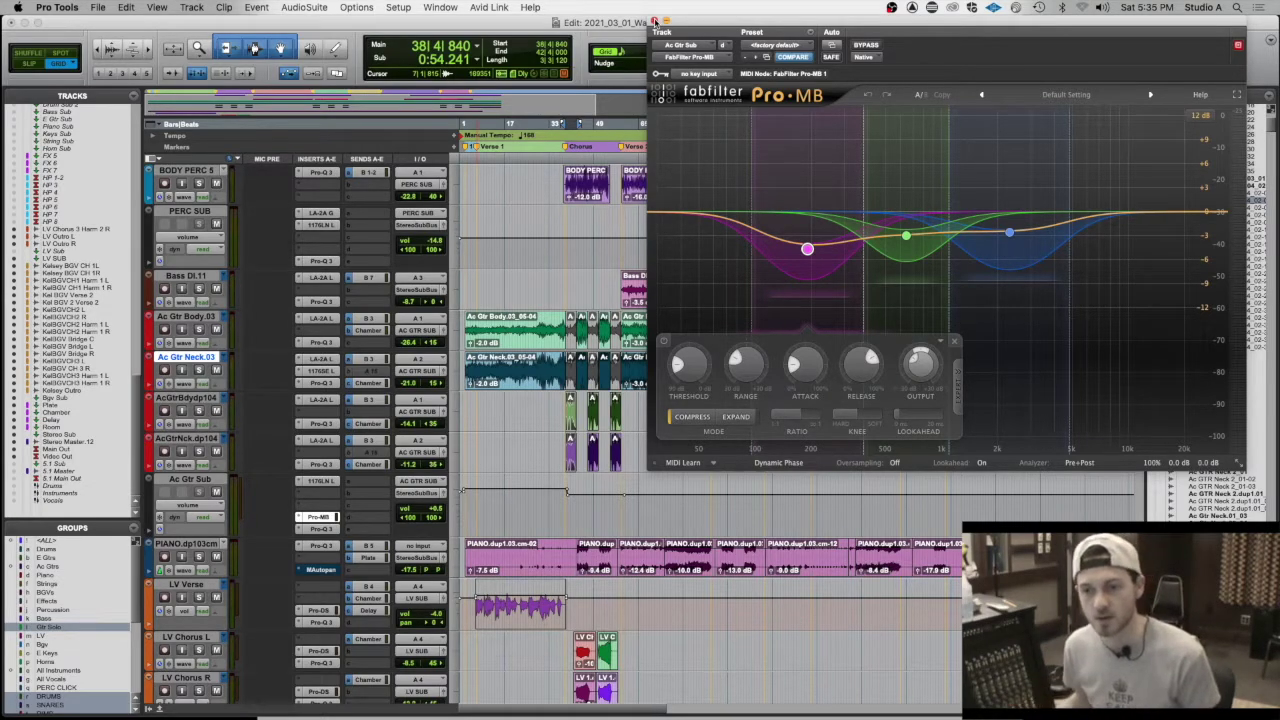
{"action": "left_click", "coordinate": [655, 20]}
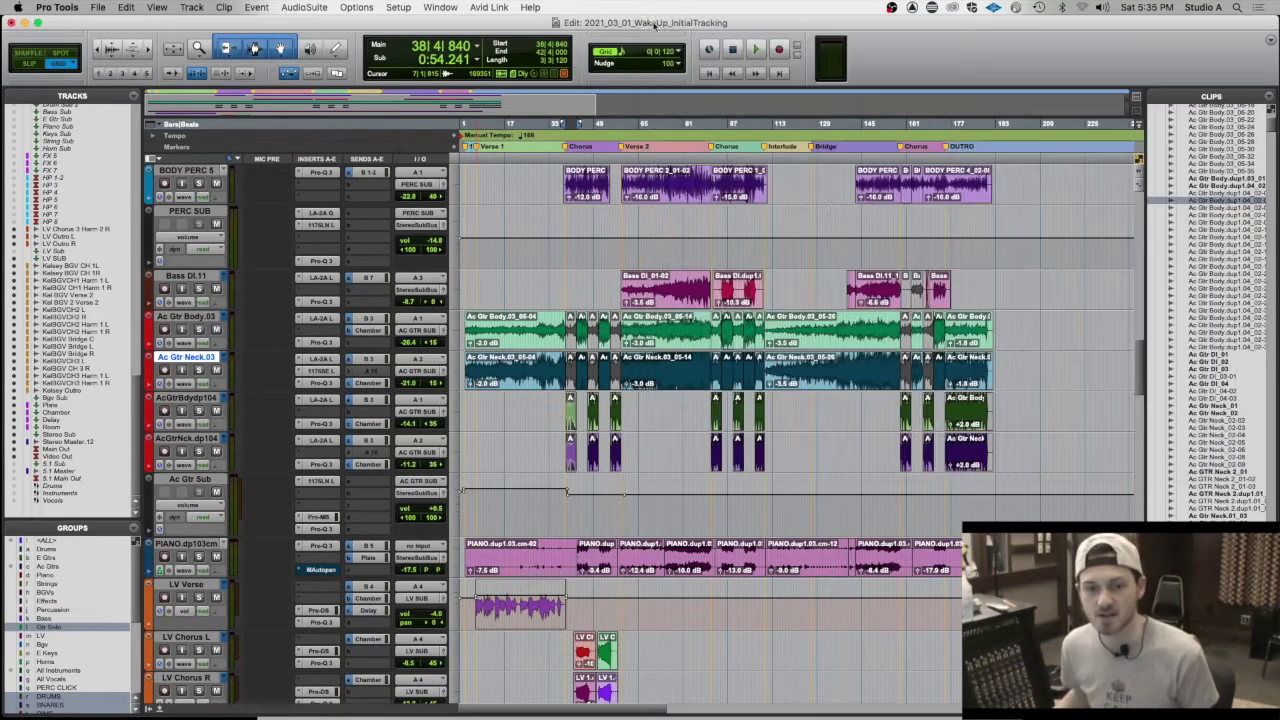
- Look over the percussion and drum tracks above the guitars, from the body percussion up to the bass drums
{"action": "scroll", "coordinate": [390, 400], "scroll_direction": "up", "scroll_amount": 3}
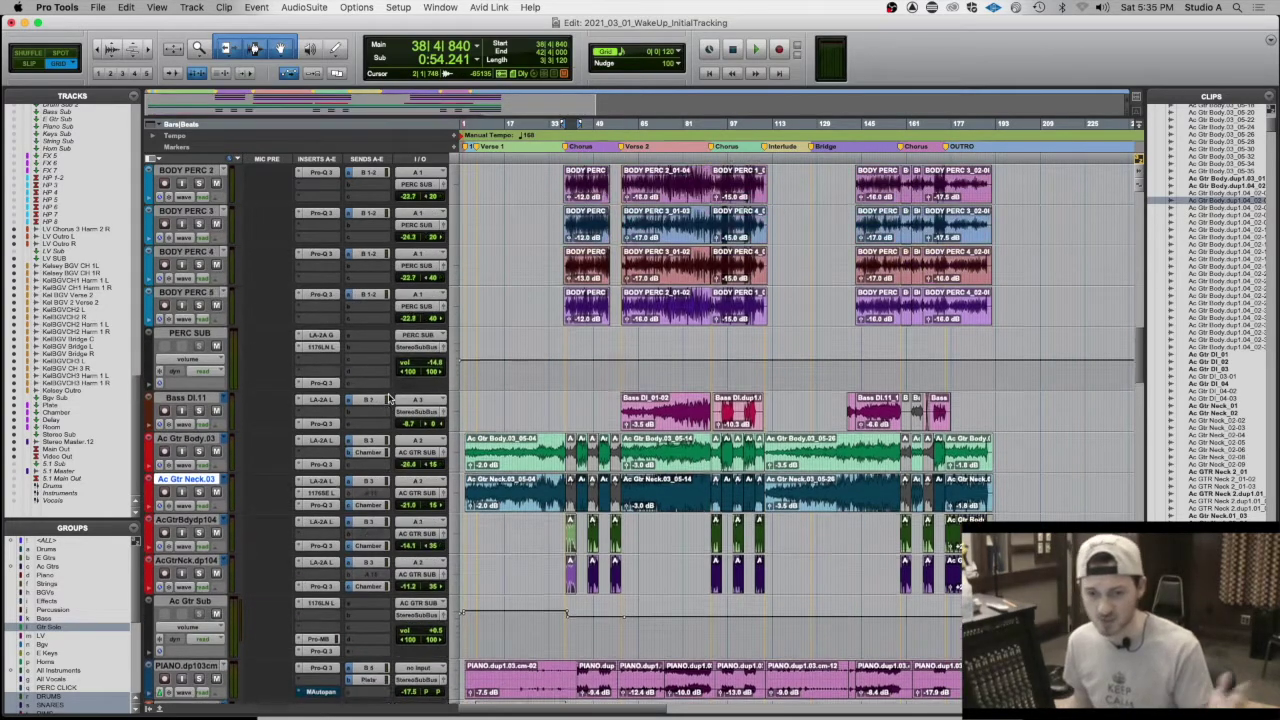
{"action": "scroll", "coordinate": [390, 400], "scroll_direction": "up", "scroll_amount": 4}
{"action": "scroll", "coordinate": [390, 400], "scroll_direction": "up", "scroll_amount": 4}
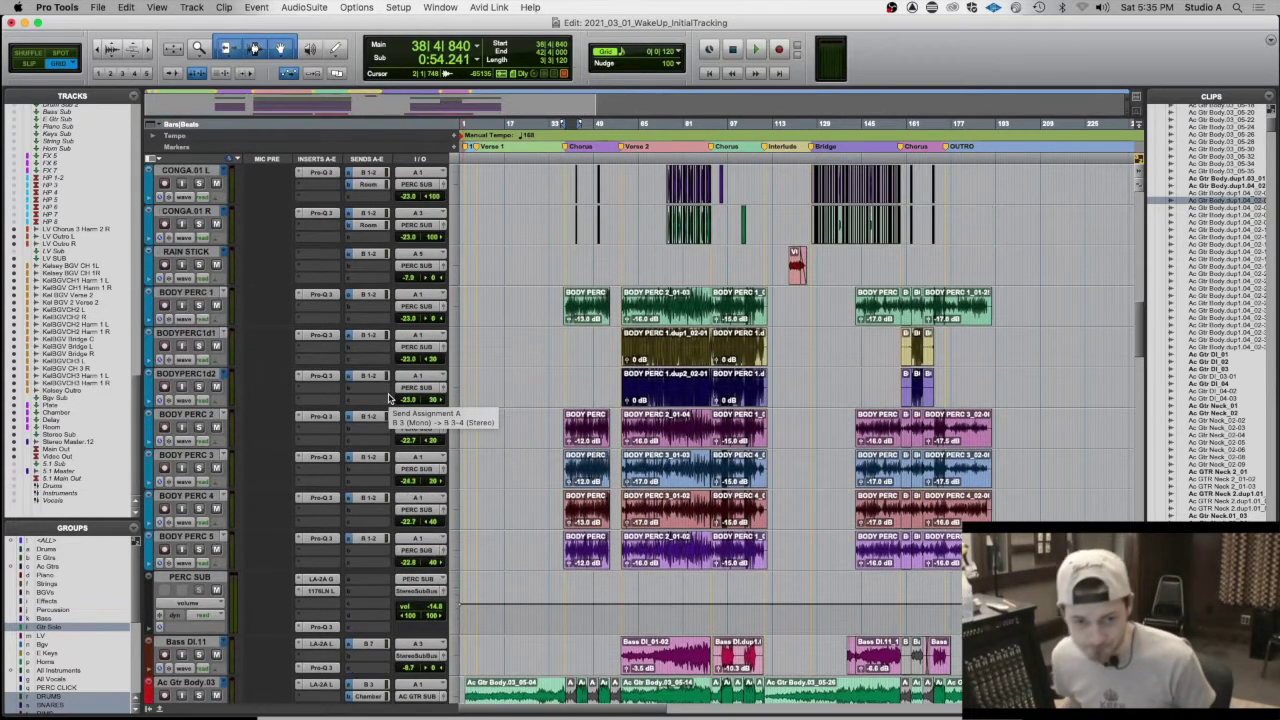
{"action": "scroll", "coordinate": [257, 332], "scroll_direction": "up", "scroll_amount": 6}
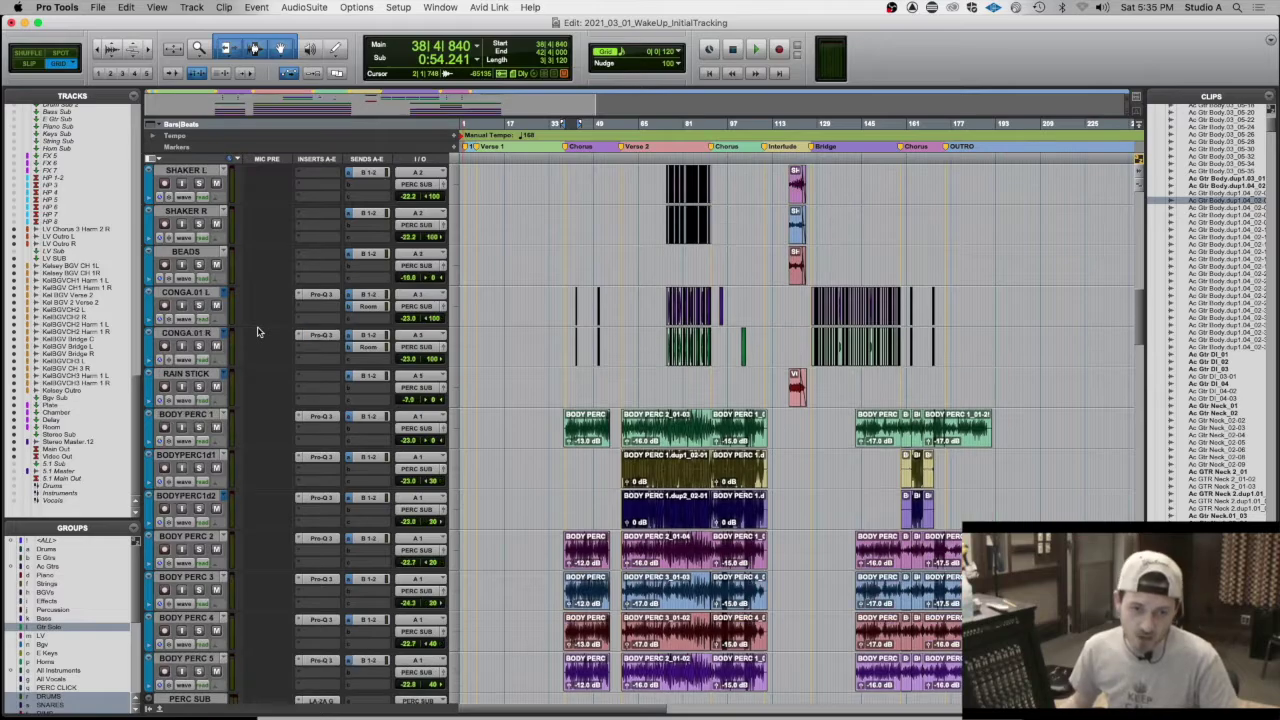
{"action": "scroll", "coordinate": [257, 332], "scroll_direction": "up", "scroll_amount": 9}
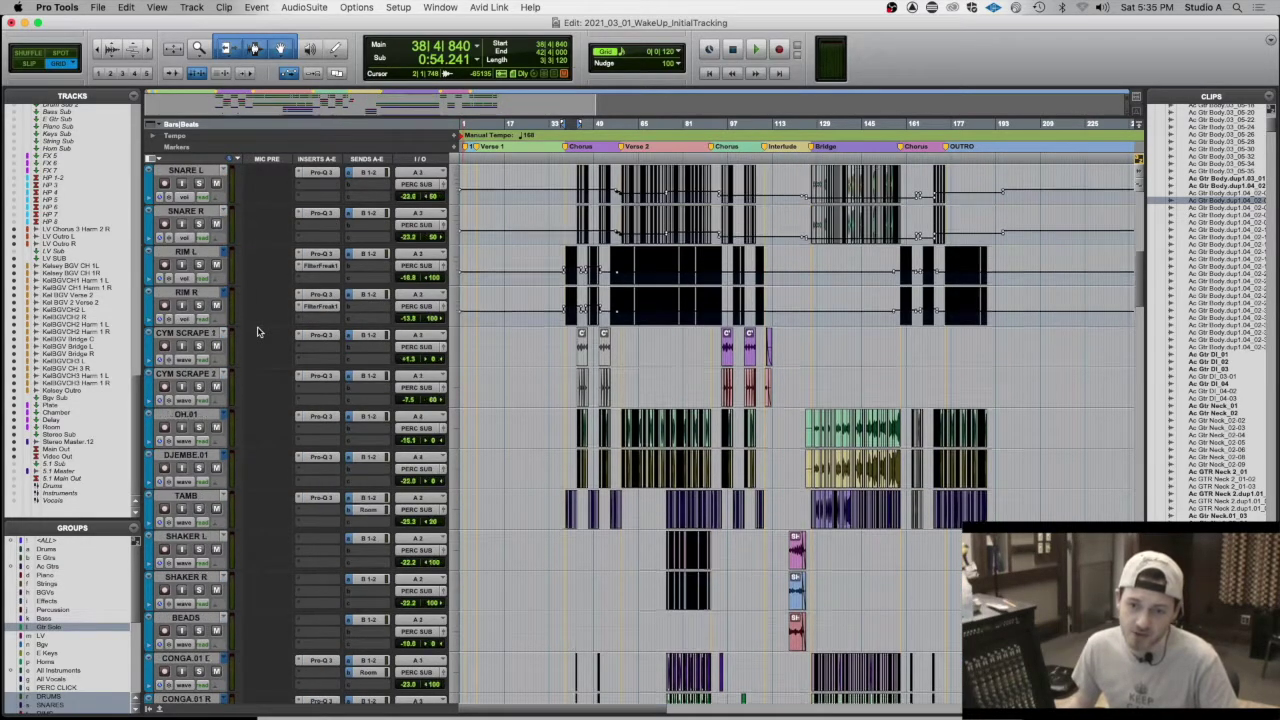
{"action": "scroll", "coordinate": [257, 332], "scroll_direction": "up", "scroll_amount": 3}
{"action": "scroll", "coordinate": [257, 332], "scroll_direction": "down", "scroll_amount": 5}
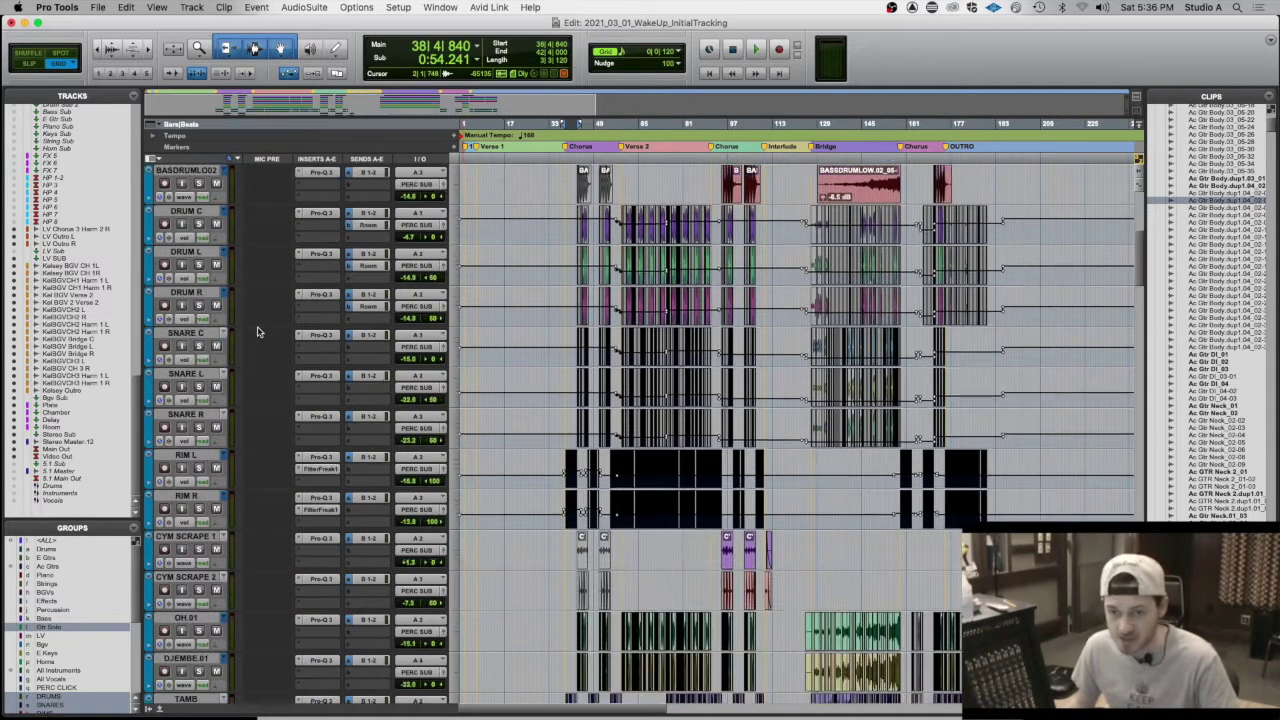
{"action": "scroll", "coordinate": [679, 241], "scroll_direction": "up", "scroll_amount": 6}
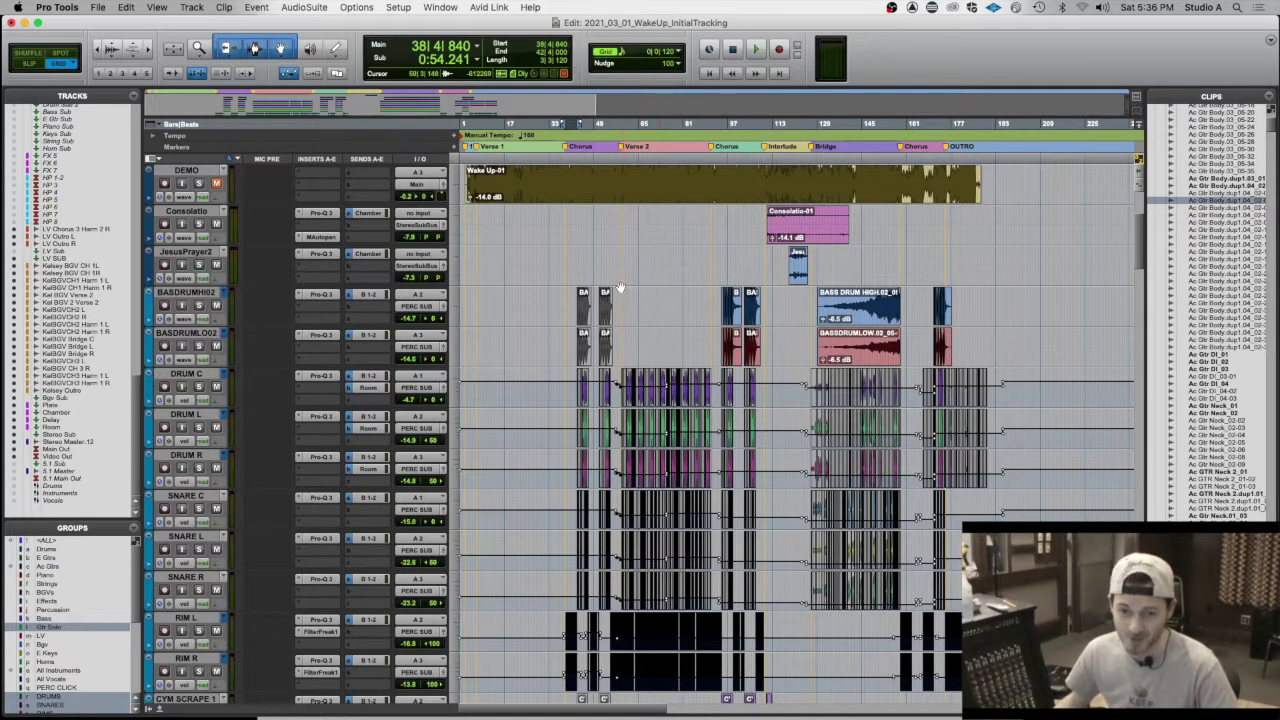
- Solo the high and low bass drum tracks and play their second chorus clips from bar 95
{"action": "scroll", "coordinate": [620, 288], "scroll_direction": "down", "scroll_amount": 1}
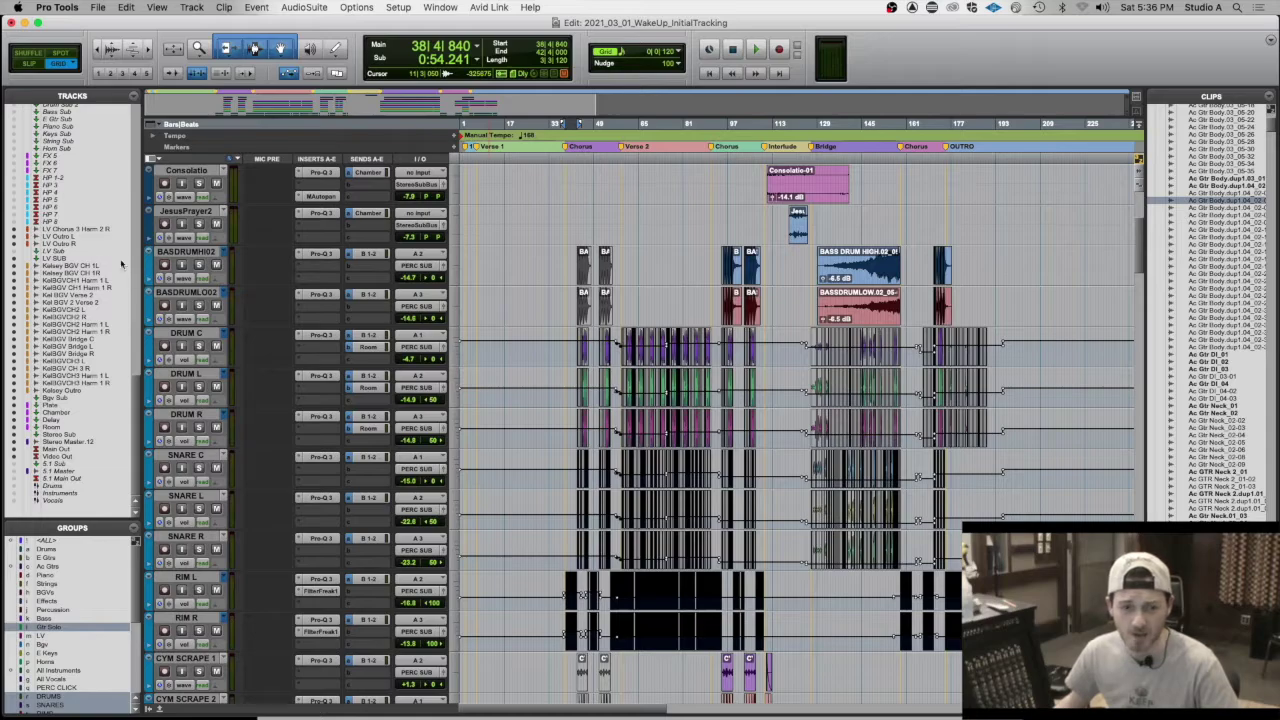
{"action": "left_click", "coordinate": [199, 265]}
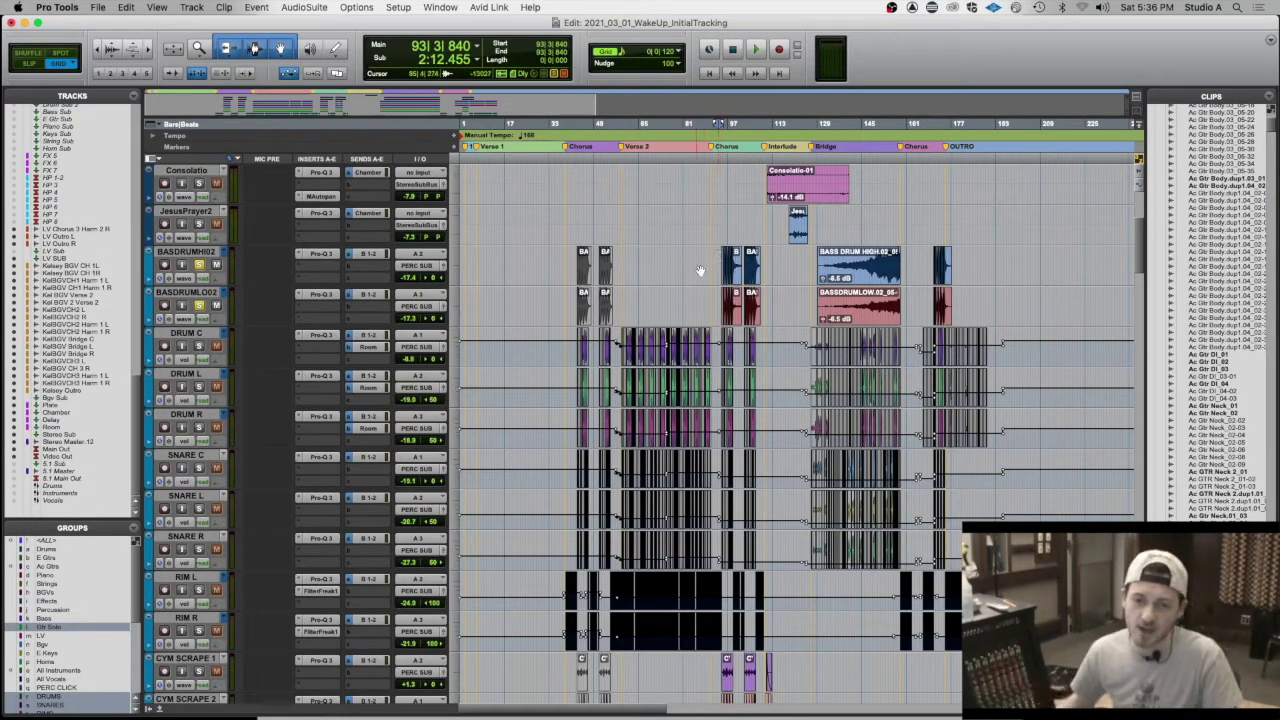
{"action": "left_click", "coordinate": [733, 279]}
{"action": "left_click", "coordinate": [727, 279]}
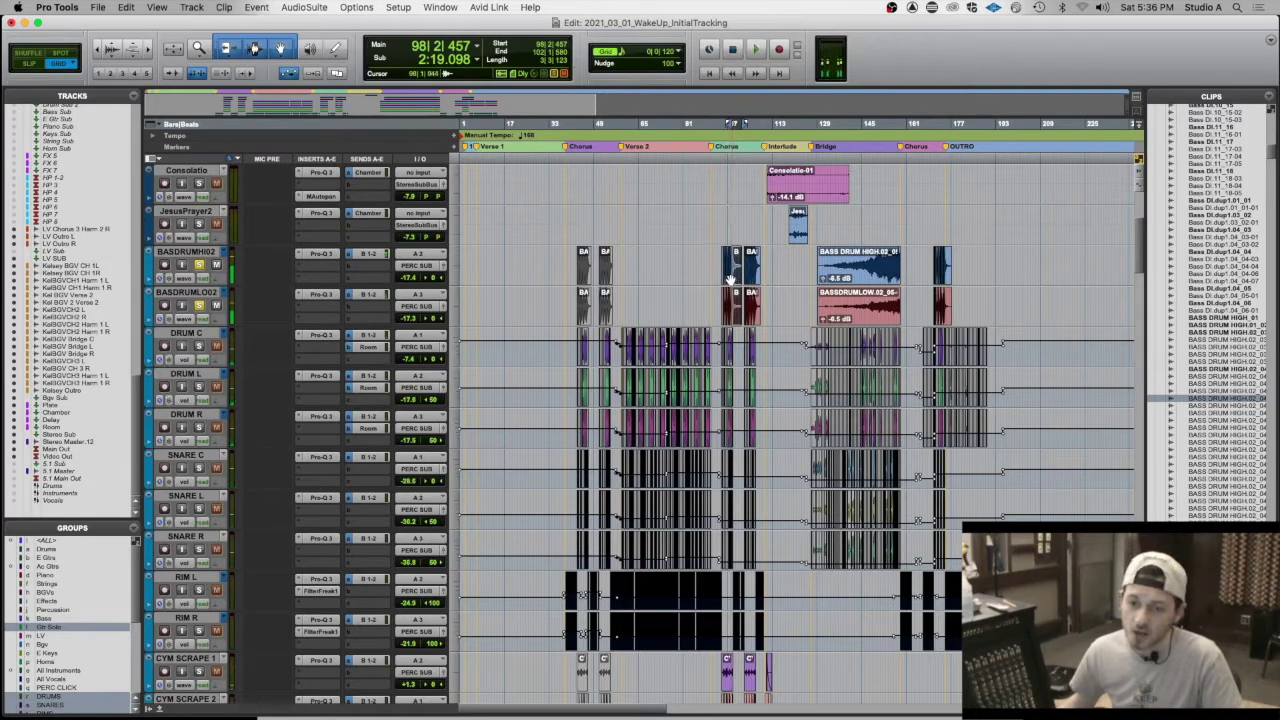
{"action": "key", "text": "space"}
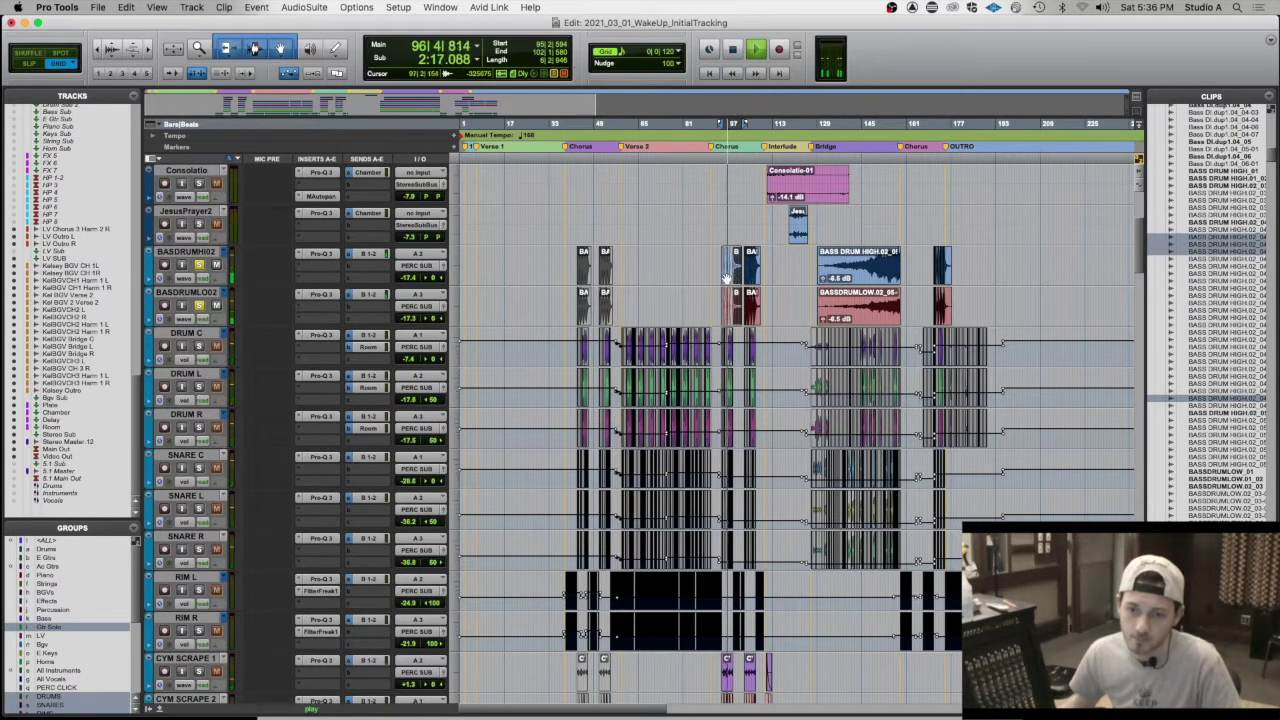
{"action": "key", "text": "space"}
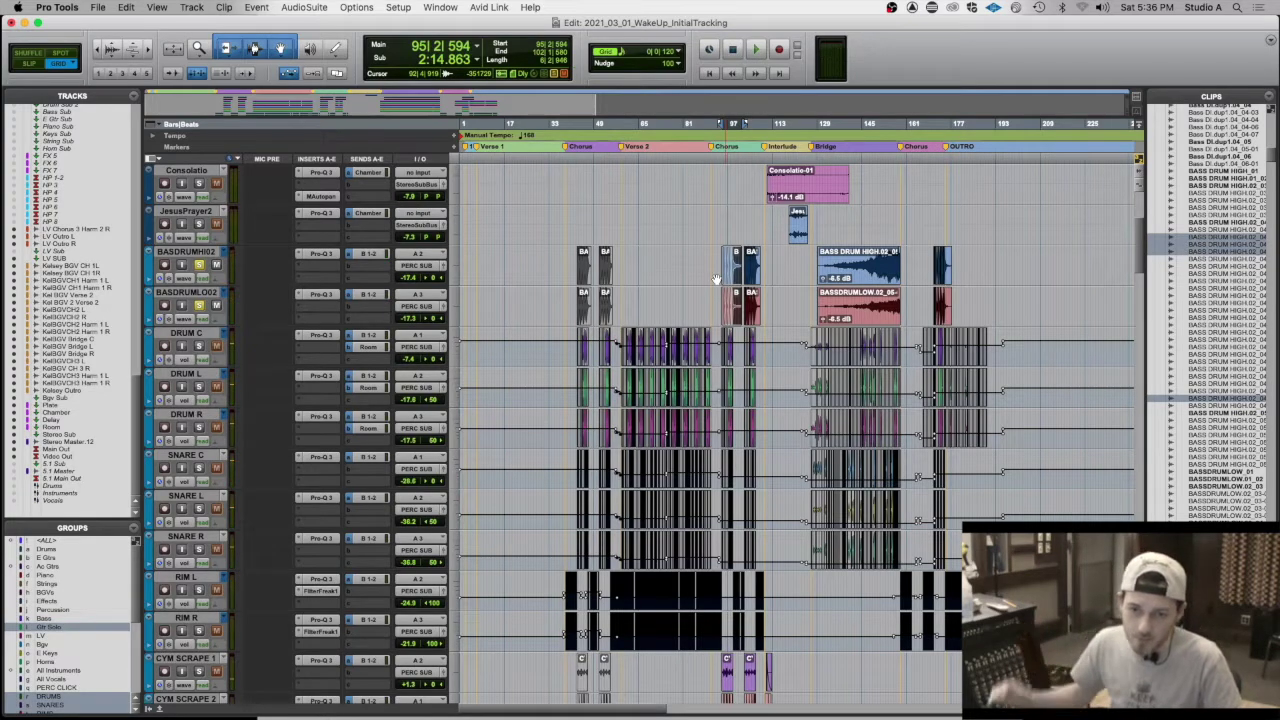
- Solo the three drum and three snare tracks instead of the bass drums and play them from bar 56
{"action": "left_click", "coordinate": [199, 346]}
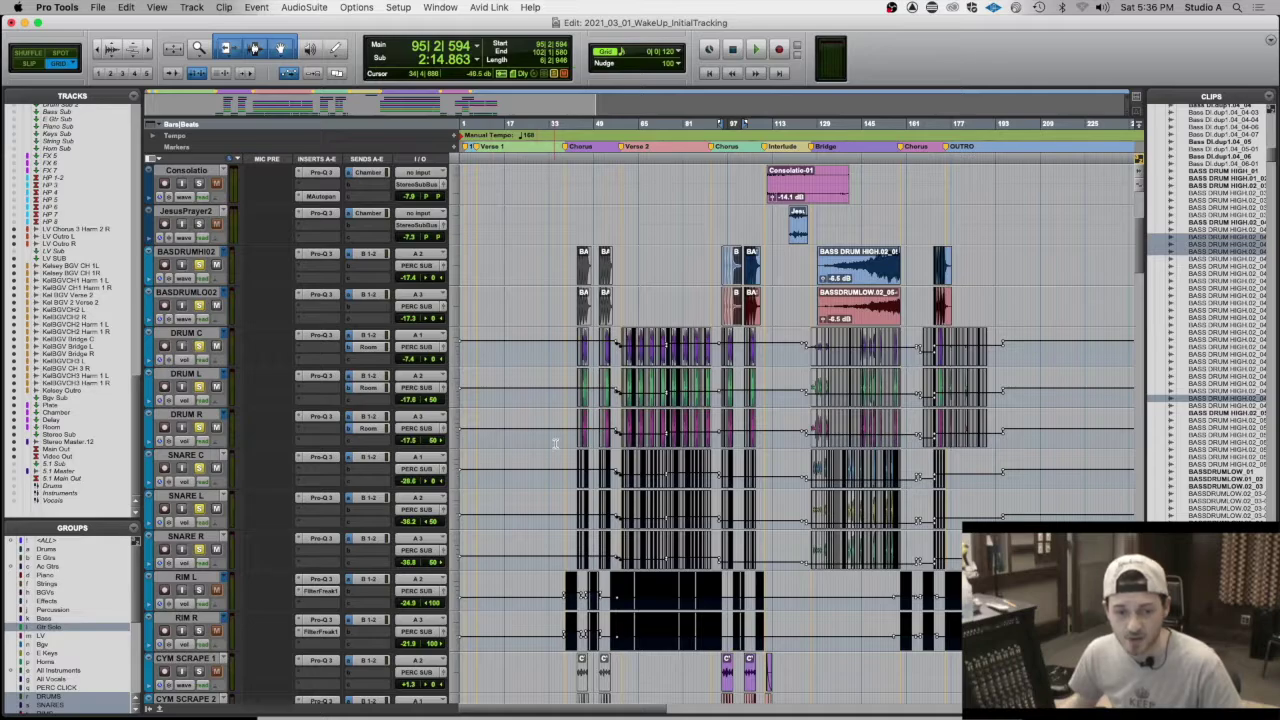
{"action": "scroll", "coordinate": [555, 443], "scroll_direction": "down", "scroll_amount": 1}
{"action": "left_click", "coordinate": [199, 265]}
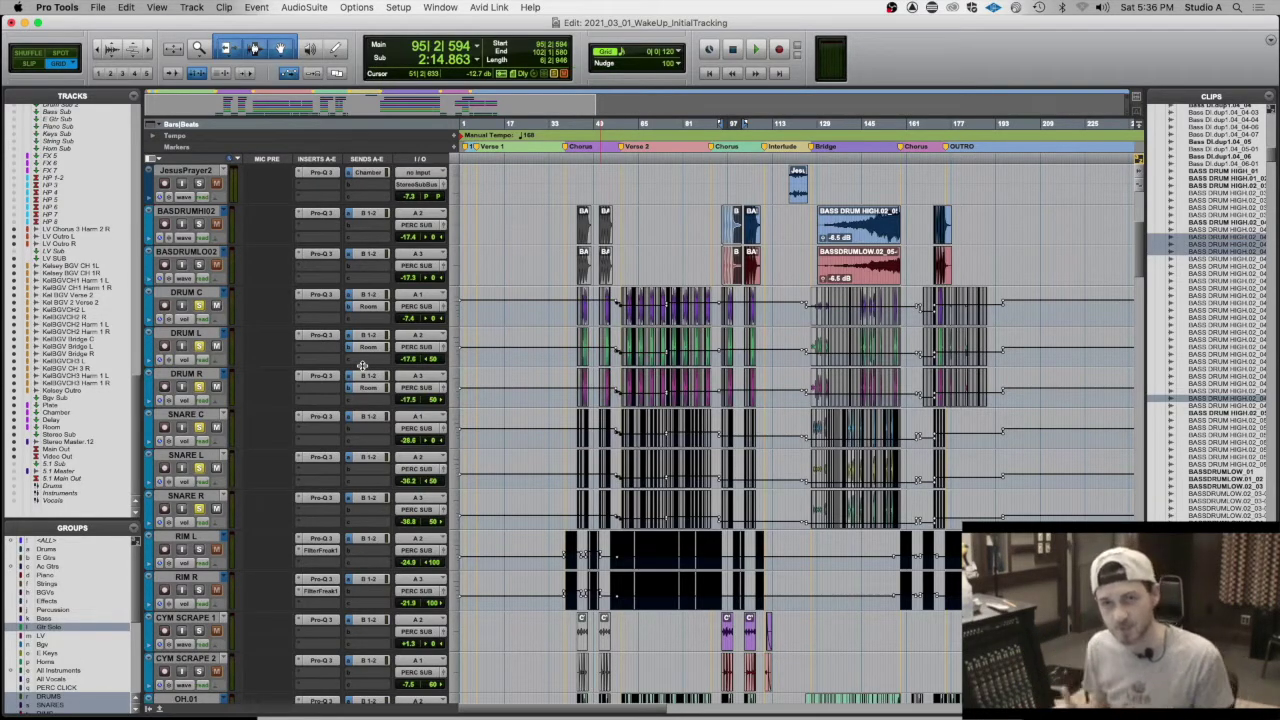
{"action": "left_click", "coordinate": [613, 312]}
{"action": "key", "text": "space"}
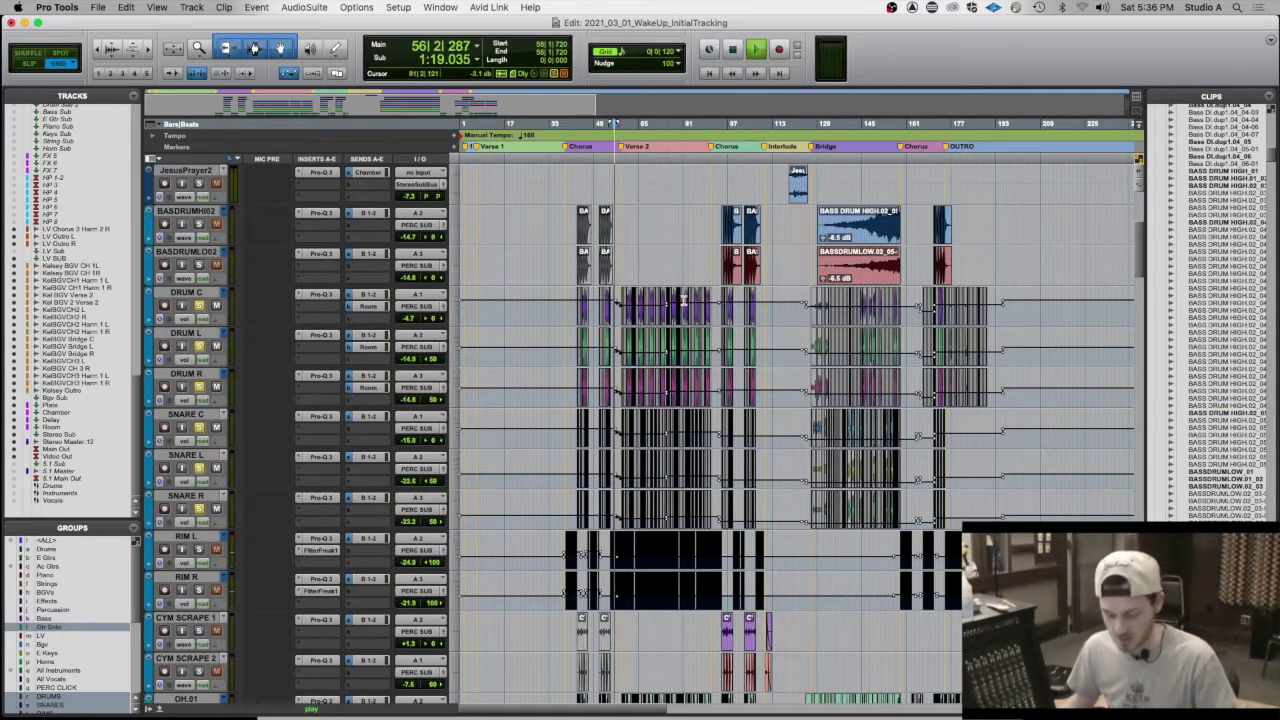
- Replay the soloed drum and snare tracks into Verse 2 from bar 58, and stop playback
{"action": "key", "text": "super+bracketright"}
{"action": "key", "text": "space"}
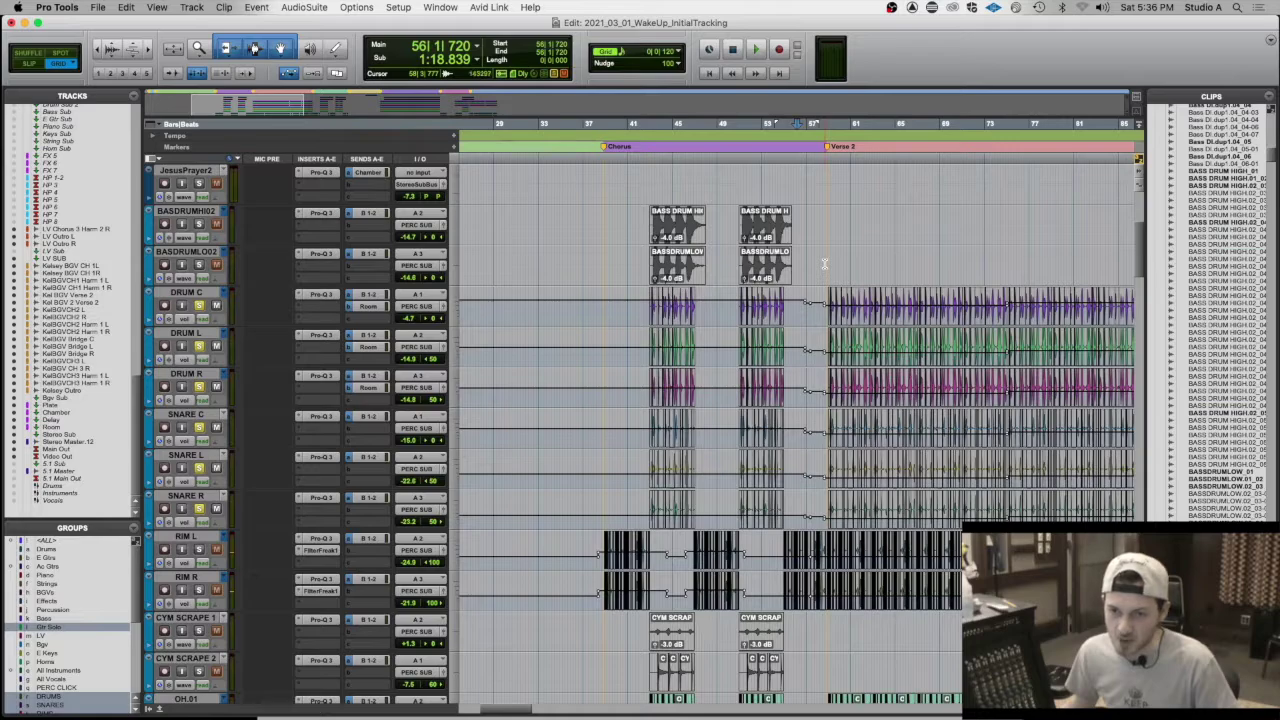
{"action": "key", "text": "space"}
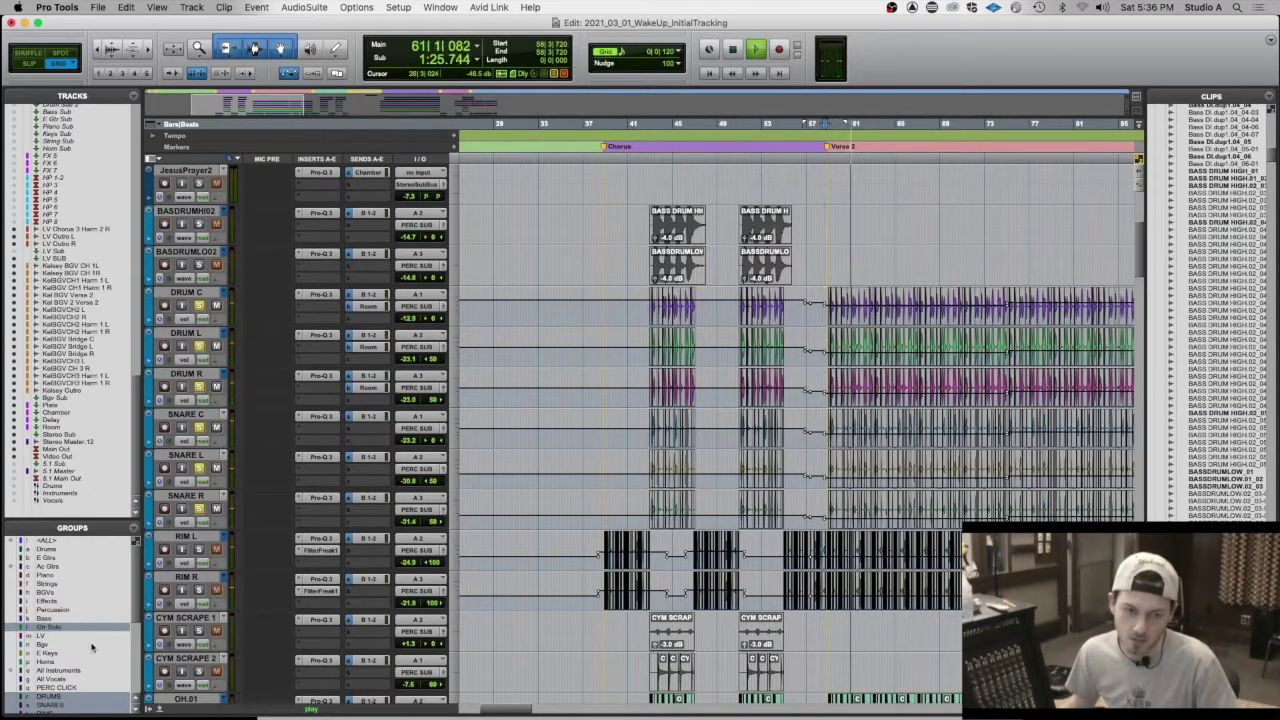
{"action": "scroll", "coordinate": [85, 647], "scroll_direction": "down", "scroll_amount": 3}
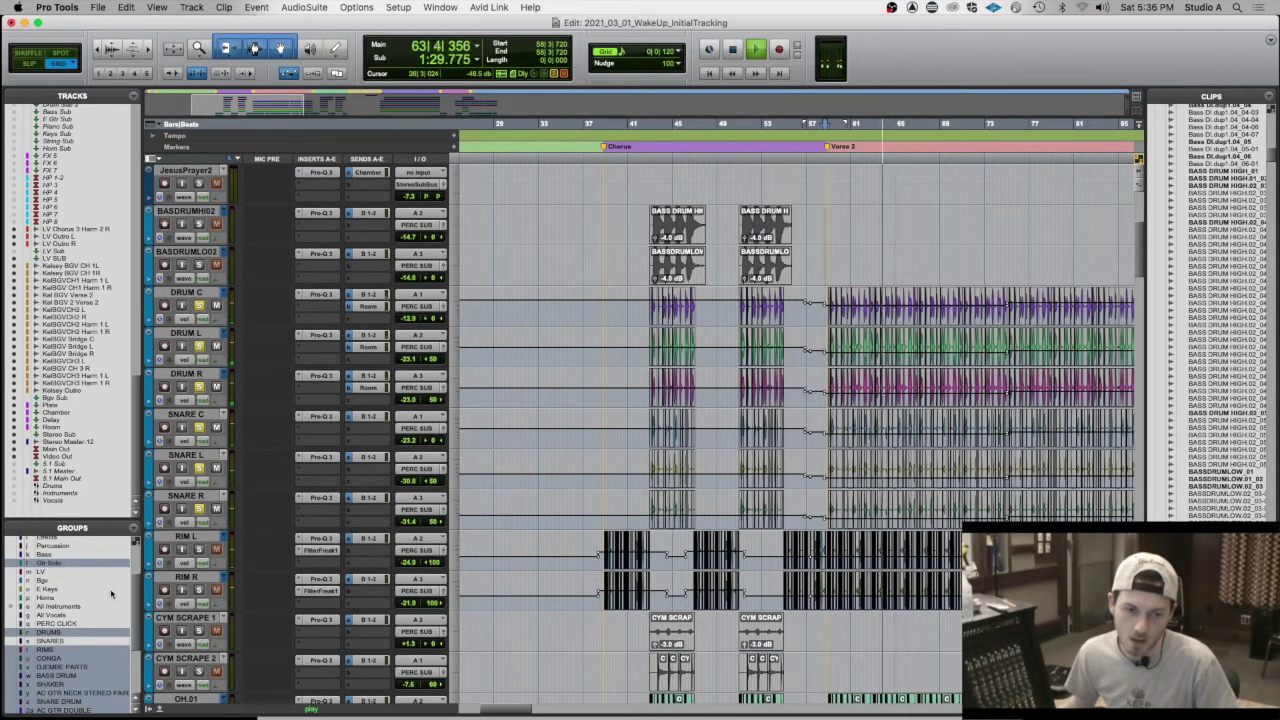
{"action": "key", "text": "space"}
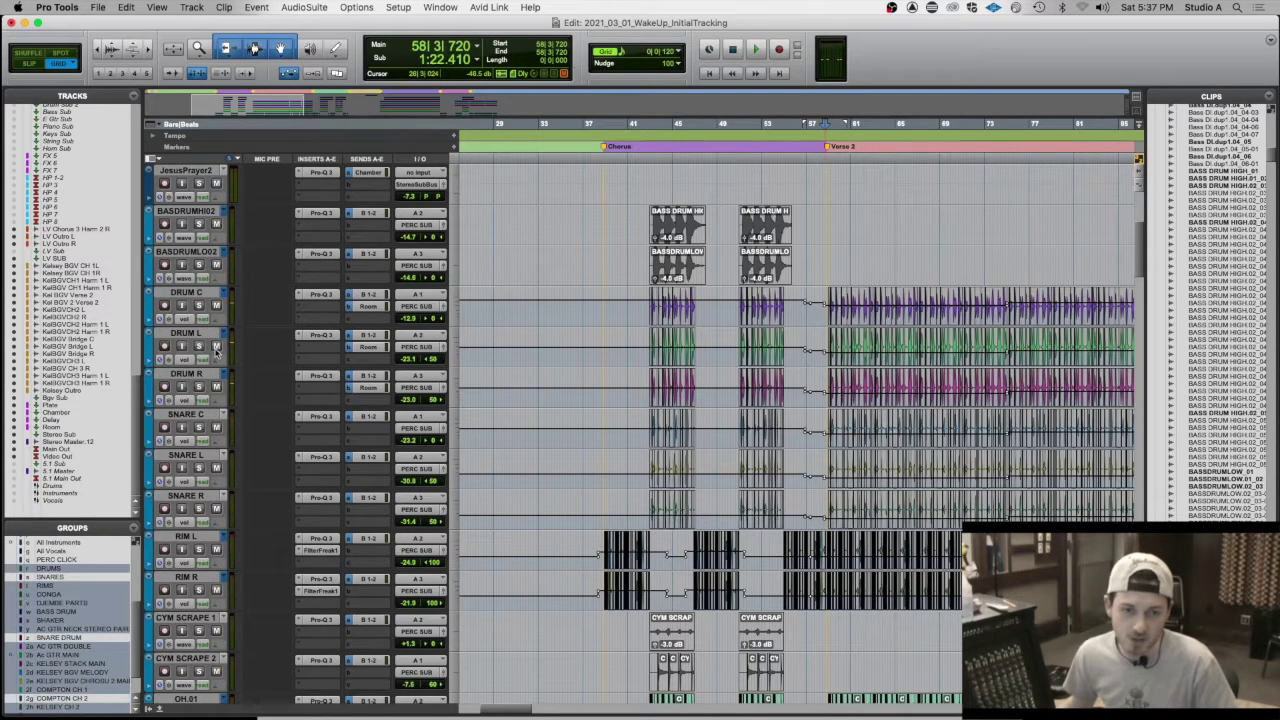
- Activate the SNARES group, solo only the three snare tracks, and play them from bar 58
{"action": "scroll", "coordinate": [216, 350], "scroll_direction": "up", "scroll_amount": 3}
{"action": "scroll", "coordinate": [205, 372], "scroll_direction": "down", "scroll_amount": 1}
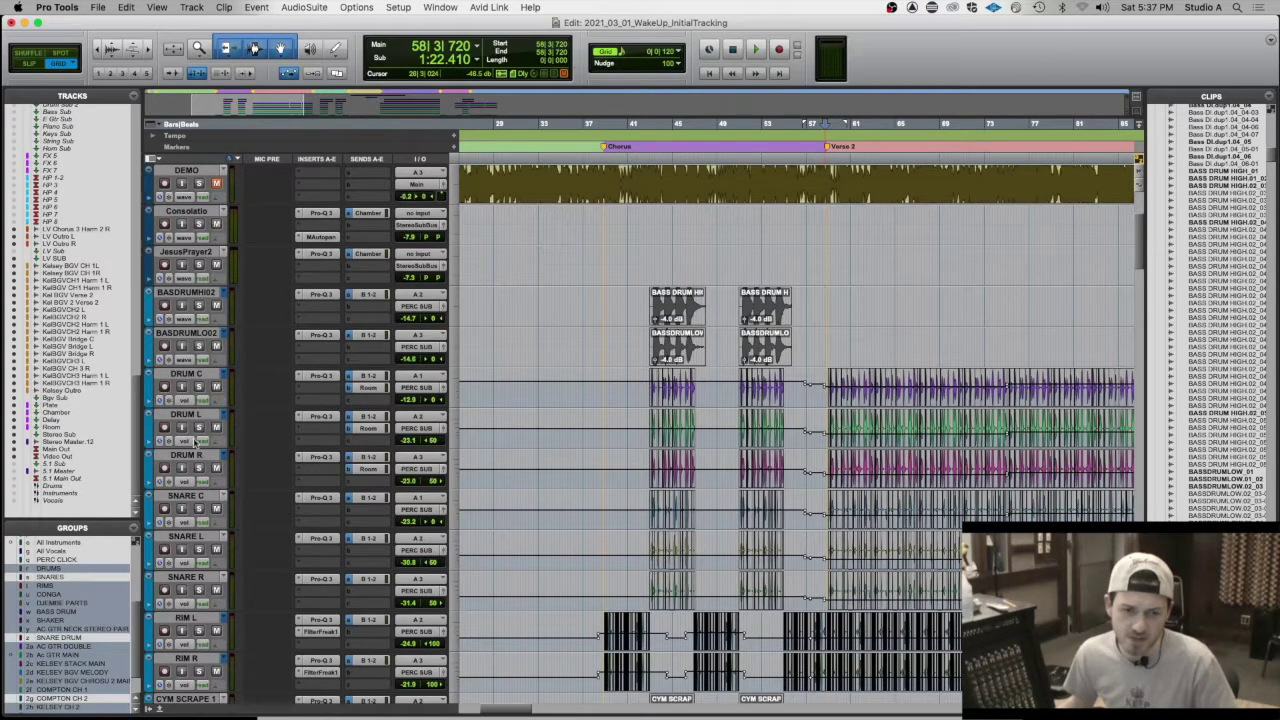
{"action": "left_click", "coordinate": [70, 578]}
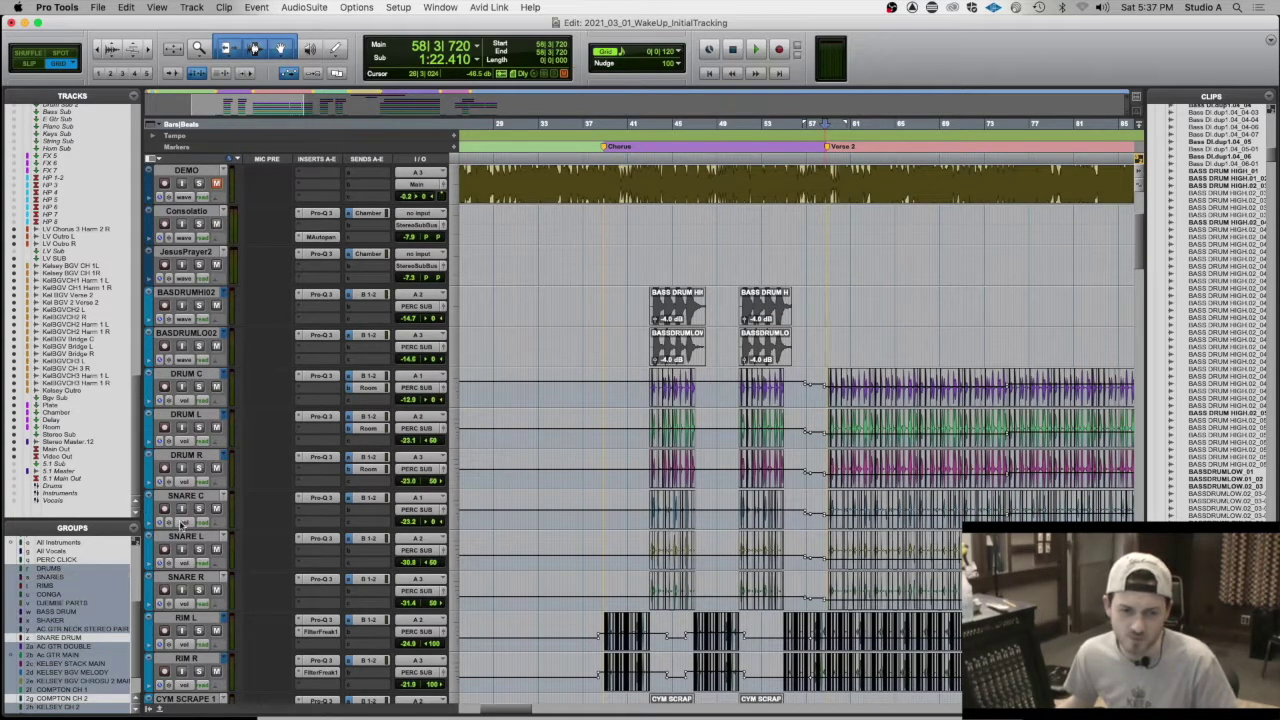
{"action": "left_click", "coordinate": [199, 509]}
{"action": "key", "text": "space"}
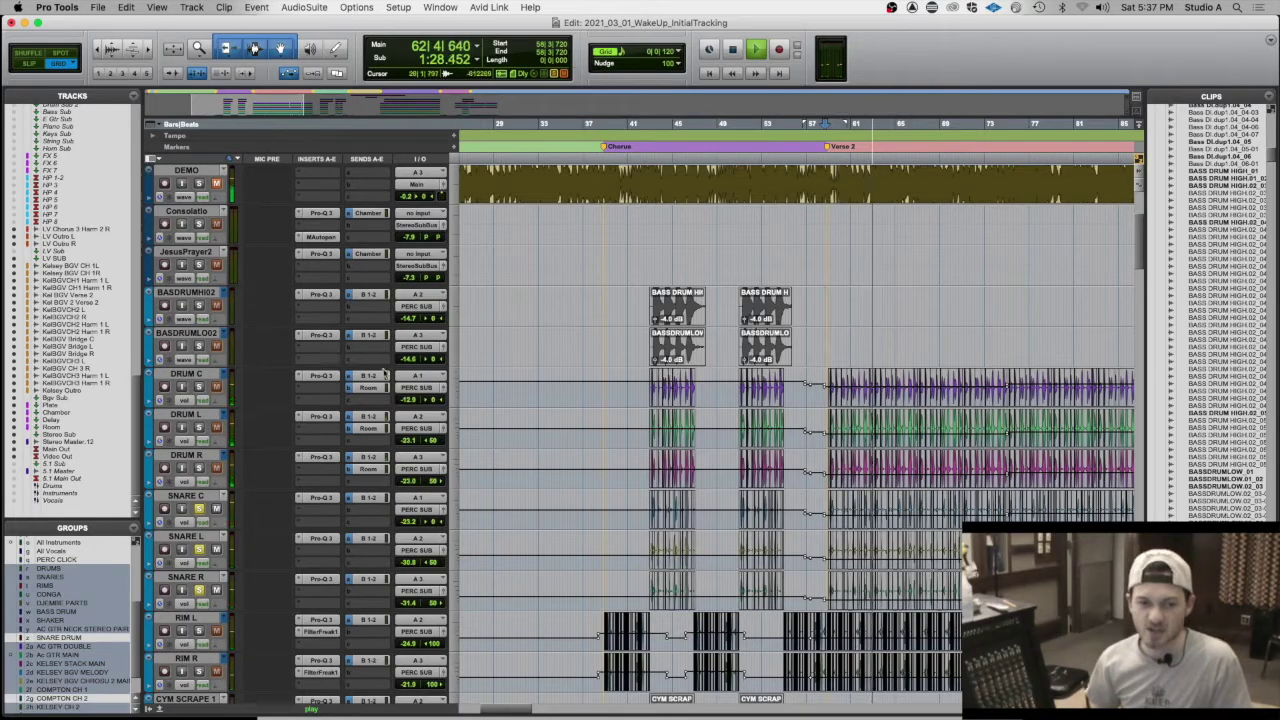
- Add DRUM C, DRUM L and DRUM R to the soloed snares during playback, and stop
{"action": "left_click_drag", "start_coordinate": [198, 386], "coordinate": [198, 468]}
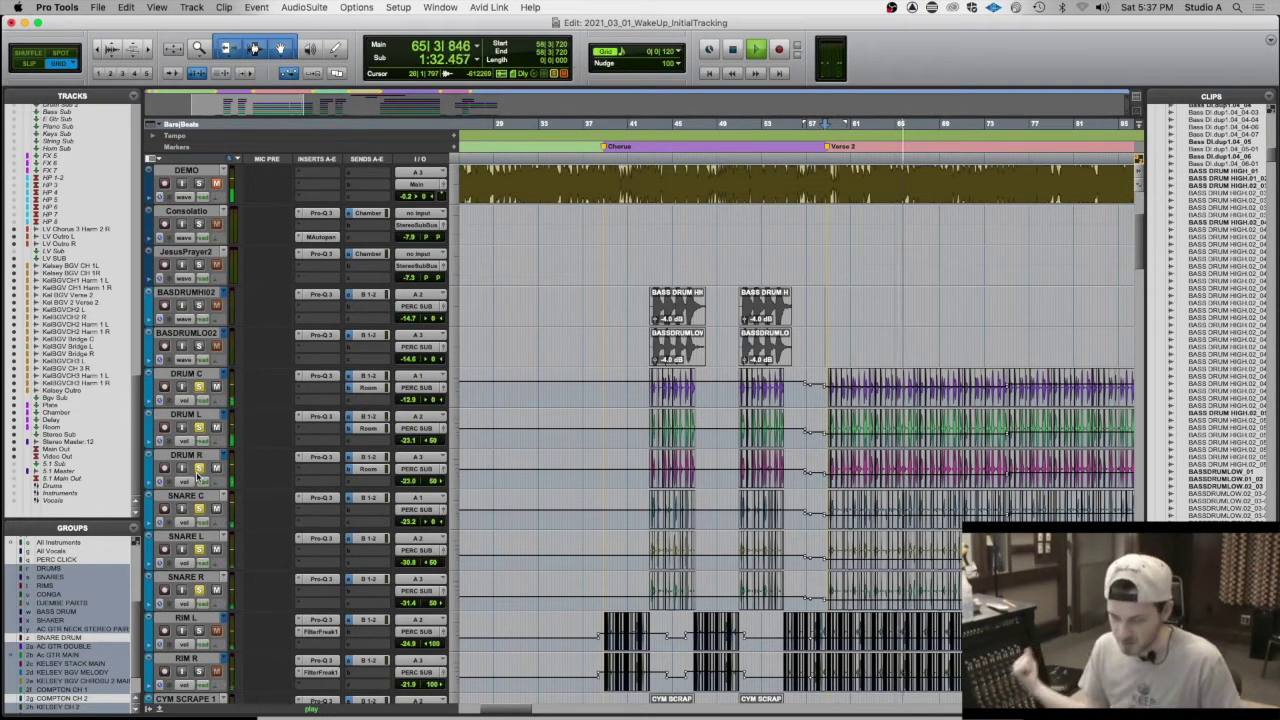
{"action": "scroll", "coordinate": [198, 477], "scroll_direction": "down", "scroll_amount": 2}
{"action": "key", "text": "space"}
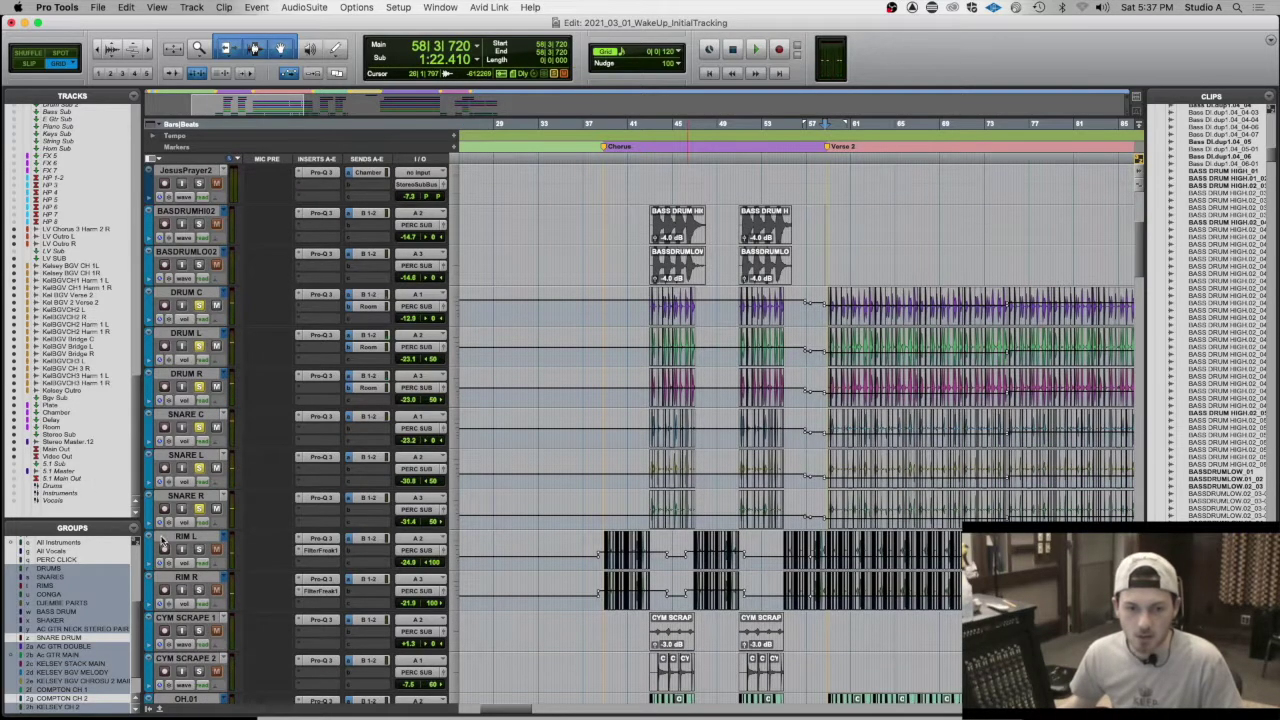
- Solo the RIM L and RIM R tracks instead and play them into Verse 2 from bar 54
{"action": "scroll", "coordinate": [213, 510], "scroll_direction": "down", "scroll_amount": 2}
{"action": "left_click", "coordinate": [199, 305], "text": "alt"}
{"action": "left_click", "coordinate": [199, 468]}
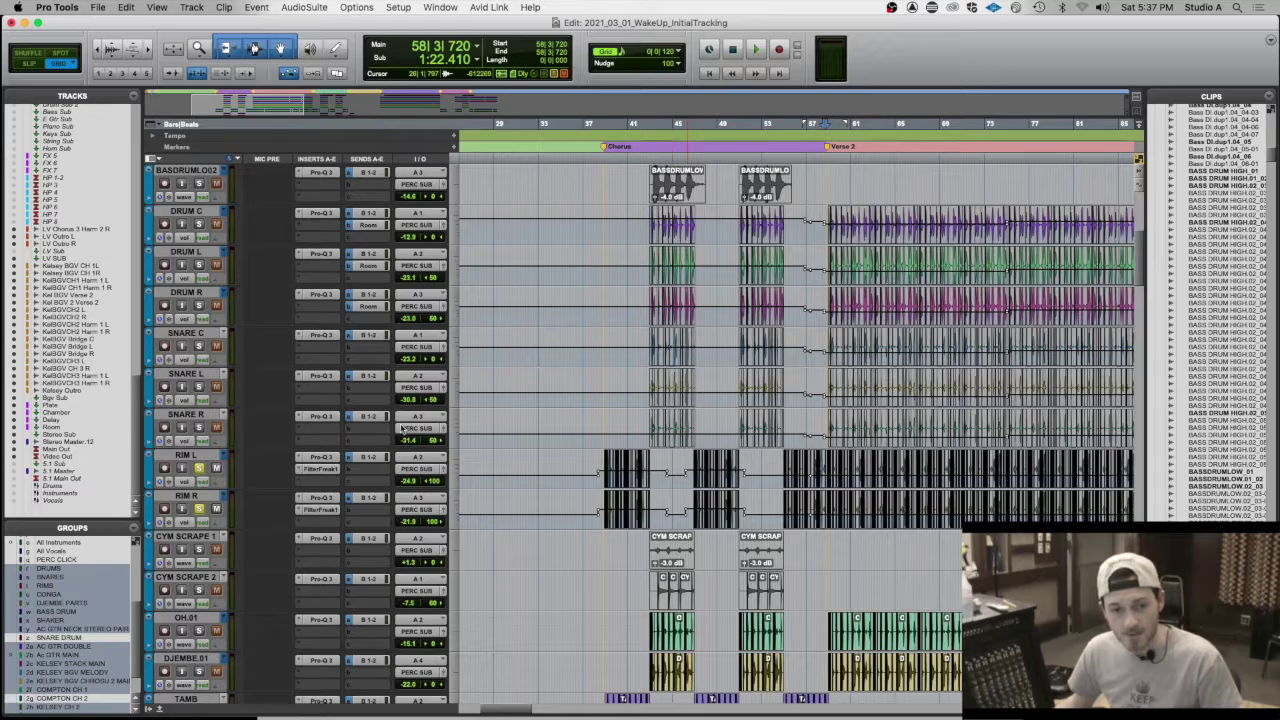
{"action": "left_click", "coordinate": [776, 463]}
{"action": "key", "text": "t"}
{"action": "key", "text": "t"}
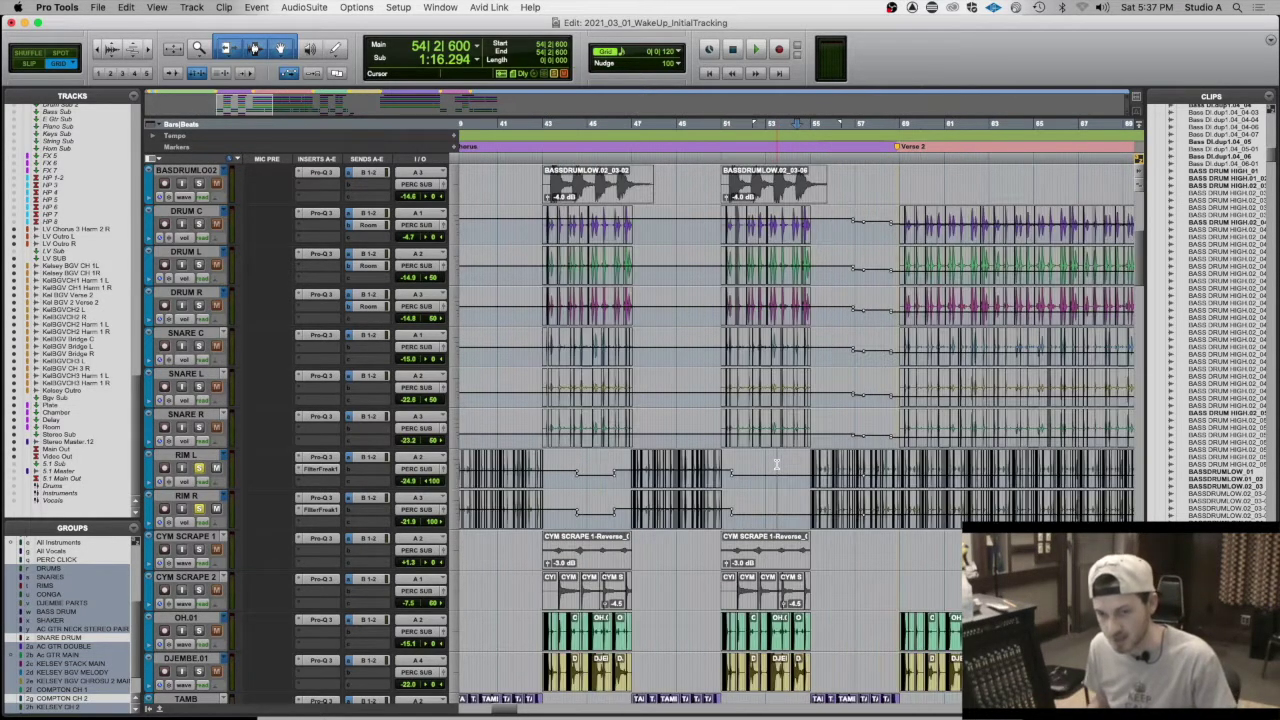
{"action": "key", "text": "space"}
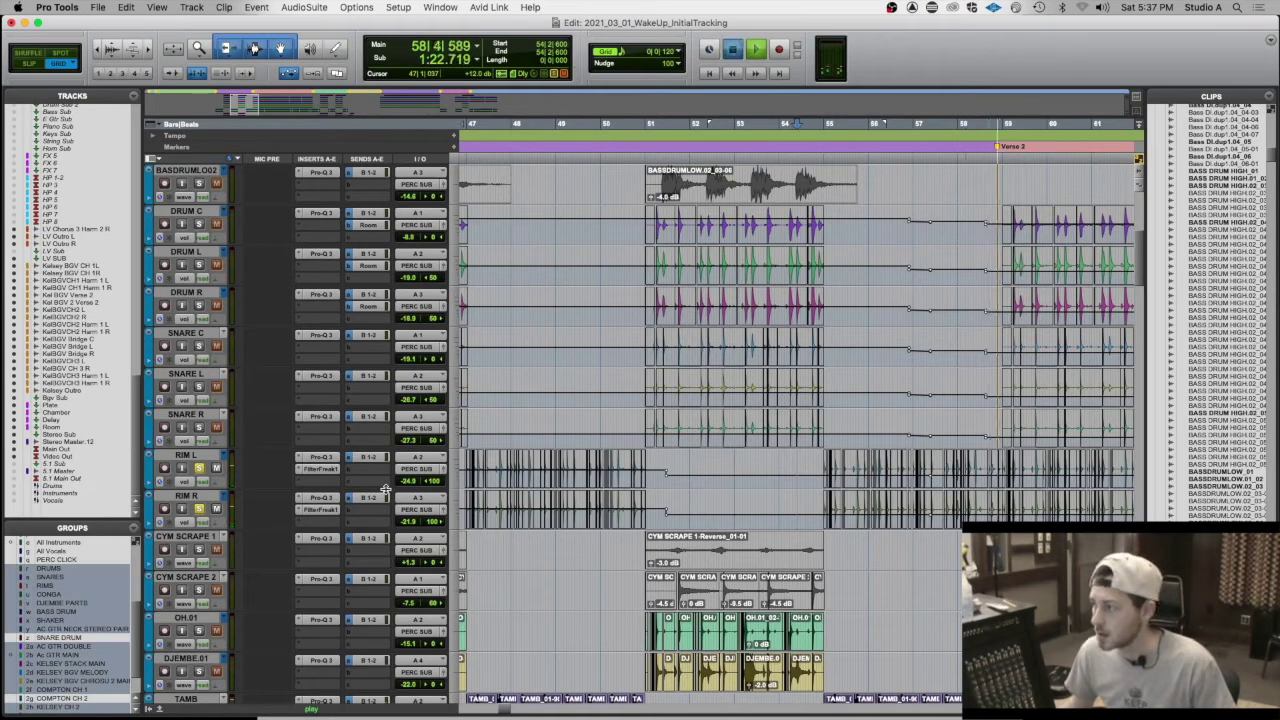
{"action": "key", "text": "space"}
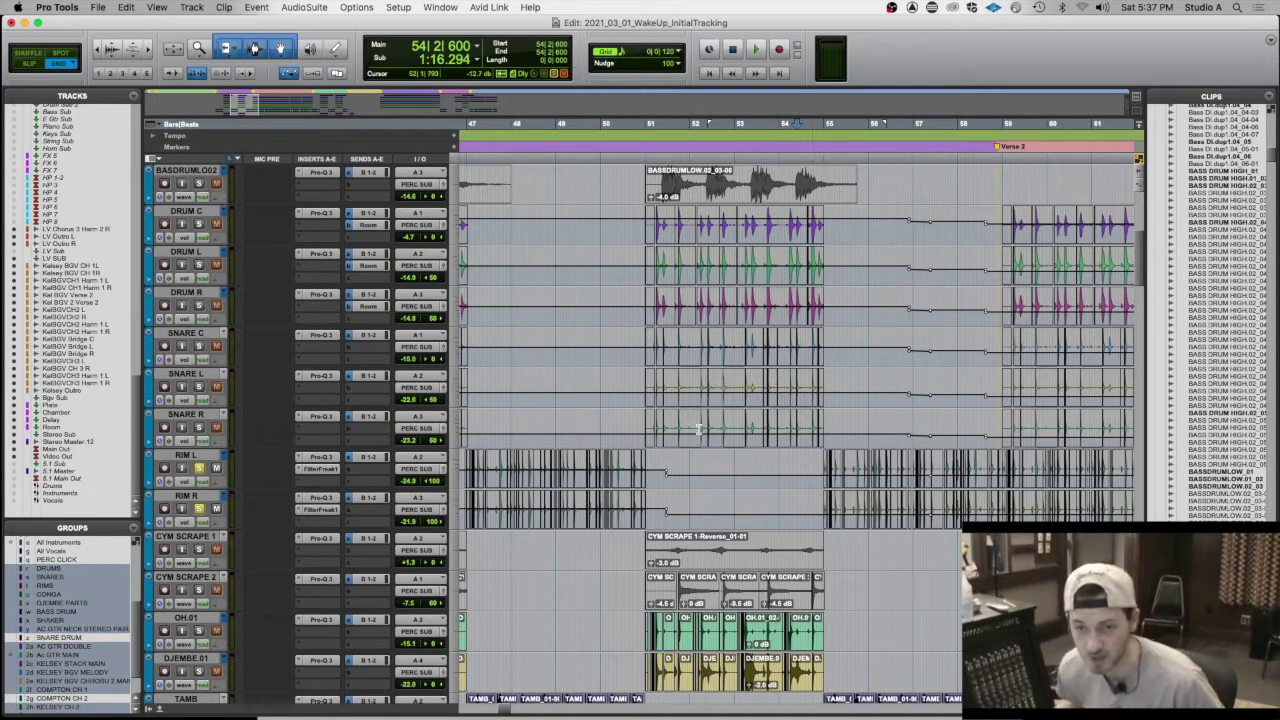
- Solo CYM SCRAPE 1 instead of the rims and play its reversed clip in the second chorus from bar 95
{"action": "scroll", "coordinate": [698, 430], "scroll_direction": "down", "scroll_amount": 1}
{"action": "scroll", "coordinate": [698, 430], "scroll_direction": "down", "scroll_amount": 1}
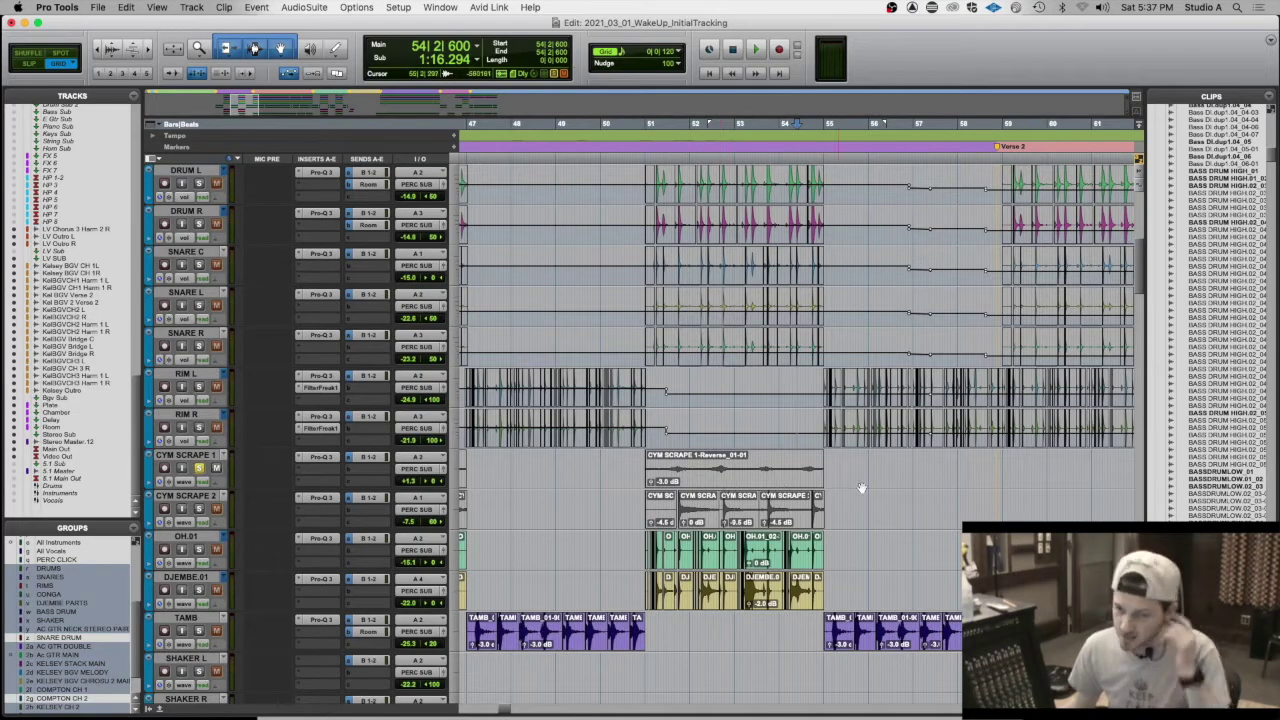
{"action": "scroll", "coordinate": [911, 488], "scroll_direction": "right", "scroll_amount": 15}
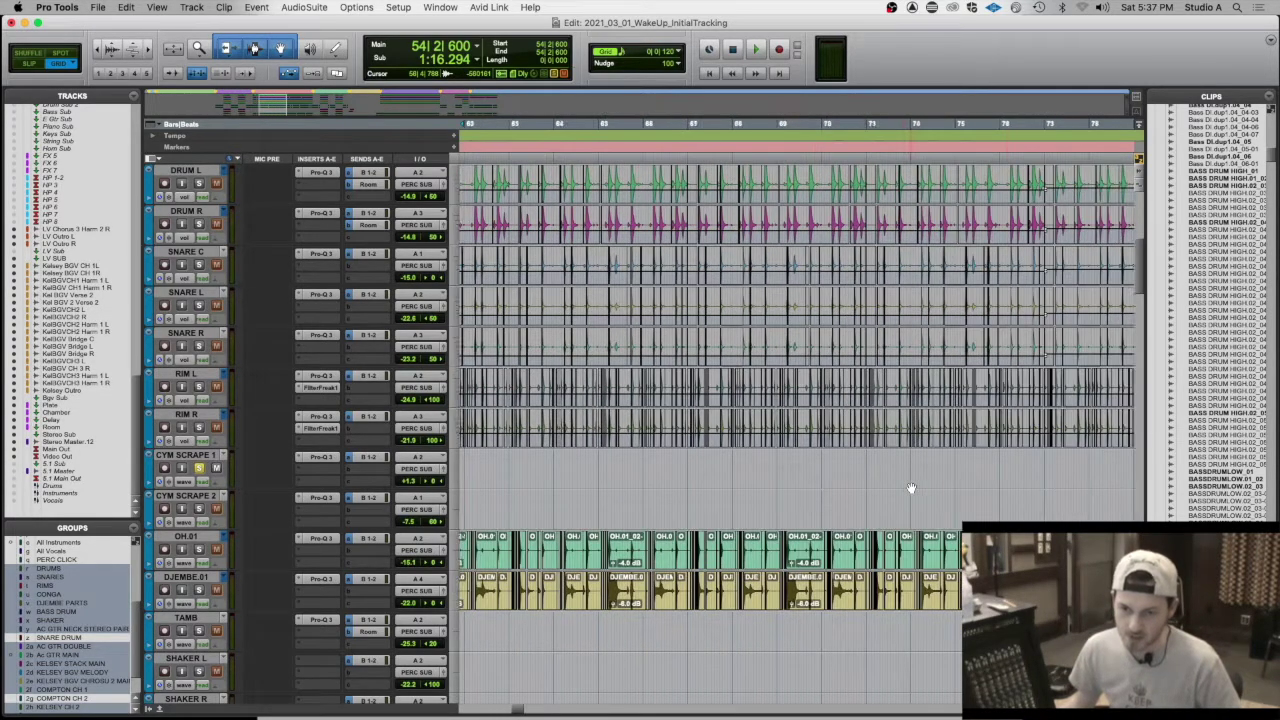
{"action": "scroll", "coordinate": [911, 488], "scroll_direction": "right", "scroll_amount": 11}
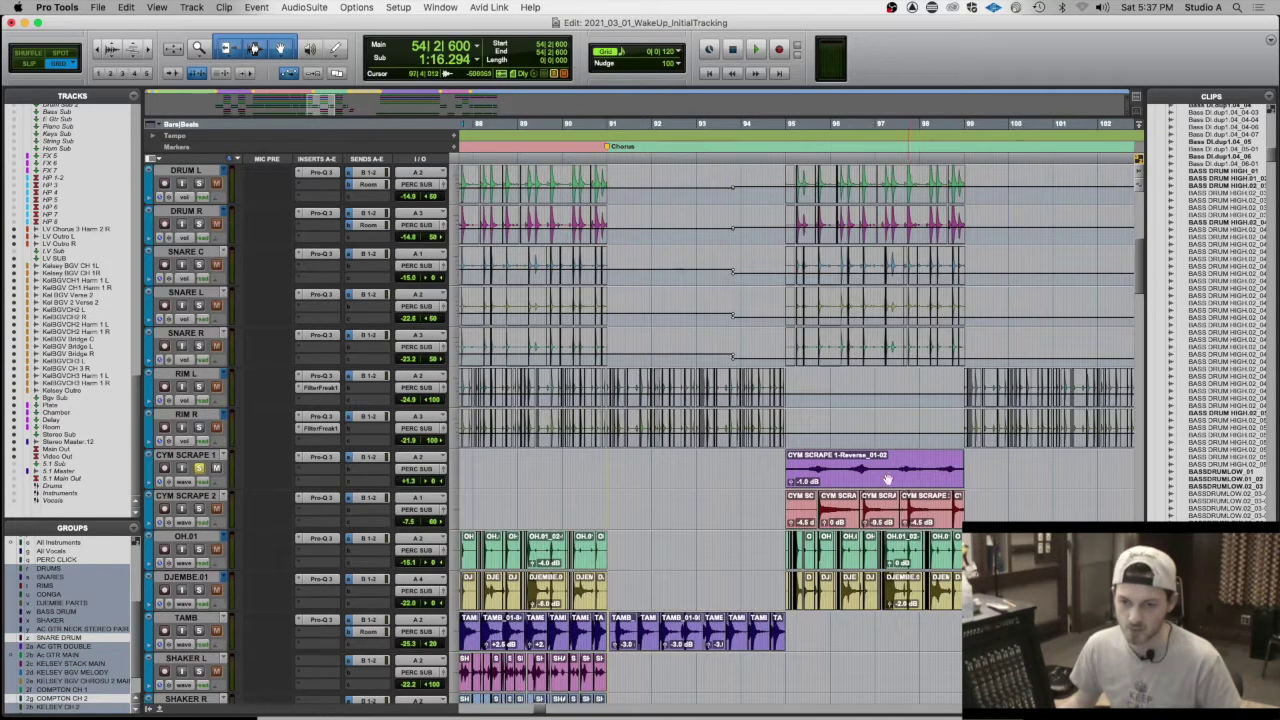
{"action": "left_click", "coordinate": [822, 467]}
{"action": "left_click", "coordinate": [826, 475]}
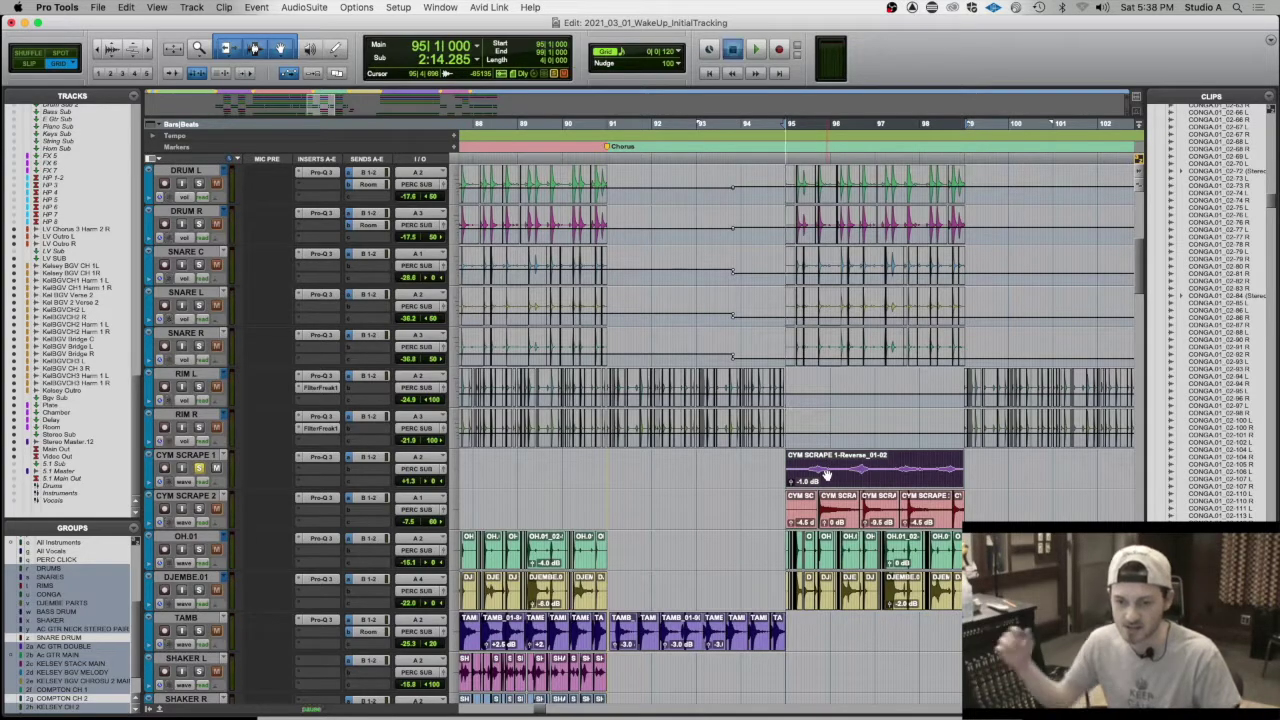
{"action": "key", "text": "space"}
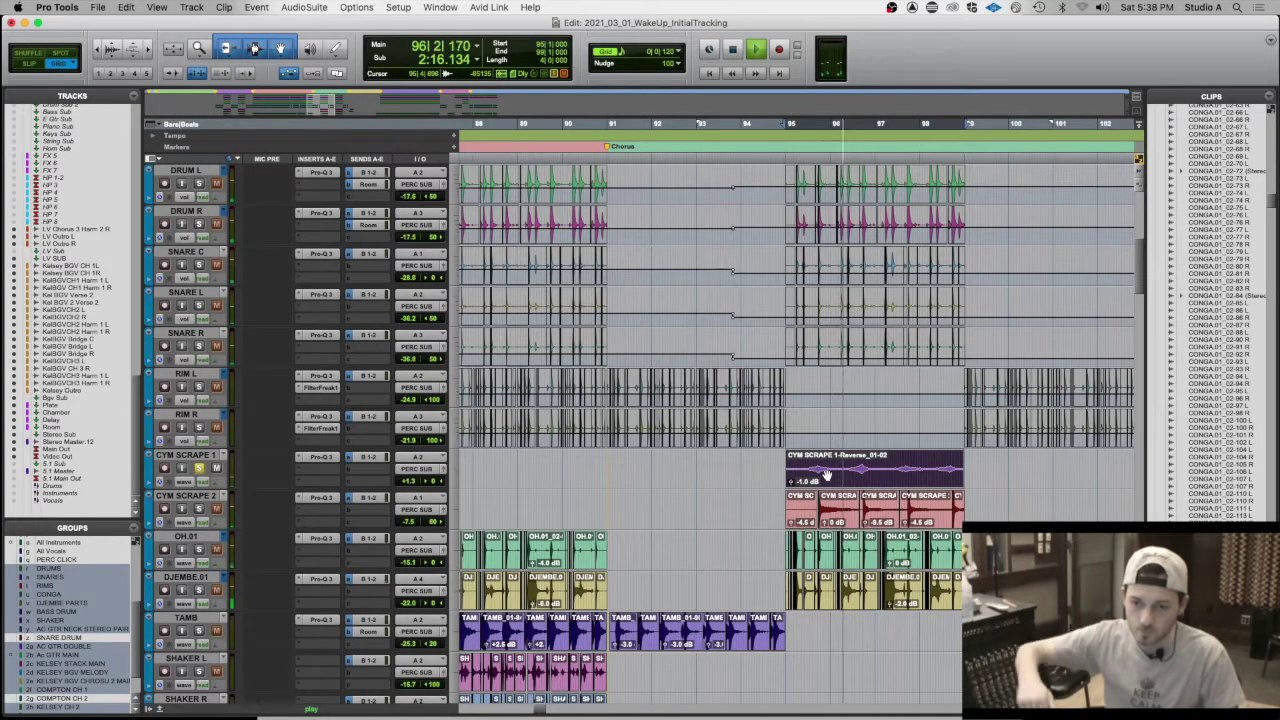
{"action": "key", "text": "space"}
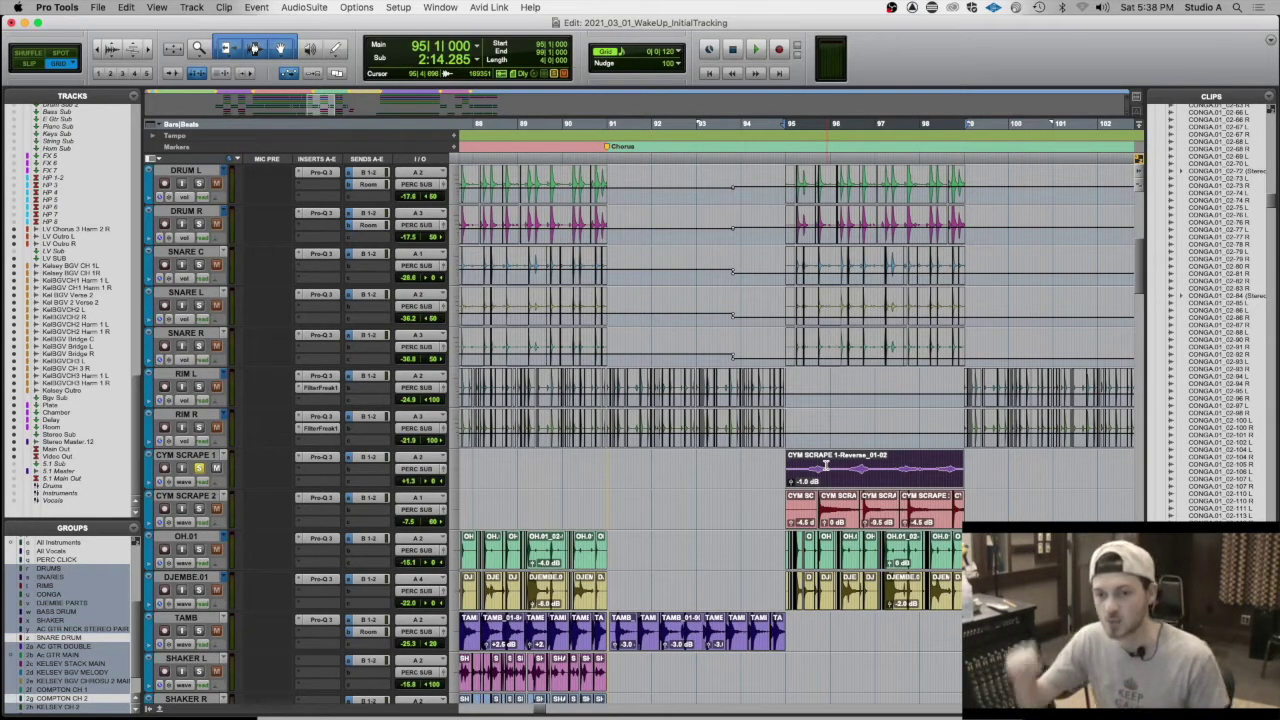
- Replay the cymbal scrape from bar 95, add CYM SCRAPE 2 to the solo, and play both together
{"action": "key", "text": "space"}
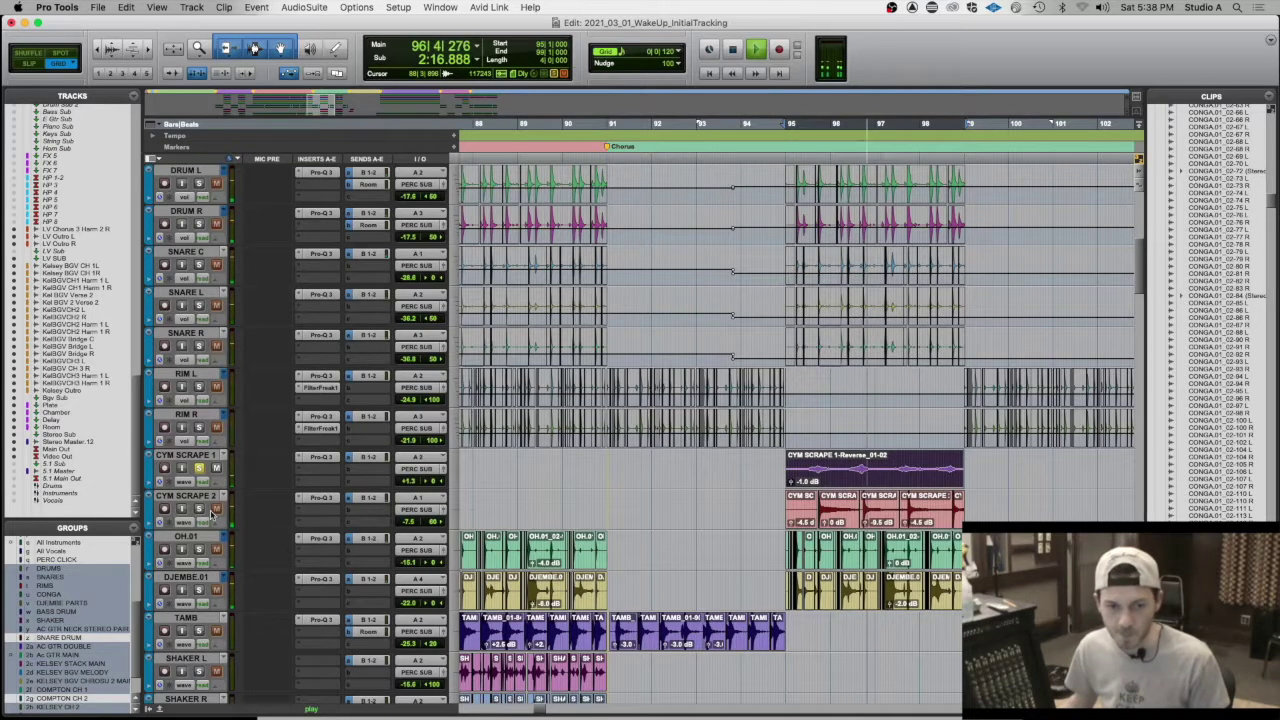
{"action": "key", "text": "space"}
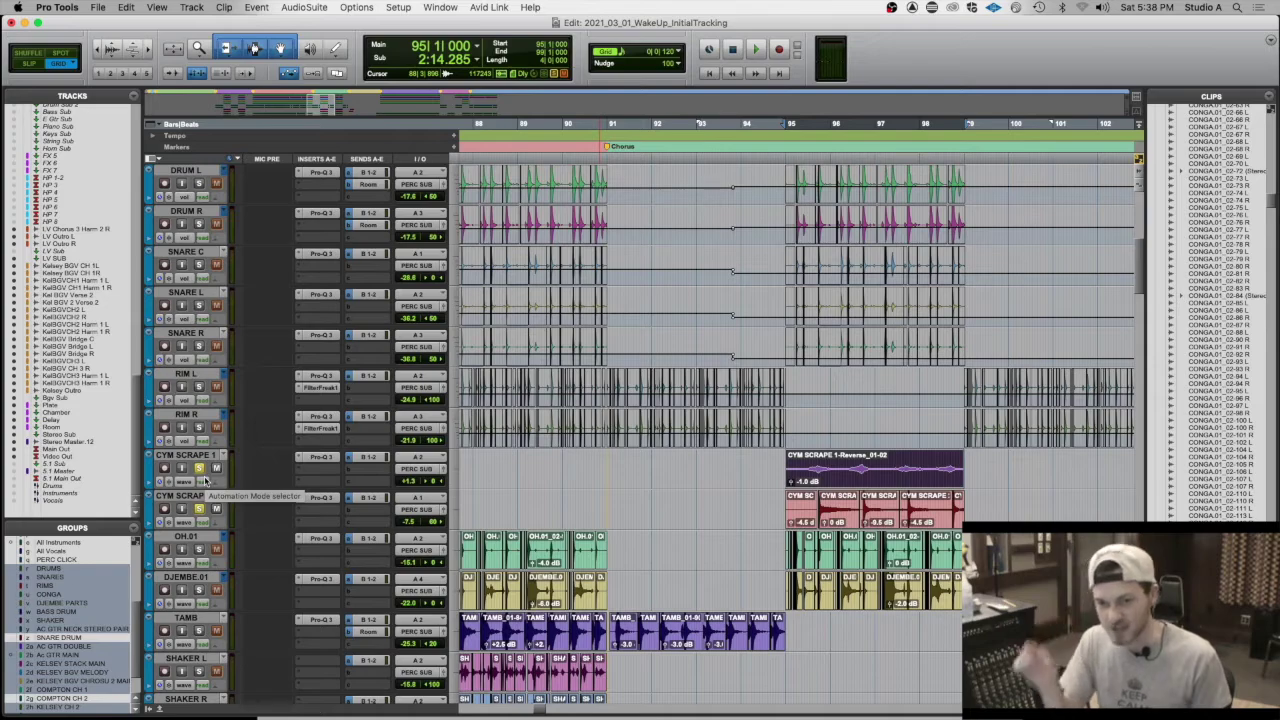
{"action": "key", "text": "space"}
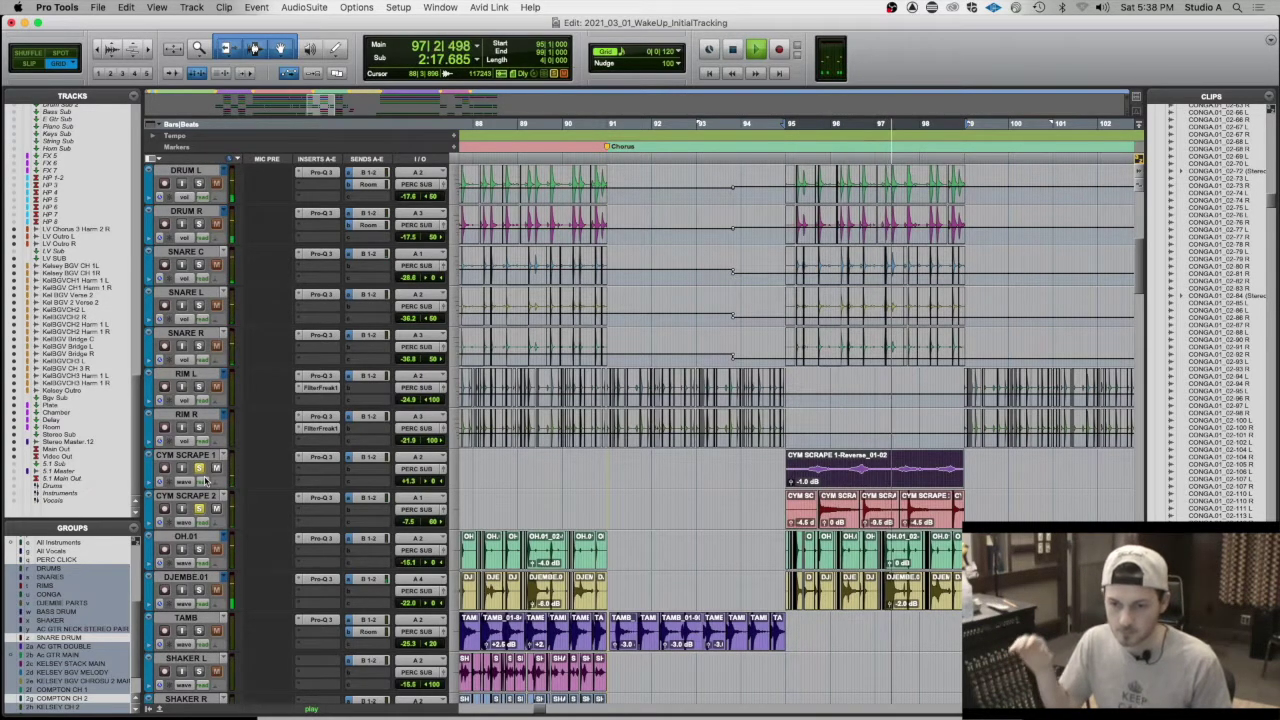
{"action": "key", "text": "space"}
- Solo the TAMB track, play it from bar 91, and inspect its Pro-Q 3 curve, closing the plug-in window
{"action": "scroll", "coordinate": [195, 480], "scroll_direction": "down", "scroll_amount": 3}
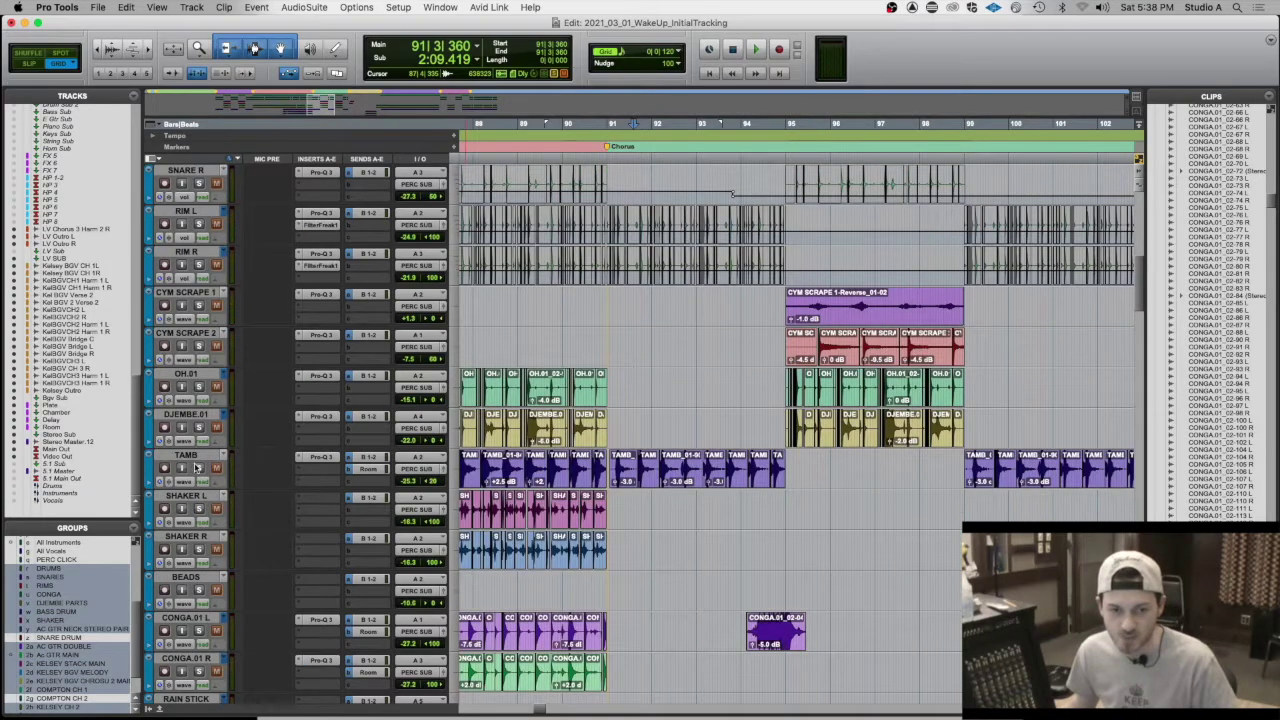
{"action": "key", "text": "space"}
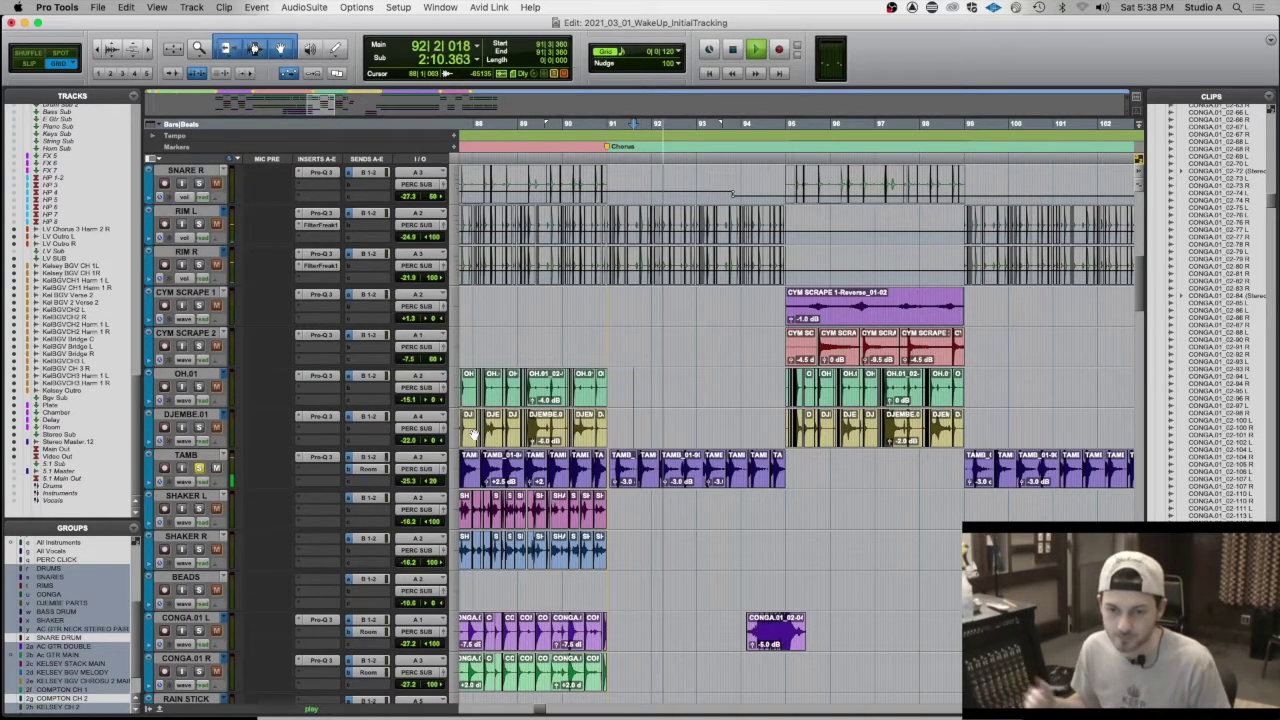
{"action": "key", "text": "space"}
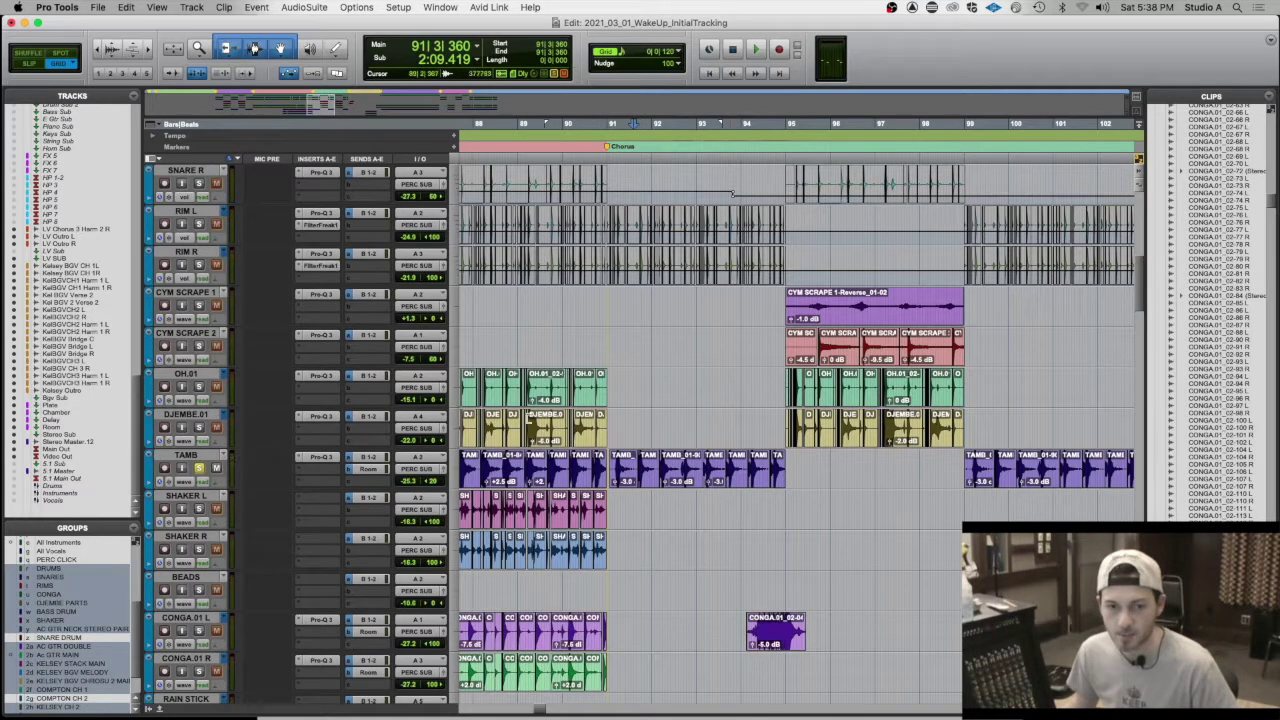
{"action": "left_click", "coordinate": [320, 457]}
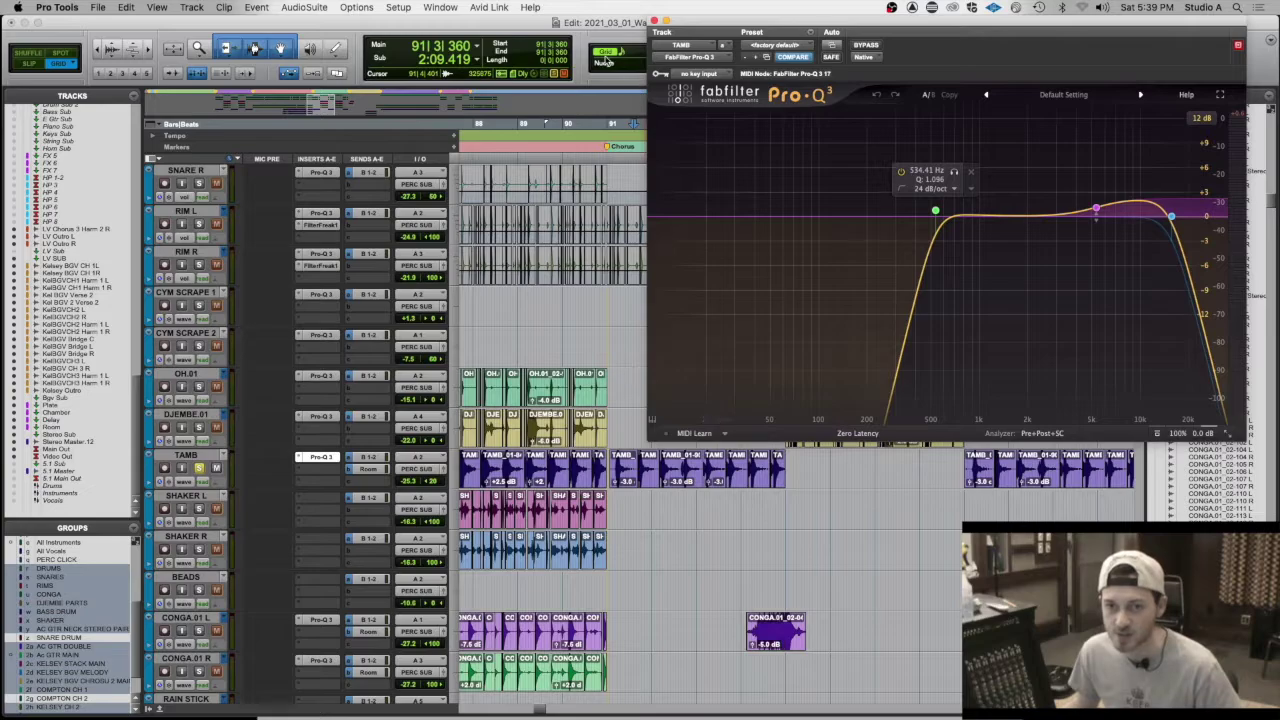
{"action": "left_click", "coordinate": [655, 20]}
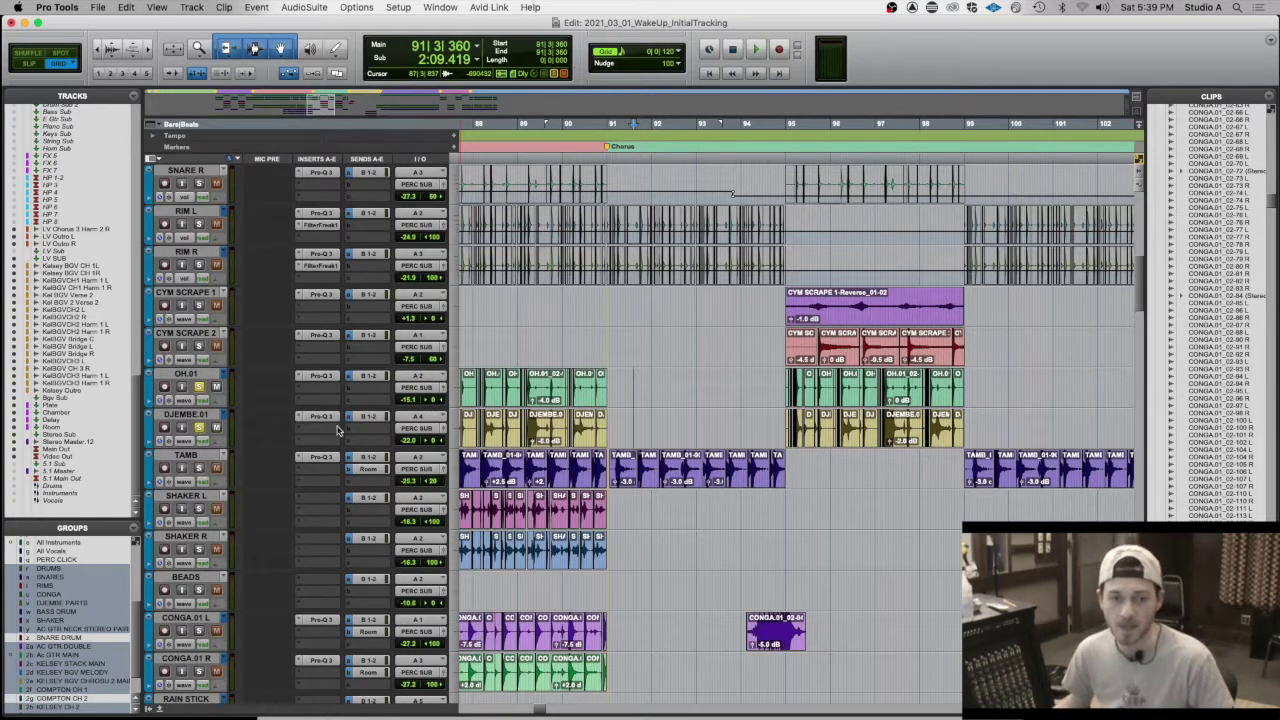
- Play the soloed OH.01 and DJEMBE.01 tracks into the second chorus from just before bar 95
{"action": "left_click", "coordinate": [780, 385]}
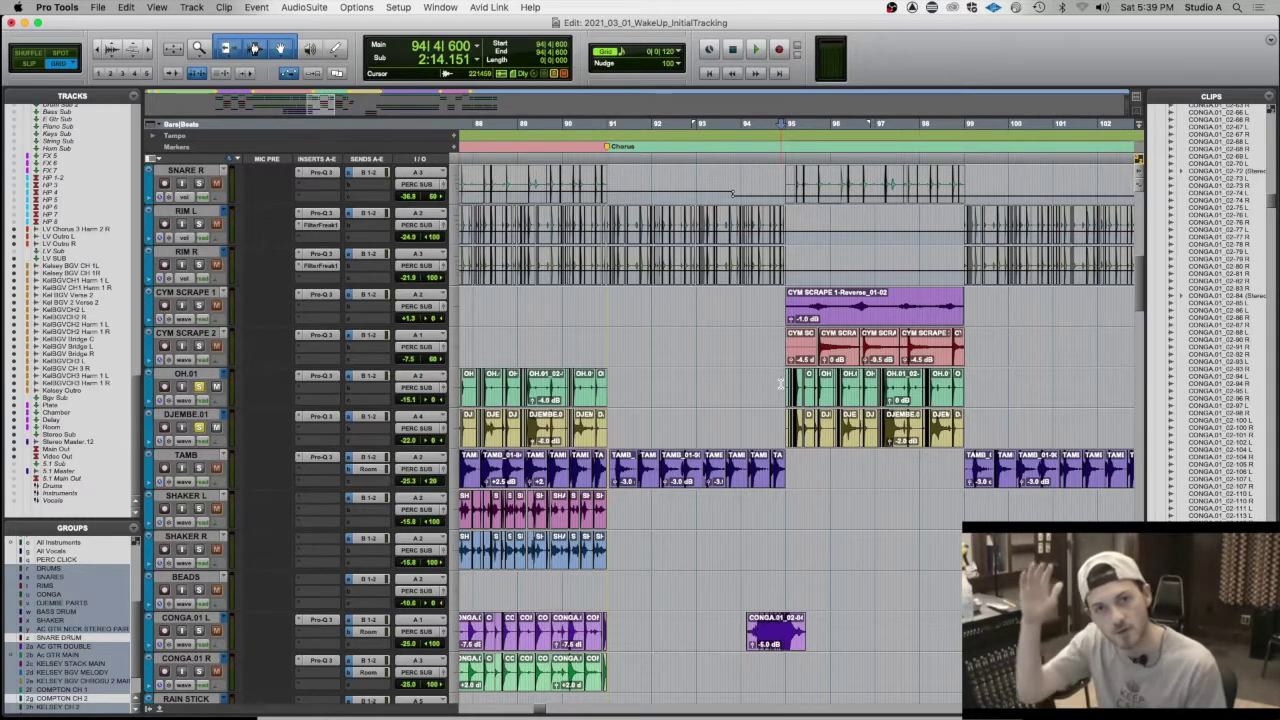
{"action": "key", "text": "space"}
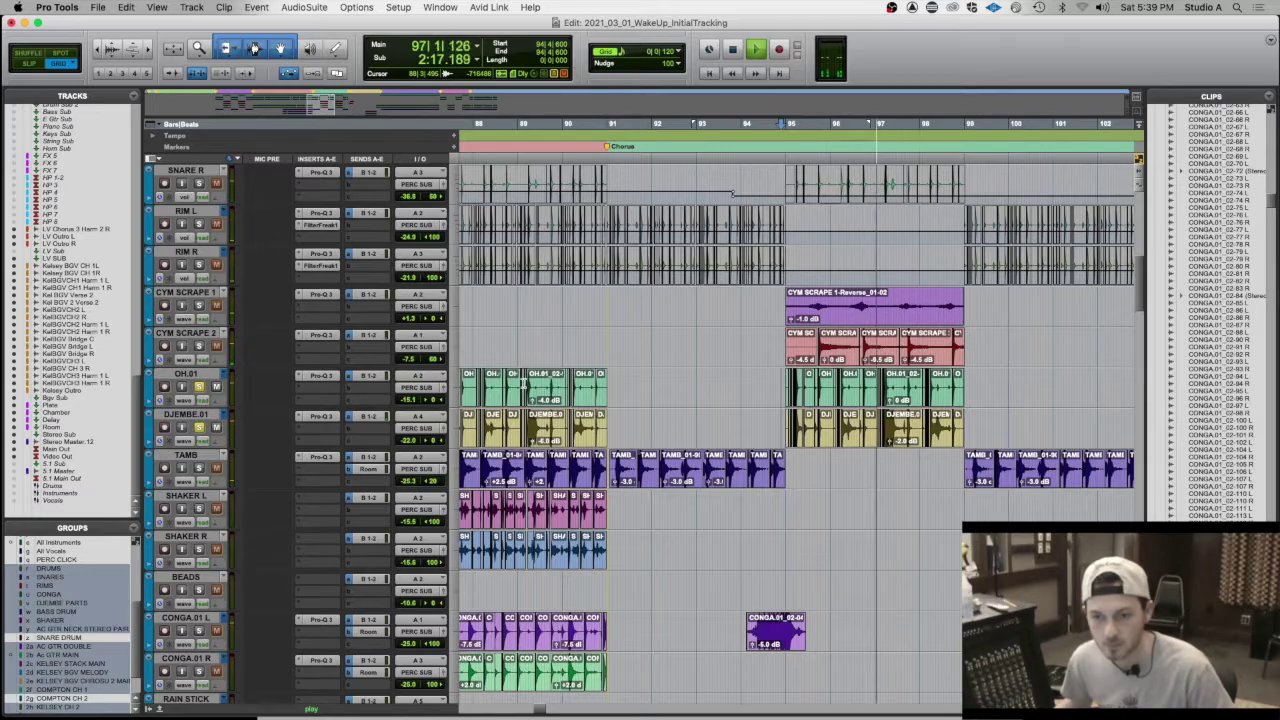
{"action": "key", "text": "space"}
- Play the soloed OH.01 and DJEMBE.01 tracks in Verse 2 from bar 75
{"action": "scroll", "coordinate": [657, 370], "scroll_direction": "right", "scroll_amount": 10}
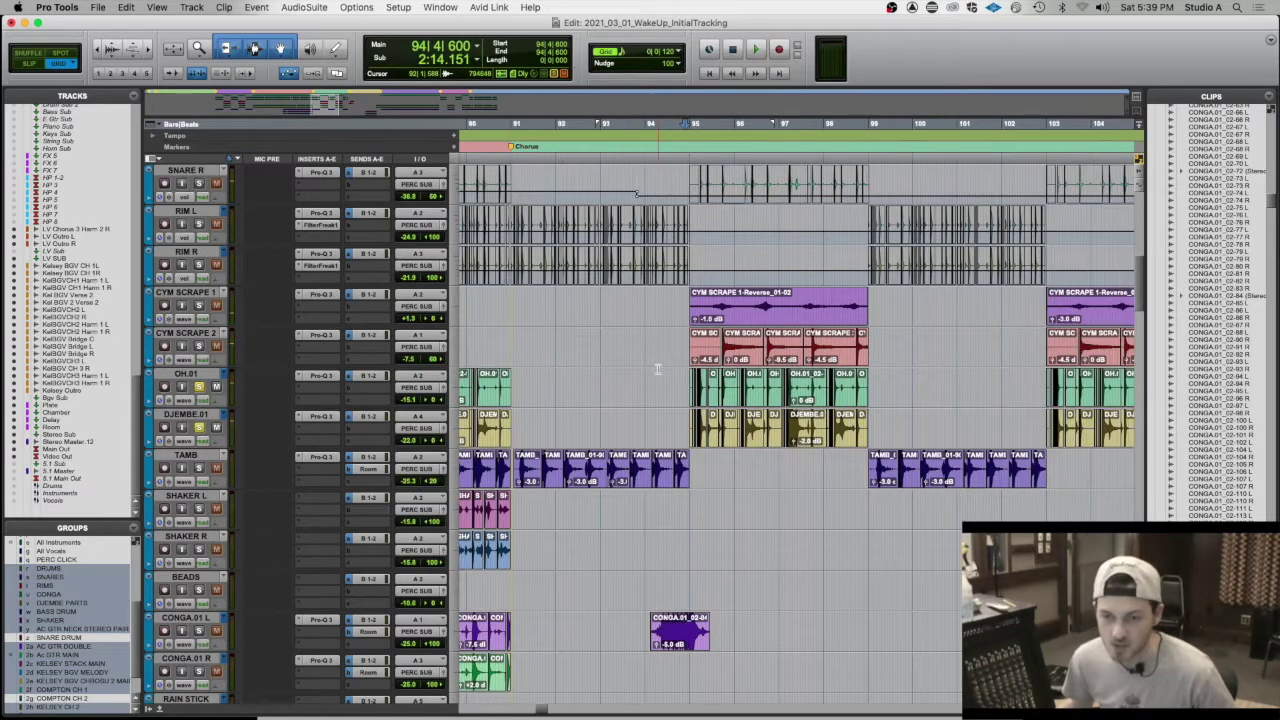
{"action": "scroll", "coordinate": [560, 368], "scroll_direction": "left", "scroll_amount": 20}
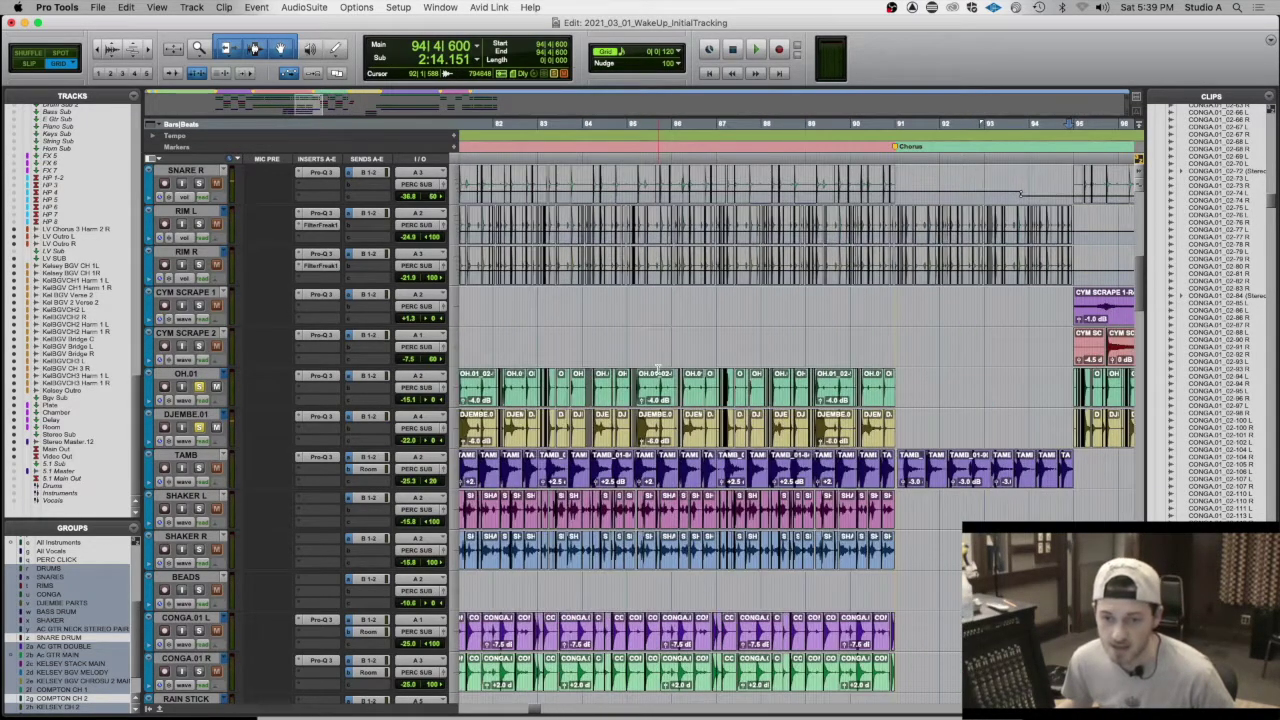
{"action": "left_click", "coordinate": [873, 338]}
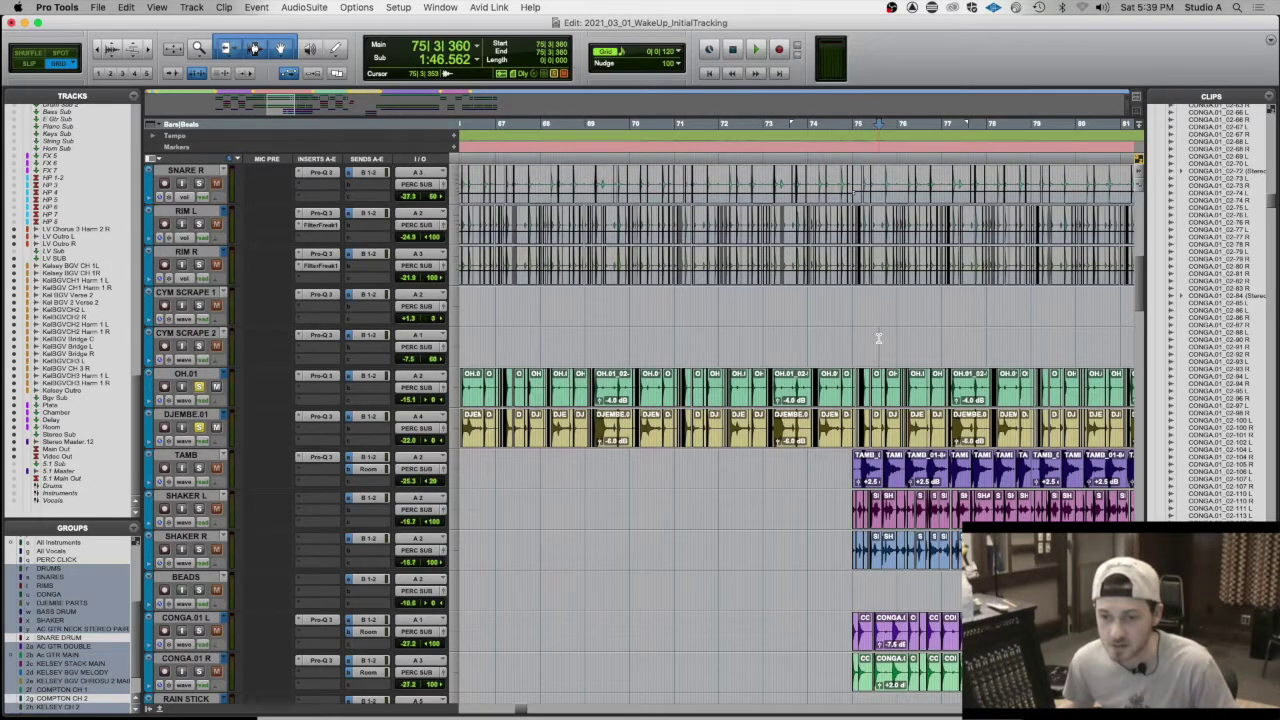
{"action": "key", "text": "space"}
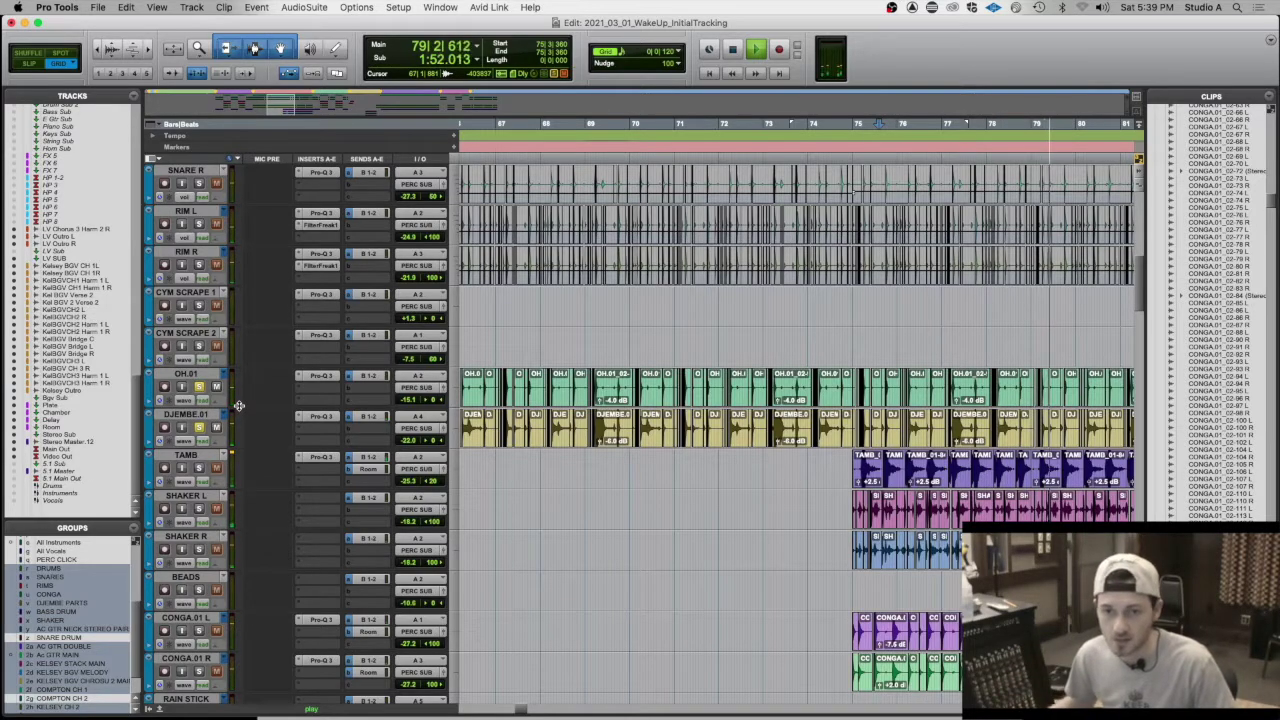
{"action": "key", "text": "space"}
- Solo SHAKER L and SHAKER R instead of the djembe tracks and play them from bar 74
{"action": "key", "text": "super+bracketleft"}
{"action": "key", "text": "super+bracketleft"}
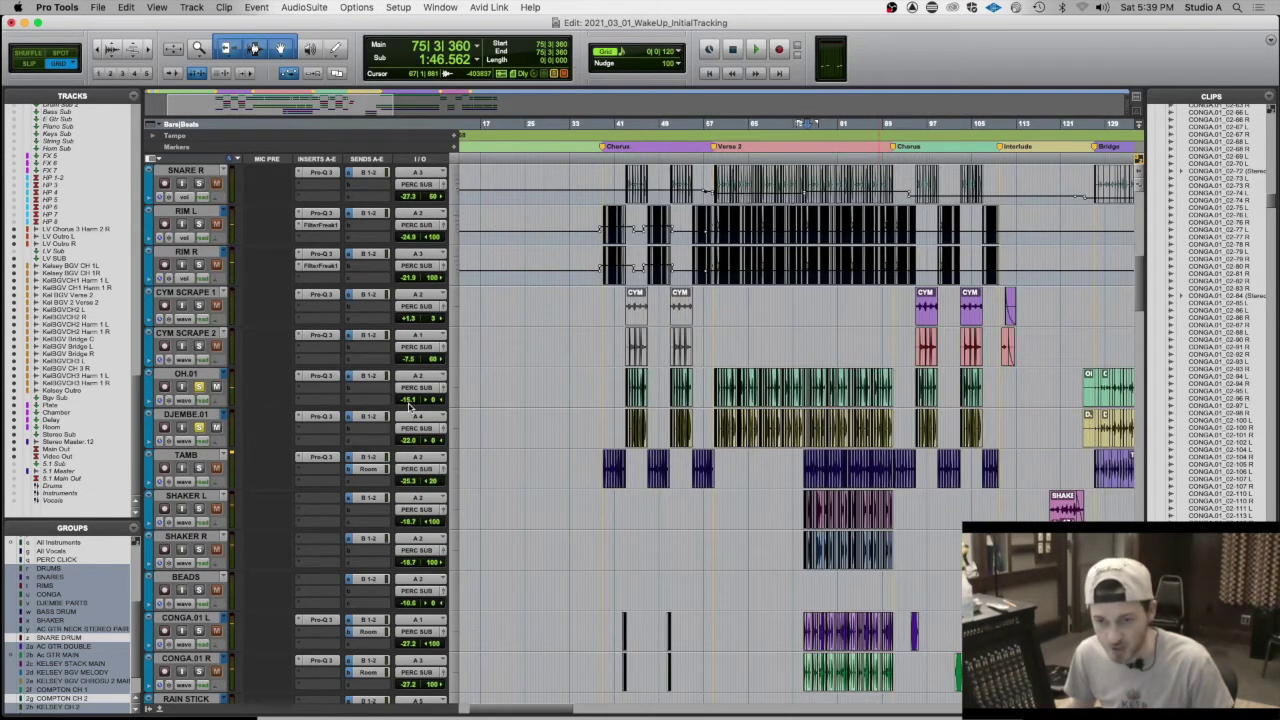
{"action": "key", "text": "super+bracketright"}
{"action": "key", "text": "super+bracketright"}
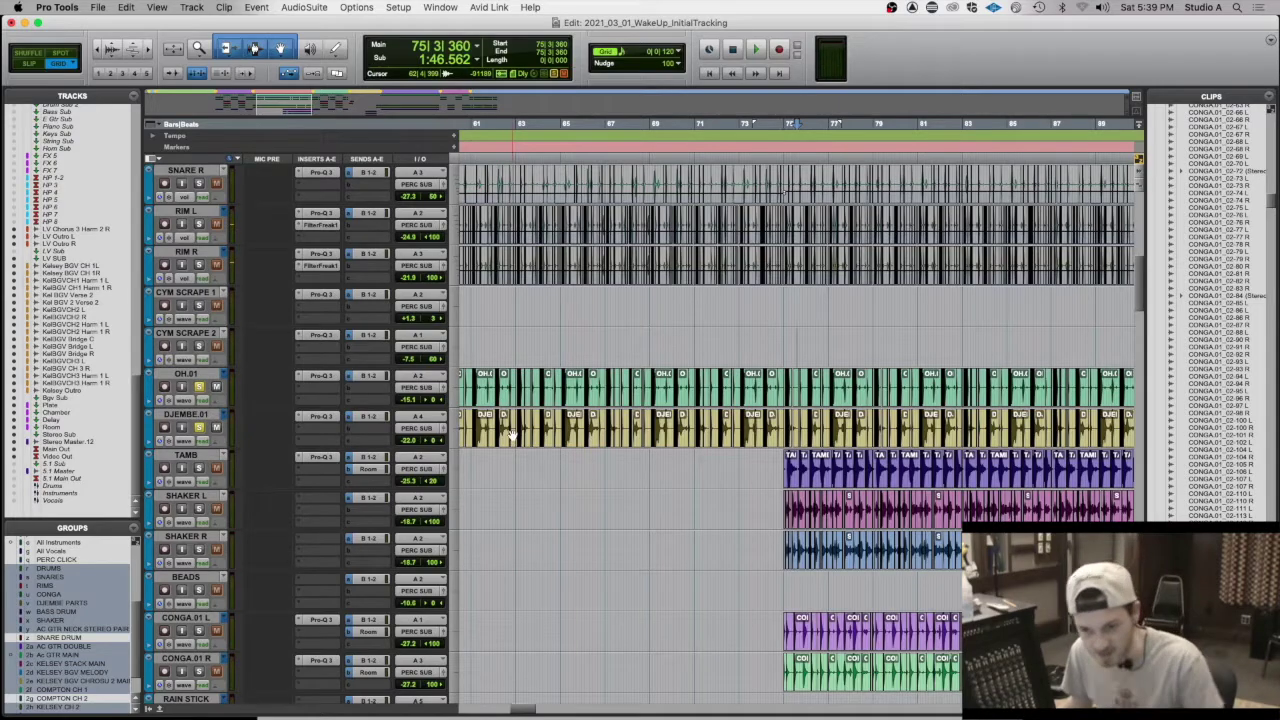
{"action": "scroll", "coordinate": [510, 435], "scroll_direction": "right", "scroll_amount": 6}
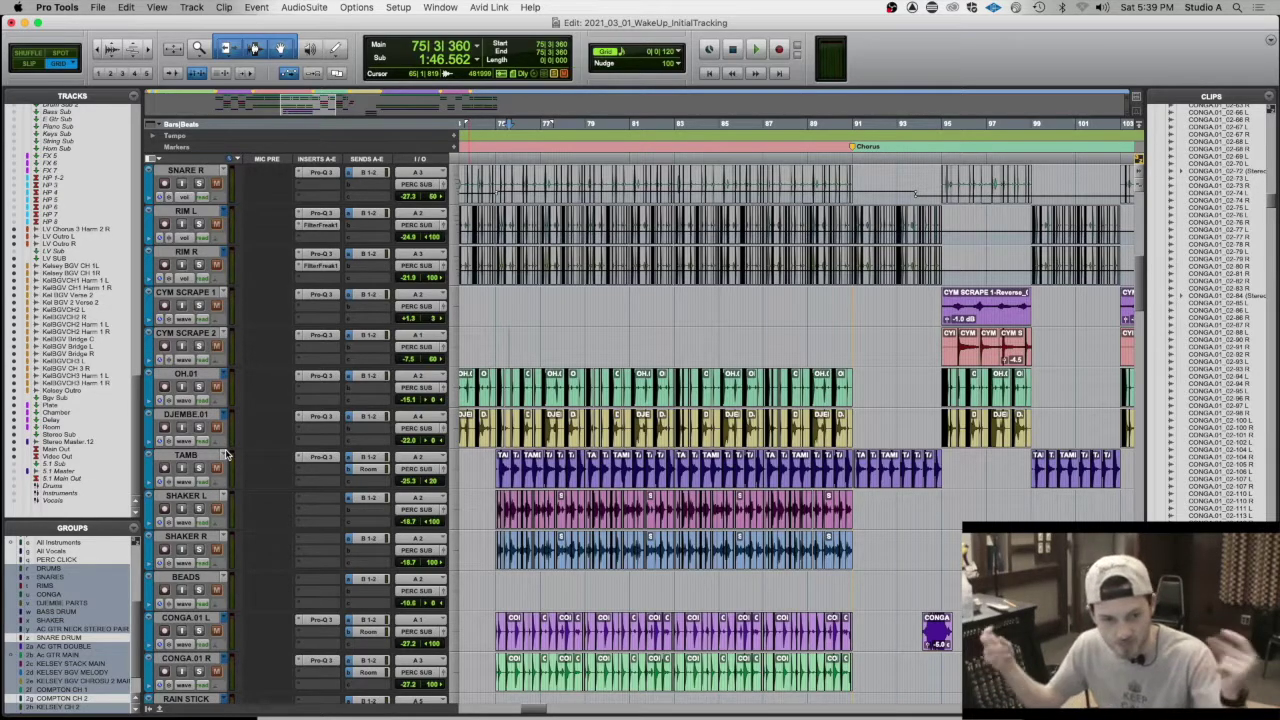
{"action": "left_click", "coordinate": [198, 508]}
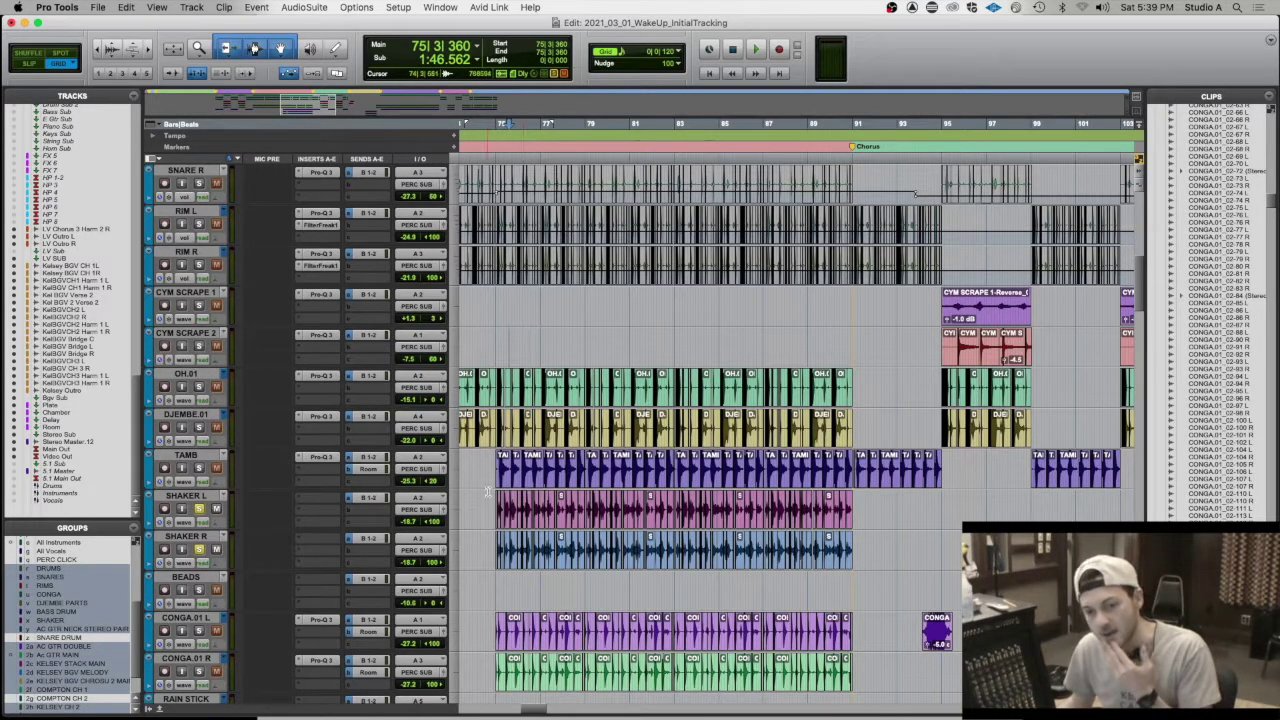
{"action": "left_click", "coordinate": [489, 500]}
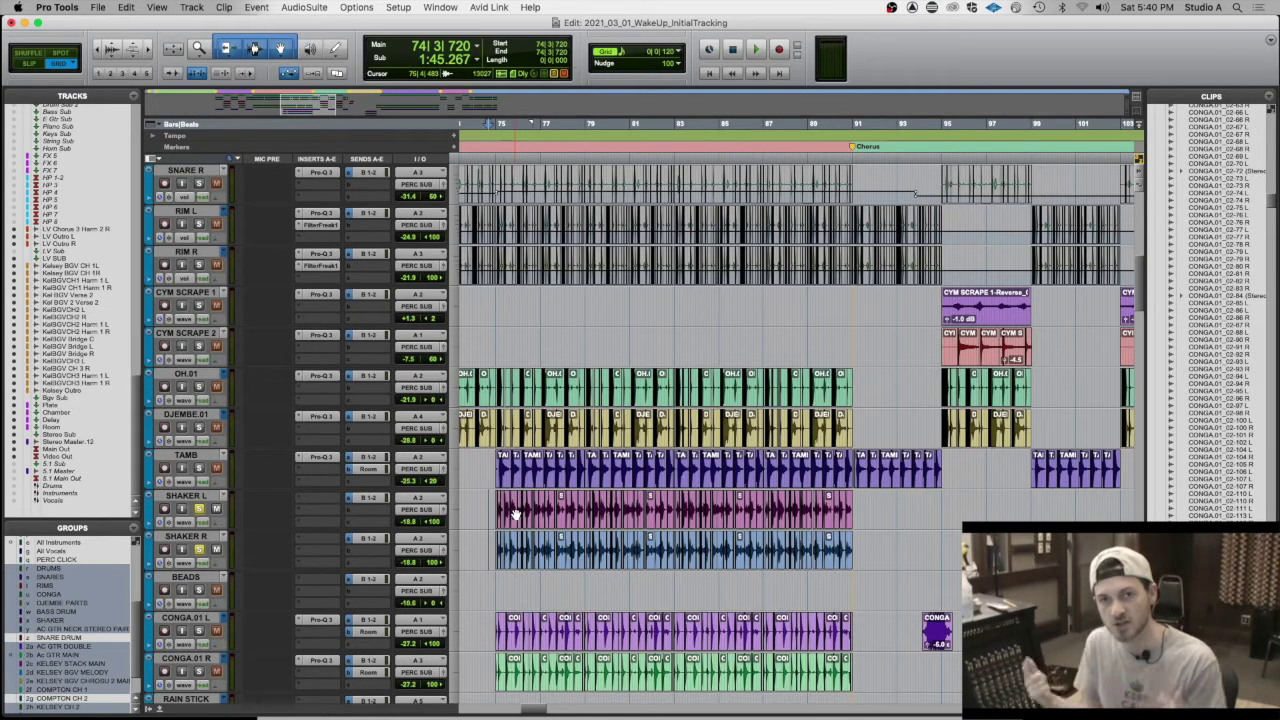
{"action": "key", "text": "space"}
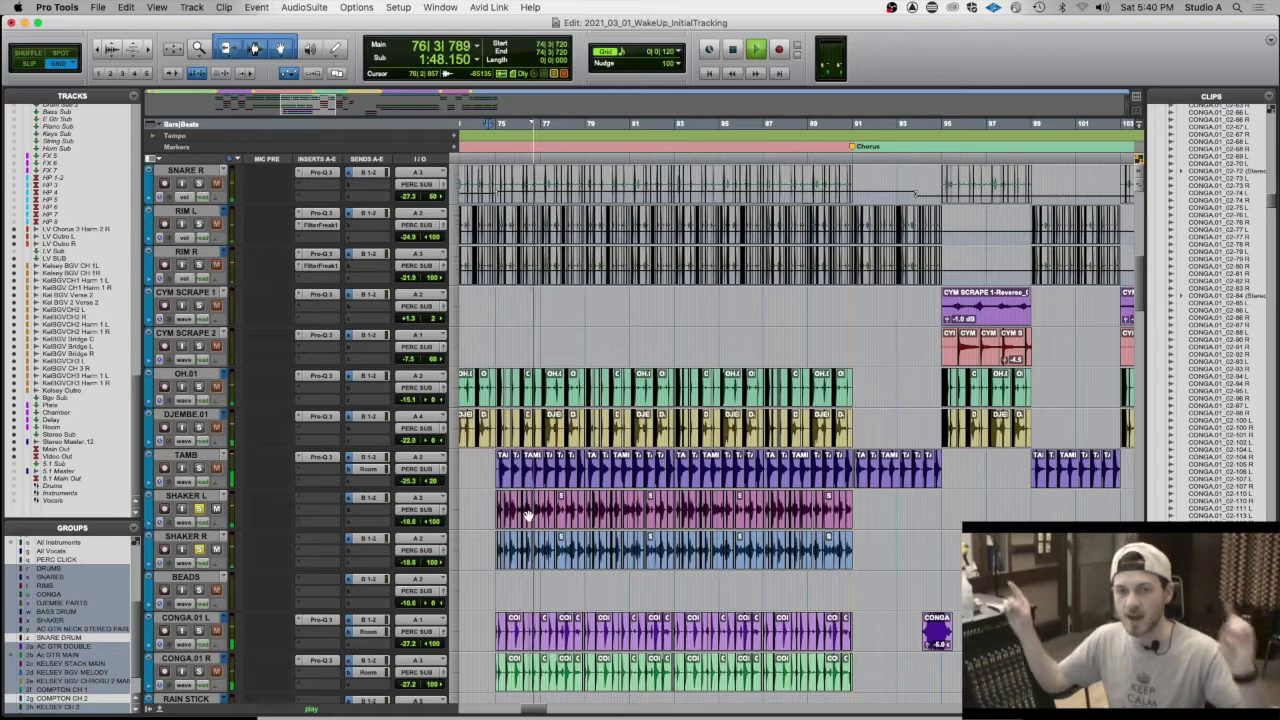
{"action": "key", "text": "space"}
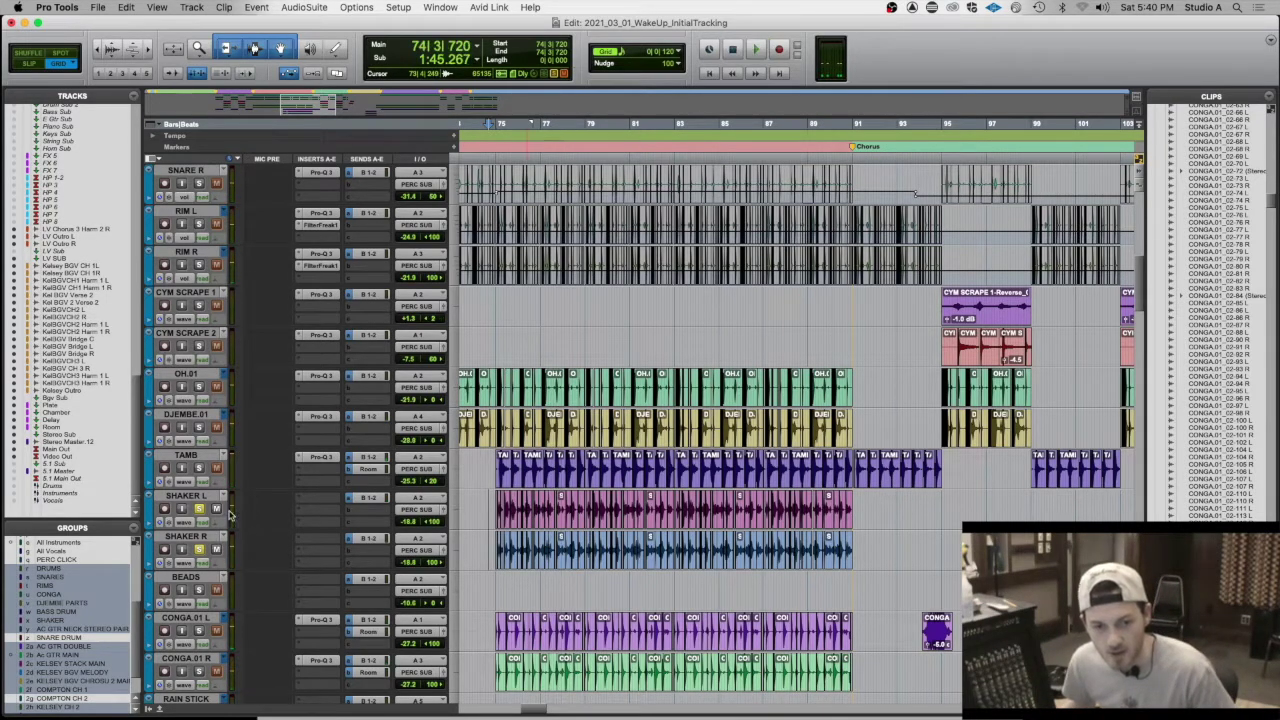
- Solo CONGA.01 L and CONGA.01 R instead of the shakers and play them from bar 74
{"action": "scroll", "coordinate": [228, 513], "scroll_direction": "down", "scroll_amount": 1}
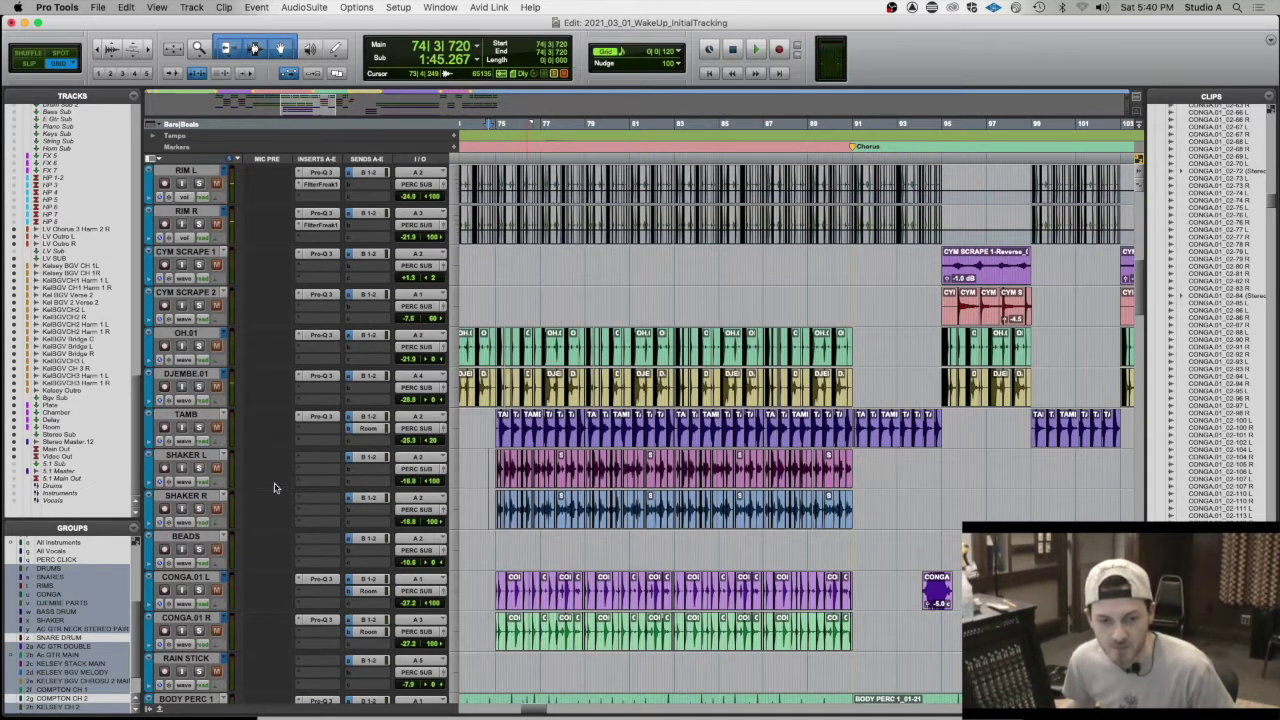
{"action": "scroll", "coordinate": [322, 473], "scroll_direction": "down", "scroll_amount": 2}
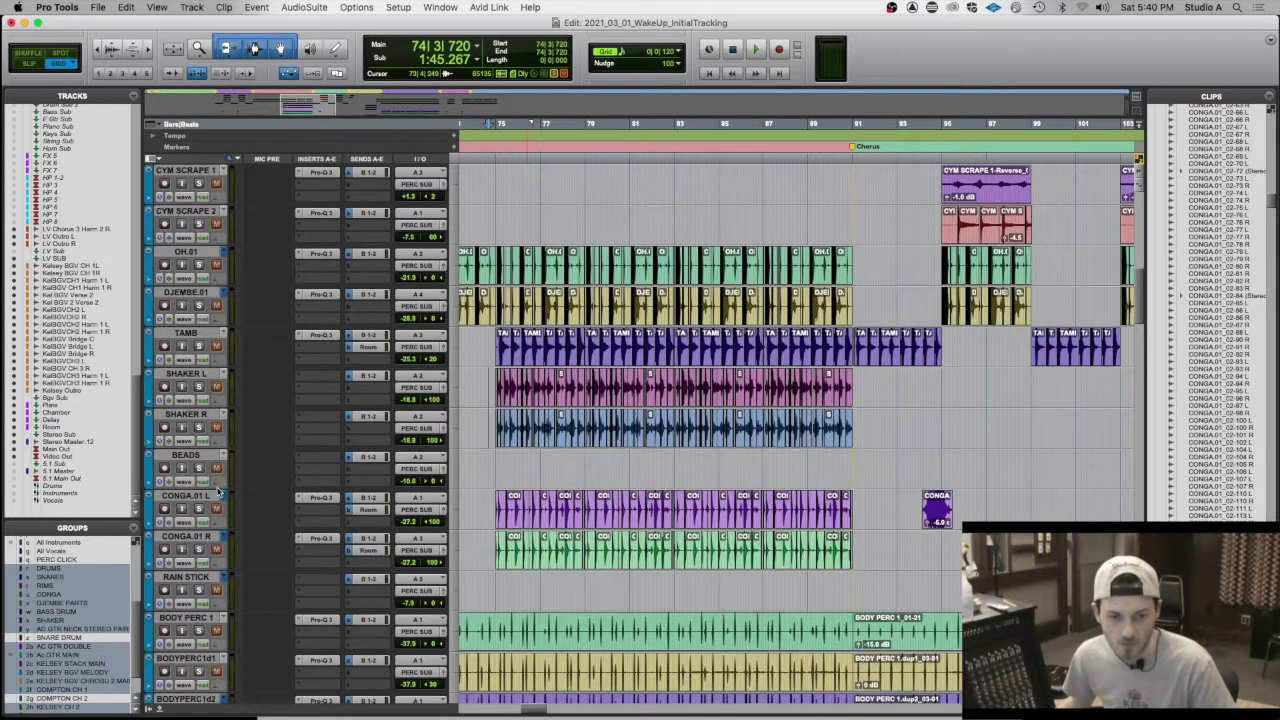
{"action": "key", "text": "space"}
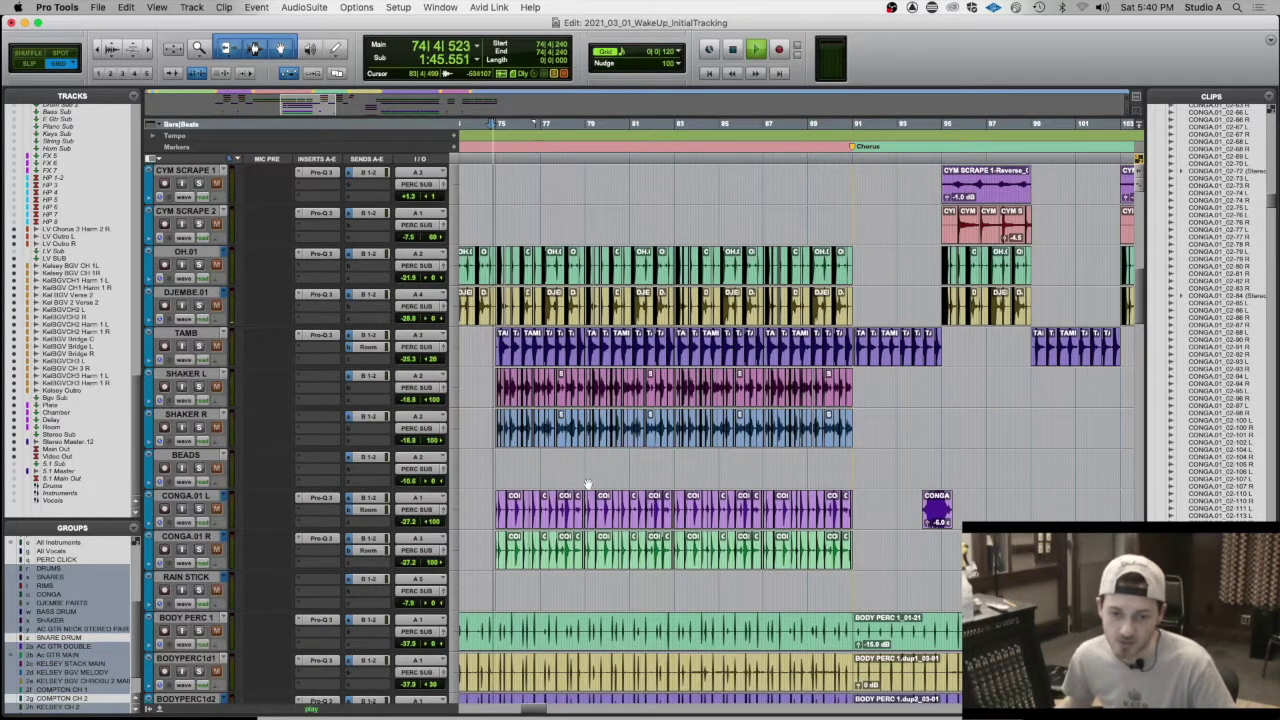
{"action": "left_click", "coordinate": [198, 509]}
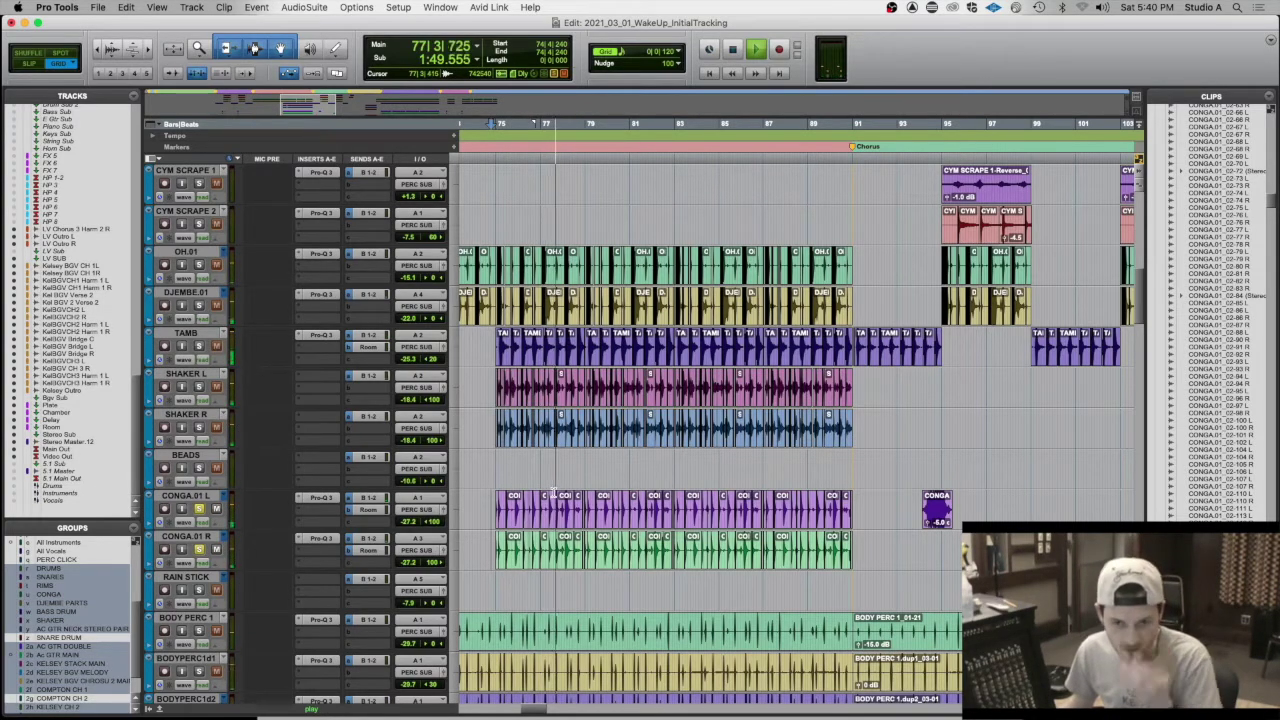
{"action": "key", "text": "space"}
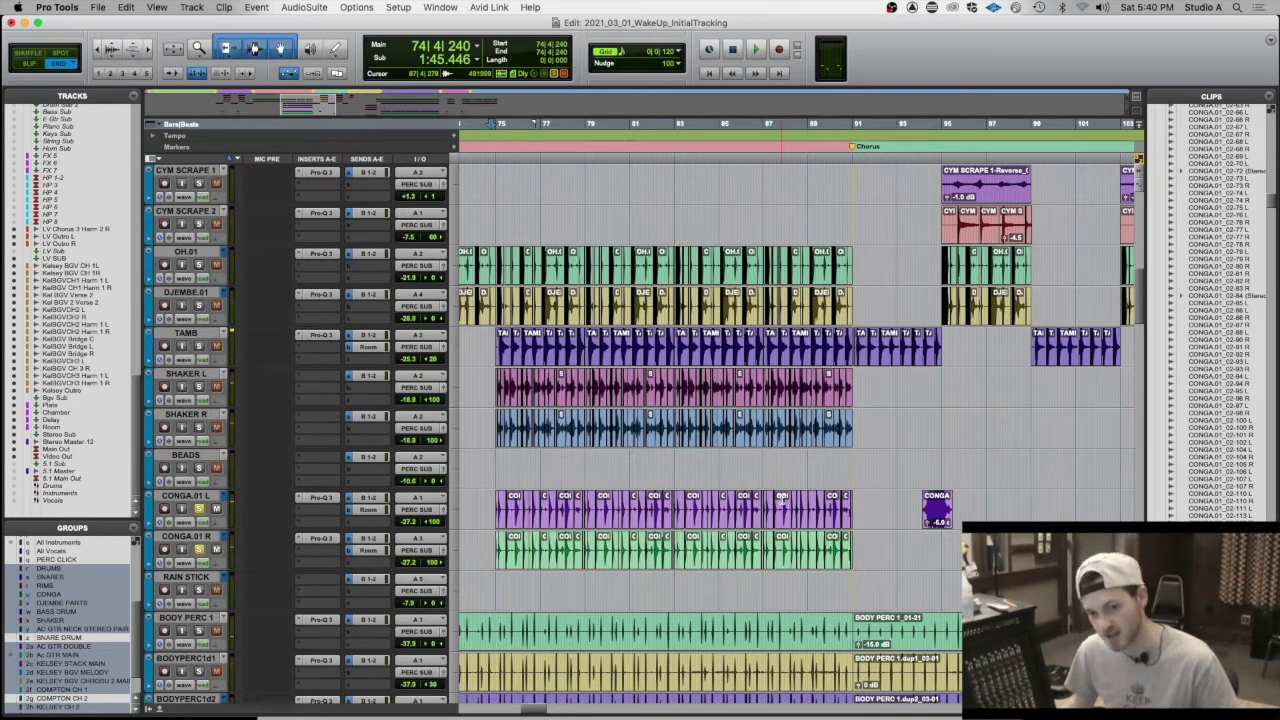
- Inspect the Pro-Q 3 curve on CONGA.01 L and close the plug-in window
{"action": "scroll", "coordinate": [600, 490], "scroll_direction": "right", "scroll_amount": 3}
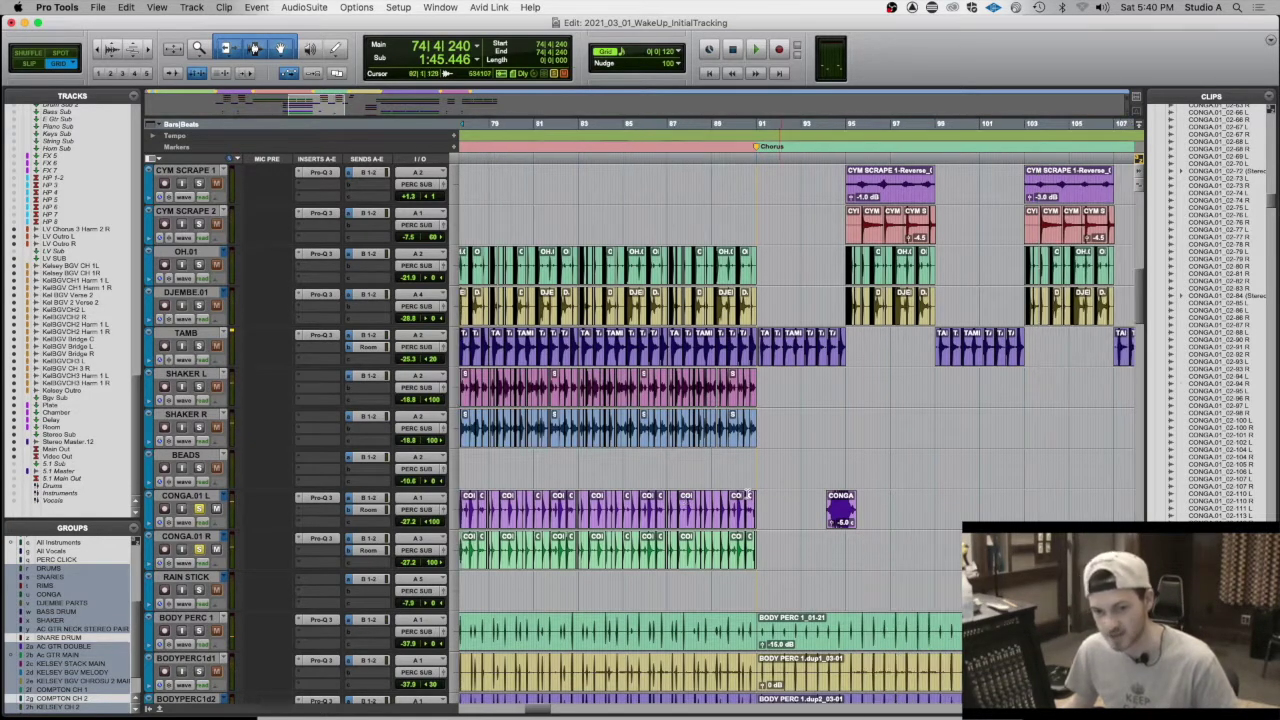
{"action": "left_click", "coordinate": [320, 497]}
{"action": "left_click_drag", "start_coordinate": [846, 323], "coordinate": [884, 235]}
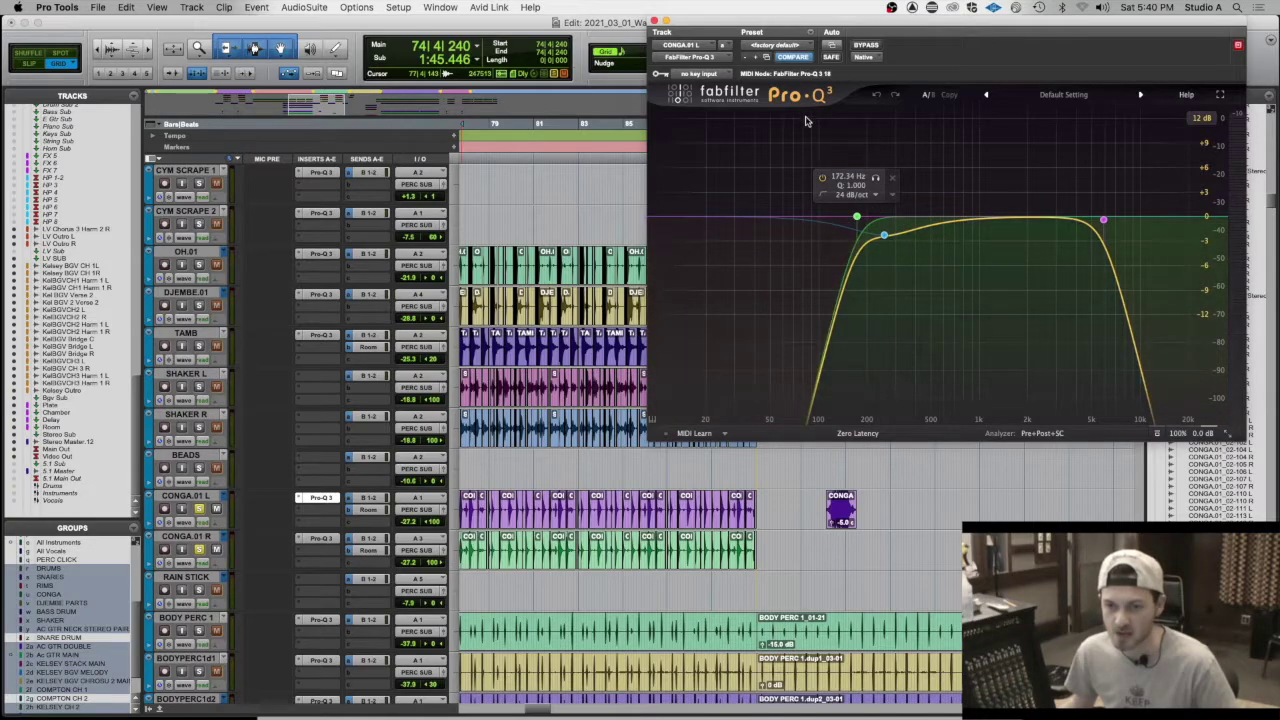
{"action": "left_click", "coordinate": [655, 21]}
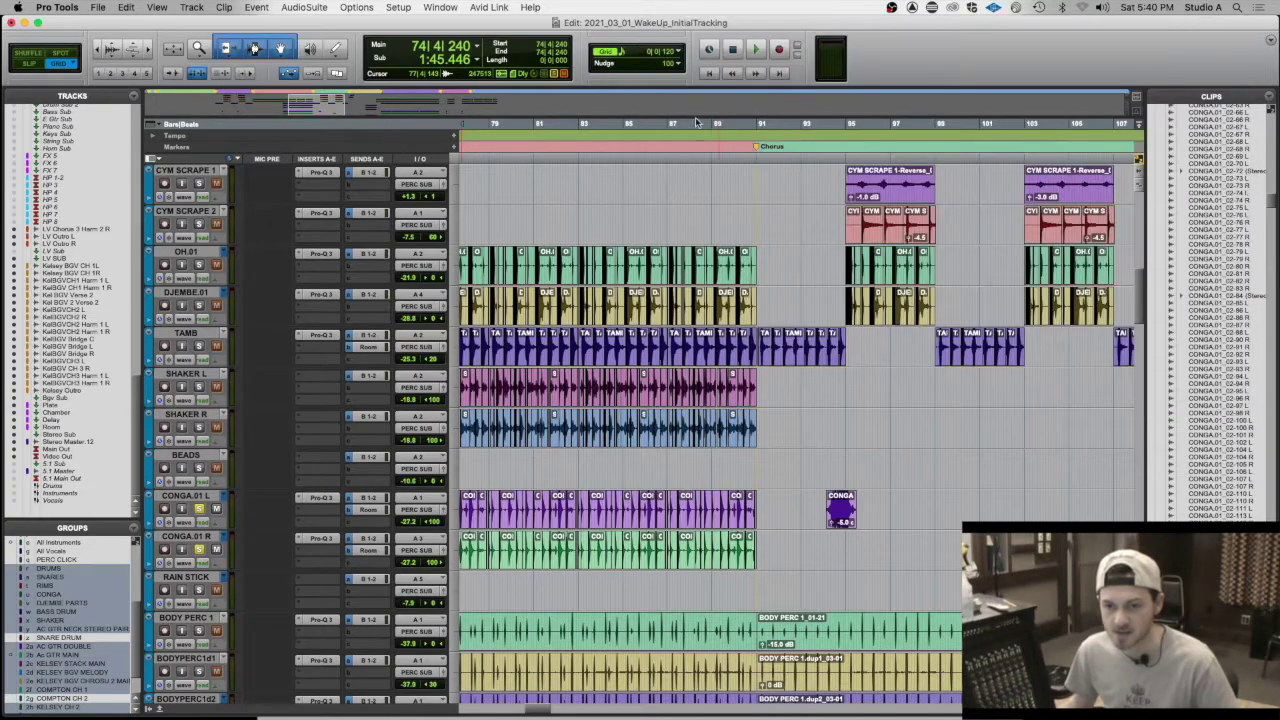
- Play the single CONGA.01 L clip in the second chorus from bar 94
{"action": "left_click", "coordinate": [824, 465]}
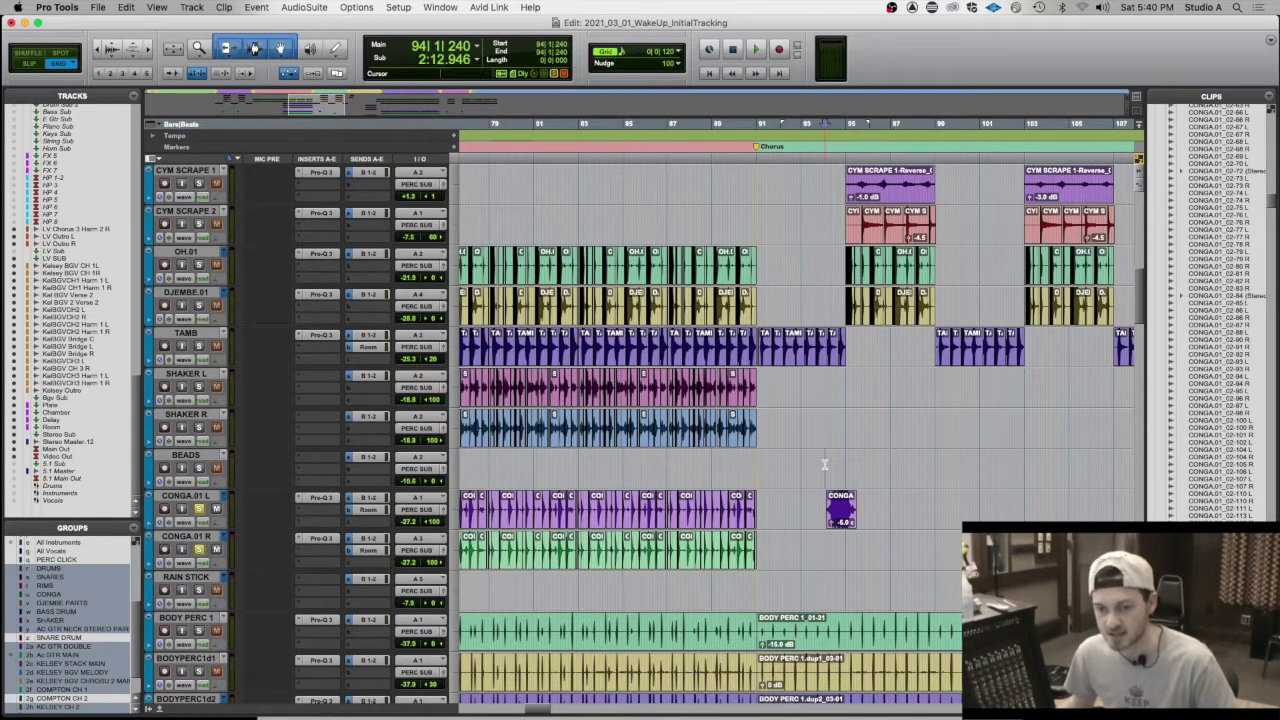
{"action": "key", "text": "super+bracketright"}
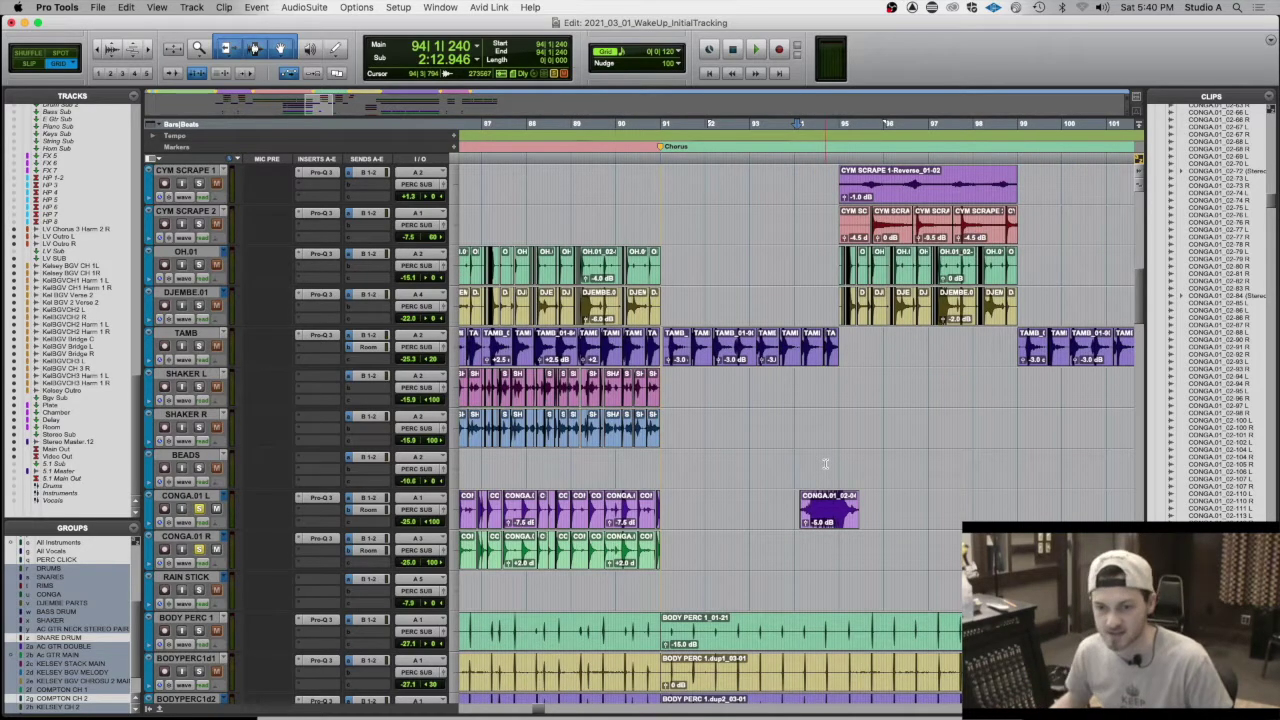
{"action": "scroll", "coordinate": [822, 465], "scroll_direction": "down", "scroll_amount": 1}
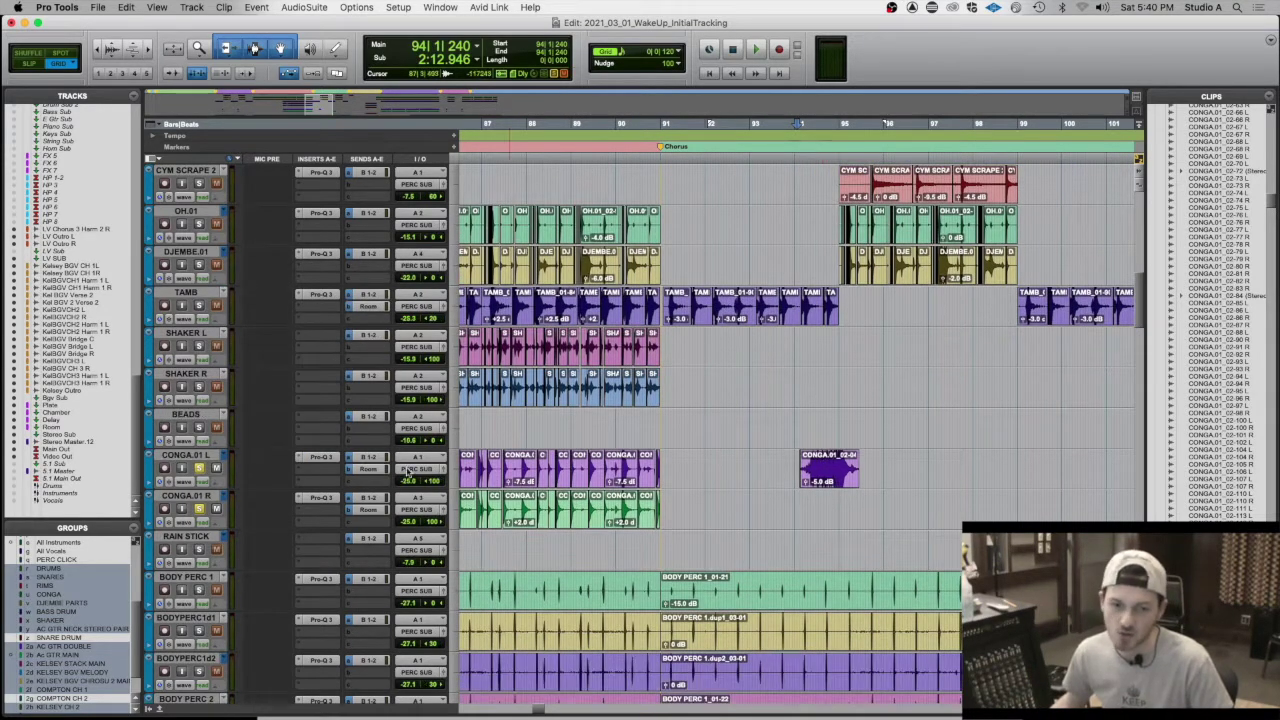
{"action": "key", "text": "space"}
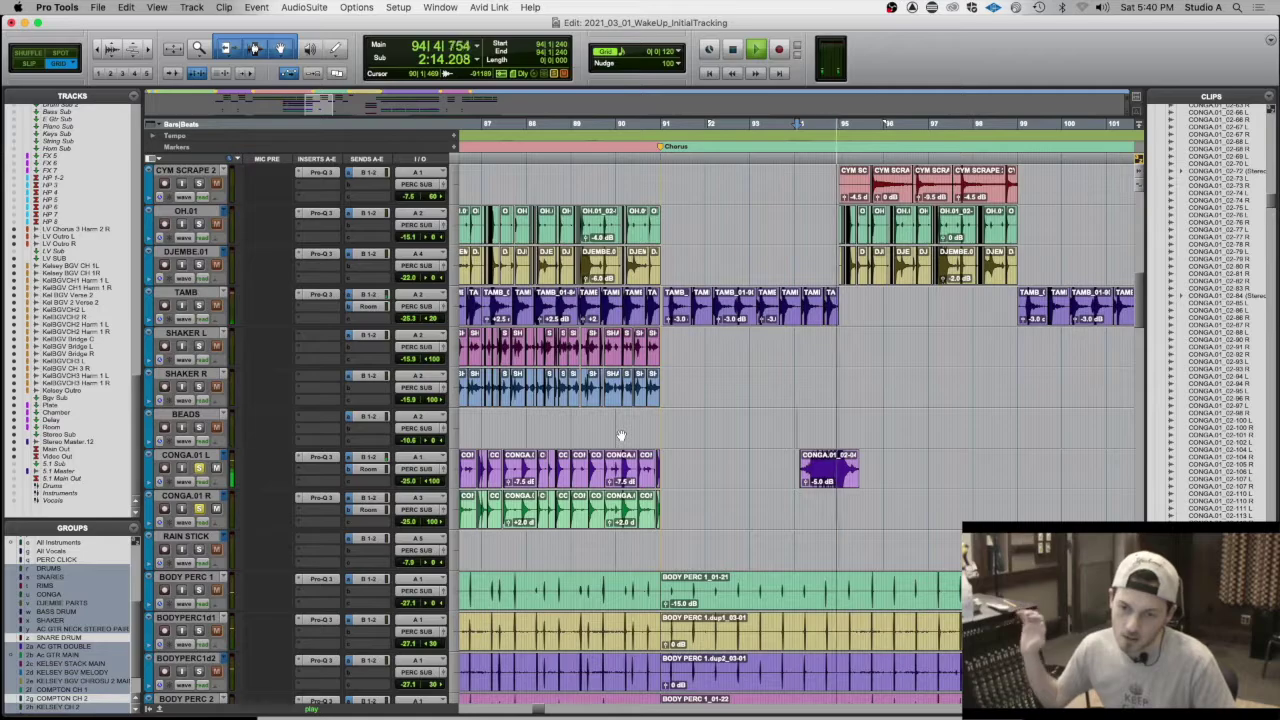
{"action": "key", "text": "space"}
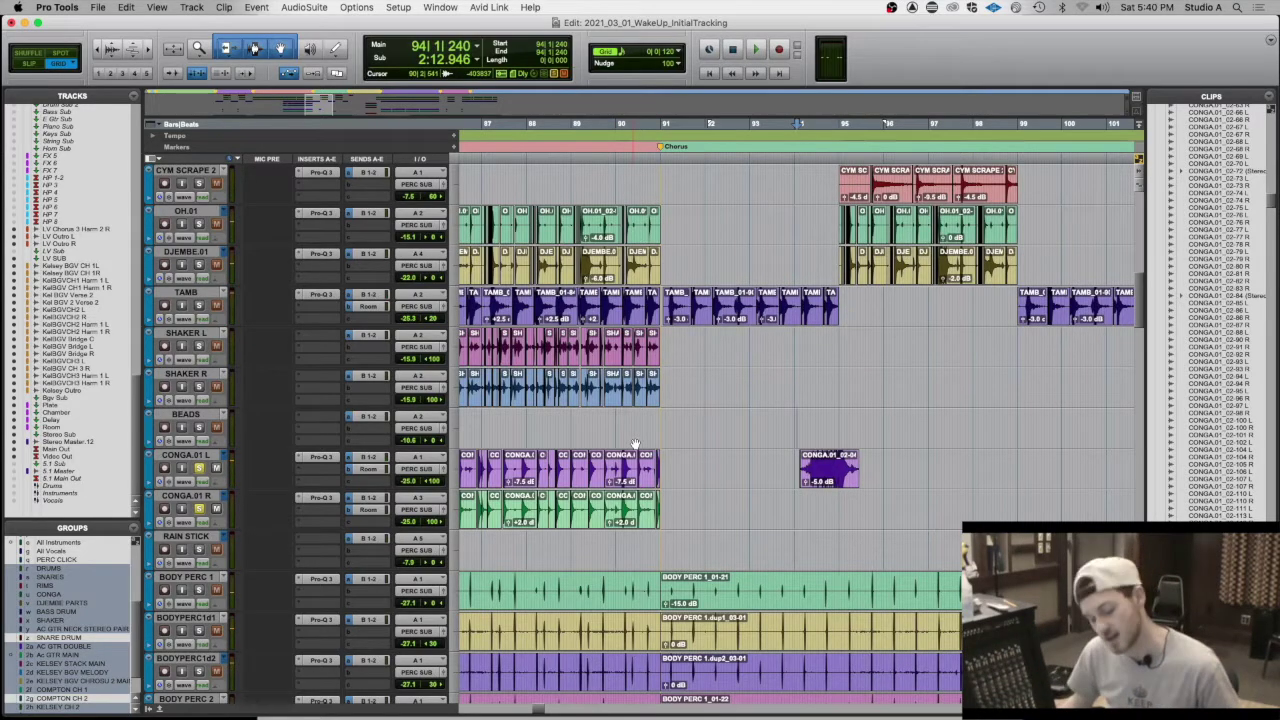
- Solo BEADS and RAIN STICK instead of the congas and find their clips at bar 119 before the bridge
{"action": "scroll", "coordinate": [635, 443], "scroll_direction": "right", "scroll_amount": 3}
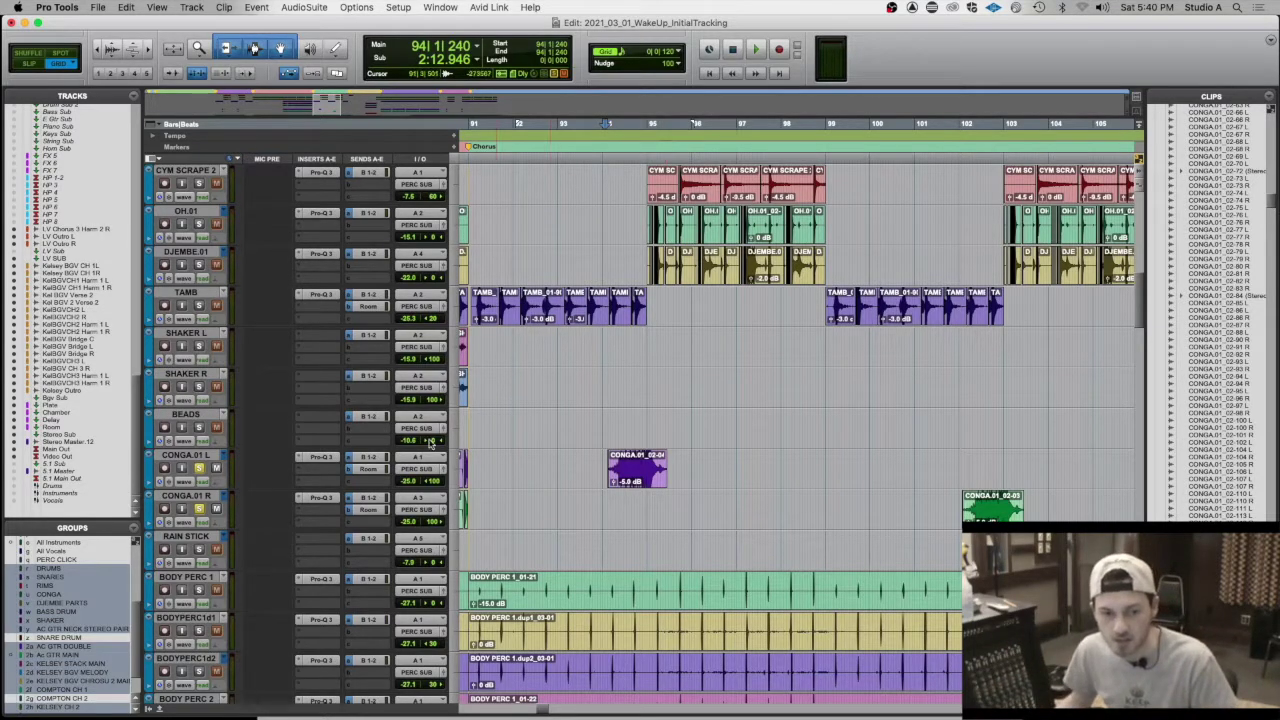
{"action": "left_click", "coordinate": [199, 510]}
{"action": "left_click", "coordinate": [199, 427]}
{"action": "scroll", "coordinate": [971, 446], "scroll_direction": "right", "scroll_amount": 5}
{"action": "scroll", "coordinate": [971, 446], "scroll_direction": "down", "scroll_amount": 1}
{"action": "scroll", "coordinate": [987, 446], "scroll_direction": "right", "scroll_amount": 8}
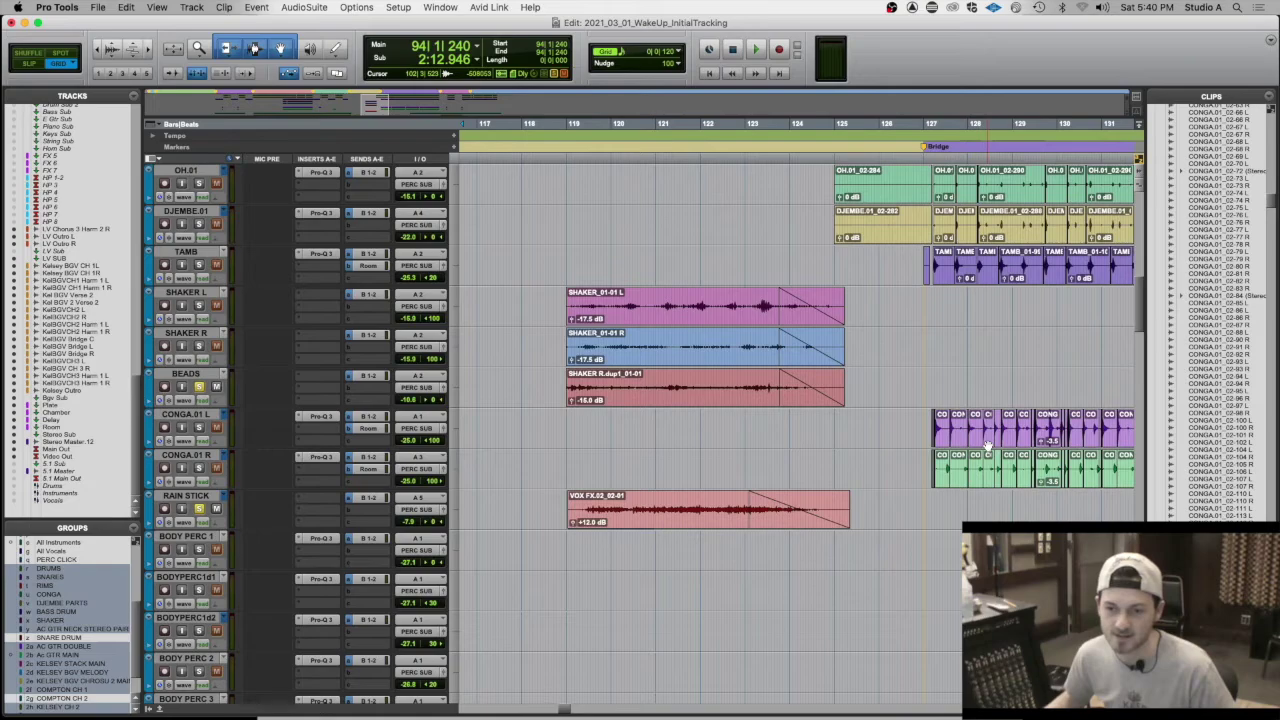
- Add the shakers to the BEADS and RAIN STICK solo, play all four from bar 119, and clear the solos
{"action": "left_click", "coordinate": [648, 312]}
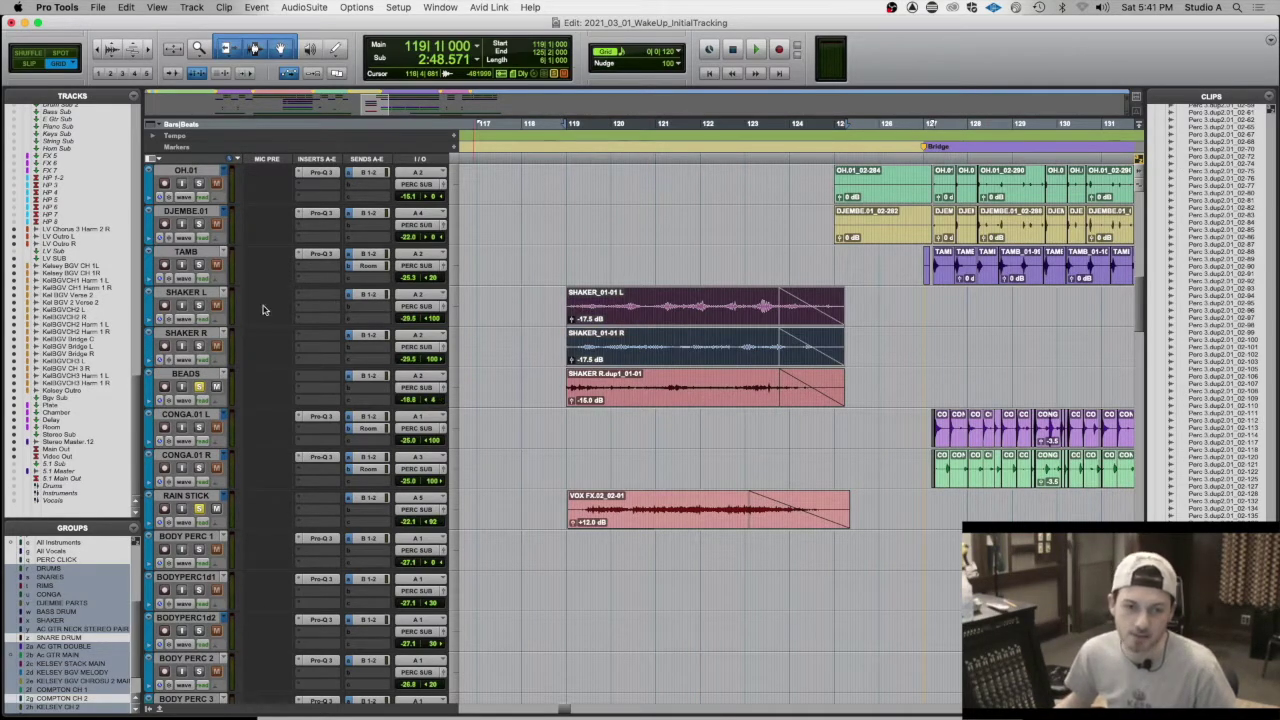
{"action": "left_click", "coordinate": [198, 345]}
{"action": "key", "text": "space"}
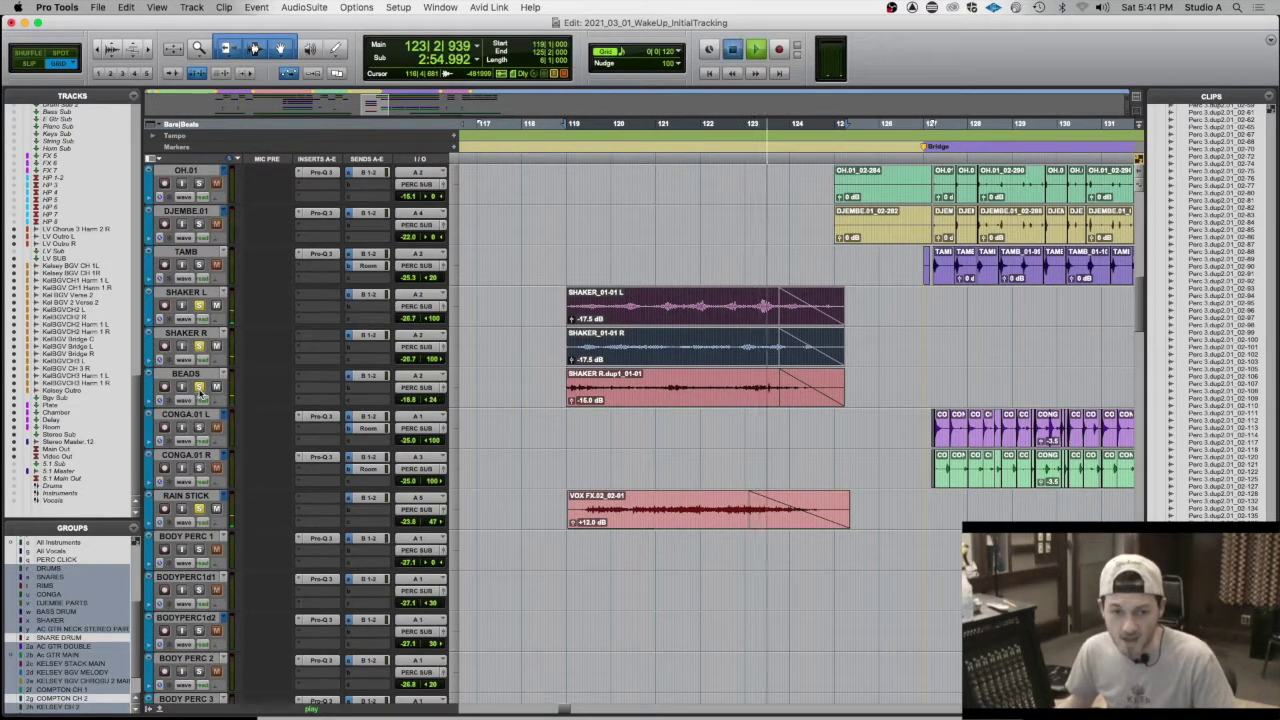
{"action": "key", "text": "space"}
{"action": "left_click", "coordinate": [199, 347]}
{"action": "left_click", "coordinate": [200, 509]}
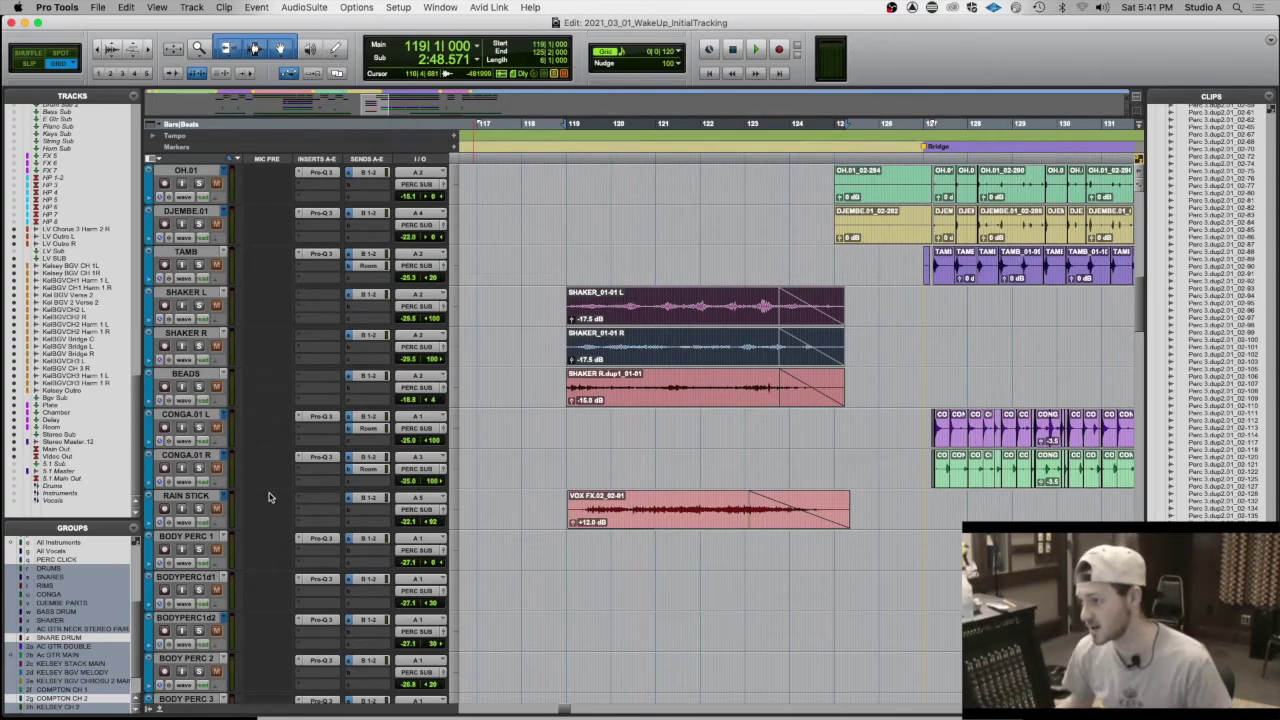
- Locate the body percussion clips starting at bar 143 in the bridge and solo all the BODY PERC tracks
{"action": "left_click", "coordinate": [572, 478]}
{"action": "scroll", "coordinate": [573, 475], "scroll_direction": "down", "scroll_amount": 1}
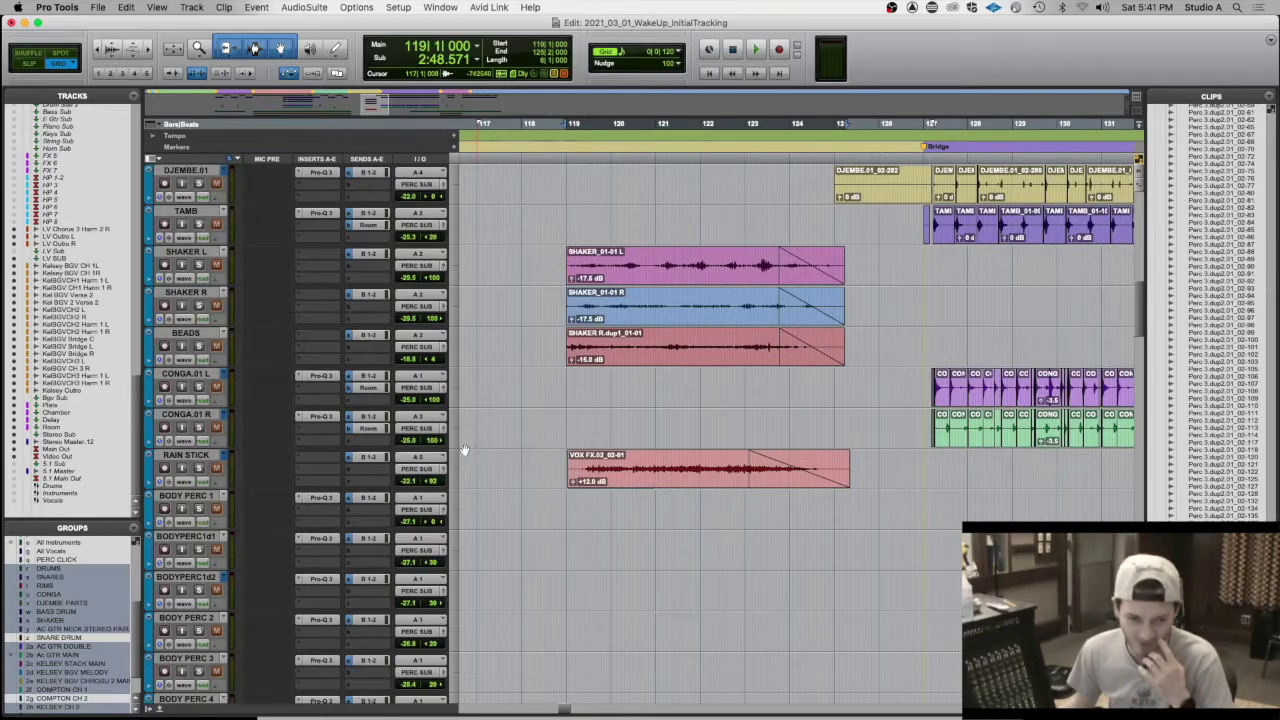
{"action": "scroll", "coordinate": [663, 443], "scroll_direction": "right", "scroll_amount": 4}
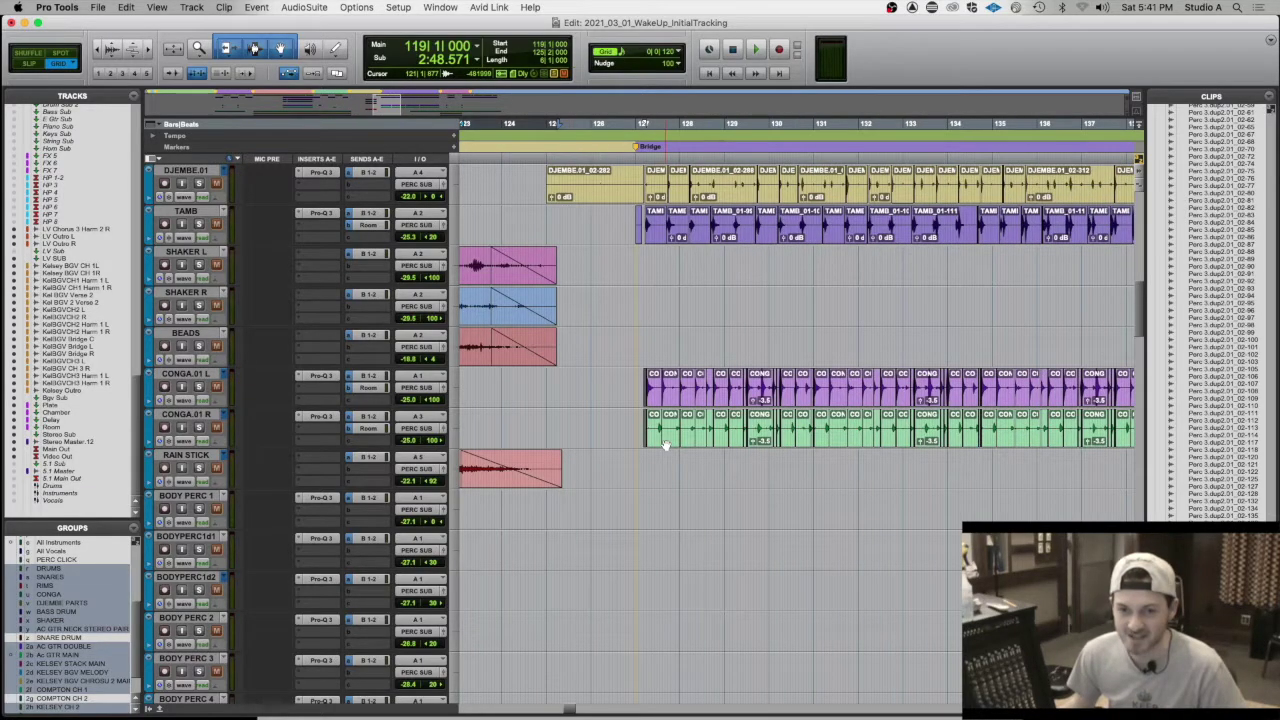
{"action": "scroll", "coordinate": [665, 446], "scroll_direction": "up", "scroll_amount": 5}
{"action": "scroll", "coordinate": [665, 445], "scroll_direction": "down", "scroll_amount": 10}
{"action": "scroll", "coordinate": [665, 444], "scroll_direction": "right", "scroll_amount": 5}
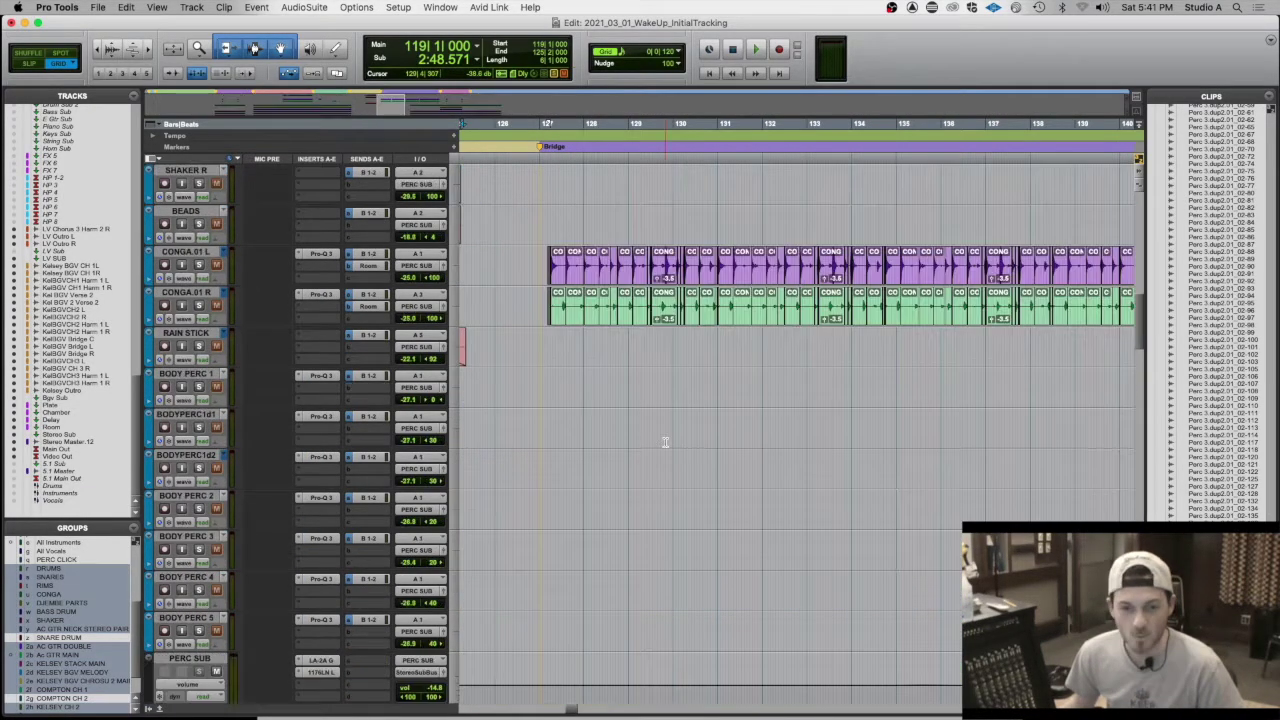
{"action": "scroll", "coordinate": [796, 450], "scroll_direction": "right", "scroll_amount": 5}
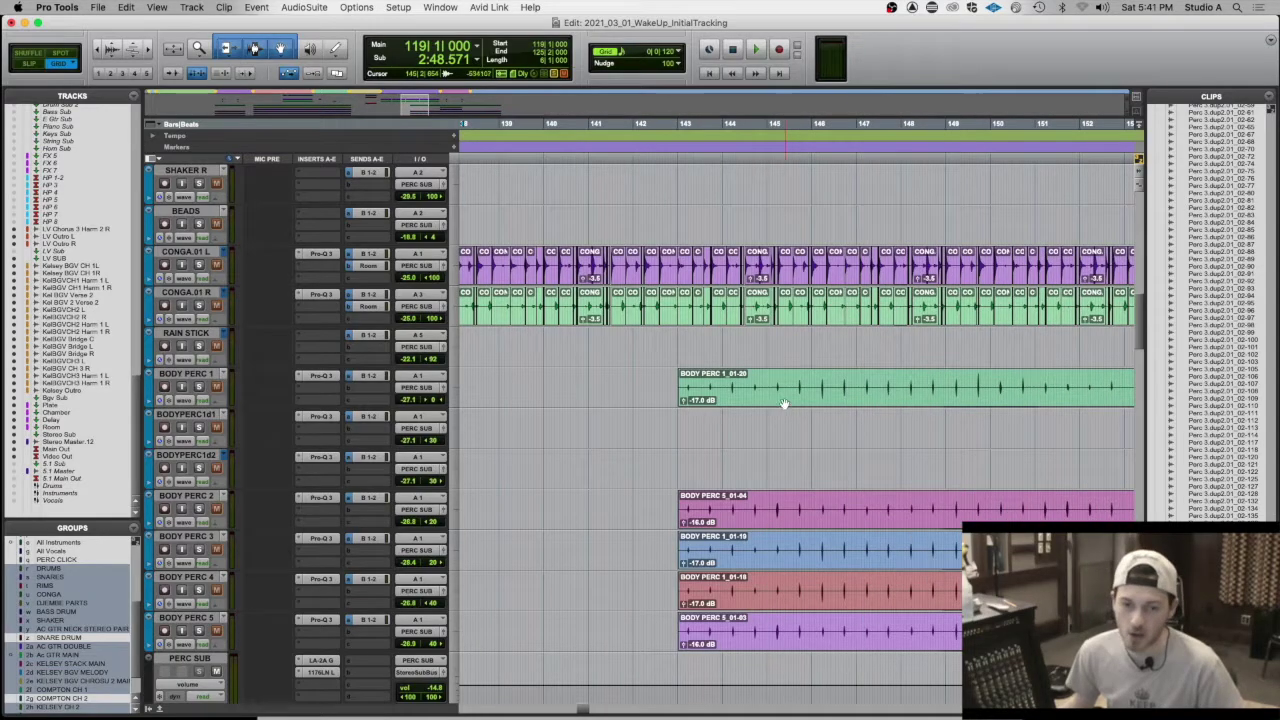
{"action": "left_click", "coordinate": [199, 428]}
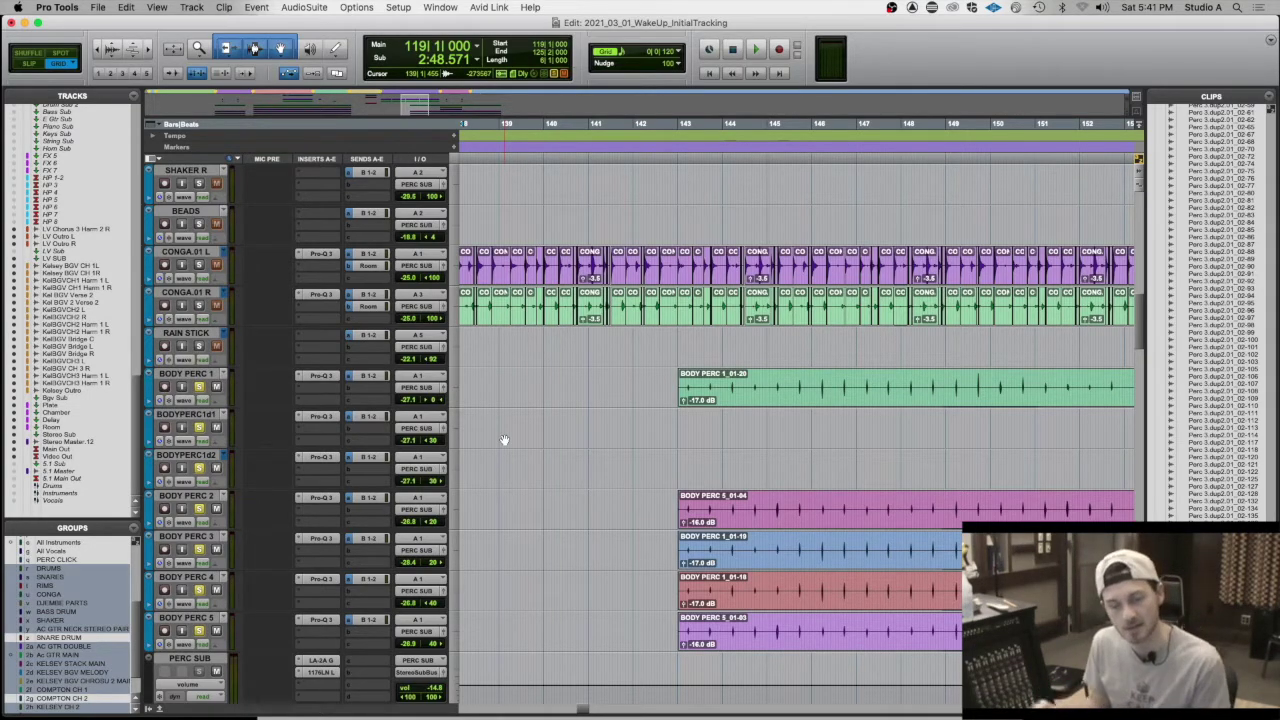
- Play the soloed body percussion from bar 143 in the bridge and select its clips at bar 163 in the last chorus
{"action": "left_click", "coordinate": [765, 393]}
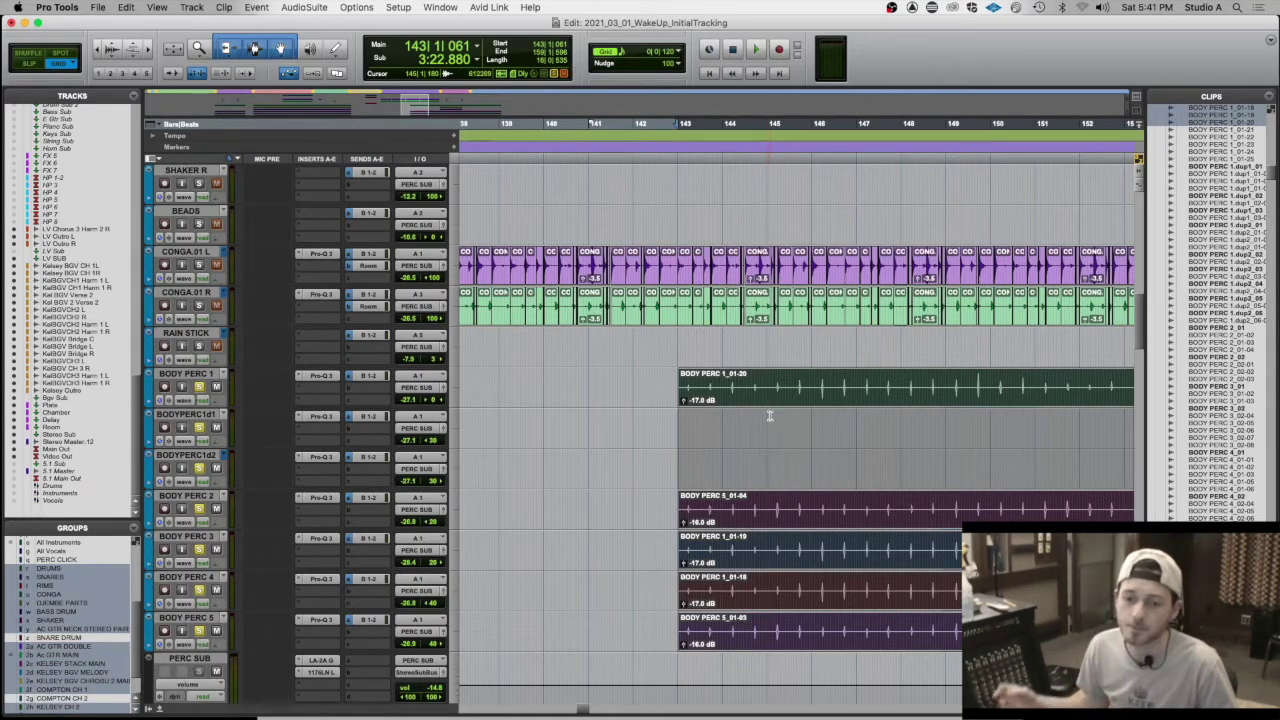
{"action": "key", "text": "space"}
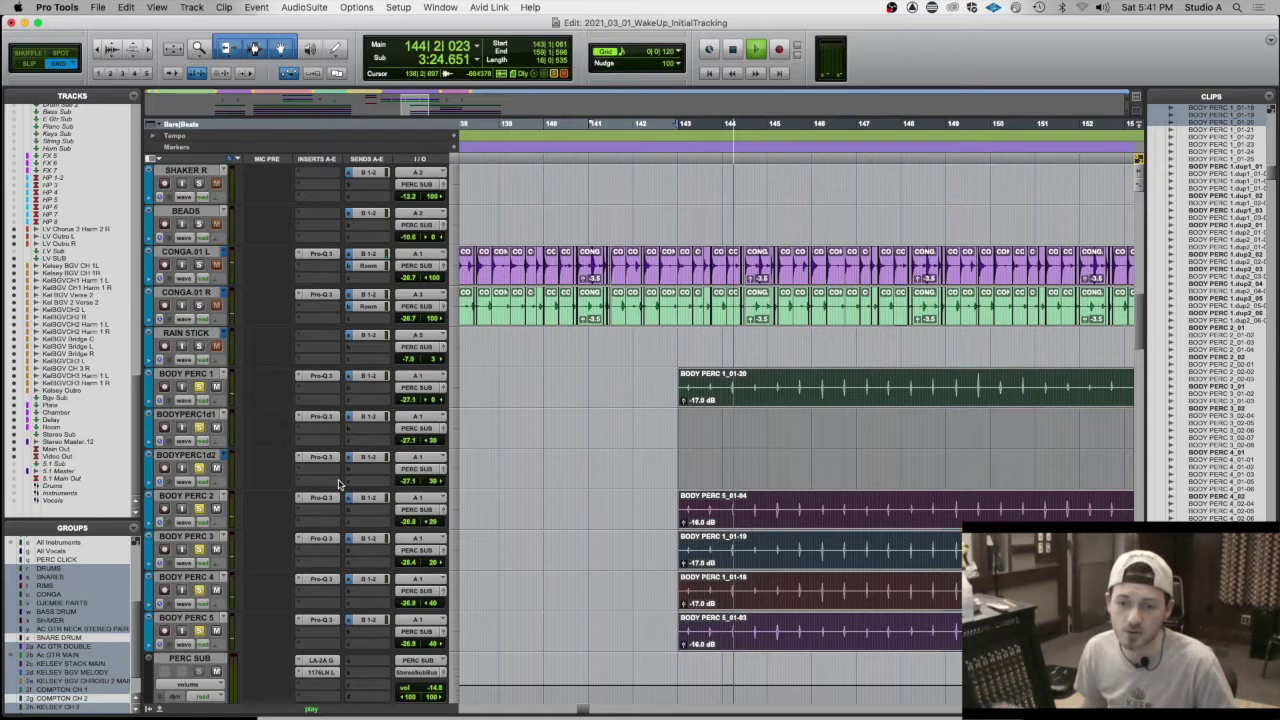
{"action": "scroll", "coordinate": [395, 507], "scroll_direction": "right", "scroll_amount": 10}
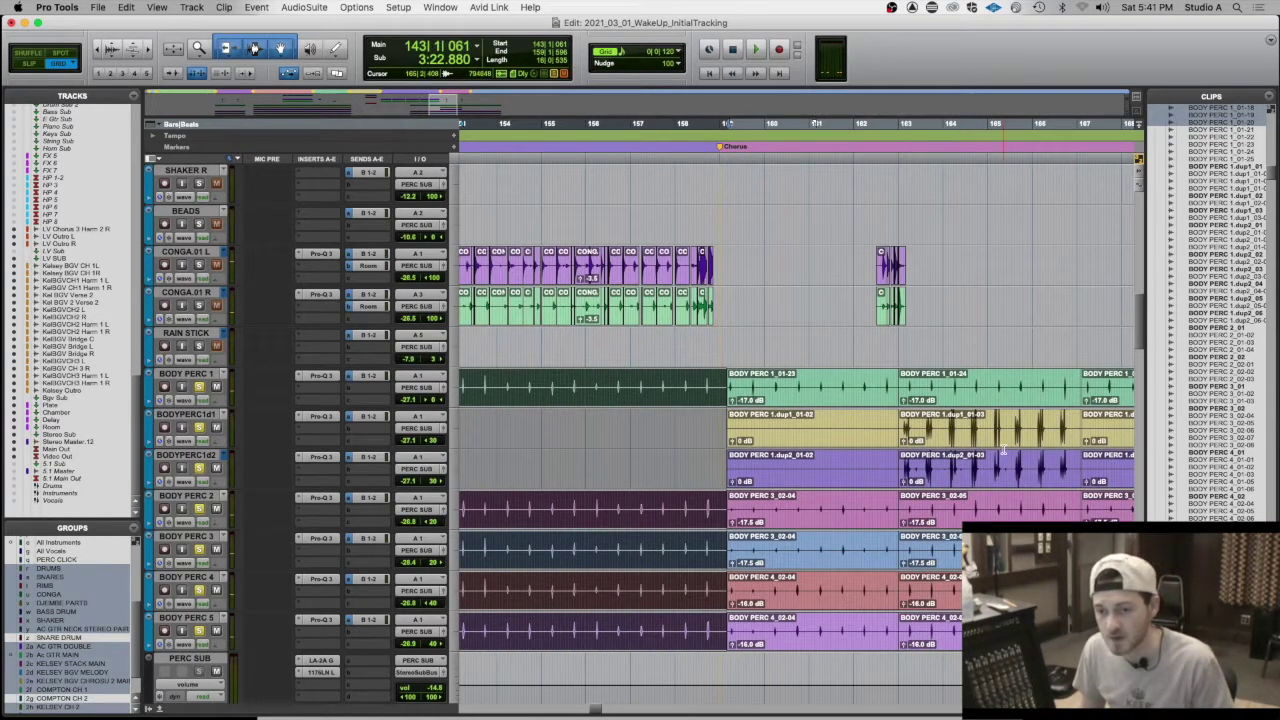
{"action": "left_click", "coordinate": [1000, 437]}
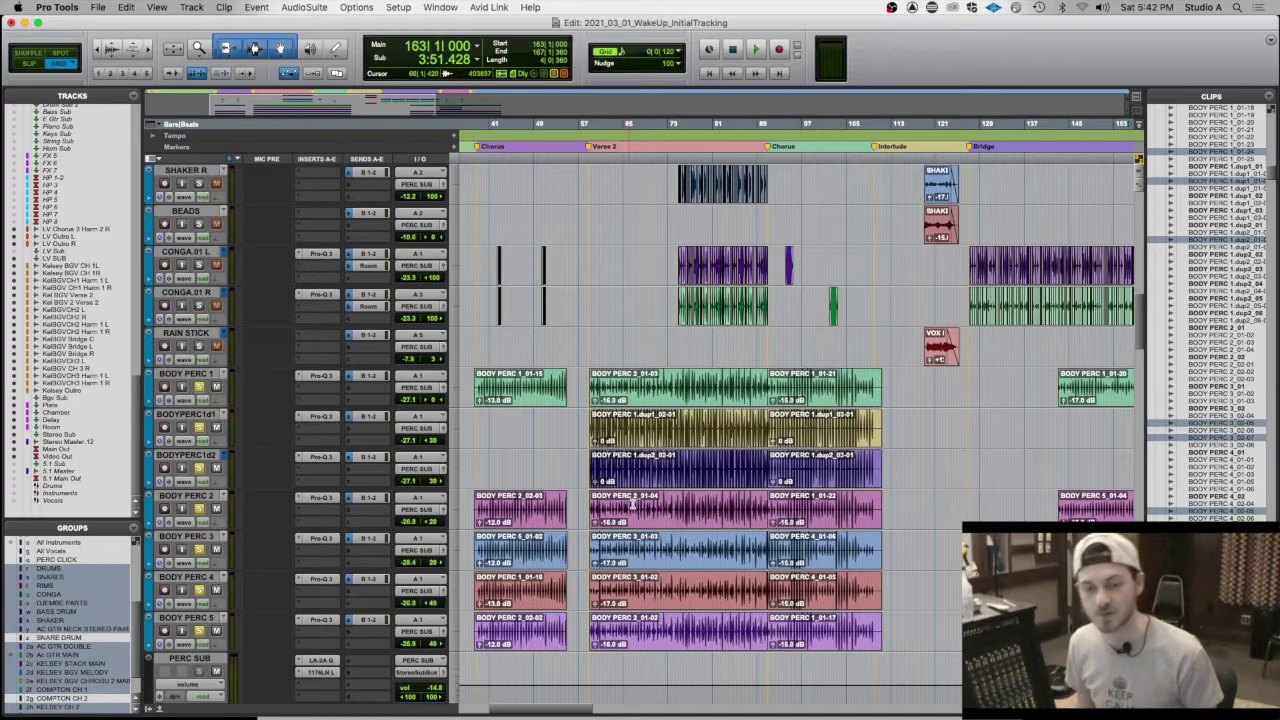
- Look over how the body percussion clips are laid out across the verses, choruses and bridge
{"action": "scroll", "coordinate": [635, 505], "scroll_direction": "right", "scroll_amount": 4}
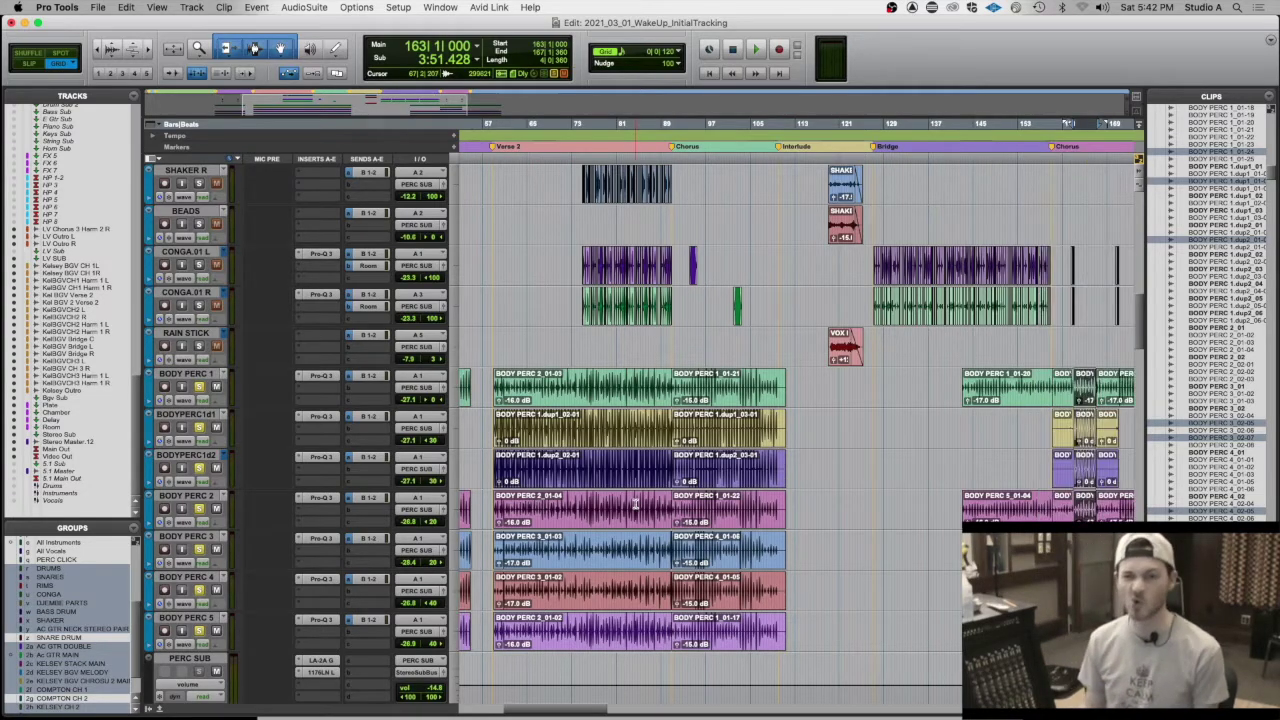
{"action": "scroll", "coordinate": [635, 505], "scroll_direction": "right", "scroll_amount": 10}
{"action": "scroll", "coordinate": [635, 505], "scroll_direction": "left", "scroll_amount": 15}
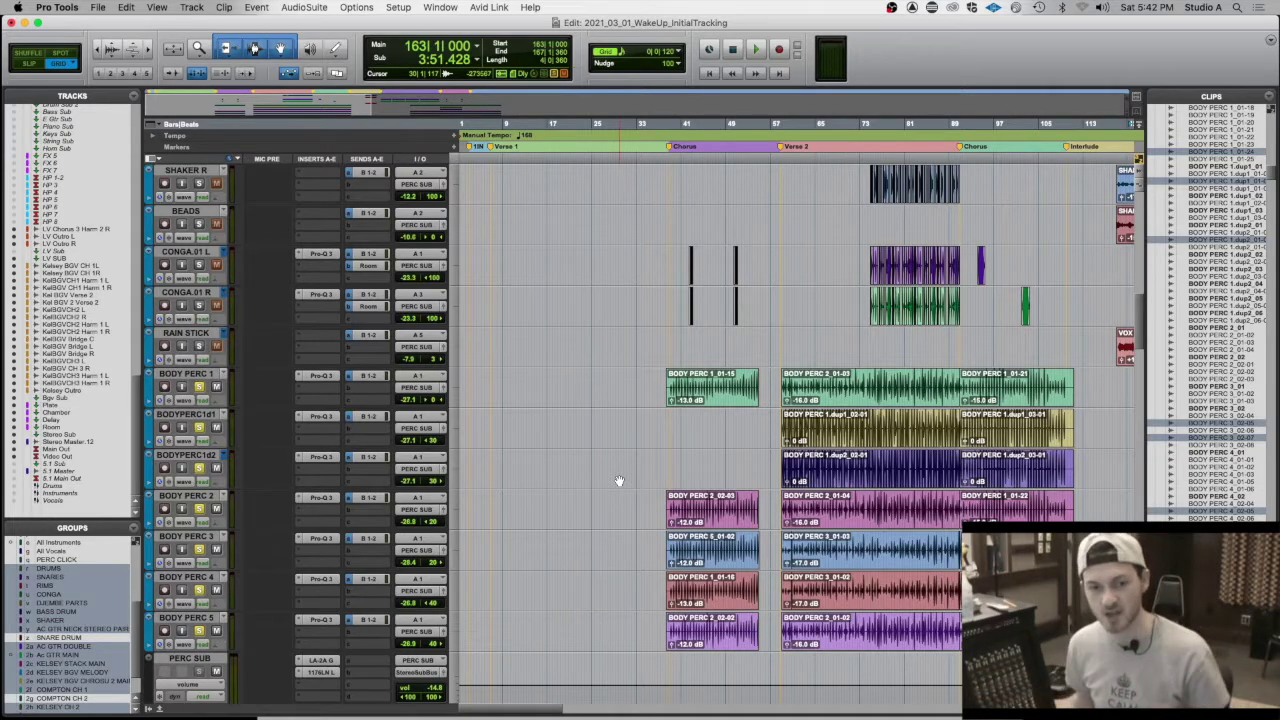
- Inspect the LA-2A and 1176LN compressor settings on PERC SUB, closing each plug-in window
{"action": "scroll", "coordinate": [473, 524], "scroll_direction": "down", "scroll_amount": 3}
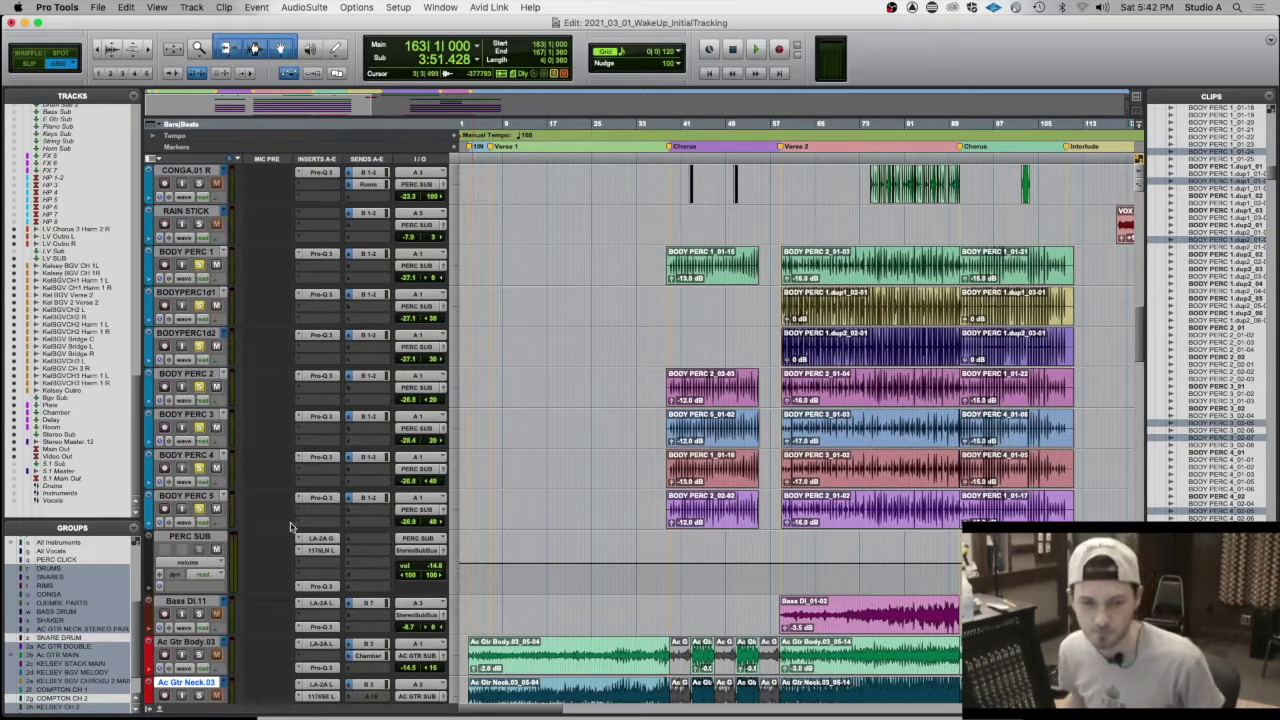
{"action": "left_click", "coordinate": [332, 540]}
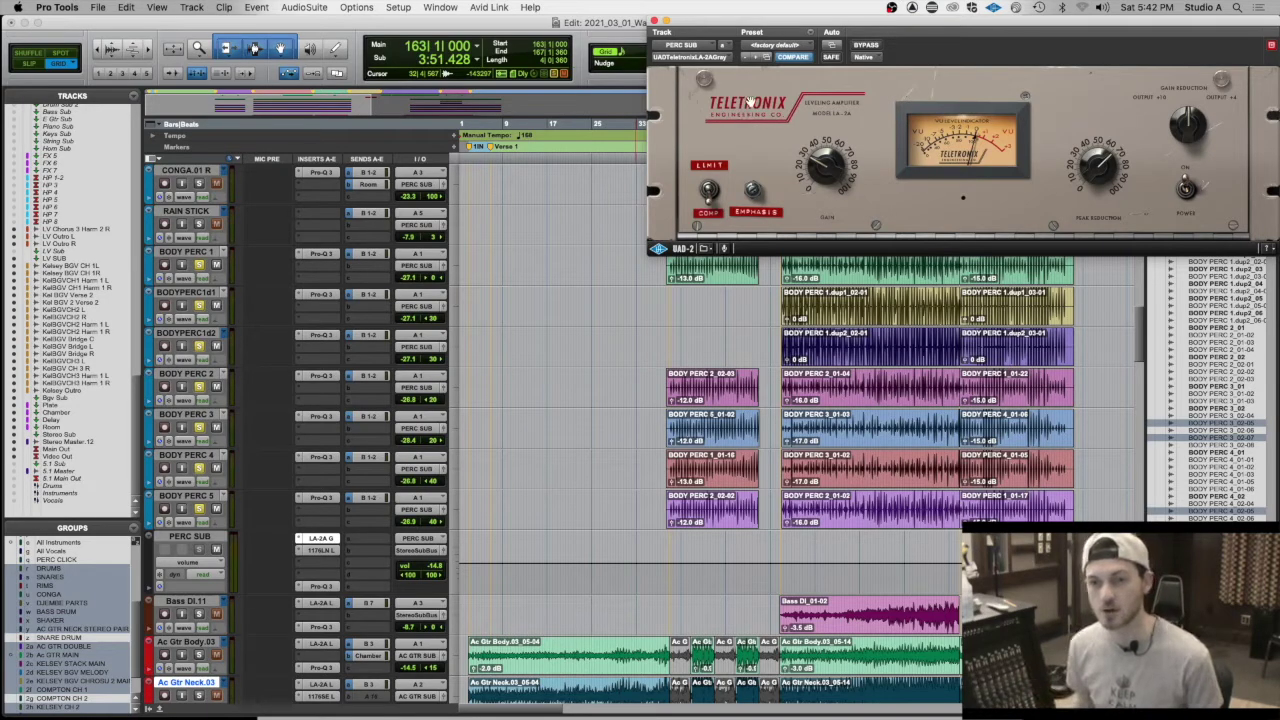
{"action": "left_click", "coordinate": [654, 20]}
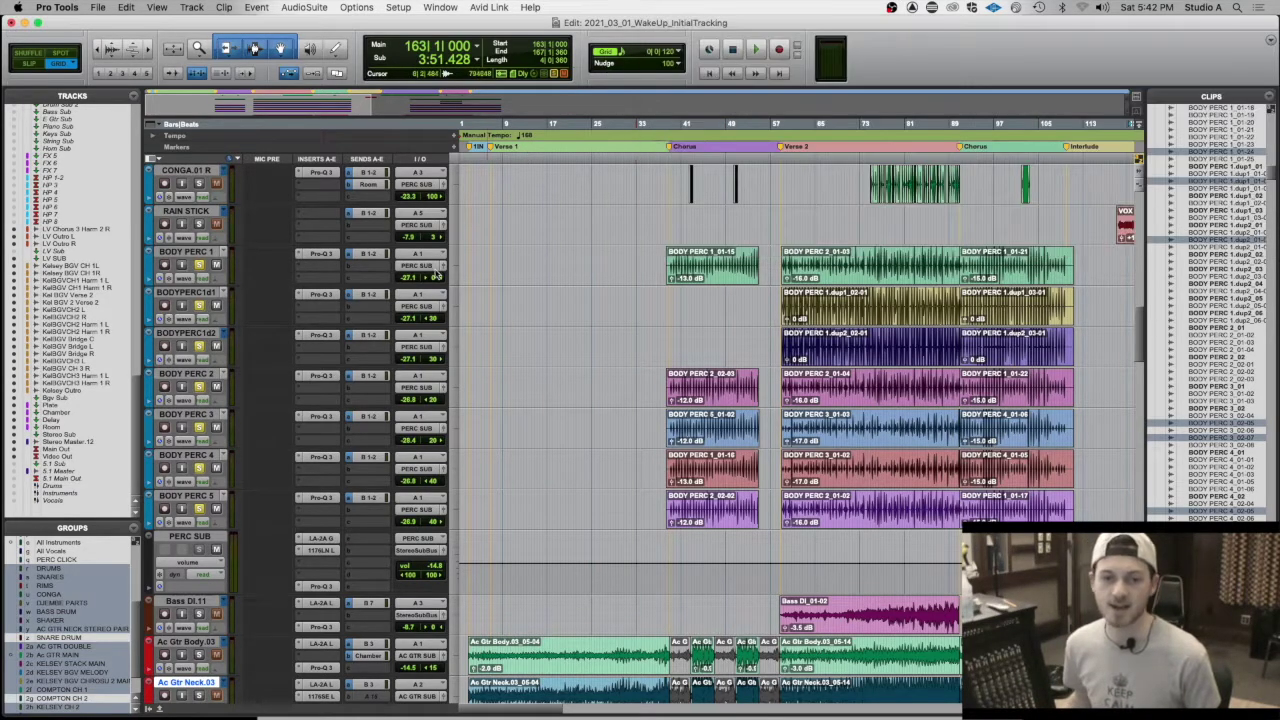
{"action": "left_click", "coordinate": [320, 550]}
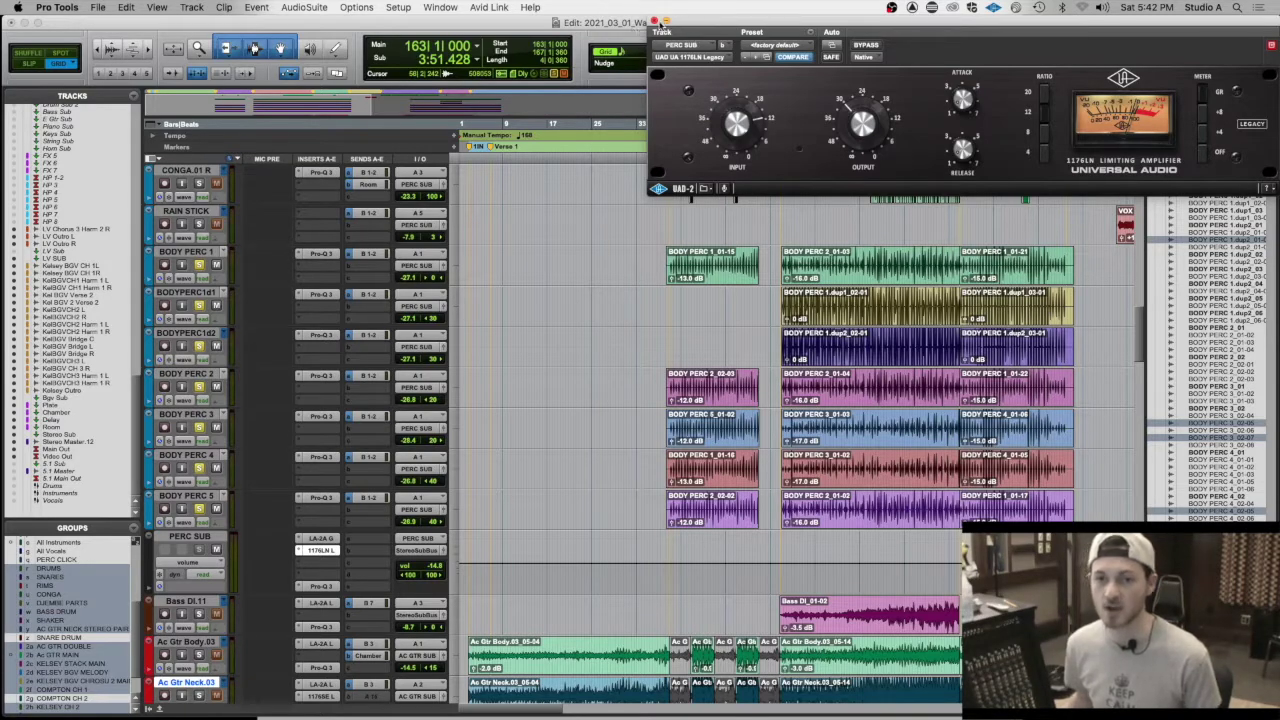
{"action": "left_click", "coordinate": [655, 21]}
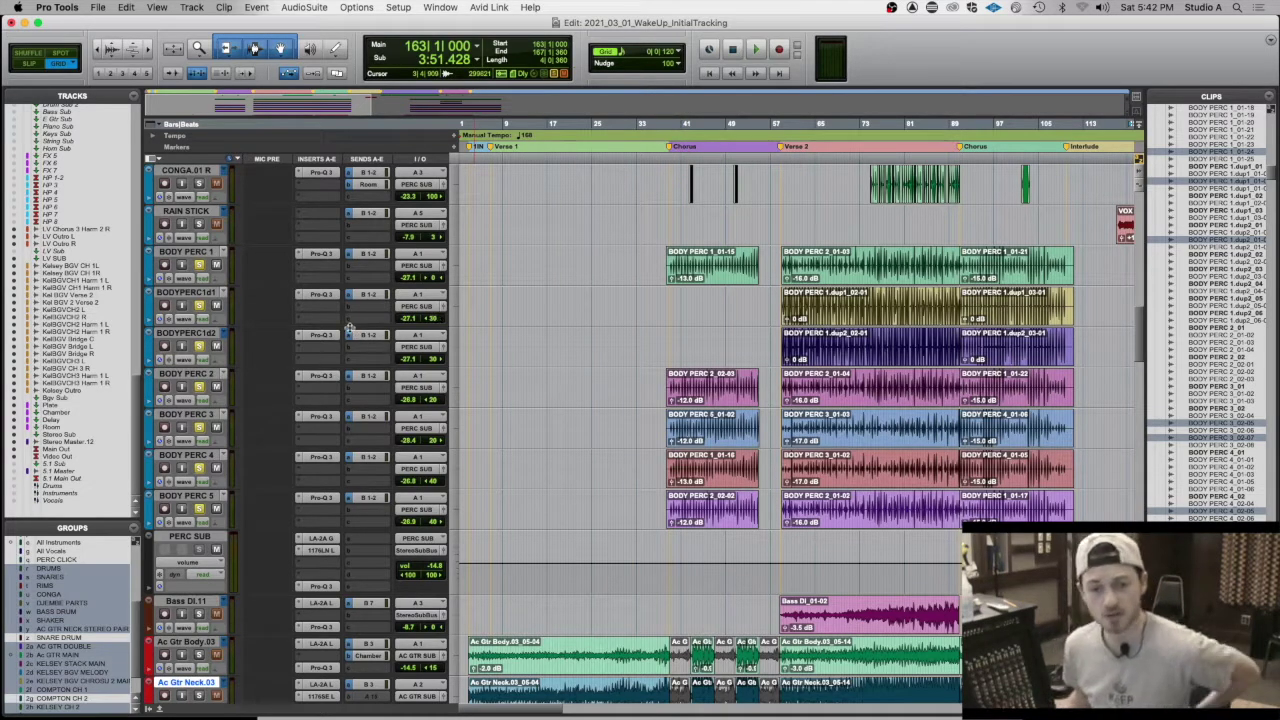
- Review the percussion tracks from body percussion up to the bass drums, checking their volume and pan settings
{"action": "scroll", "coordinate": [470, 413], "scroll_direction": "up", "scroll_amount": 3}
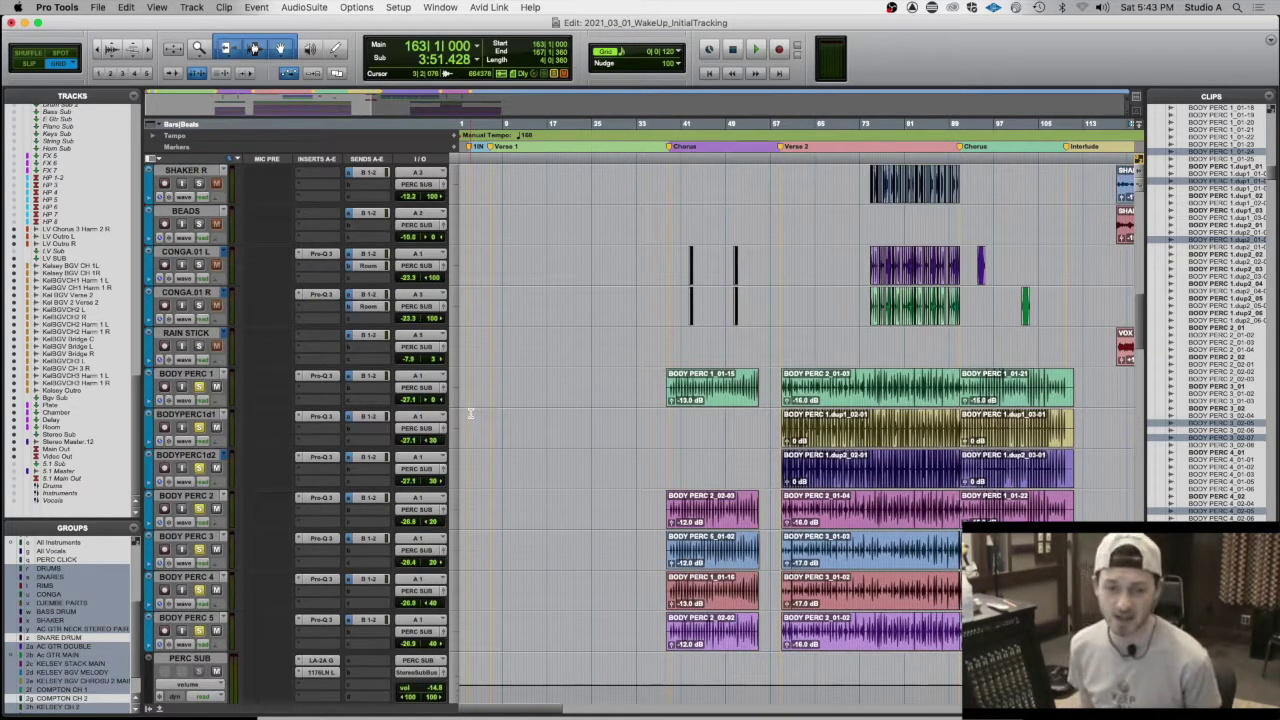
{"action": "scroll", "coordinate": [470, 413], "scroll_direction": "up", "scroll_amount": 2}
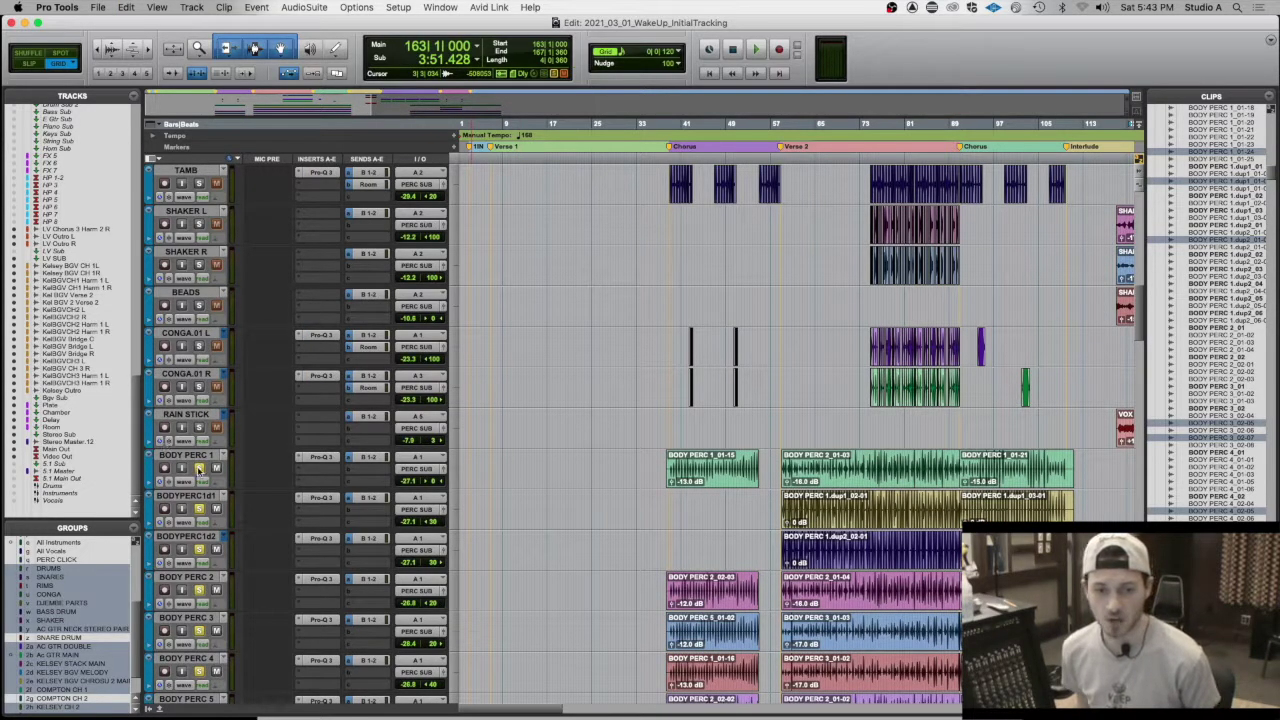
{"action": "scroll", "coordinate": [376, 462], "scroll_direction": "down", "scroll_amount": 1}
{"action": "scroll", "coordinate": [426, 322], "scroll_direction": "up", "scroll_amount": 6}
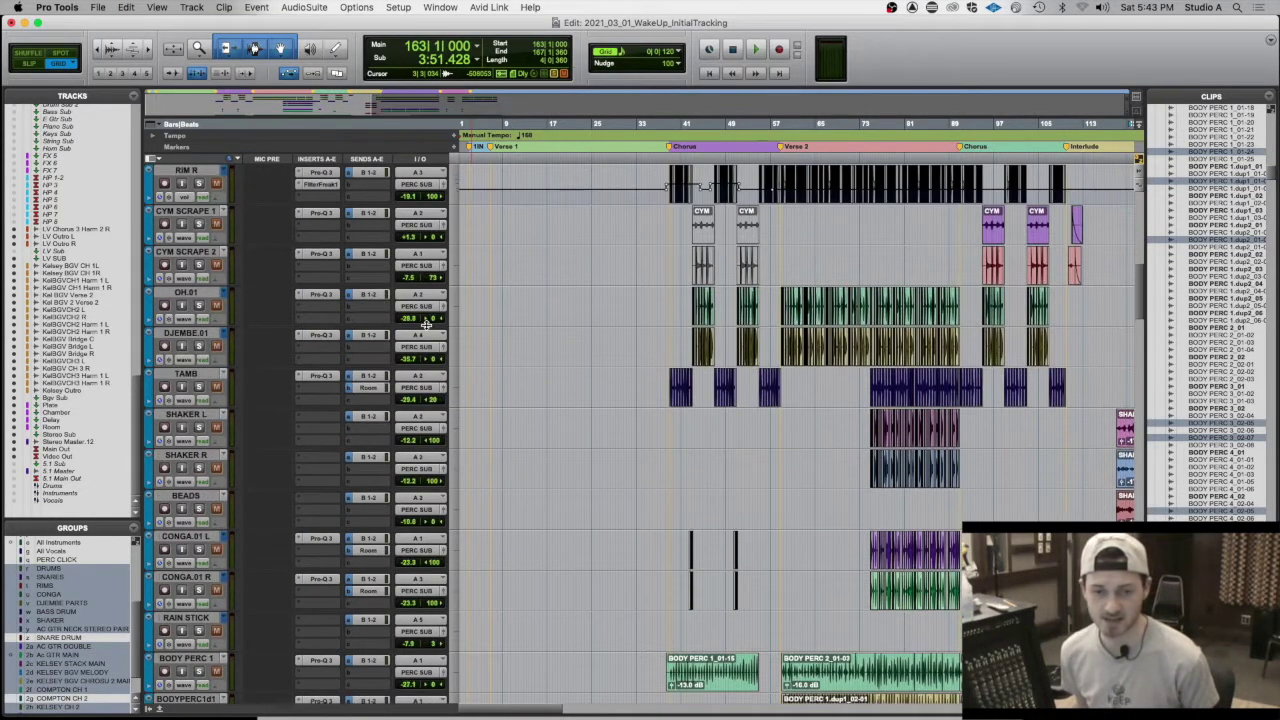
{"action": "scroll", "coordinate": [426, 322], "scroll_direction": "up", "scroll_amount": 8}
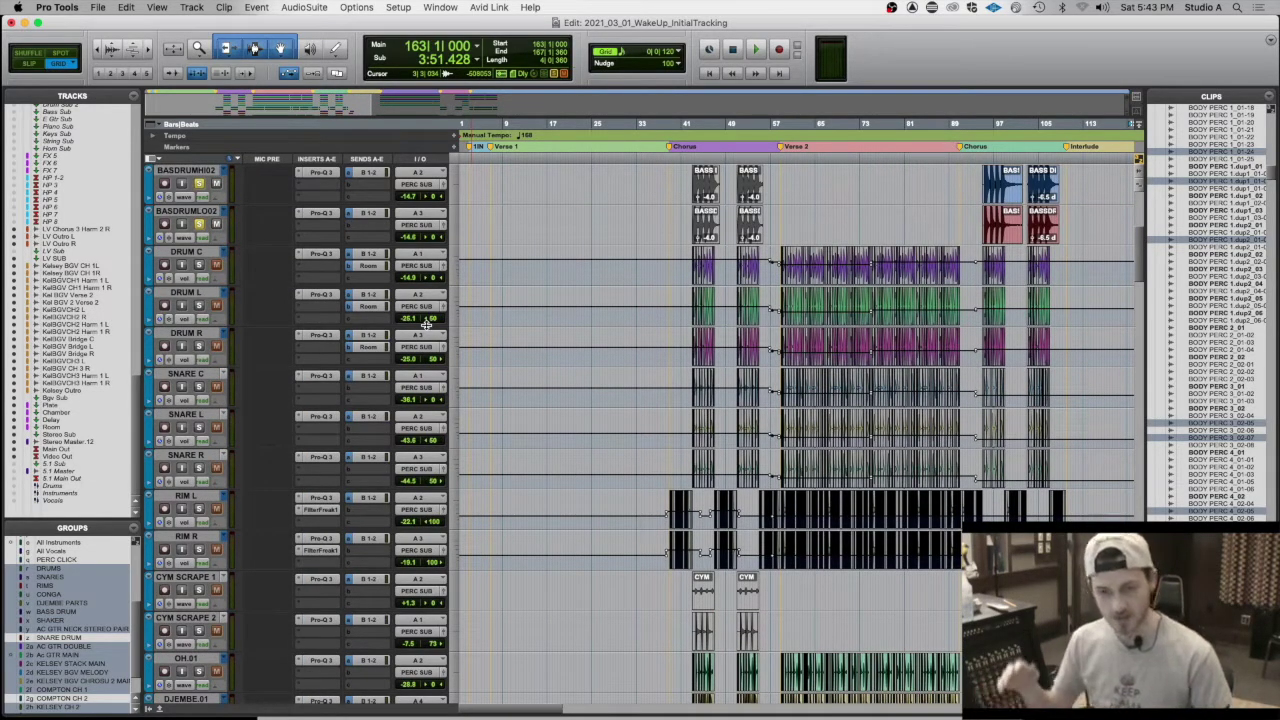
{"action": "scroll", "coordinate": [433, 330], "scroll_direction": "down", "scroll_amount": 11}
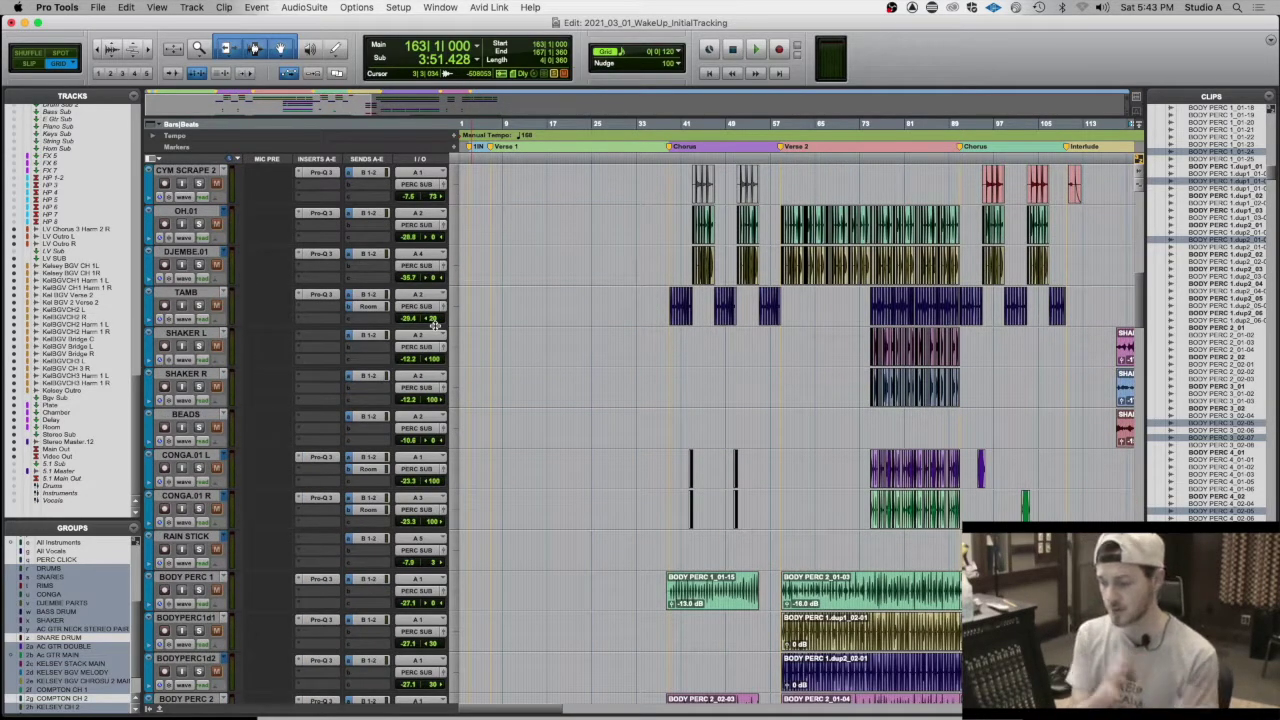
- Inspect the Pro-Q 3 curve on the PIANO.dp103cm track and close the plug-in window
{"action": "scroll", "coordinate": [435, 325], "scroll_direction": "down", "scroll_amount": 15}
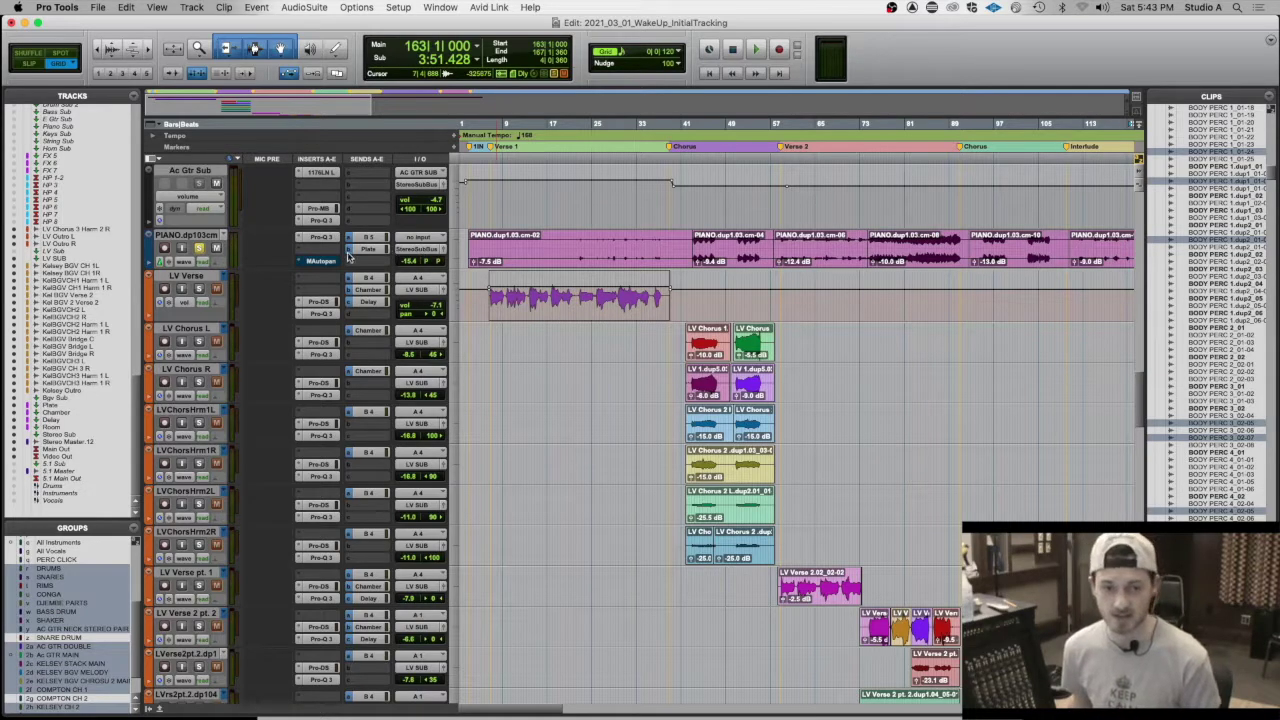
{"action": "left_click", "coordinate": [320, 237]}
{"action": "left_click", "coordinate": [809, 217]}
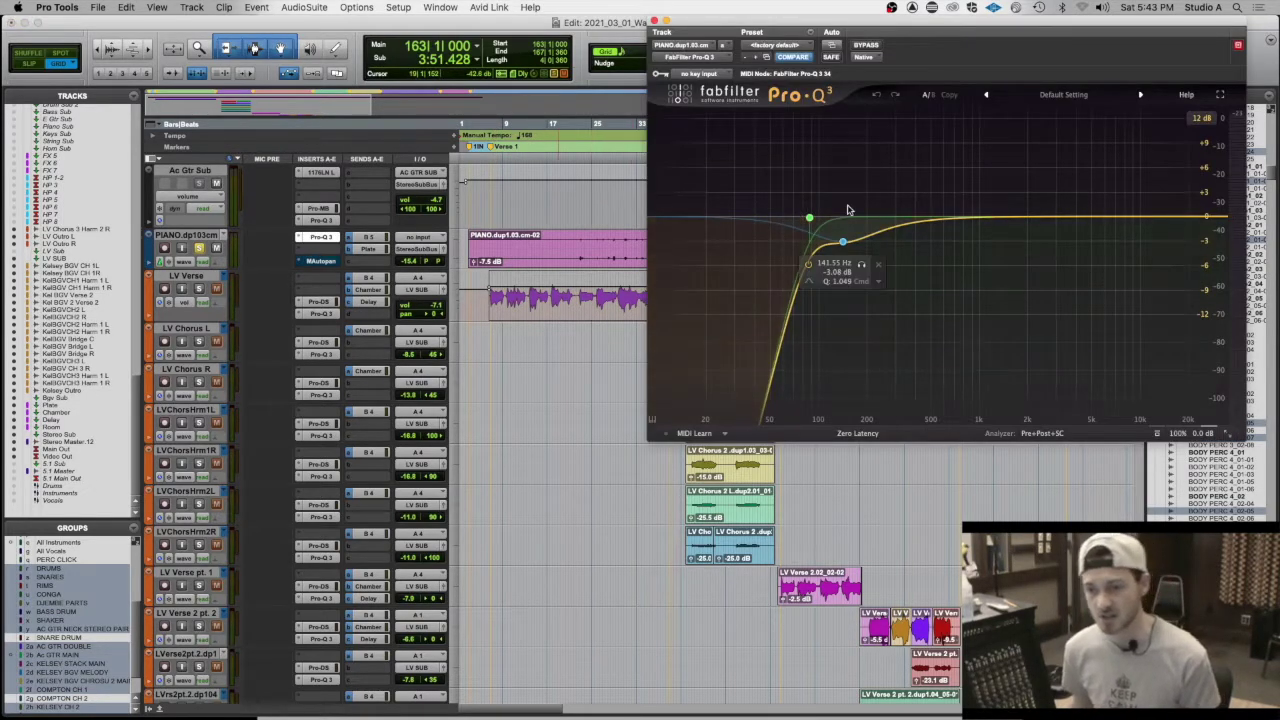
{"action": "left_click", "coordinate": [655, 20]}
- Play the soloed piano from bar 111 in the interlude and select the interlude section from bar 110 to 124
{"action": "scroll", "coordinate": [867, 147], "scroll_direction": "right", "scroll_amount": 6}
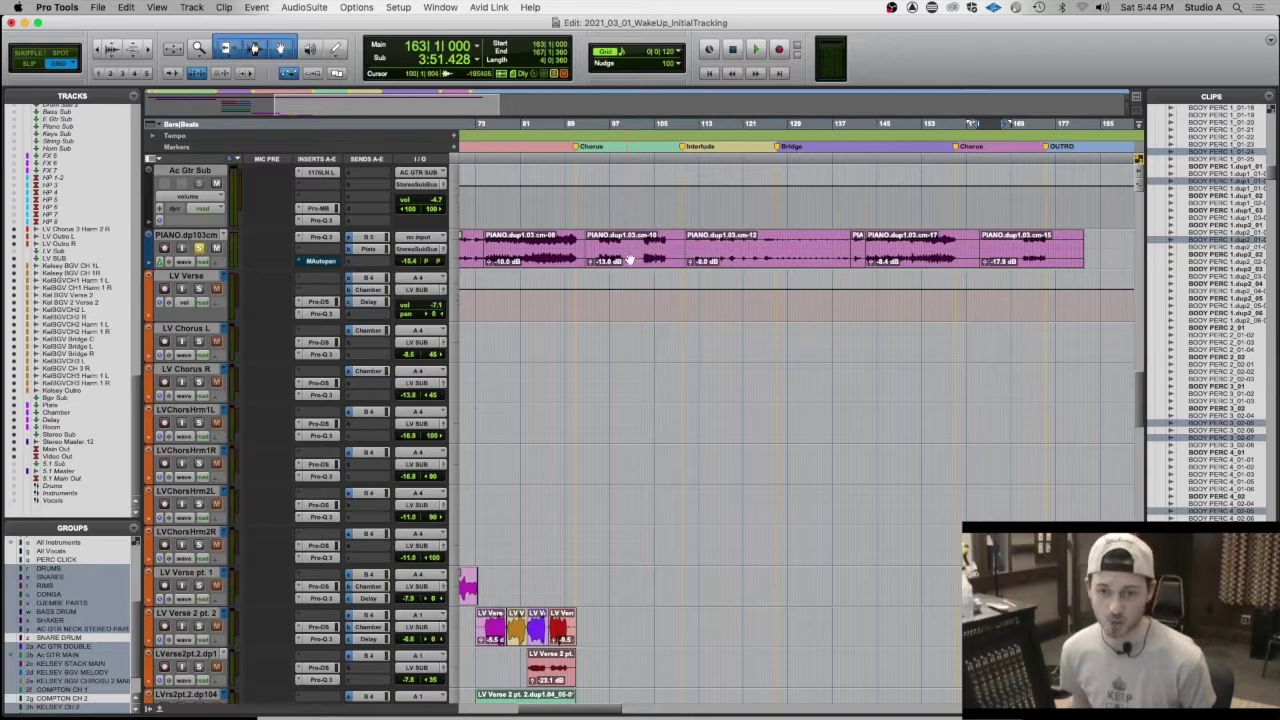
{"action": "left_click", "coordinate": [688, 203]}
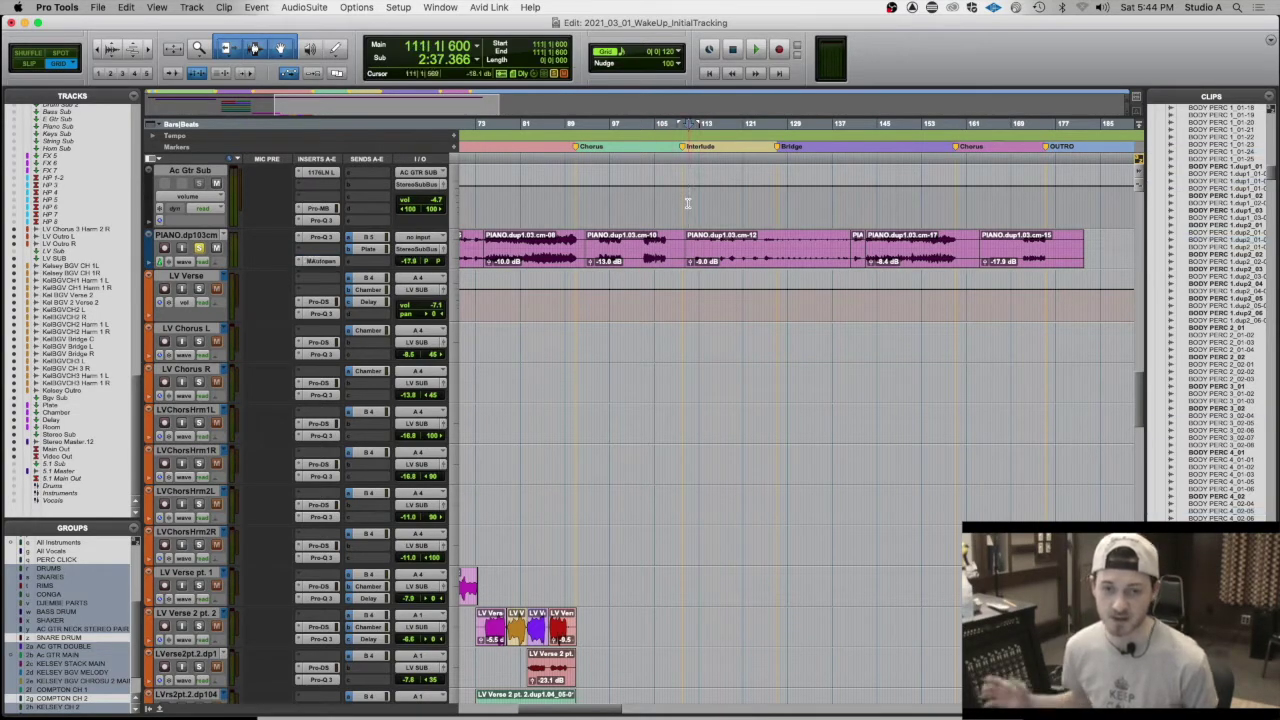
{"action": "key", "text": "space"}
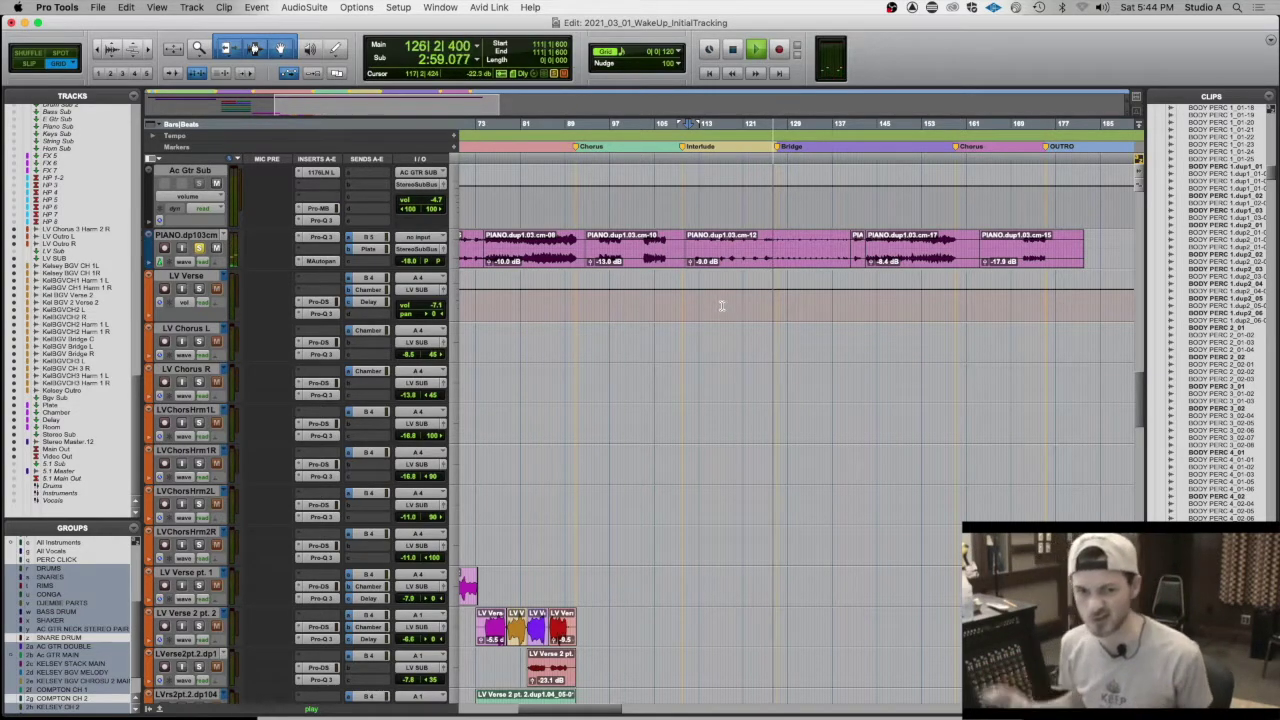
{"action": "key", "text": "space"}
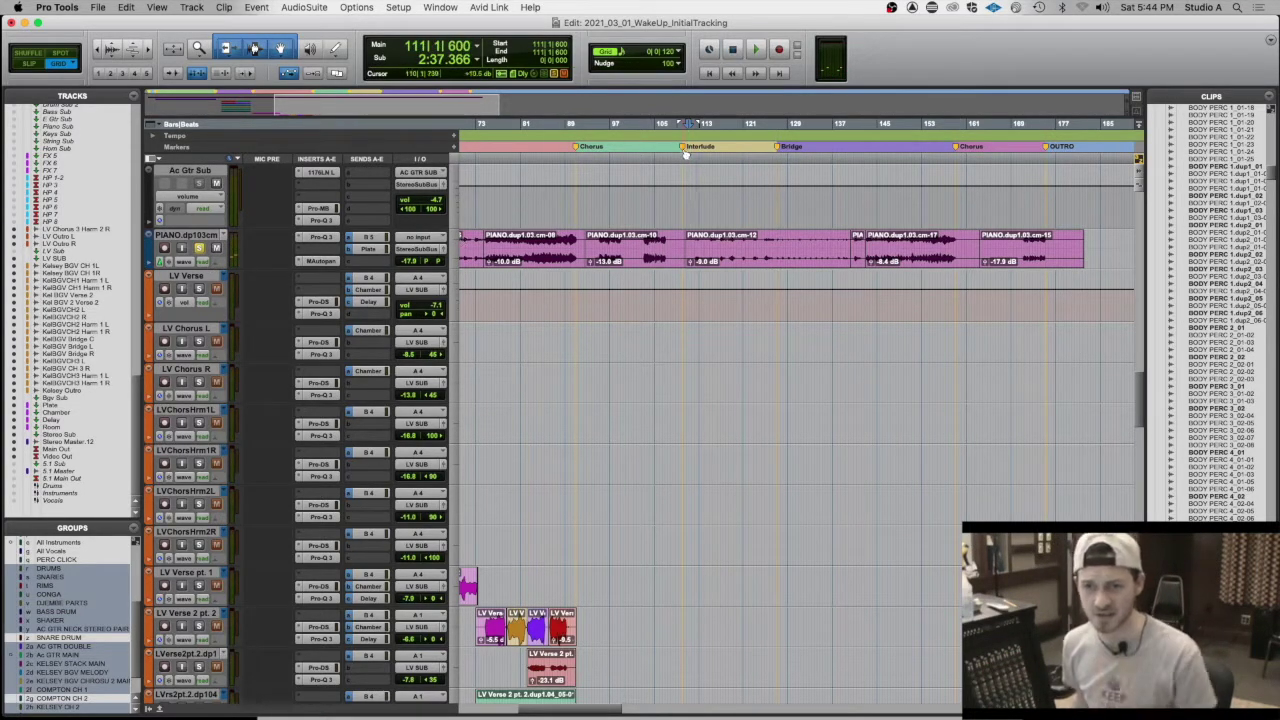
{"action": "left_click_drag", "start_coordinate": [683, 156], "coordinate": [760, 178]}
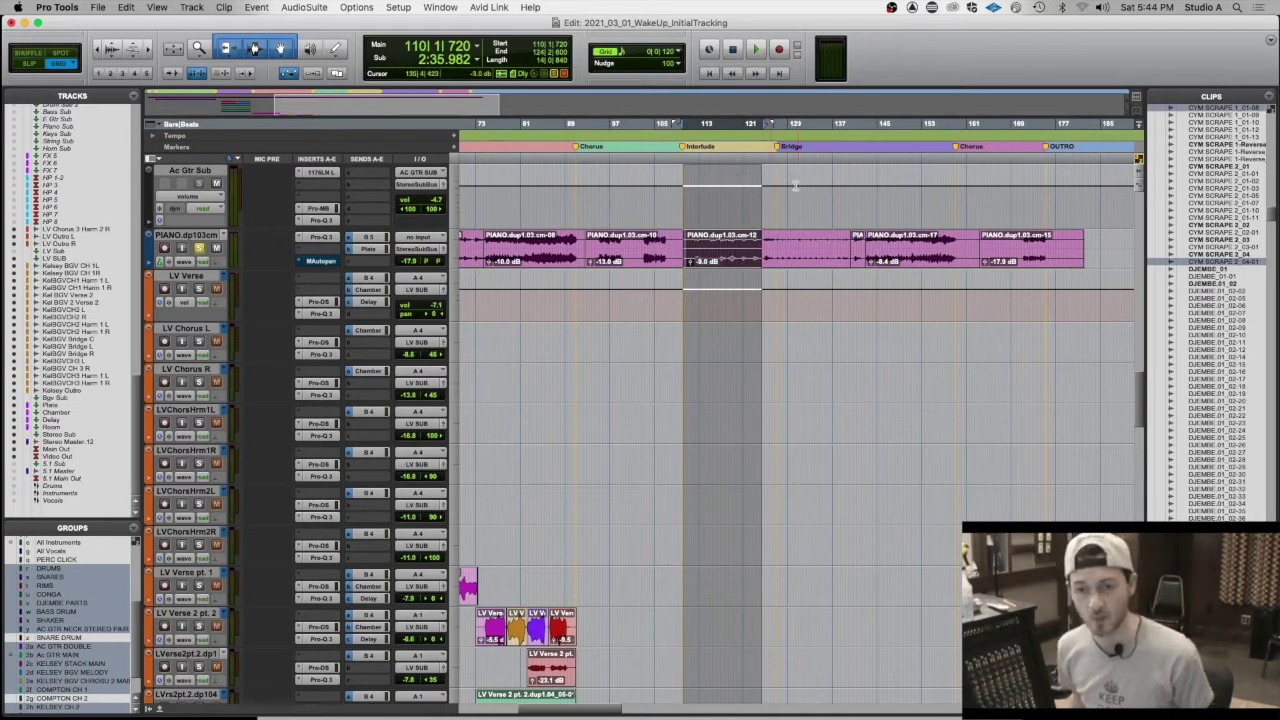
- Look over the Consolatio, JesusPrayer2 and drum tracks around the interlude
{"action": "scroll", "coordinate": [660, 275], "scroll_direction": "up", "scroll_amount": 15}
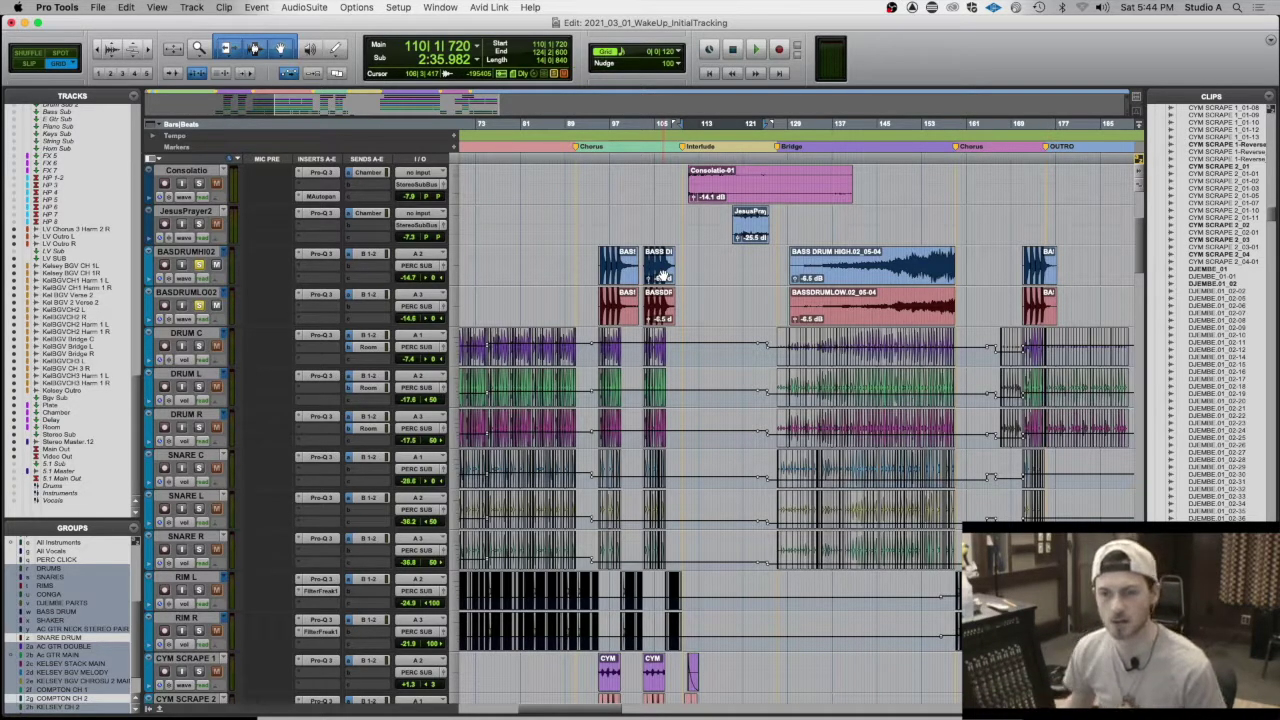
{"action": "scroll", "coordinate": [690, 288], "scroll_direction": "up", "scroll_amount": 3}
{"action": "scroll", "coordinate": [694, 290], "scroll_direction": "down", "scroll_amount": 3}
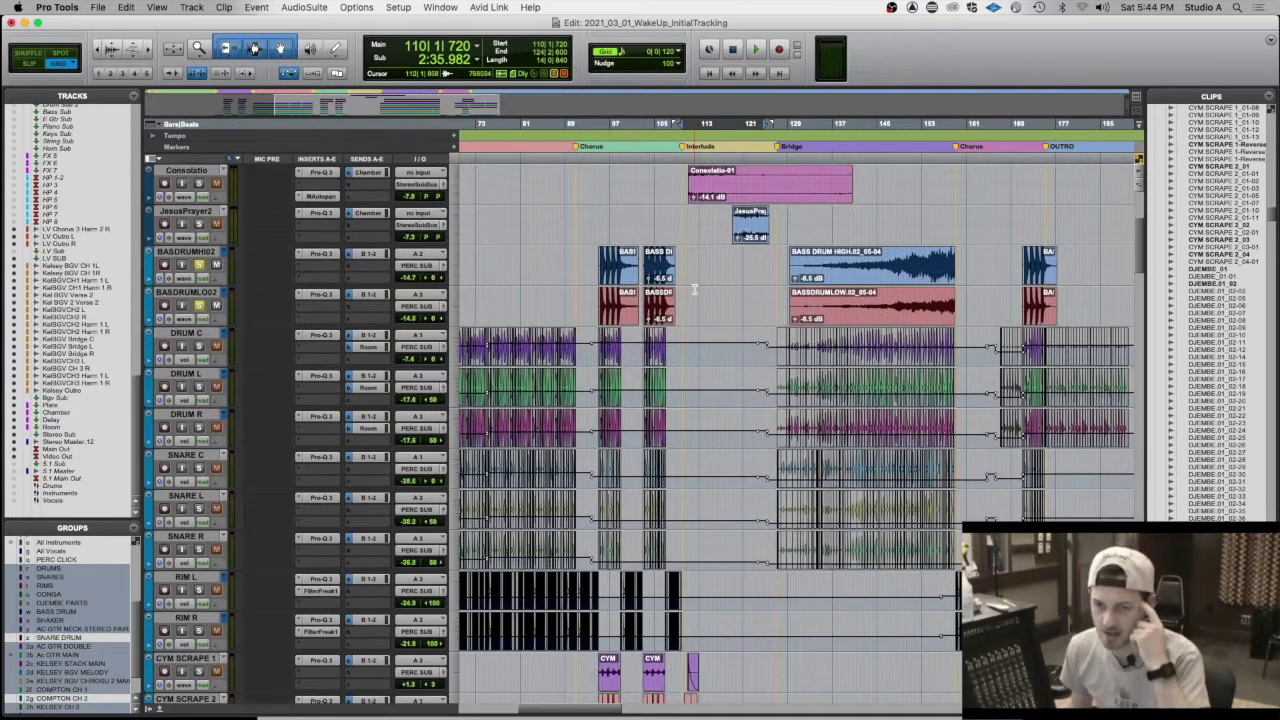
- Find the Bass DI.11 track below PERC SUB, look over its clips, and open its Pro-Q 3 equalizer
{"action": "scroll", "coordinate": [694, 289], "scroll_direction": "down", "scroll_amount": 20}
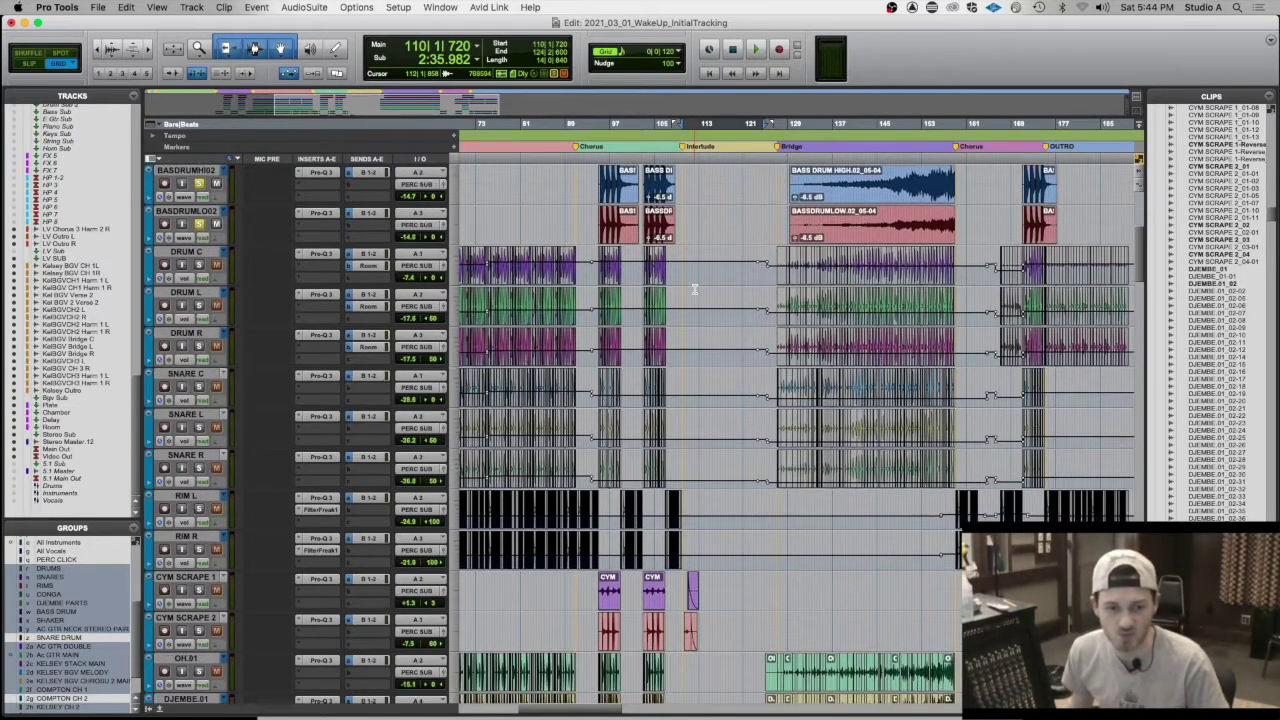
{"action": "scroll", "coordinate": [694, 289], "scroll_direction": "down", "scroll_amount": 6}
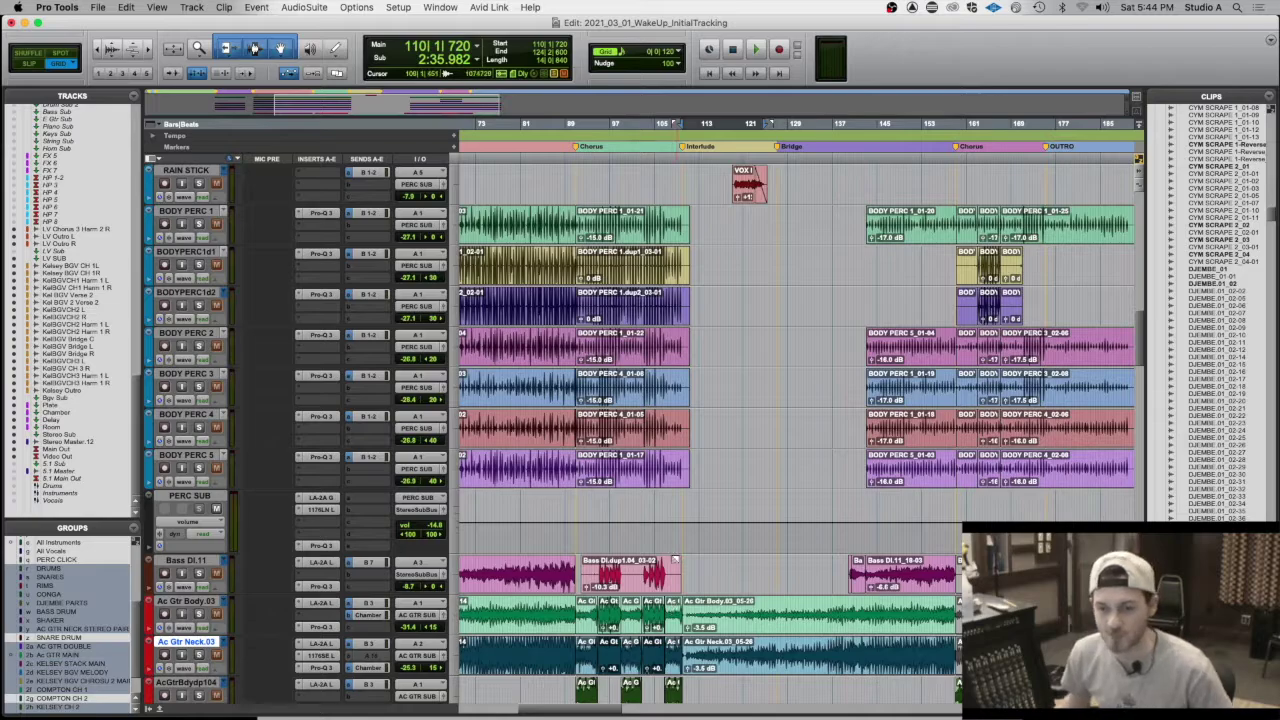
{"action": "scroll", "coordinate": [762, 567], "scroll_direction": "left", "scroll_amount": 6}
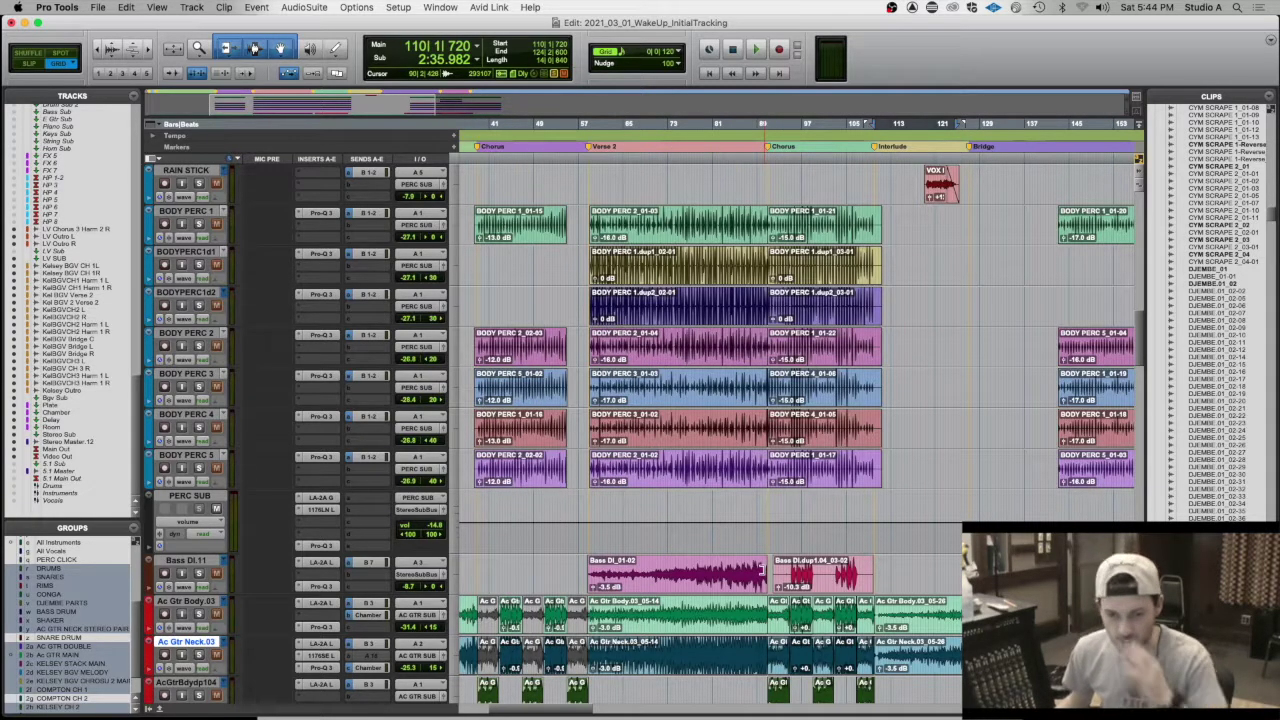
{"action": "scroll", "coordinate": [820, 562], "scroll_direction": "right", "scroll_amount": 6}
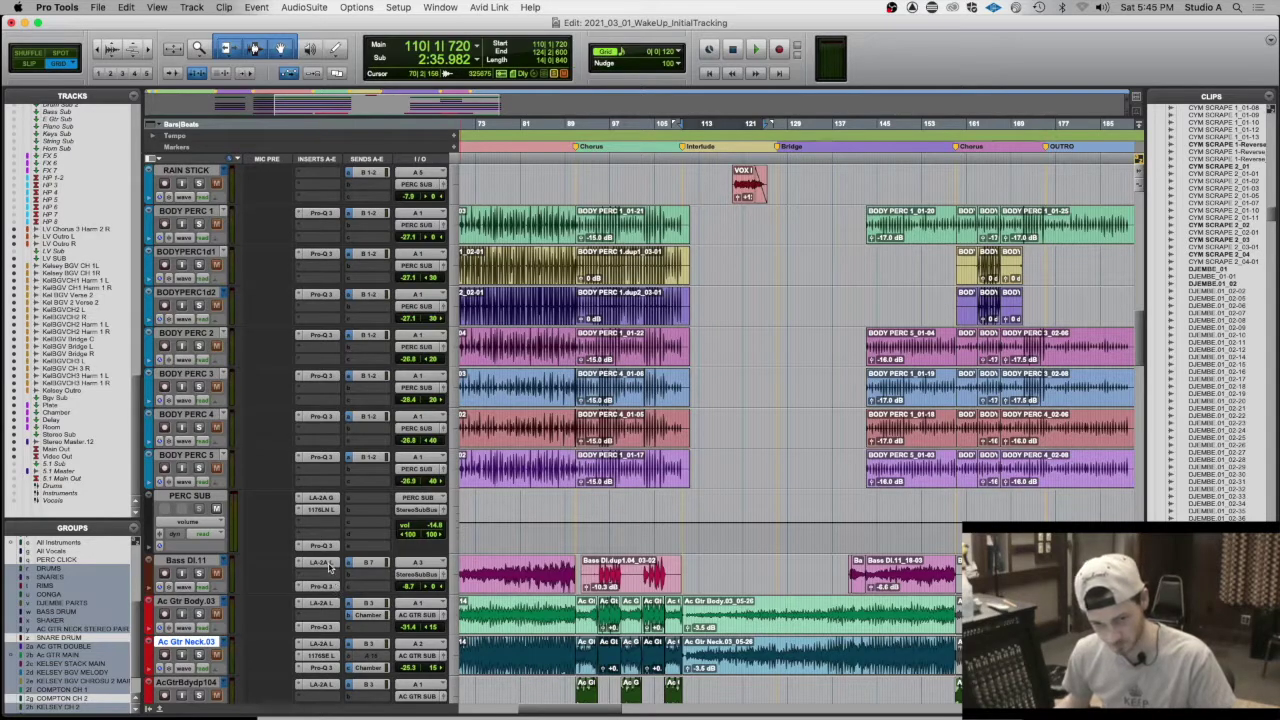
{"action": "left_click", "coordinate": [321, 586]}
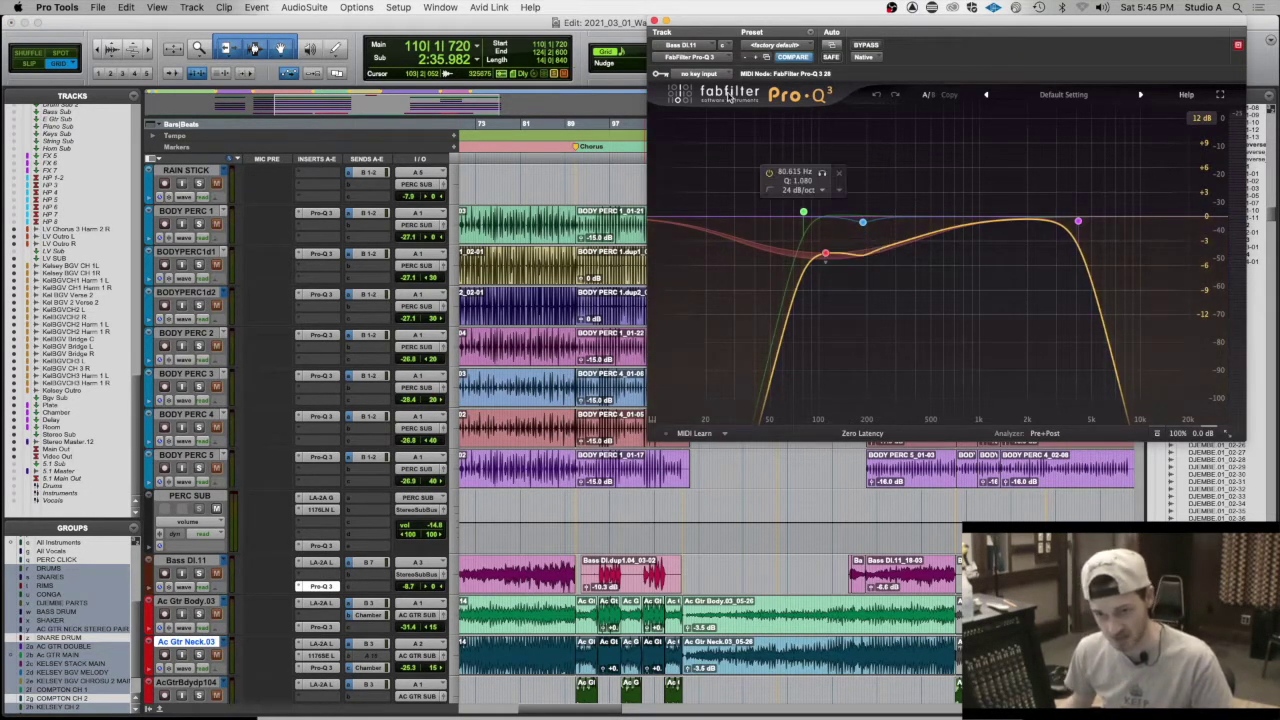
- Close the bass equalizer and play from bar 138 at the end of the bridge, first unsoloed, then with Bass DI.11 soloed
{"action": "left_click", "coordinate": [655, 20]}
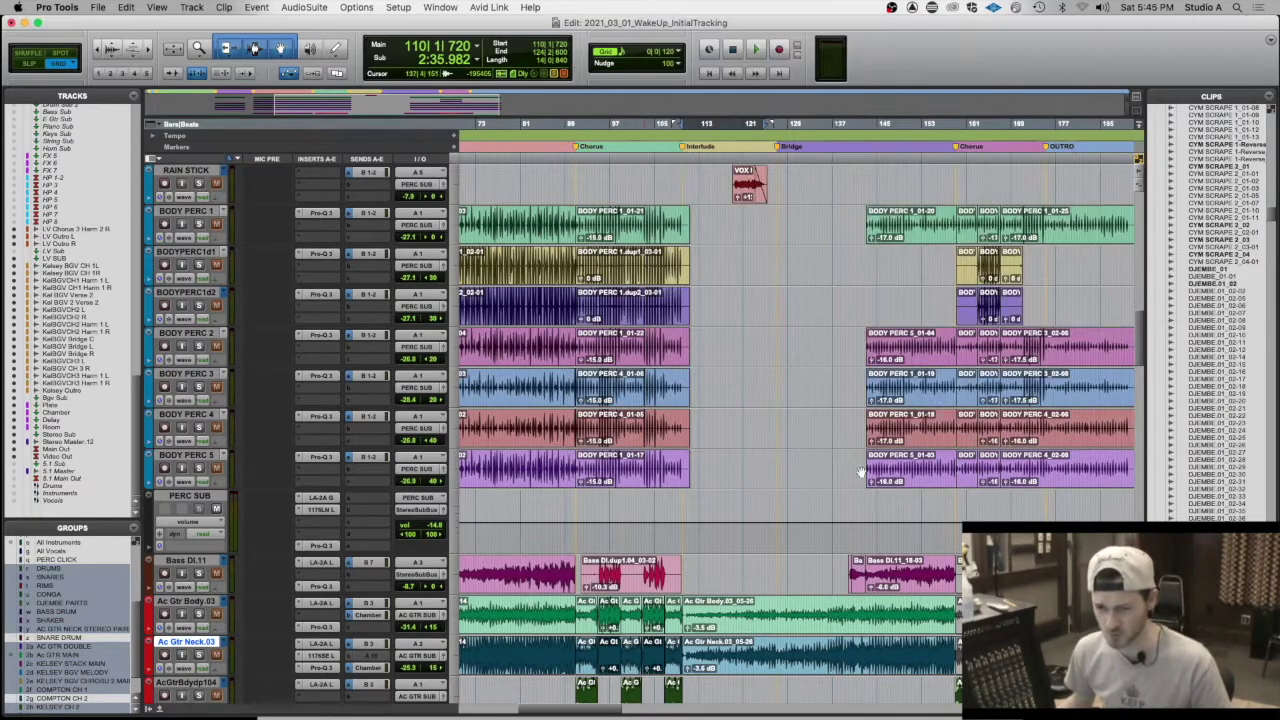
{"action": "left_click", "coordinate": [841, 565]}
{"action": "key", "text": "space"}
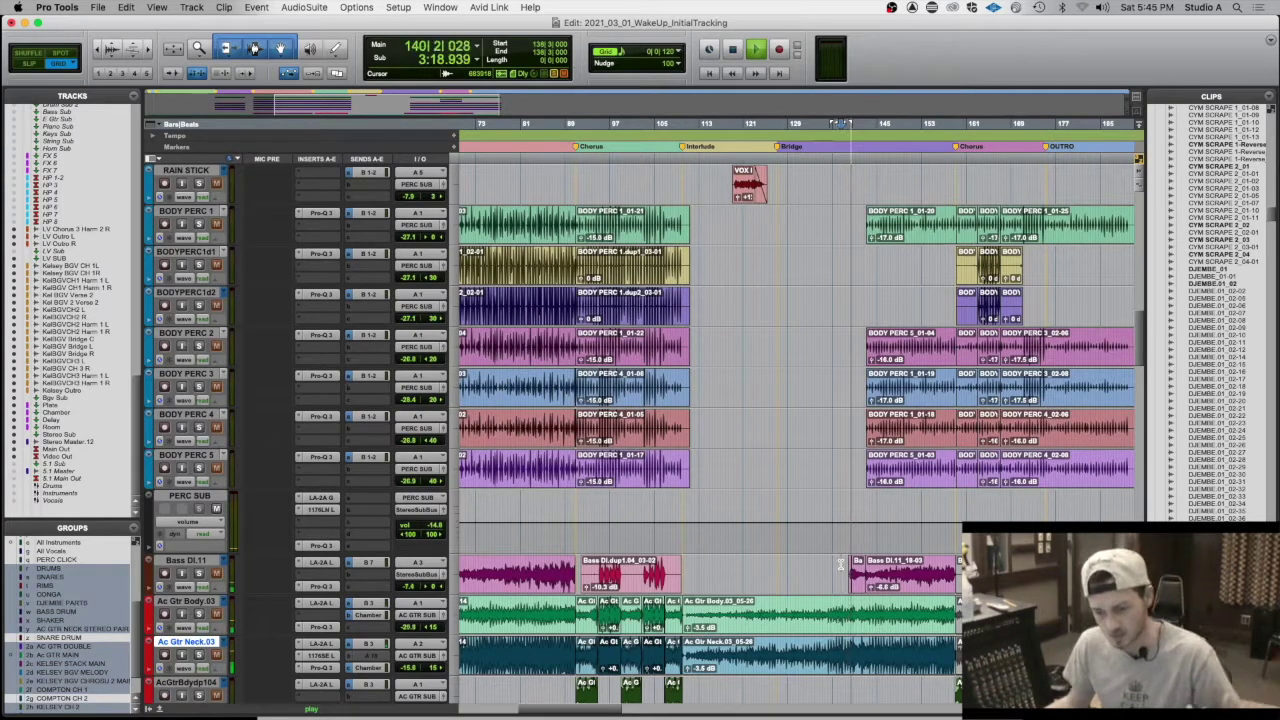
{"action": "key", "text": "space"}
{"action": "left_click", "coordinate": [199, 573]}
{"action": "key", "text": "space"}
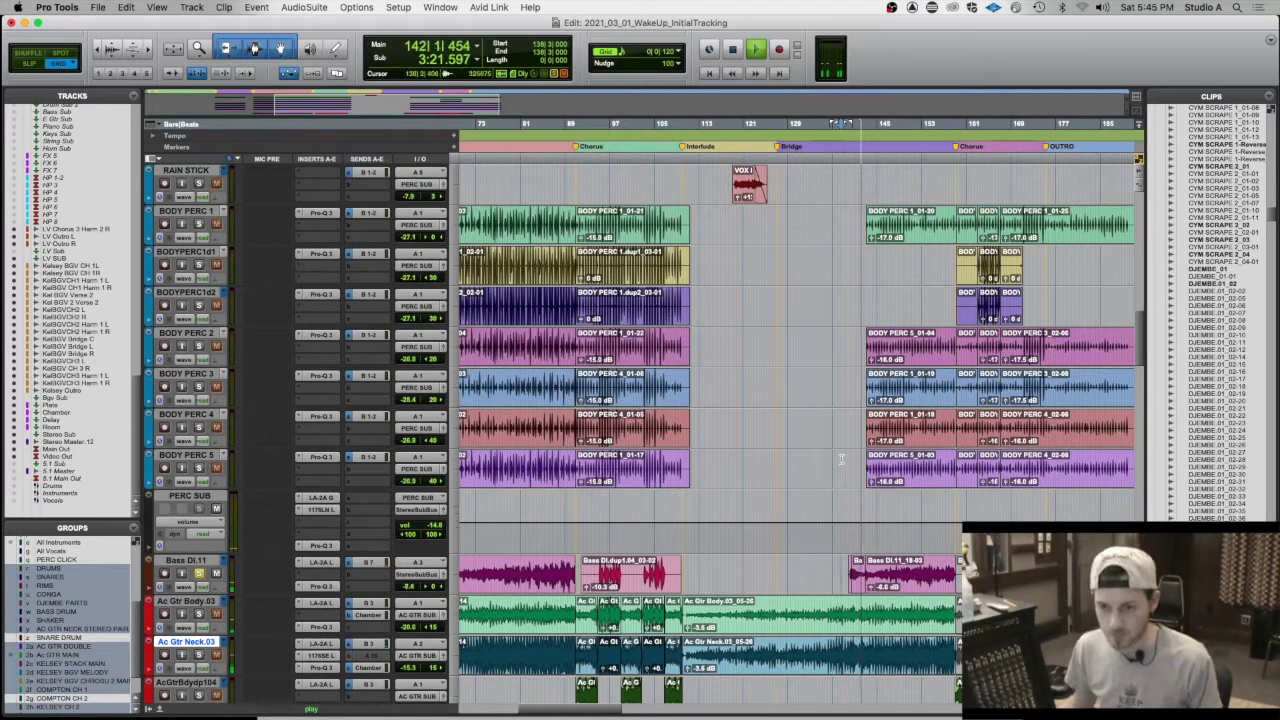
{"action": "key", "text": "space"}
- Return to the session start, zoom out the timeline, and find the lead vocal tracks below PIANO.dp103cm
{"action": "scroll", "coordinate": [841, 460], "scroll_direction": "down", "scroll_amount": 15}
{"action": "key", "text": "Return"}
{"action": "scroll", "coordinate": [727, 537], "scroll_direction": "down", "scroll_amount": 3}
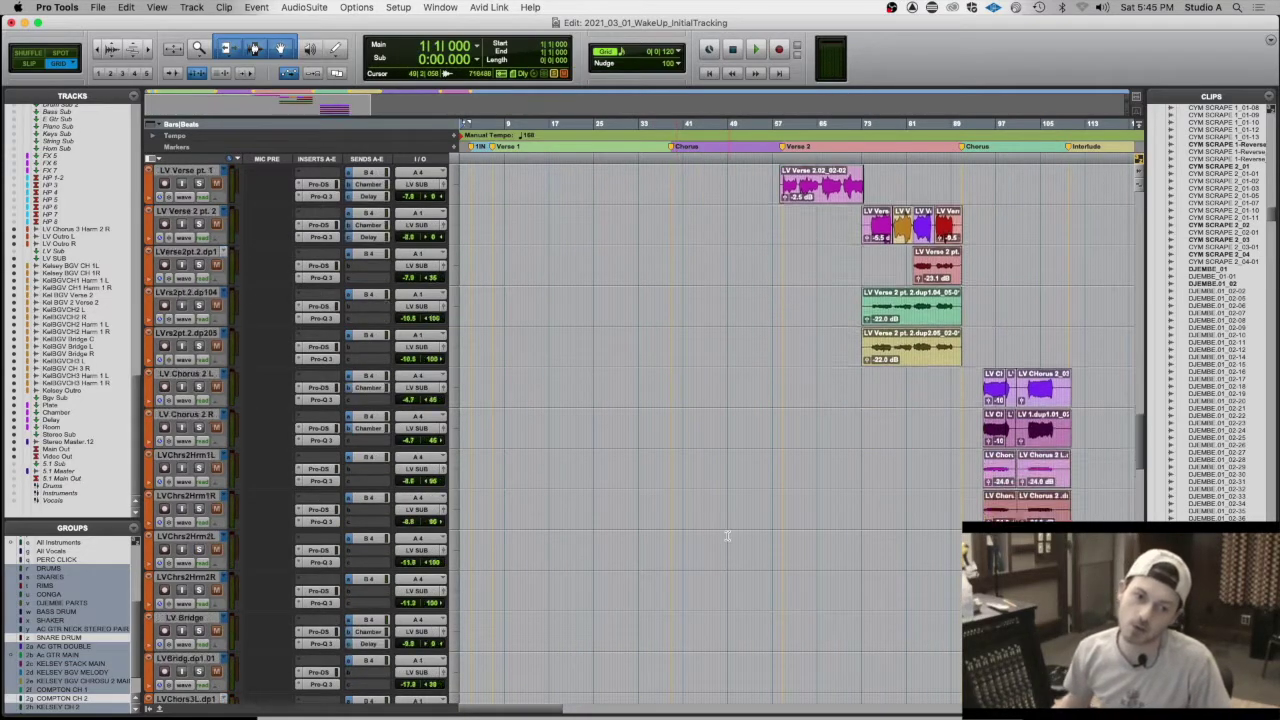
{"action": "scroll", "coordinate": [727, 537], "scroll_direction": "down", "scroll_amount": 10}
{"action": "key", "text": "super+bracketleft"}
{"action": "scroll", "coordinate": [727, 537], "scroll_direction": "up", "scroll_amount": 15}
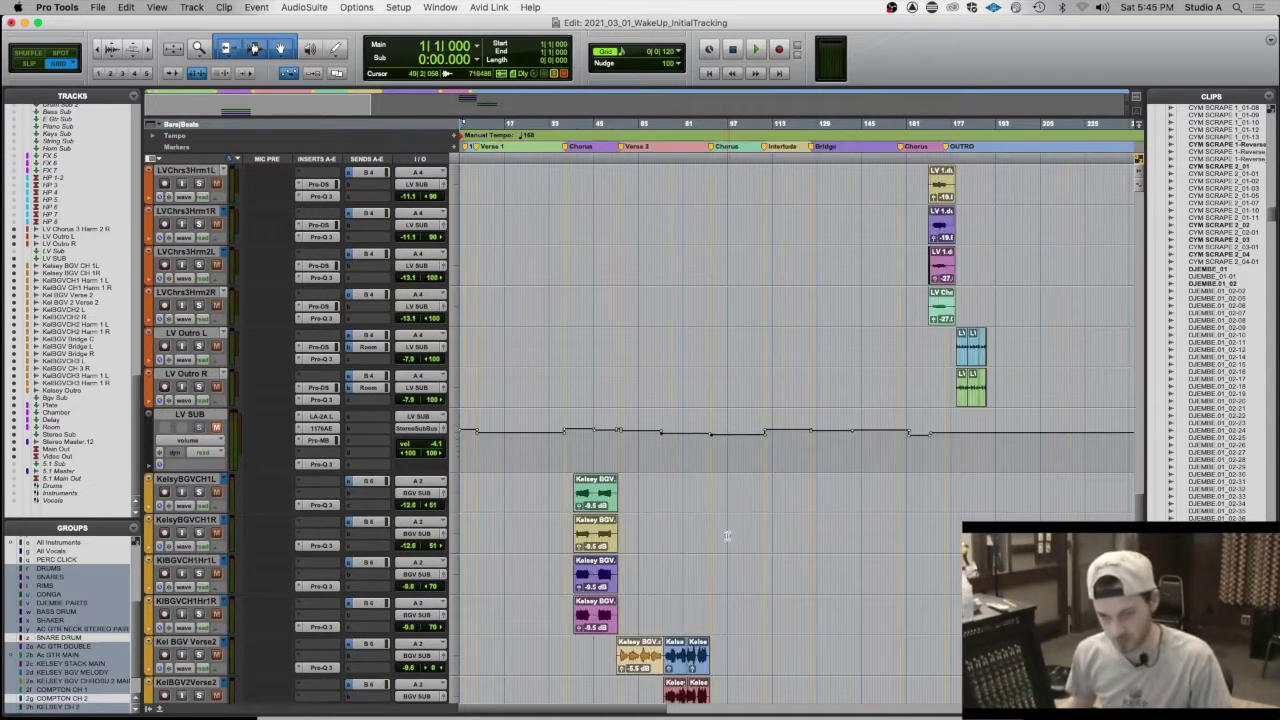
{"action": "scroll", "coordinate": [727, 540], "scroll_direction": "up", "scroll_amount": 10}
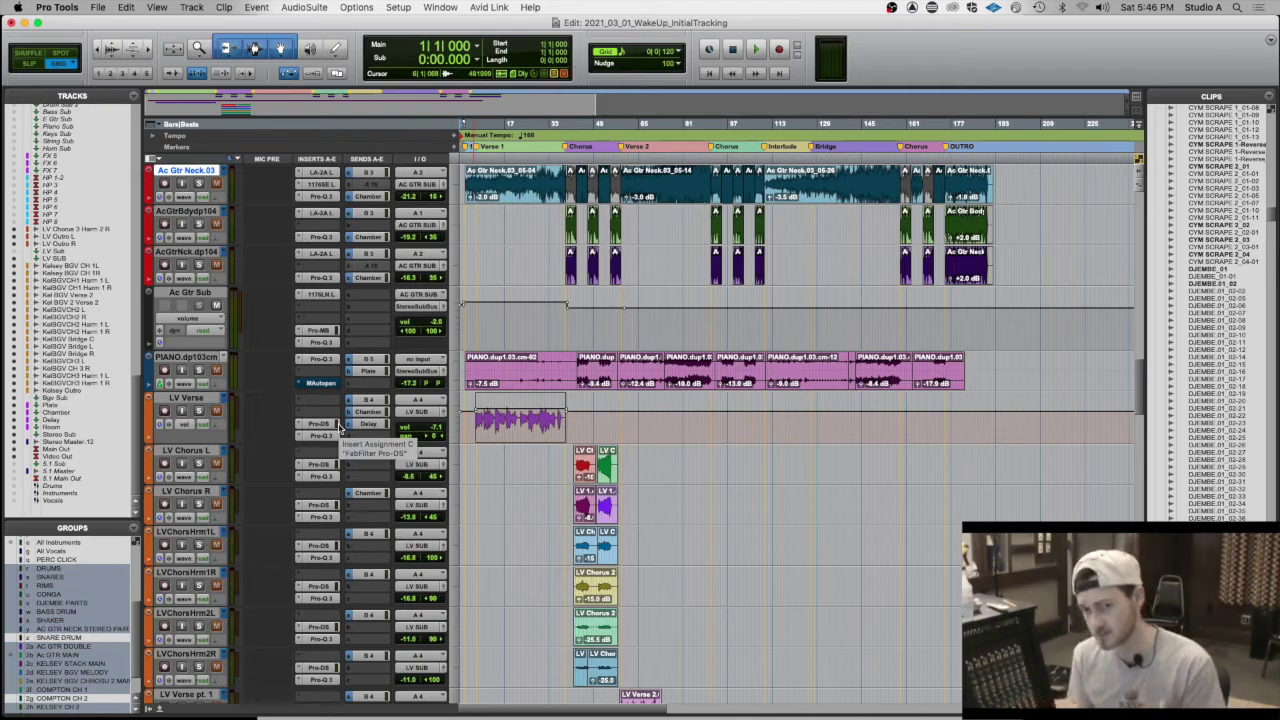
- Look over the layout of the lead vocal verse, chorus, harmony, bridge and outro tracks down to LV SUB
{"action": "scroll", "coordinate": [527, 436], "scroll_direction": "down", "scroll_amount": 2}
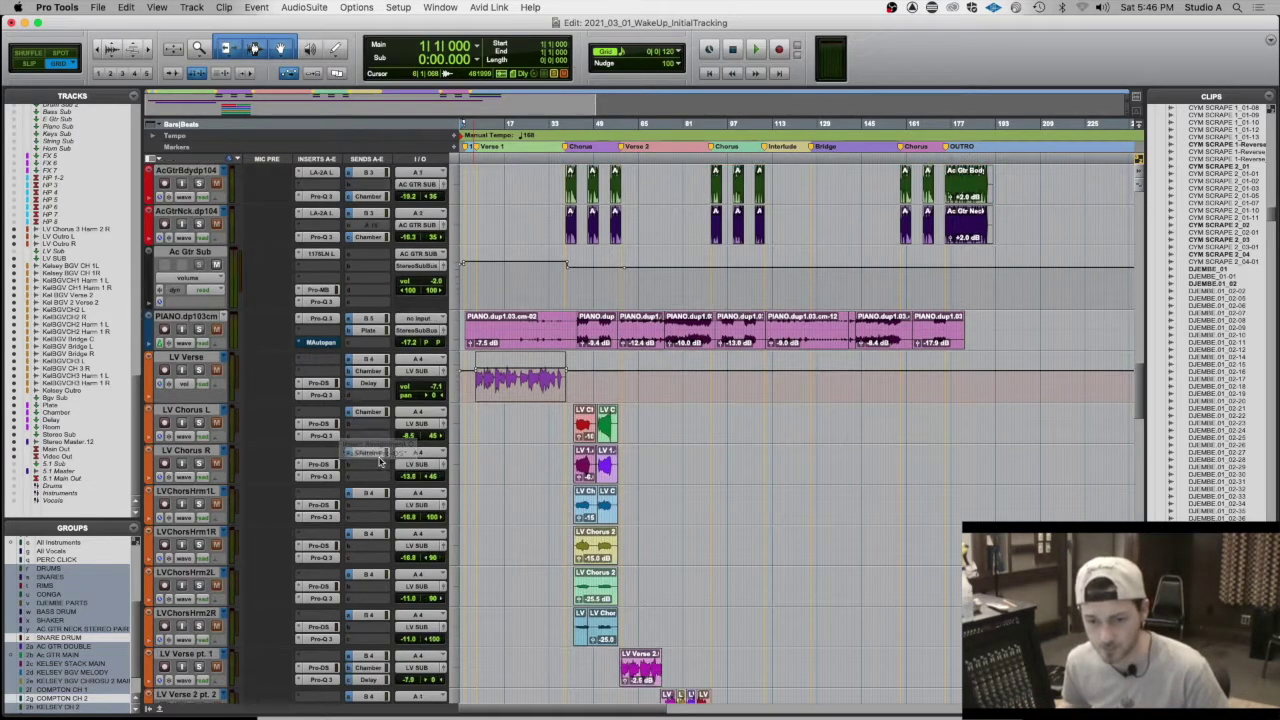
{"action": "scroll", "coordinate": [527, 446], "scroll_direction": "down", "scroll_amount": 2}
{"action": "scroll", "coordinate": [527, 446], "scroll_direction": "up", "scroll_amount": 2}
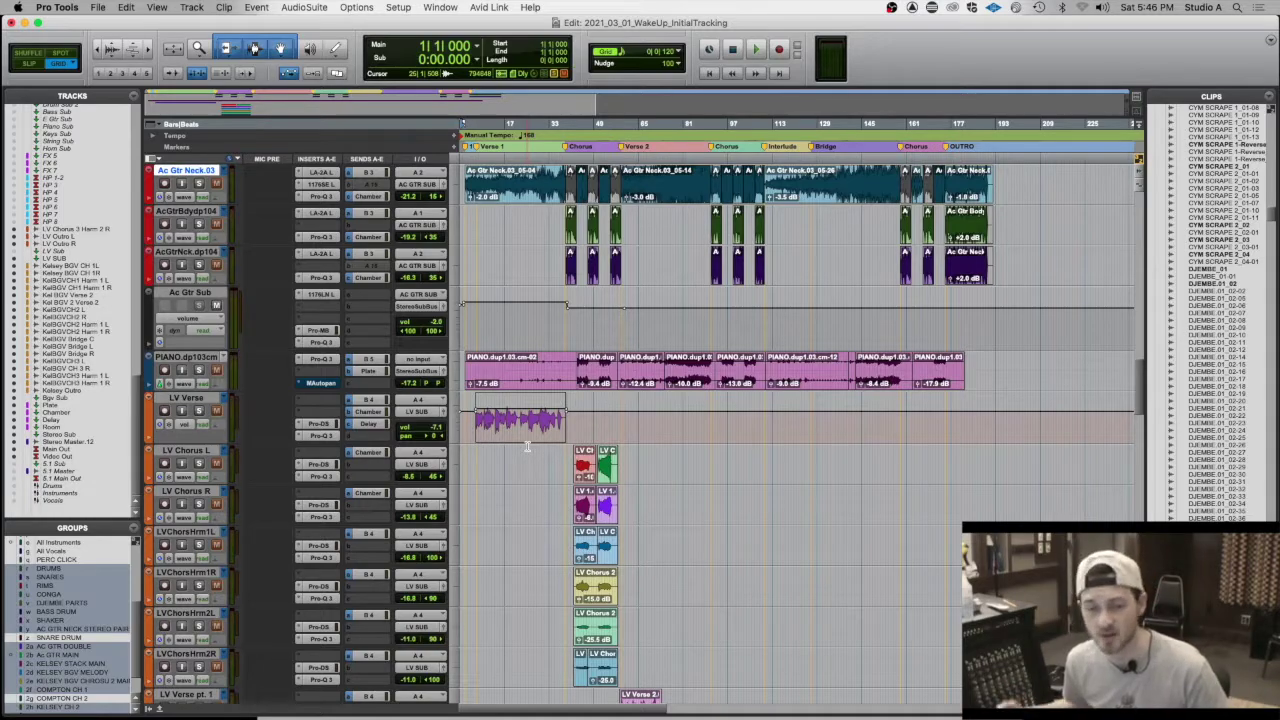
{"action": "scroll", "coordinate": [527, 447], "scroll_direction": "down", "scroll_amount": 2}
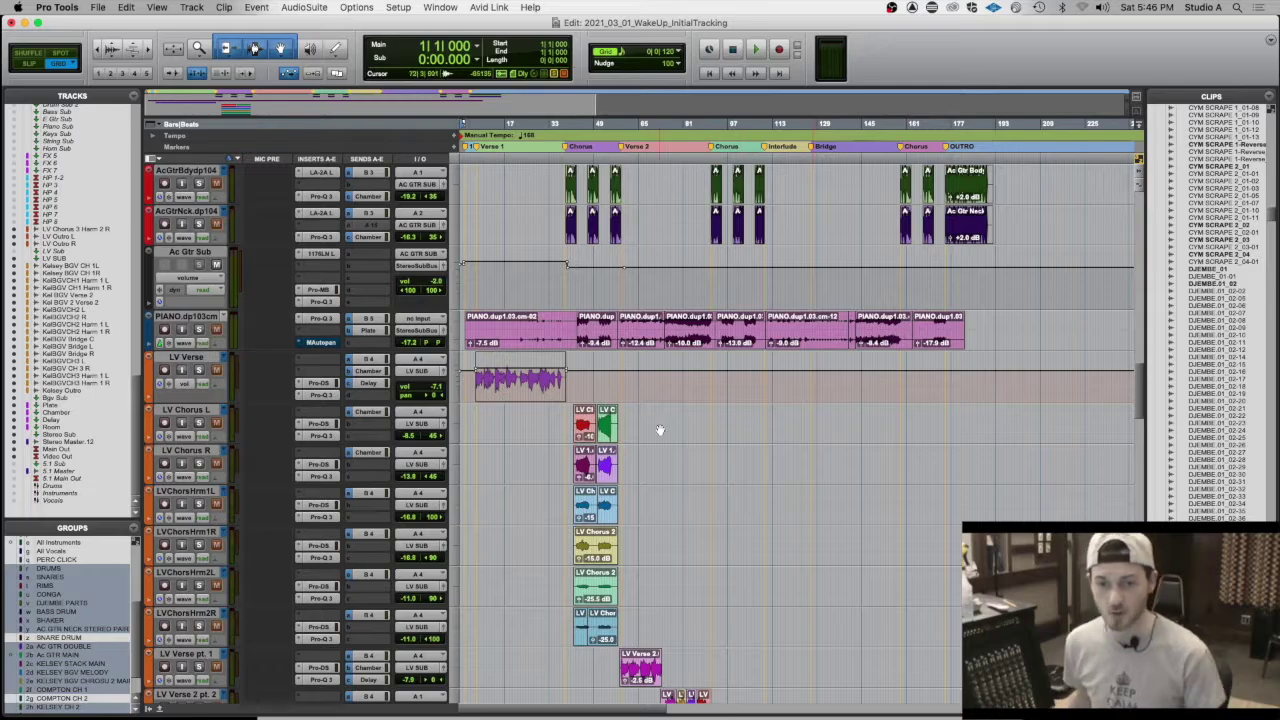
{"action": "scroll", "coordinate": [658, 556], "scroll_direction": "down", "scroll_amount": 10}
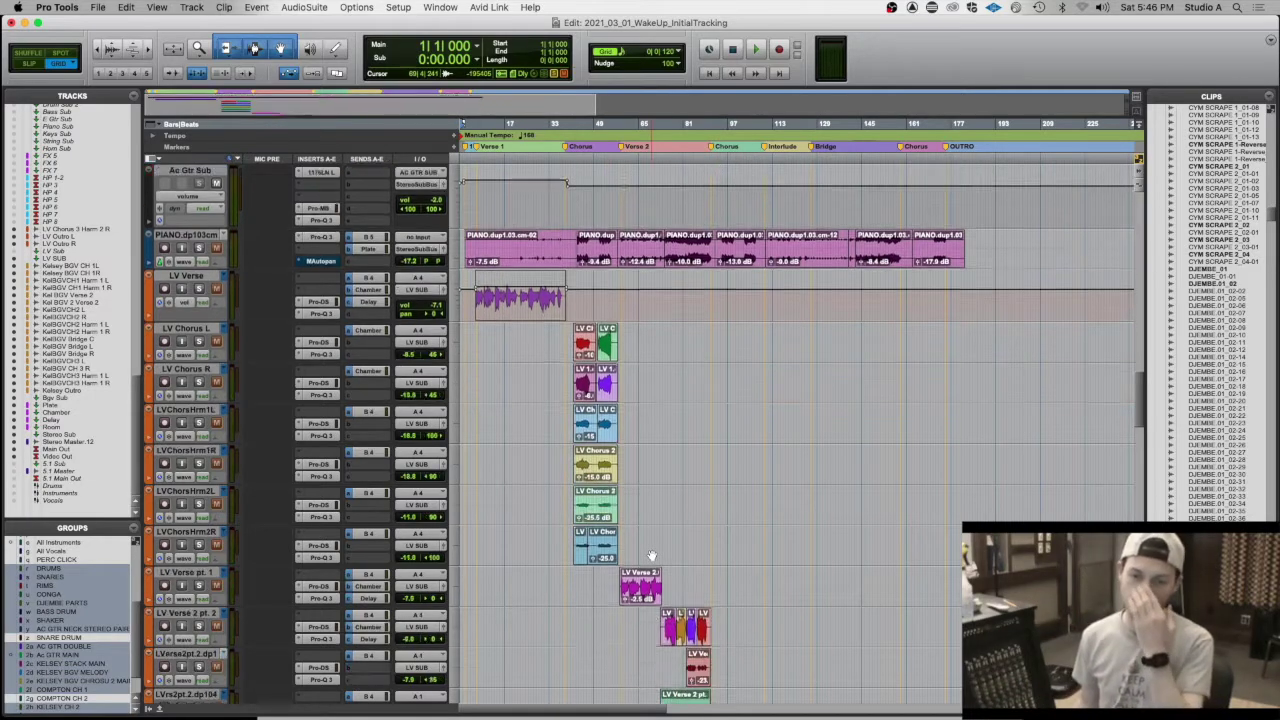
{"action": "scroll", "coordinate": [651, 556], "scroll_direction": "down", "scroll_amount": 8}
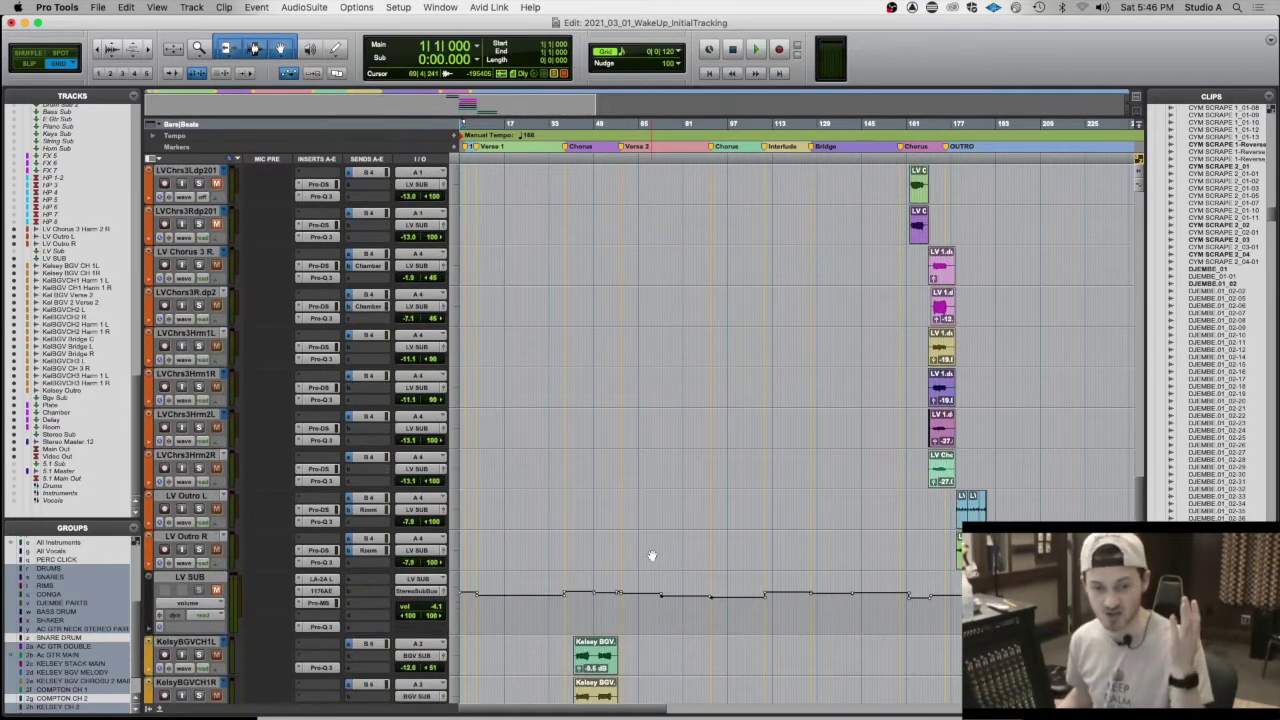
{"action": "scroll", "coordinate": [651, 556], "scroll_direction": "up", "scroll_amount": 12}
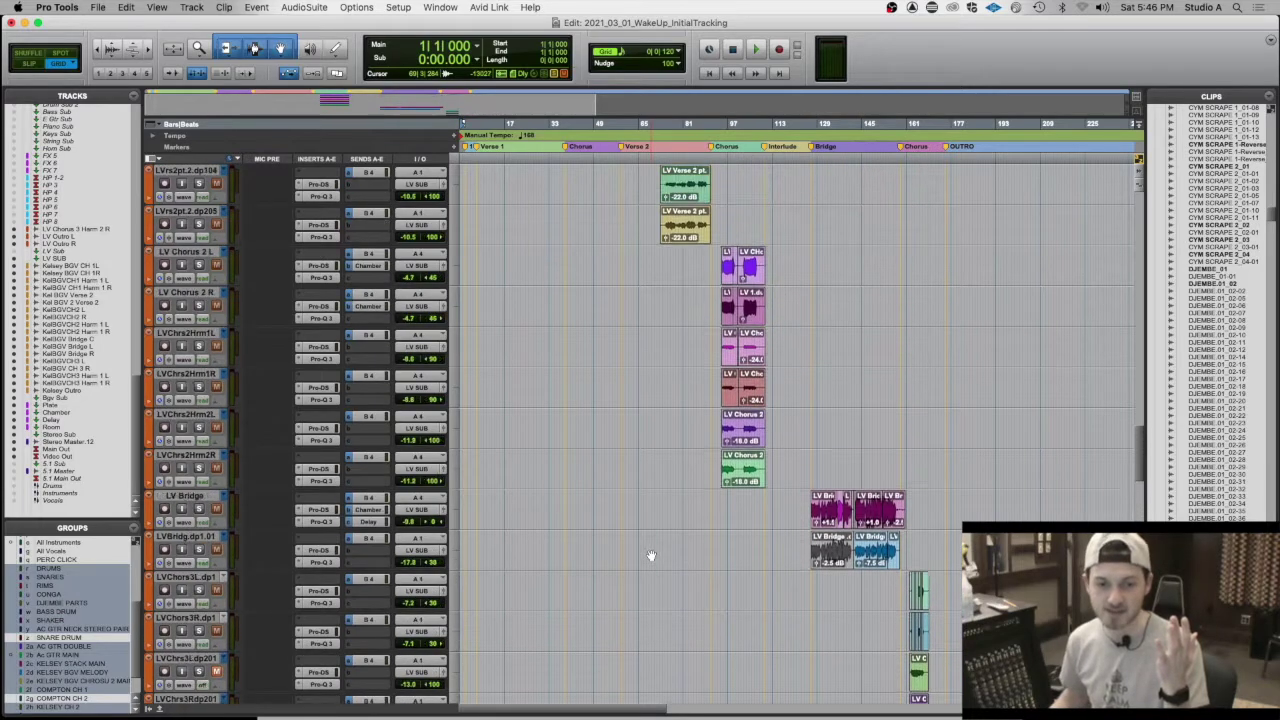
{"action": "scroll", "coordinate": [651, 556], "scroll_direction": "up", "scroll_amount": 5}
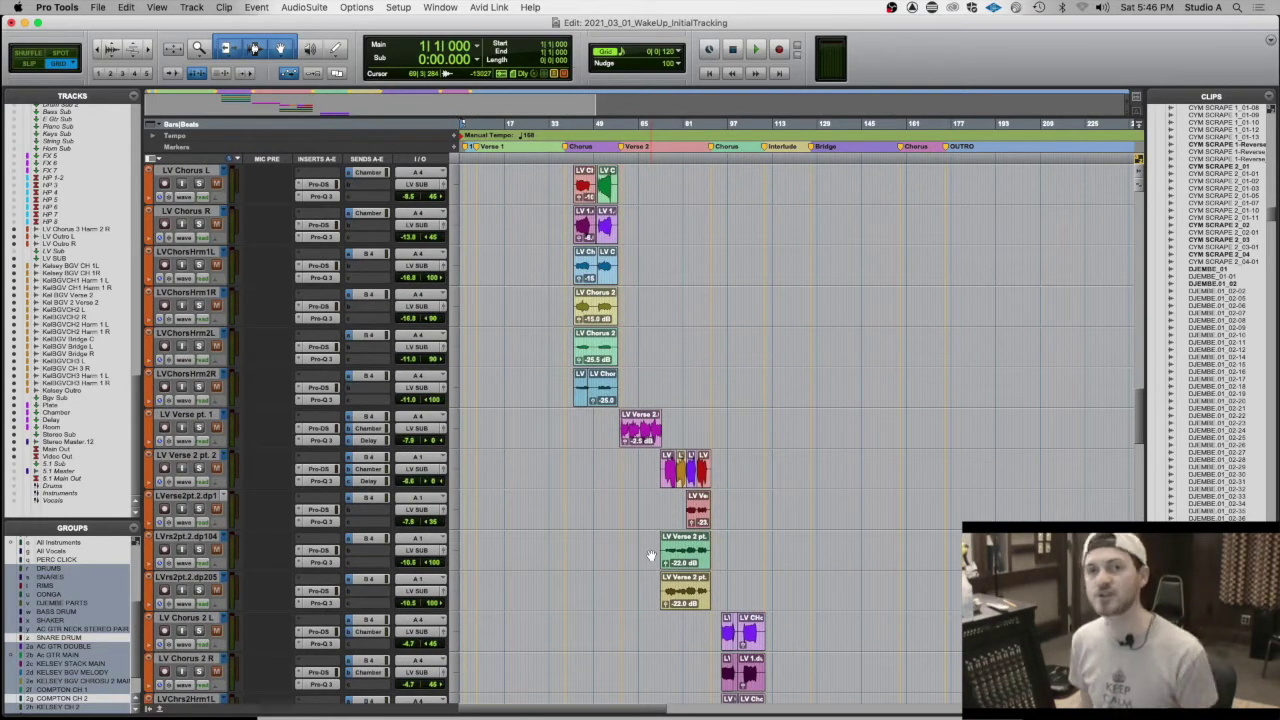
{"action": "scroll", "coordinate": [651, 556], "scroll_direction": "up", "scroll_amount": 2}
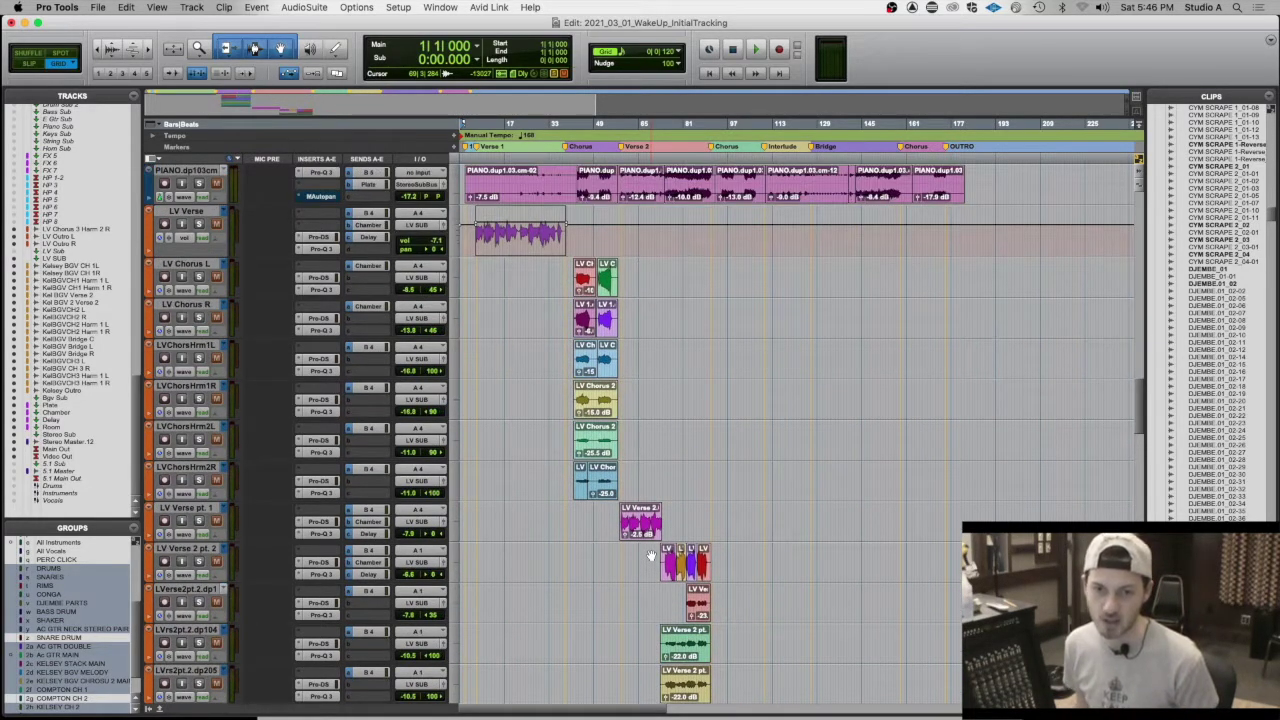
{"action": "scroll", "coordinate": [603, 305], "scroll_direction": "down", "scroll_amount": 1}
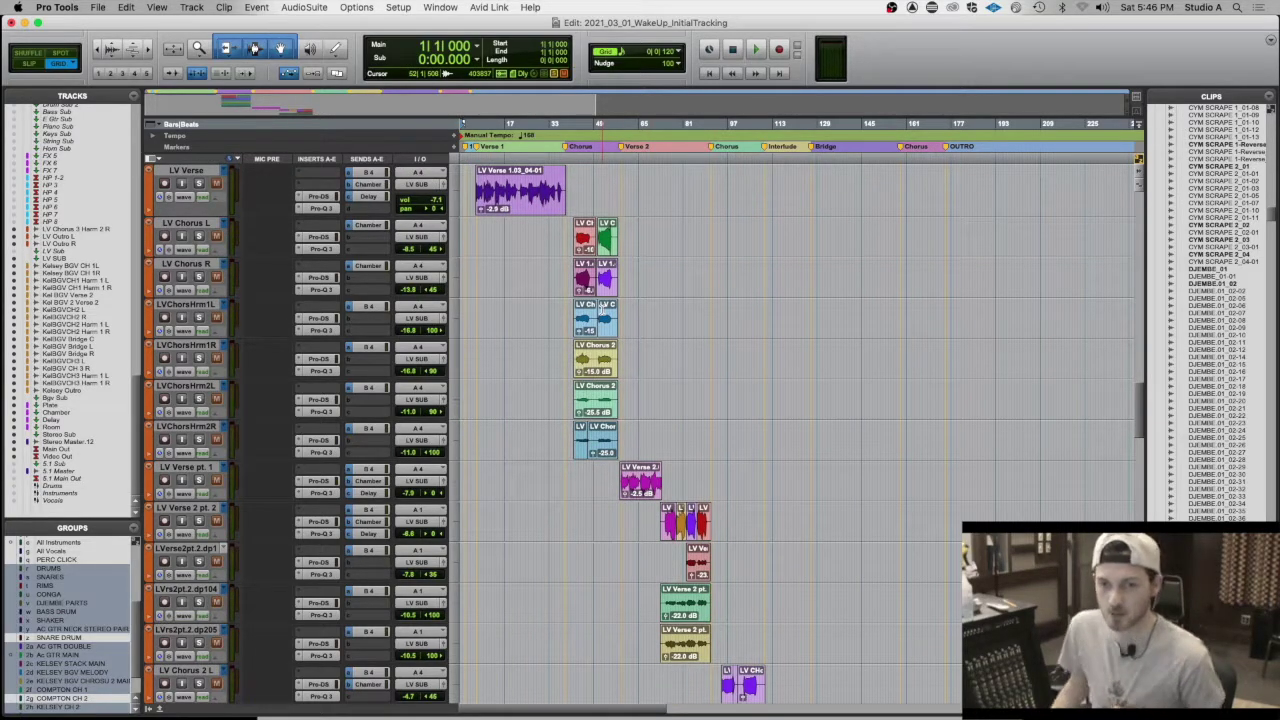
- Place the playback cursor at bar 6 in Verse 1 and review the Pro-DS and Pro-Q 3 inserts across the lead vocal tracks
{"action": "left_click", "coordinate": [477, 148]}
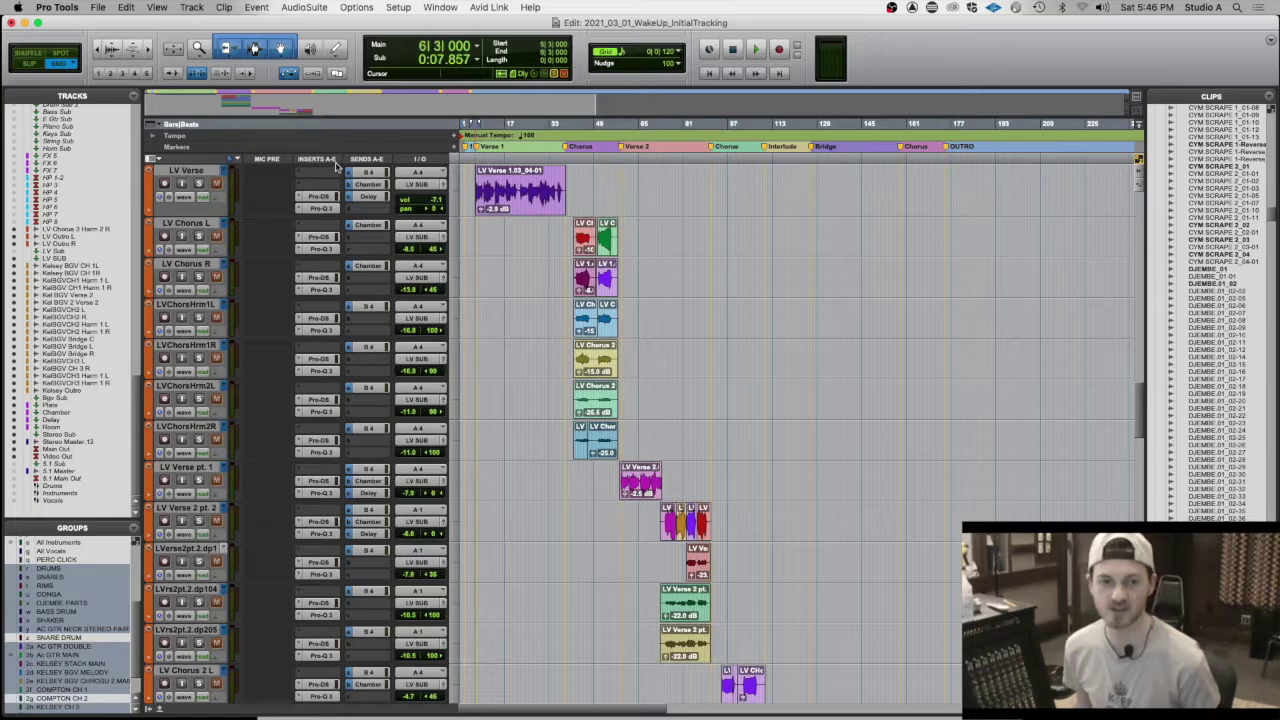
{"action": "scroll", "coordinate": [336, 290], "scroll_direction": "up", "scroll_amount": 3}
{"action": "scroll", "coordinate": [215, 511], "scroll_direction": "down", "scroll_amount": 20}
{"action": "scroll", "coordinate": [217, 596], "scroll_direction": "up", "scroll_amount": 20}
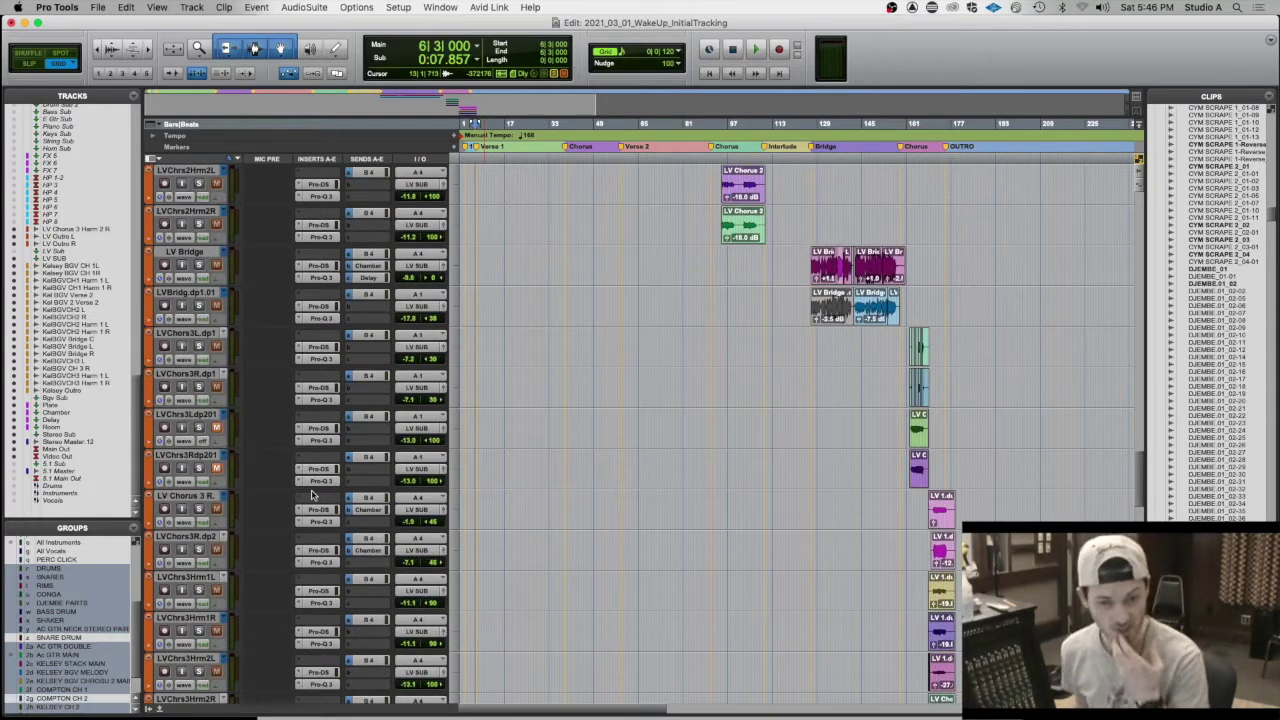
{"action": "scroll", "coordinate": [312, 494], "scroll_direction": "up", "scroll_amount": 11}
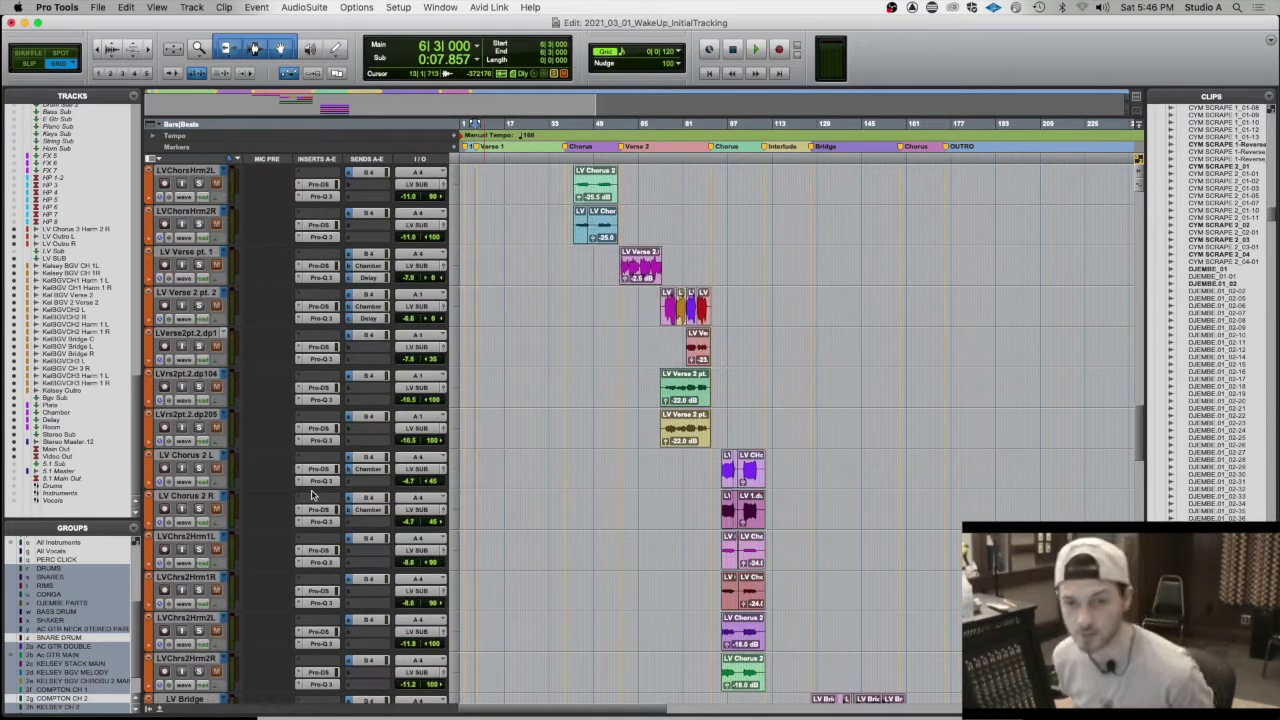
{"action": "scroll", "coordinate": [312, 494], "scroll_direction": "up", "scroll_amount": 9}
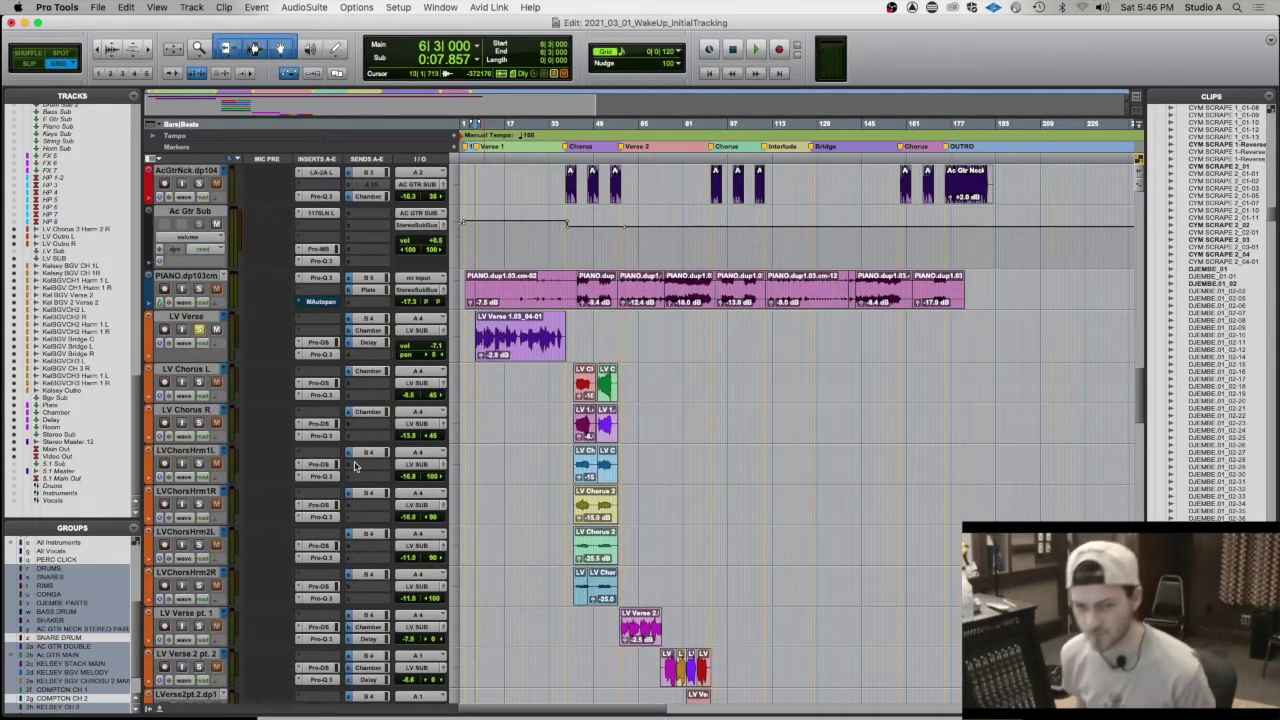
{"action": "scroll", "coordinate": [355, 465], "scroll_direction": "down", "scroll_amount": 1}
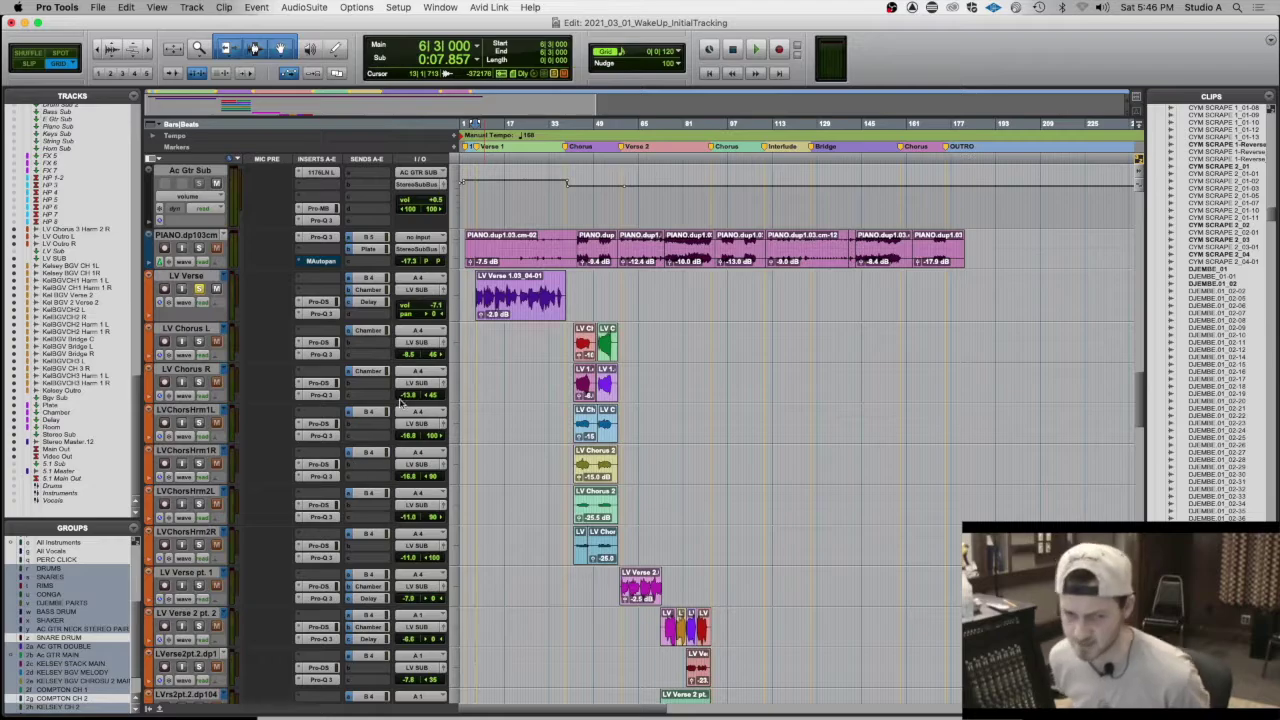
- Select the Verse 1 clip on the soloed LV Verse track, play it, and save the session
{"action": "left_click", "coordinate": [534, 307]}
{"action": "key", "text": "space"}
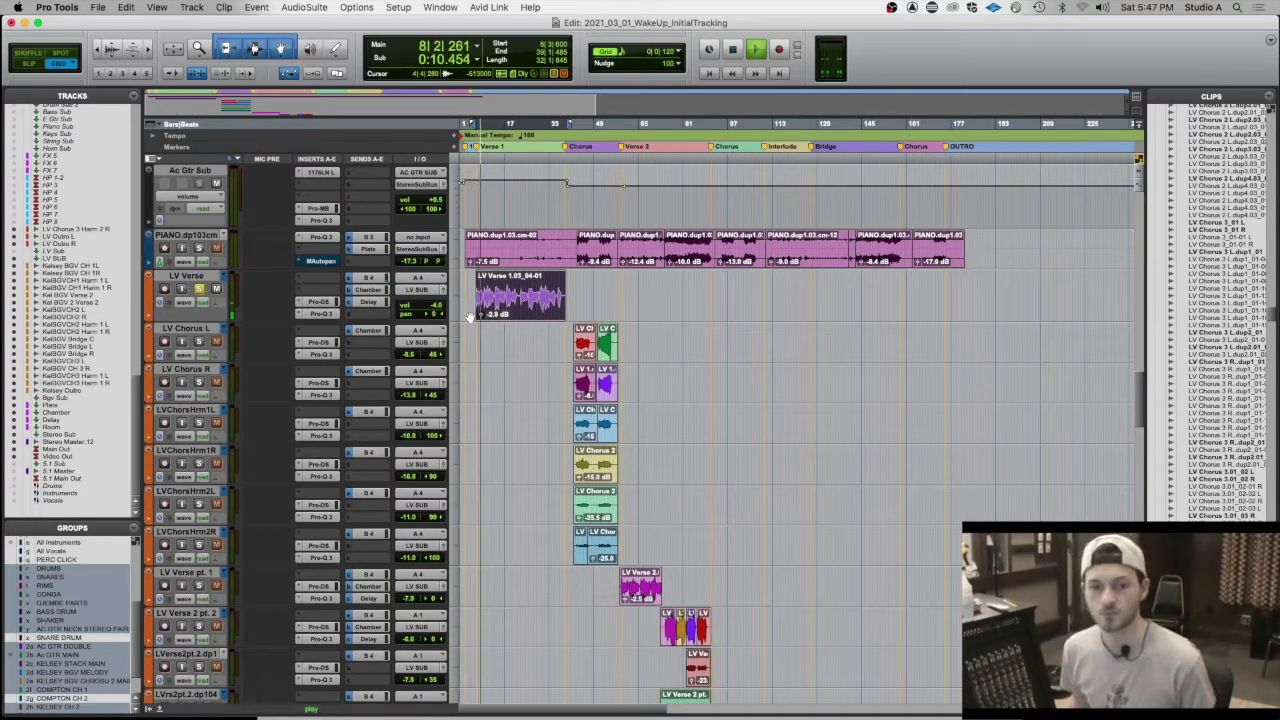
{"action": "key", "text": "space"}
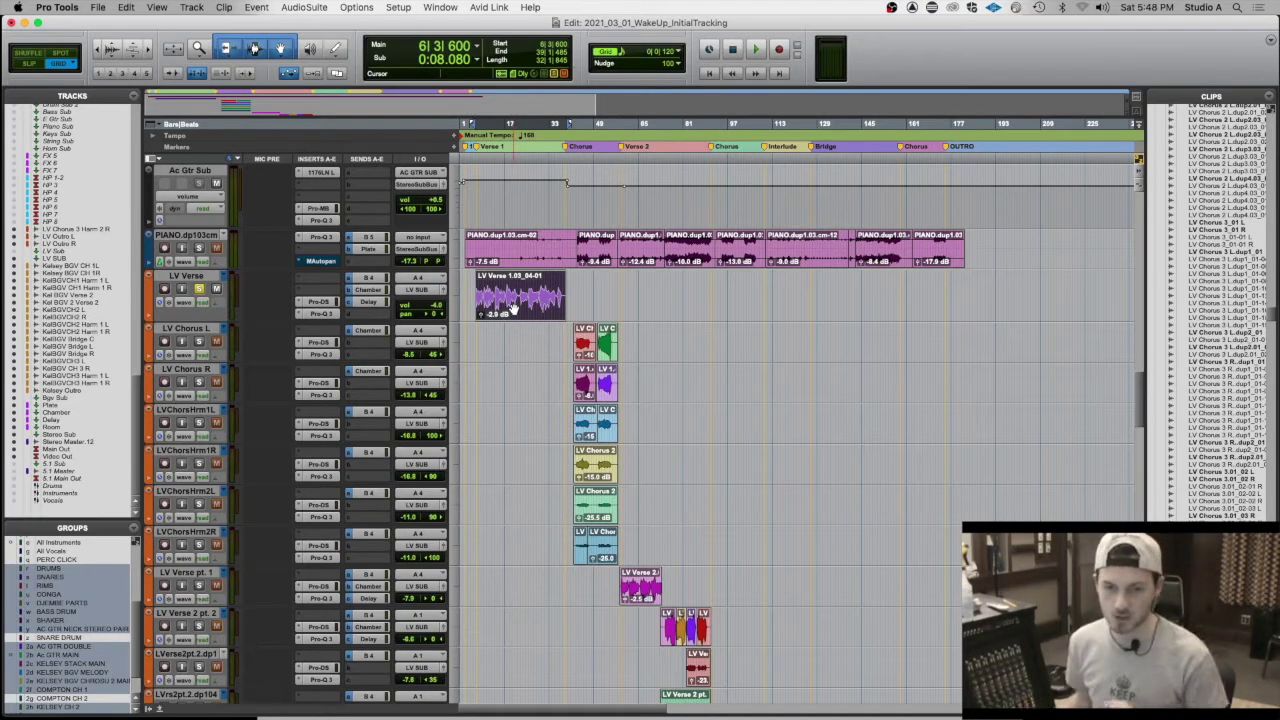
{"action": "key", "text": "super+s"}
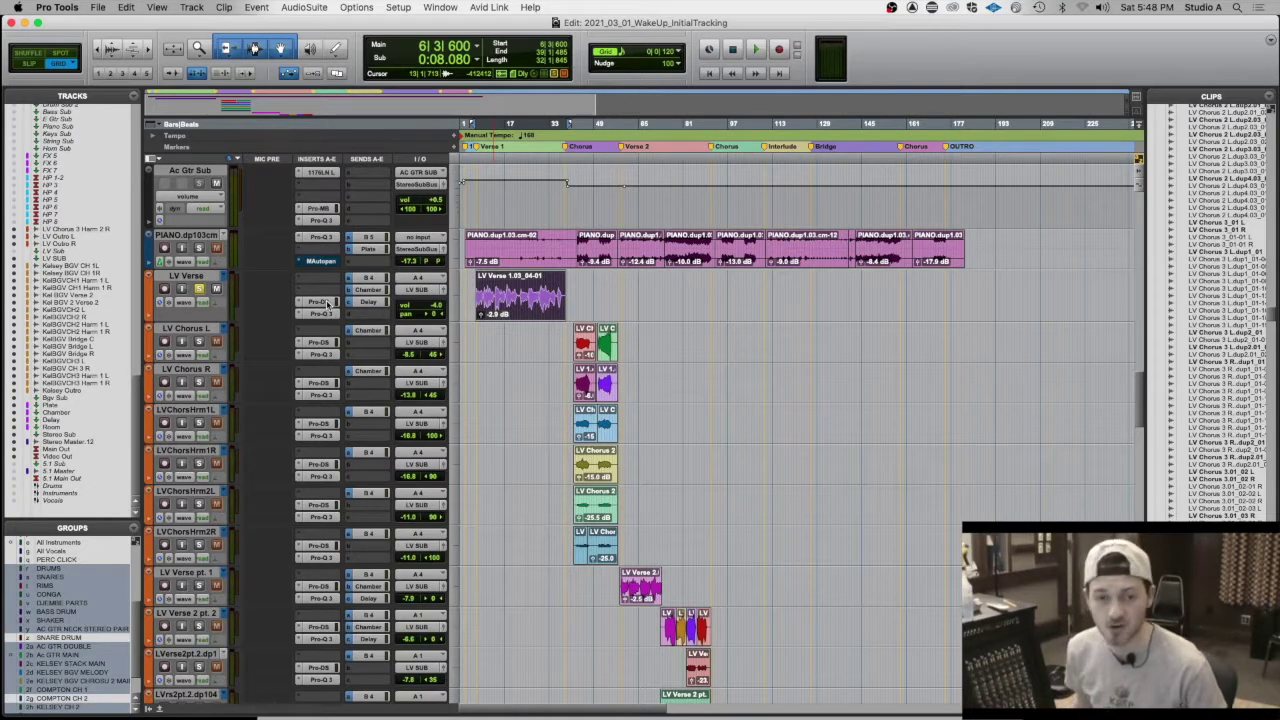
- Open the Pro-DS de-esser on LV Verse, play the vocal while examining its detection range, and close the plug-in window
{"action": "left_click", "coordinate": [326, 303]}
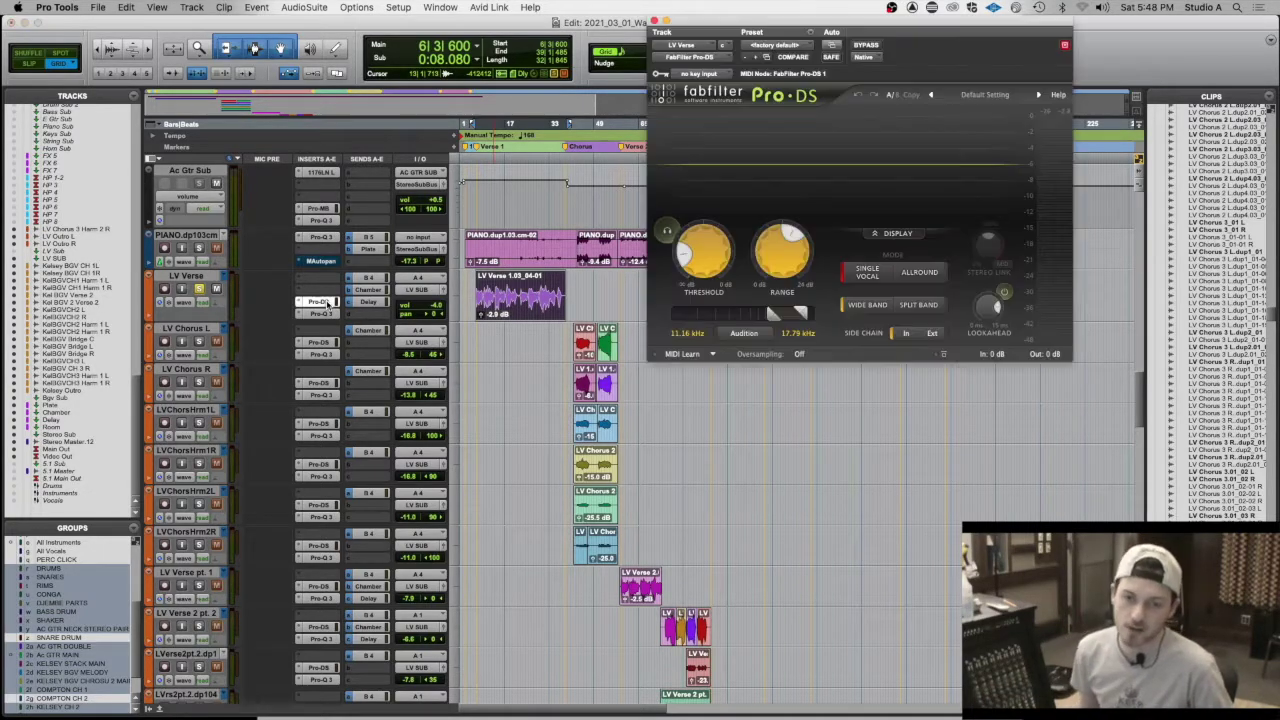
{"action": "key", "text": "space"}
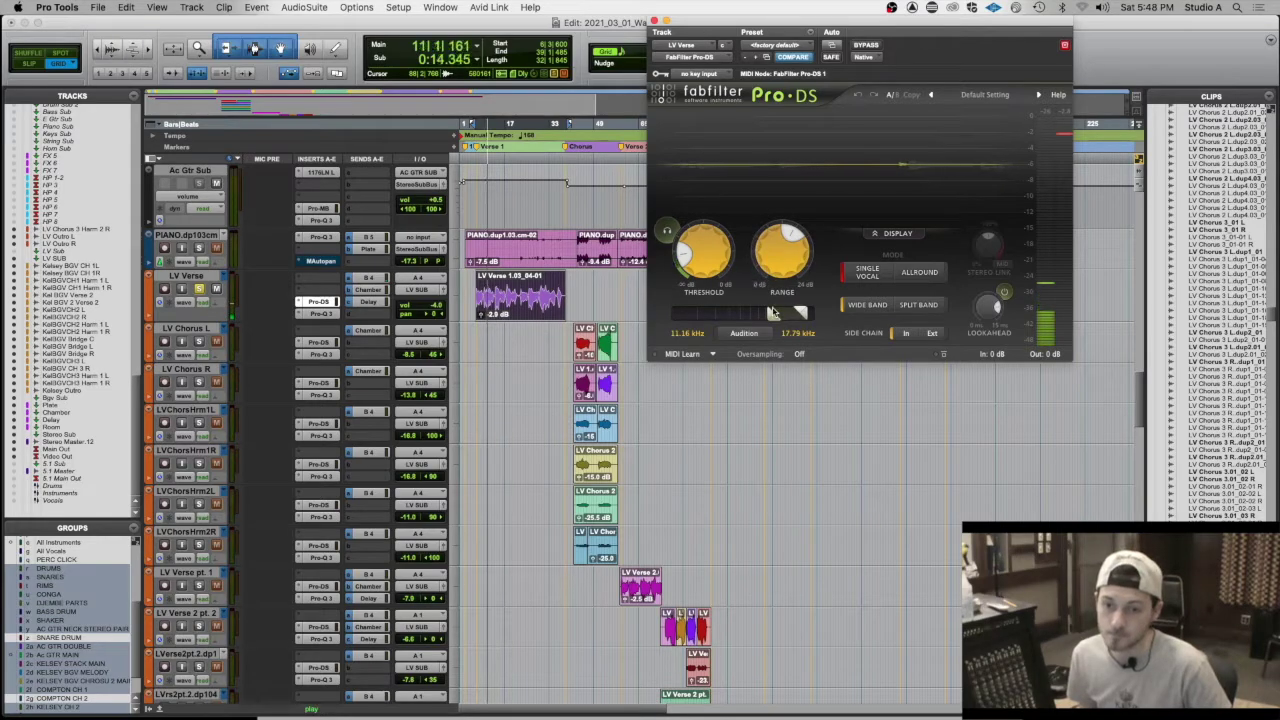
{"action": "key", "text": "space"}
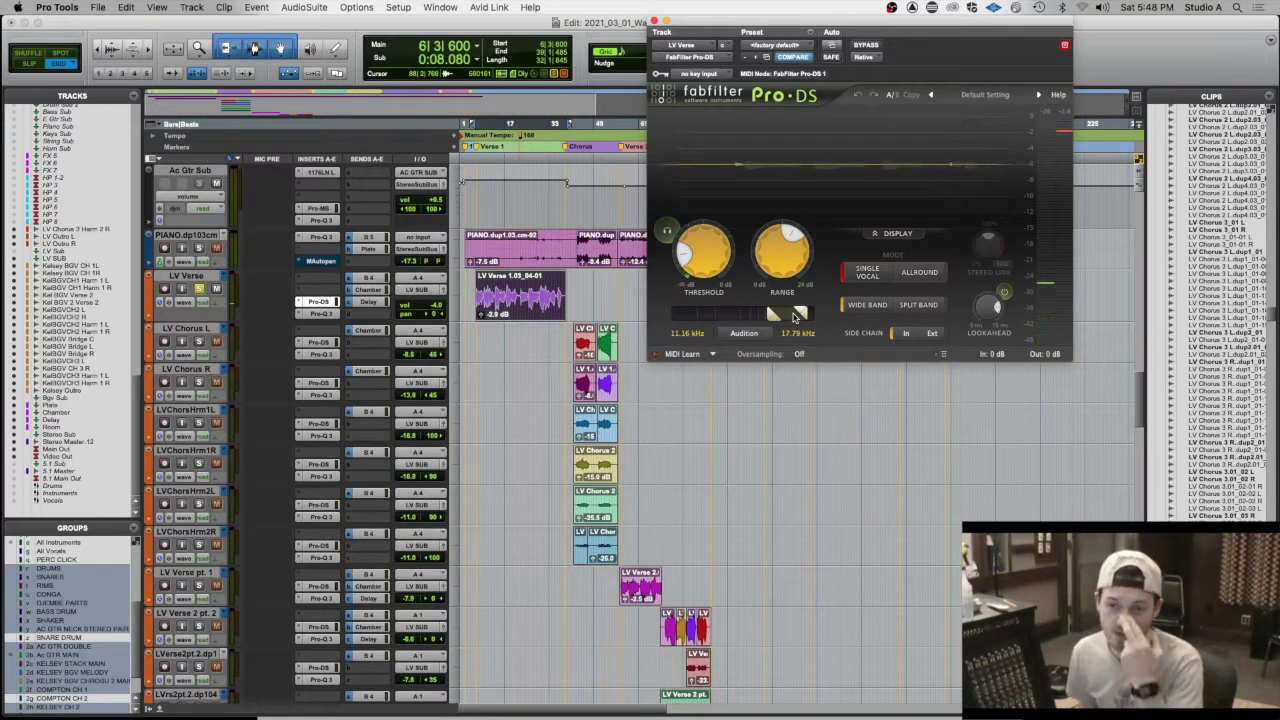
{"action": "mouse_move", "coordinate": [790, 316]}
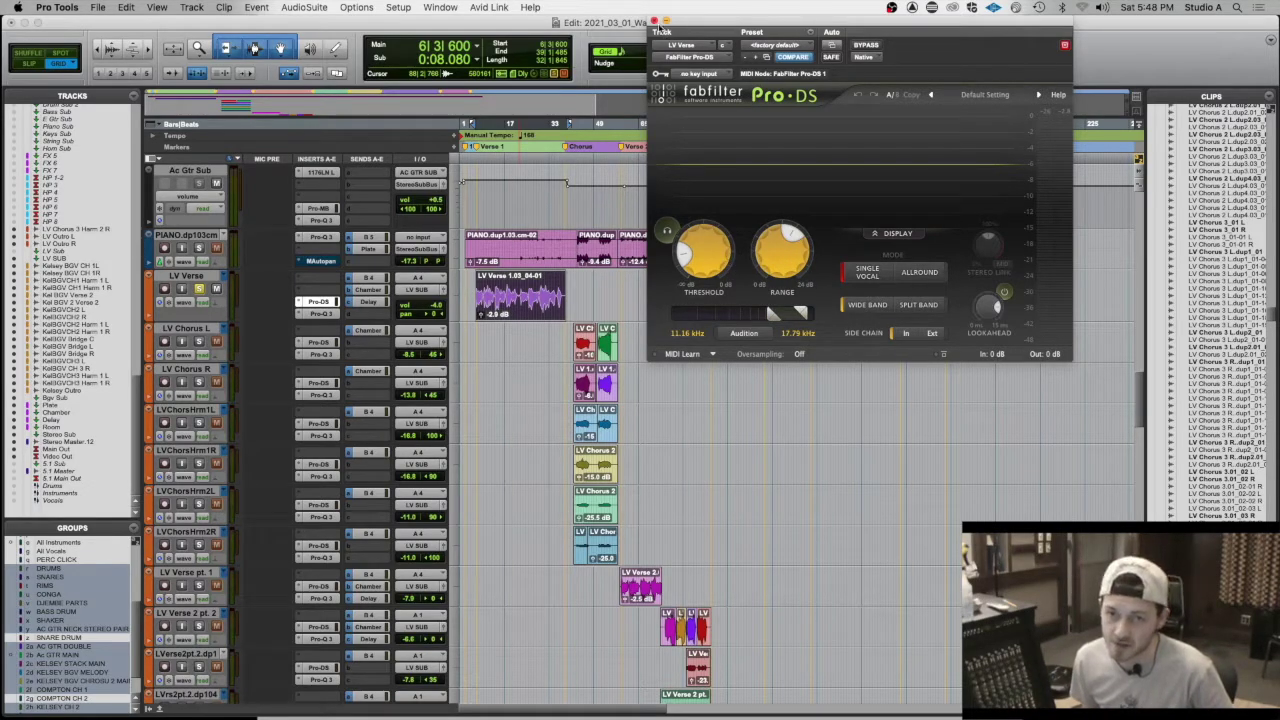
{"action": "left_click", "coordinate": [654, 20]}
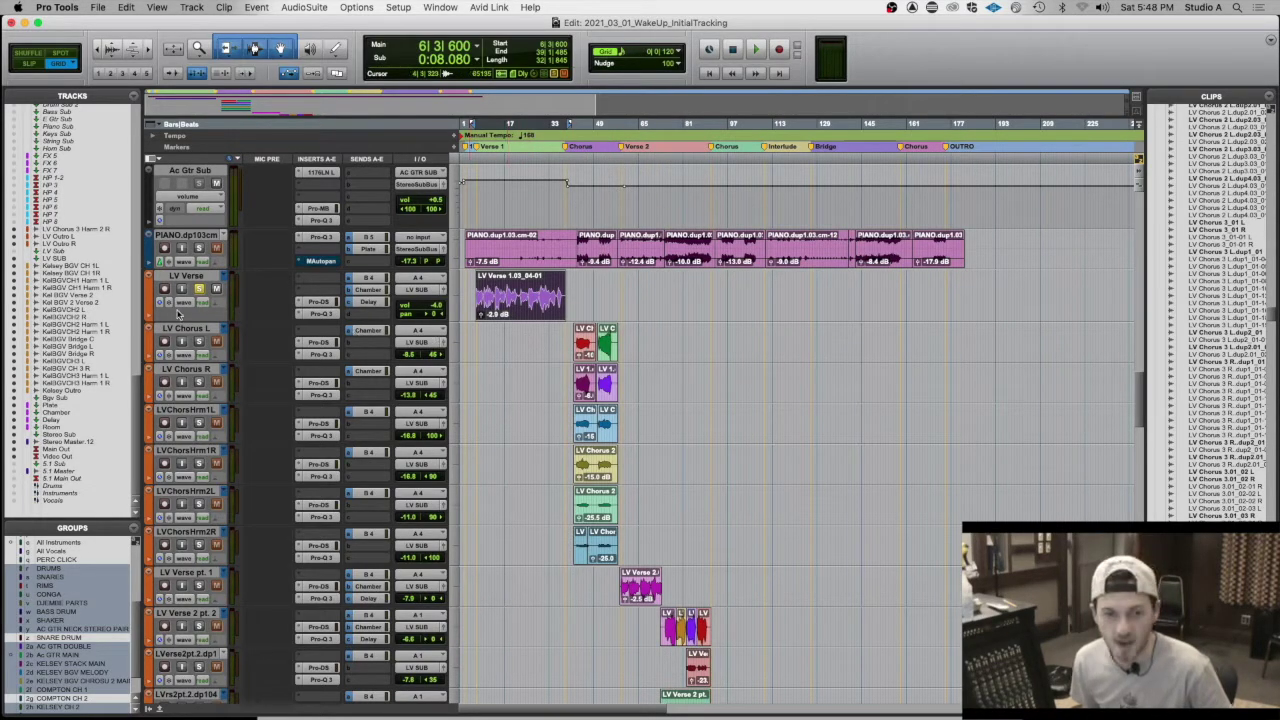
- Move the solo from LV Verse to the first-chorus lead and harmony tracks, select their opening clips, and play them
{"action": "scroll", "coordinate": [240, 320], "scroll_direction": "down", "scroll_amount": 2}
{"action": "left_click", "coordinate": [198, 277]}
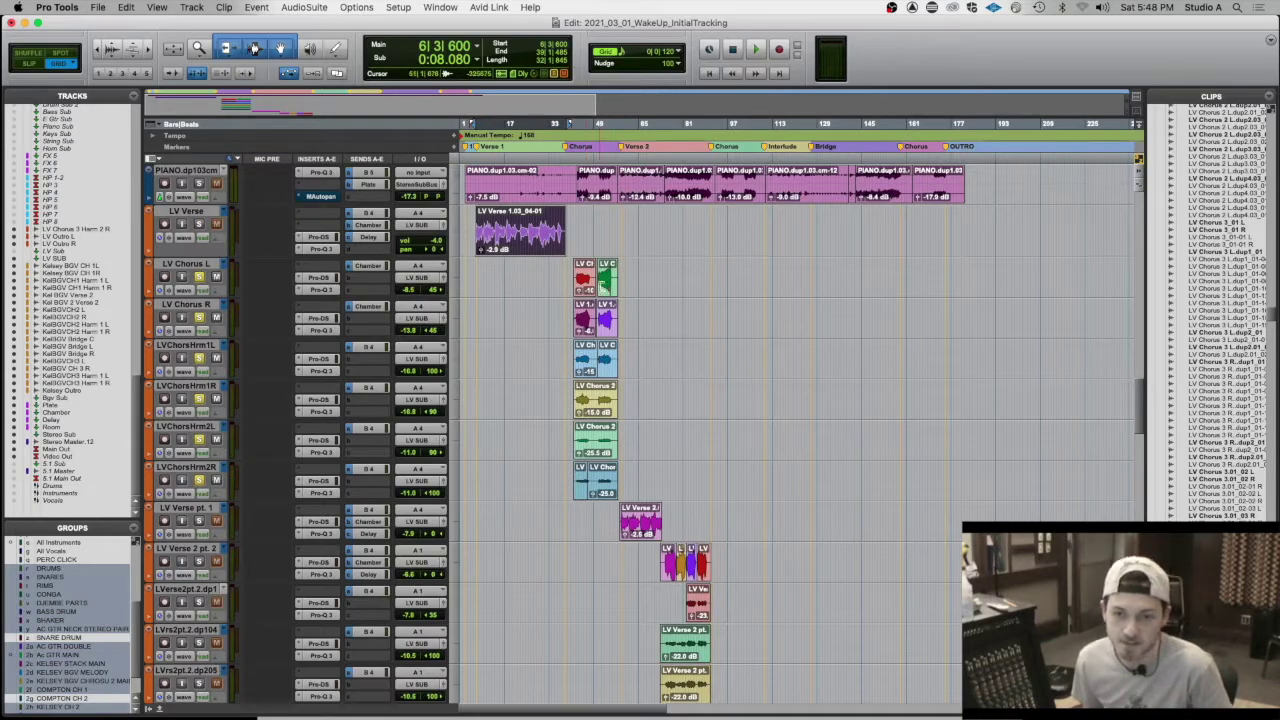
{"action": "left_click", "coordinate": [587, 289]}
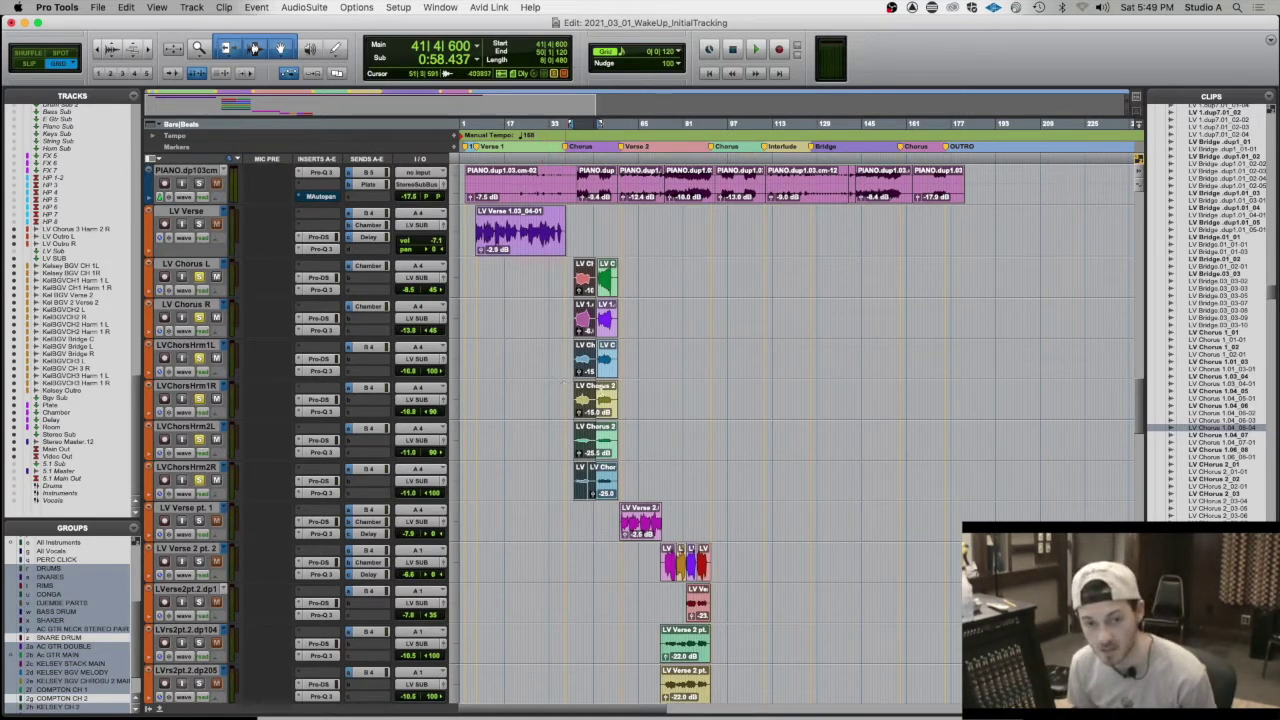
{"action": "key", "text": "space"}
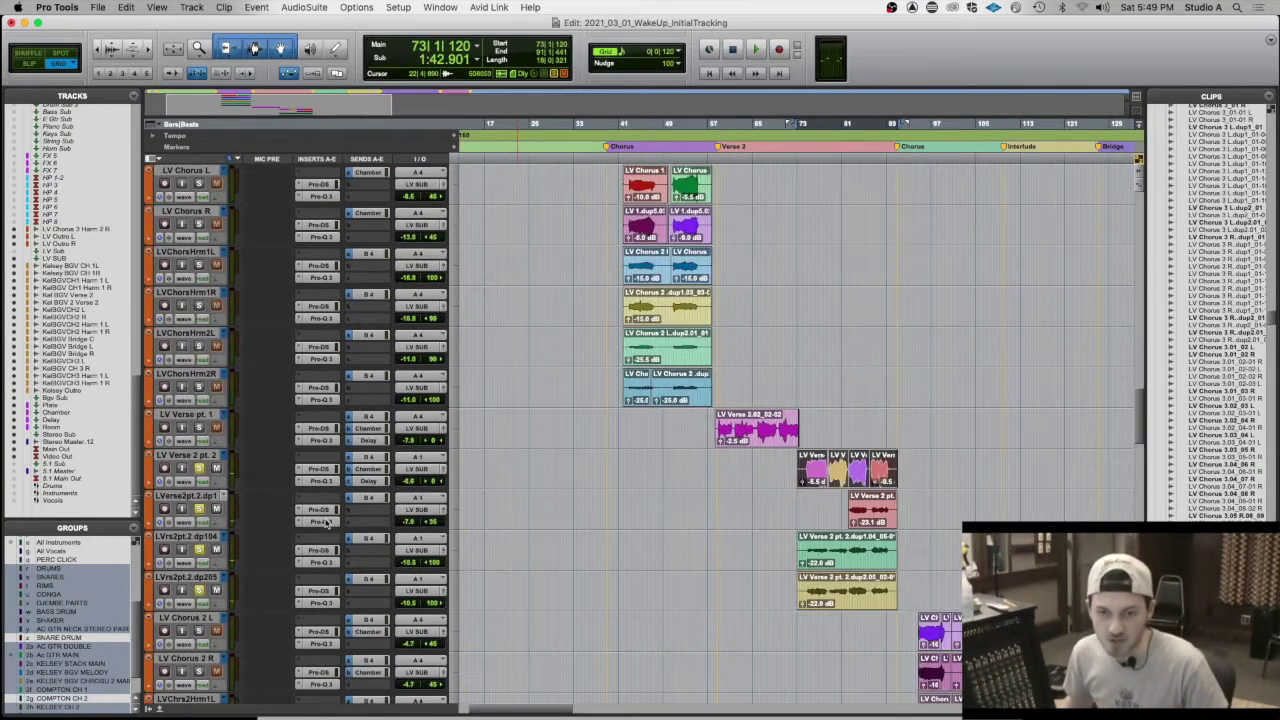
- Inspect the Pro-Q 3 curve on the LVerse2pt.2.dp1 double, close it, and bring the second chorus vocal clips into view
{"action": "left_click", "coordinate": [320, 521]}
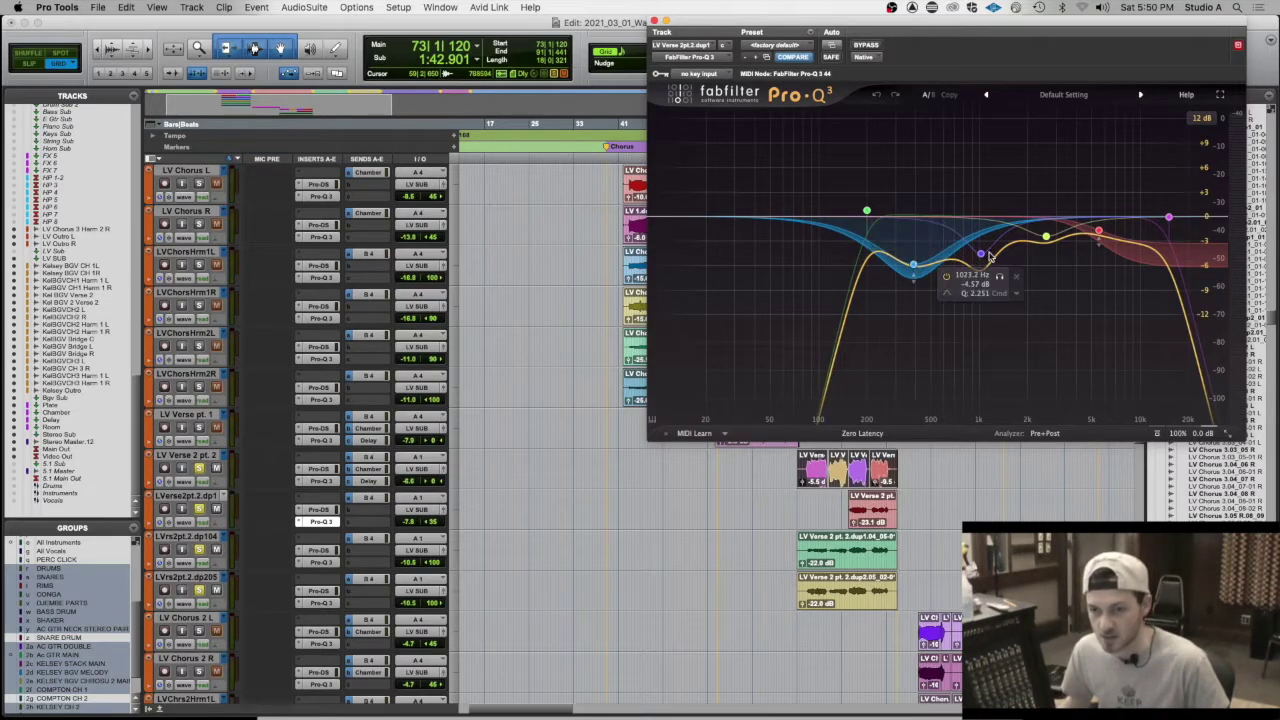
{"action": "scroll", "coordinate": [1012, 248], "scroll_direction": "up", "scroll_amount": 3}
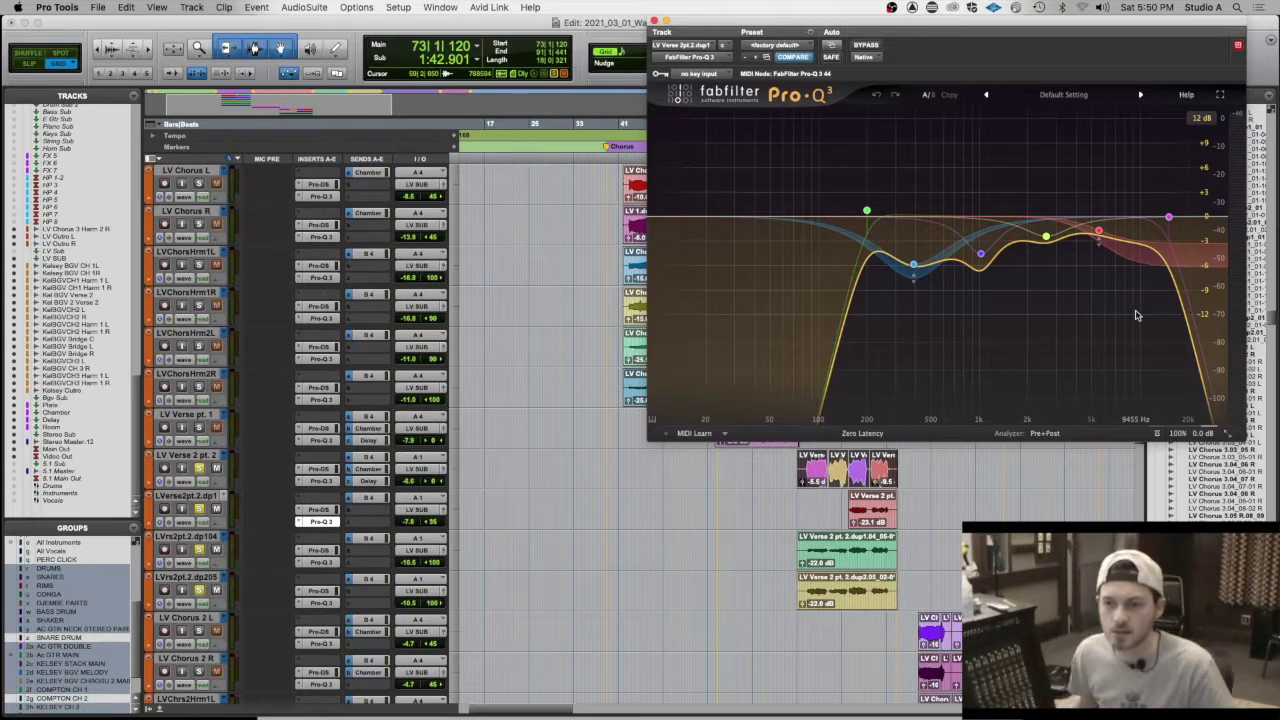
{"action": "left_click", "coordinate": [654, 20]}
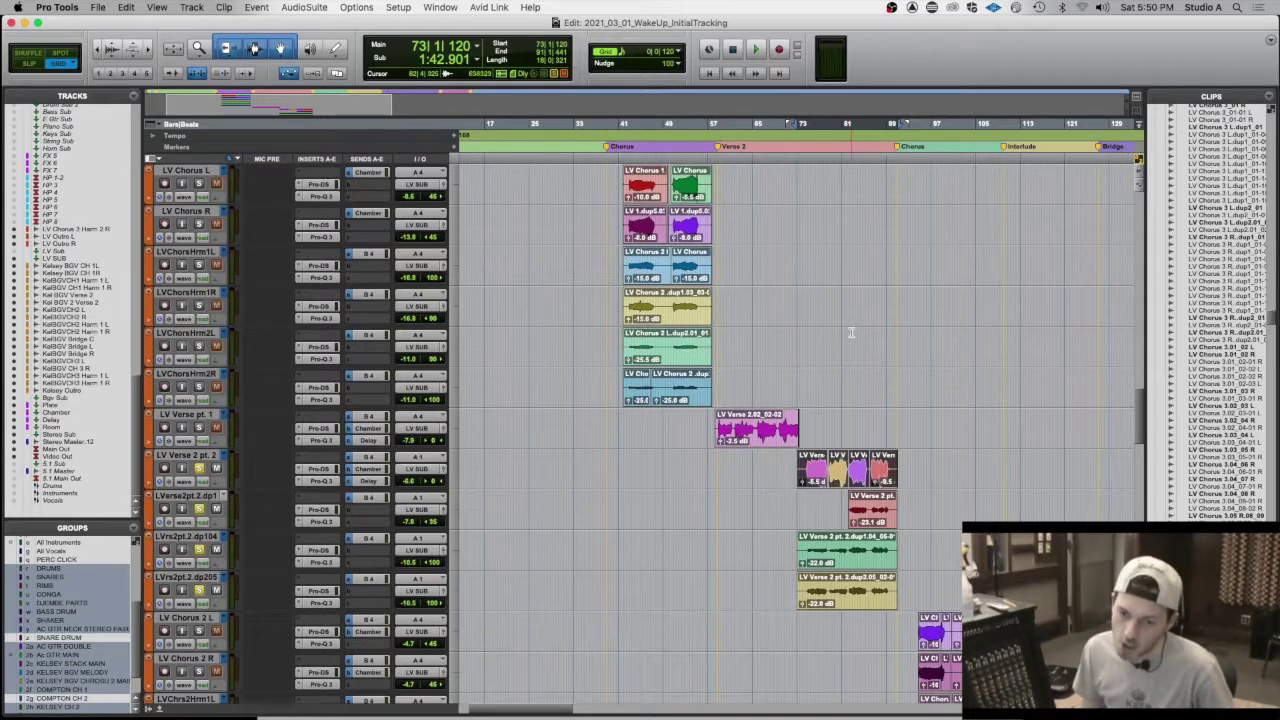
{"action": "scroll", "coordinate": [851, 333], "scroll_direction": "right", "scroll_amount": 3}
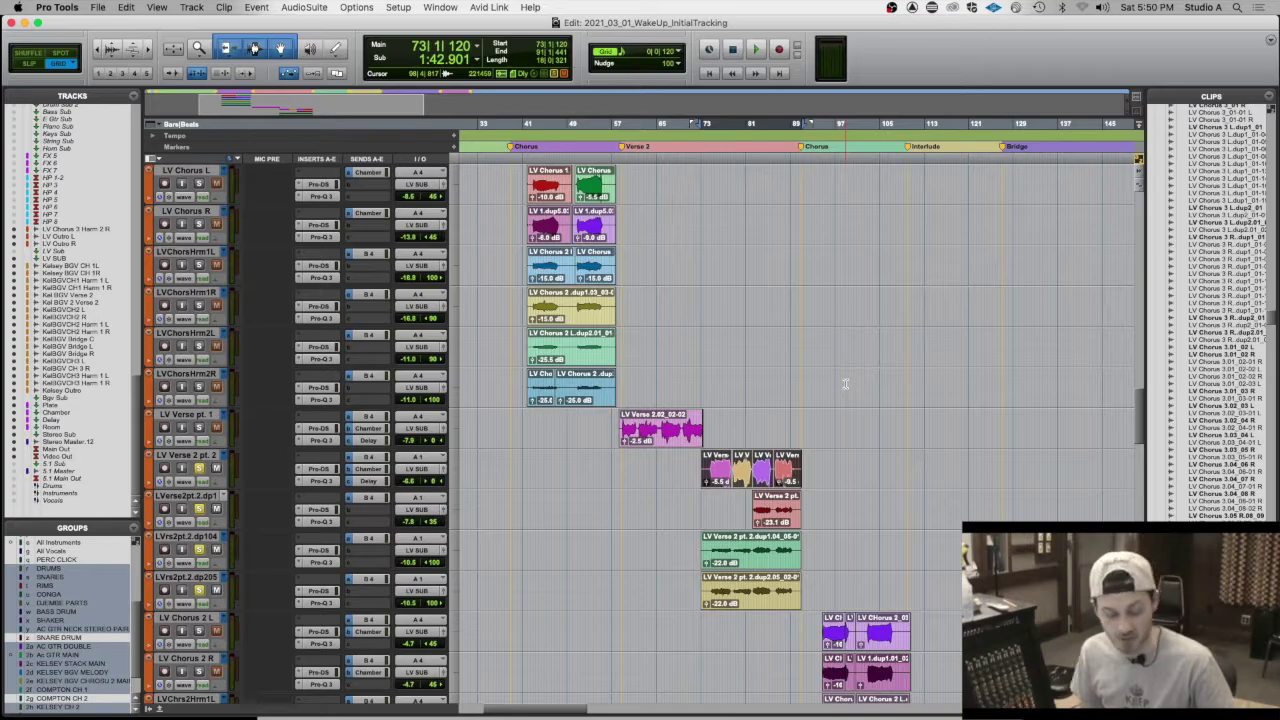
- Look over the lead vocal clips from the second chorus through the bridge, third chorus and outro
{"action": "scroll", "coordinate": [845, 383], "scroll_direction": "down", "scroll_amount": 3}
{"action": "scroll", "coordinate": [860, 381], "scroll_direction": "right", "scroll_amount": 3}
{"action": "scroll", "coordinate": [875, 380], "scroll_direction": "down", "scroll_amount": 4}
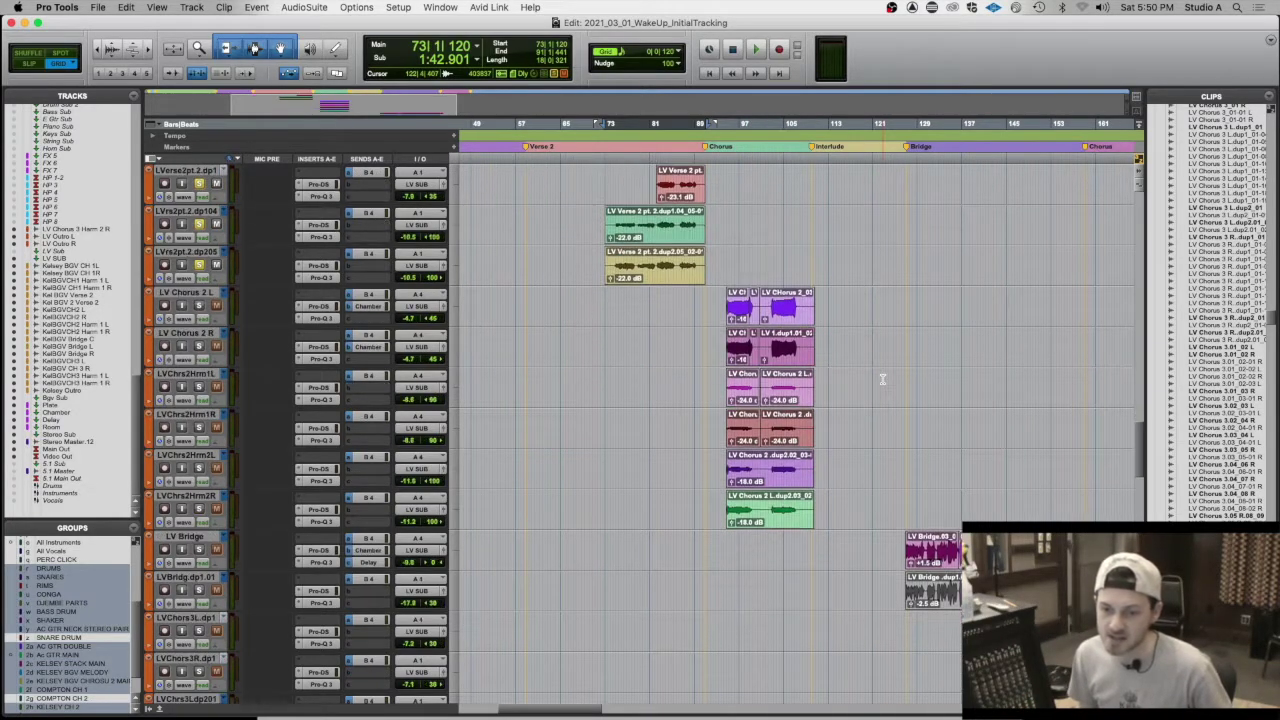
{"action": "scroll", "coordinate": [882, 379], "scroll_direction": "right", "scroll_amount": 3}
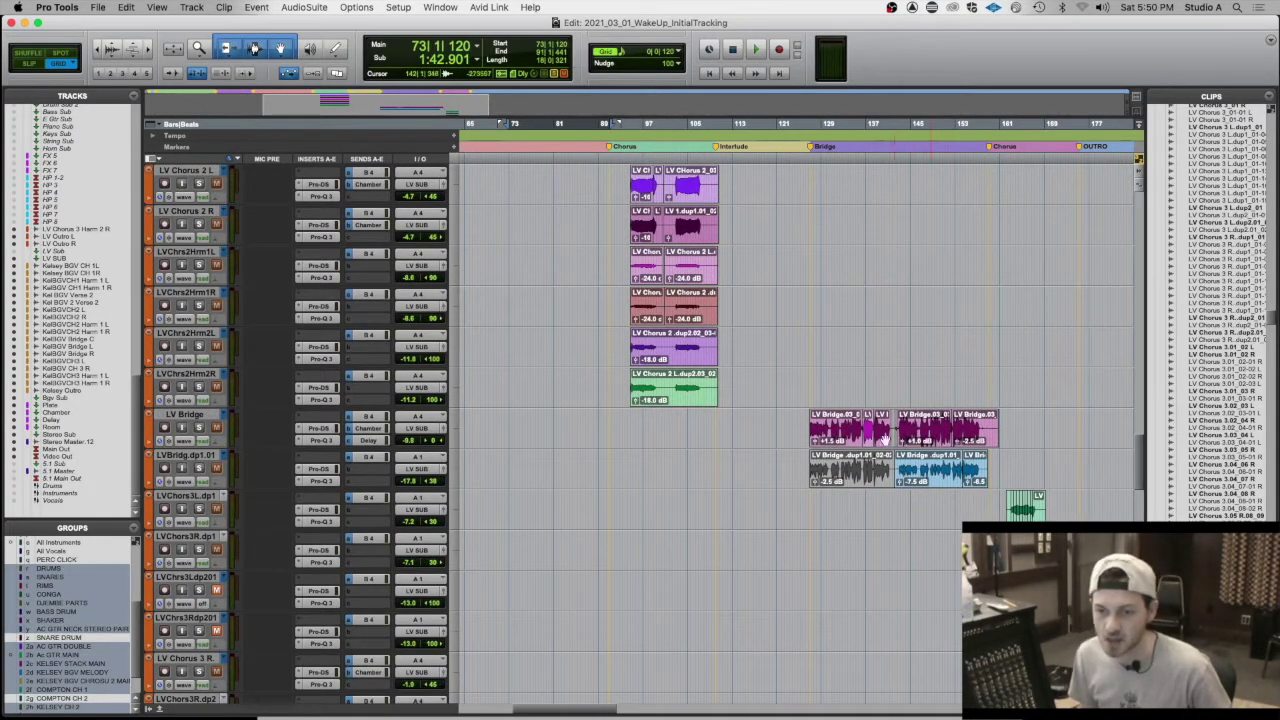
{"action": "scroll", "coordinate": [886, 441], "scroll_direction": "right", "scroll_amount": 3}
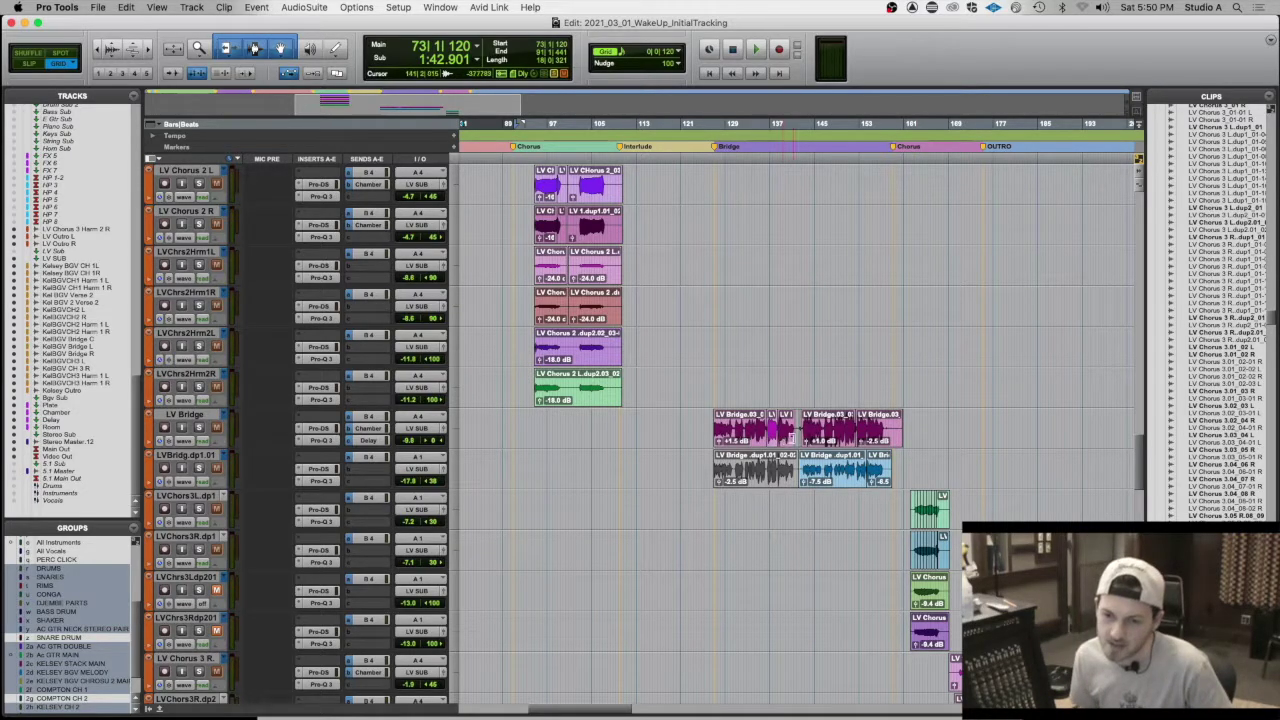
{"action": "scroll", "coordinate": [646, 526], "scroll_direction": "down", "scroll_amount": 3}
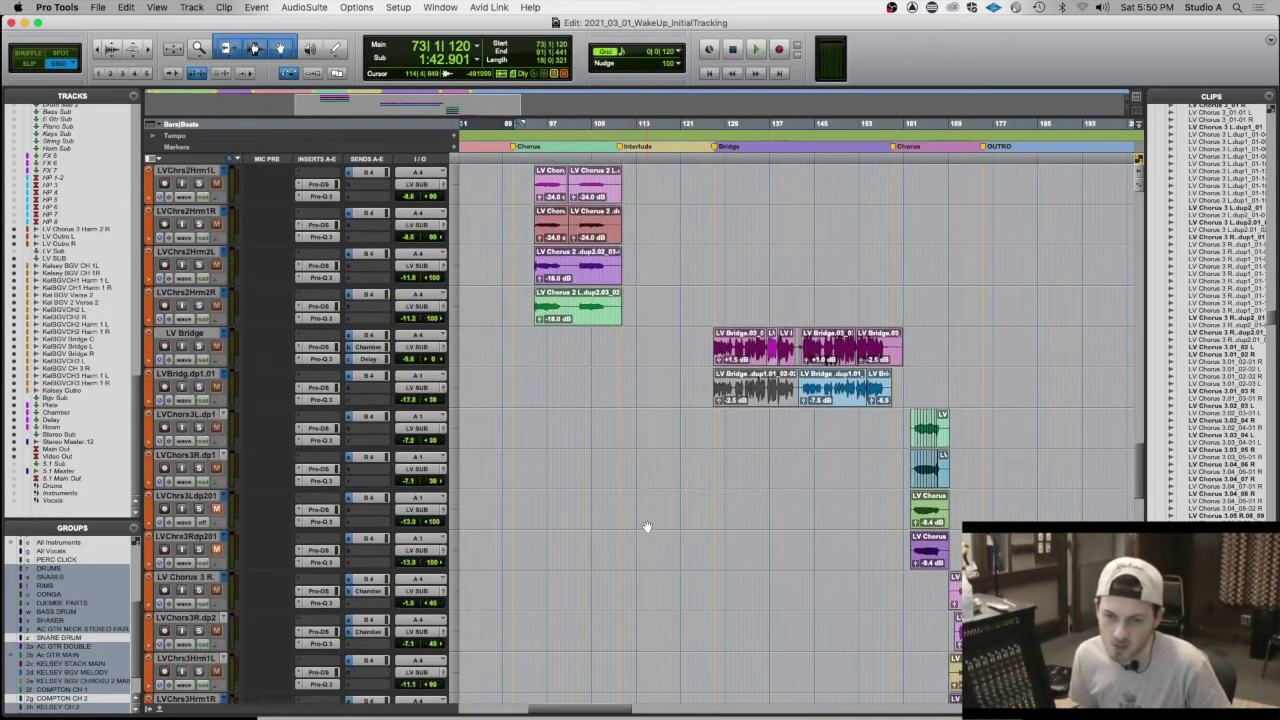
{"action": "scroll", "coordinate": [646, 526], "scroll_direction": "up", "scroll_amount": 2}
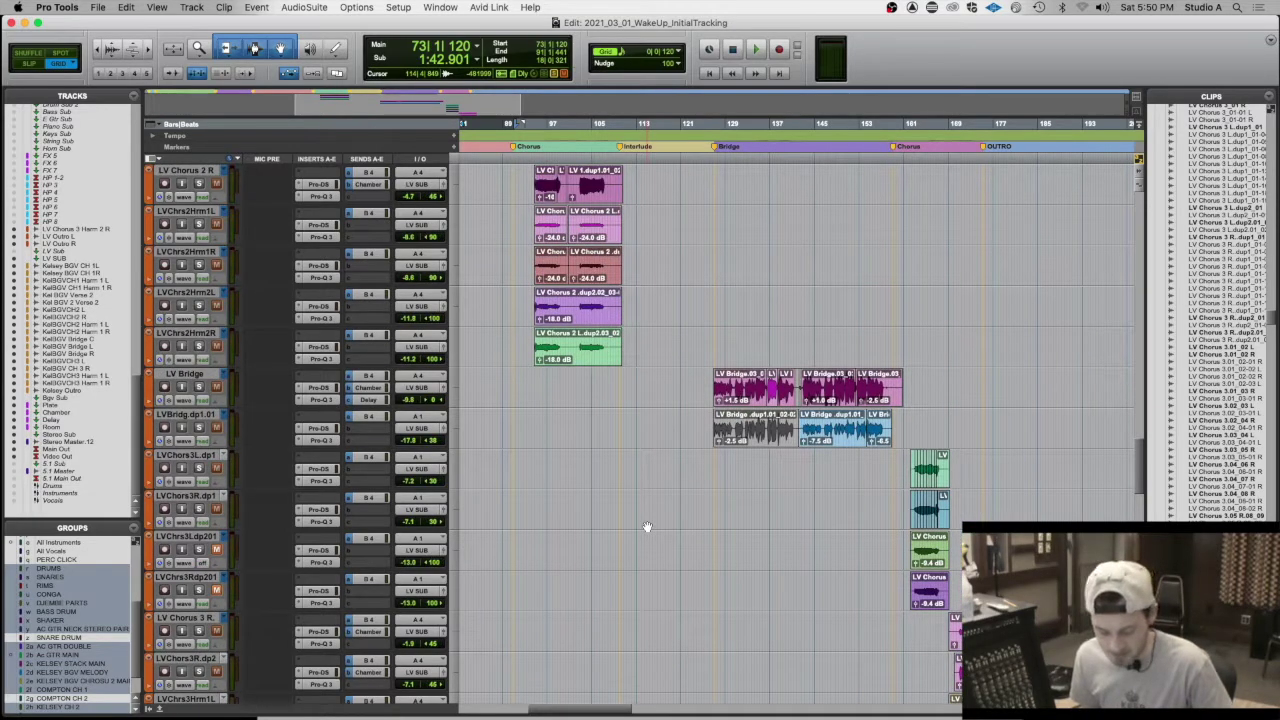
{"action": "scroll", "coordinate": [737, 477], "scroll_direction": "right", "scroll_amount": 10}
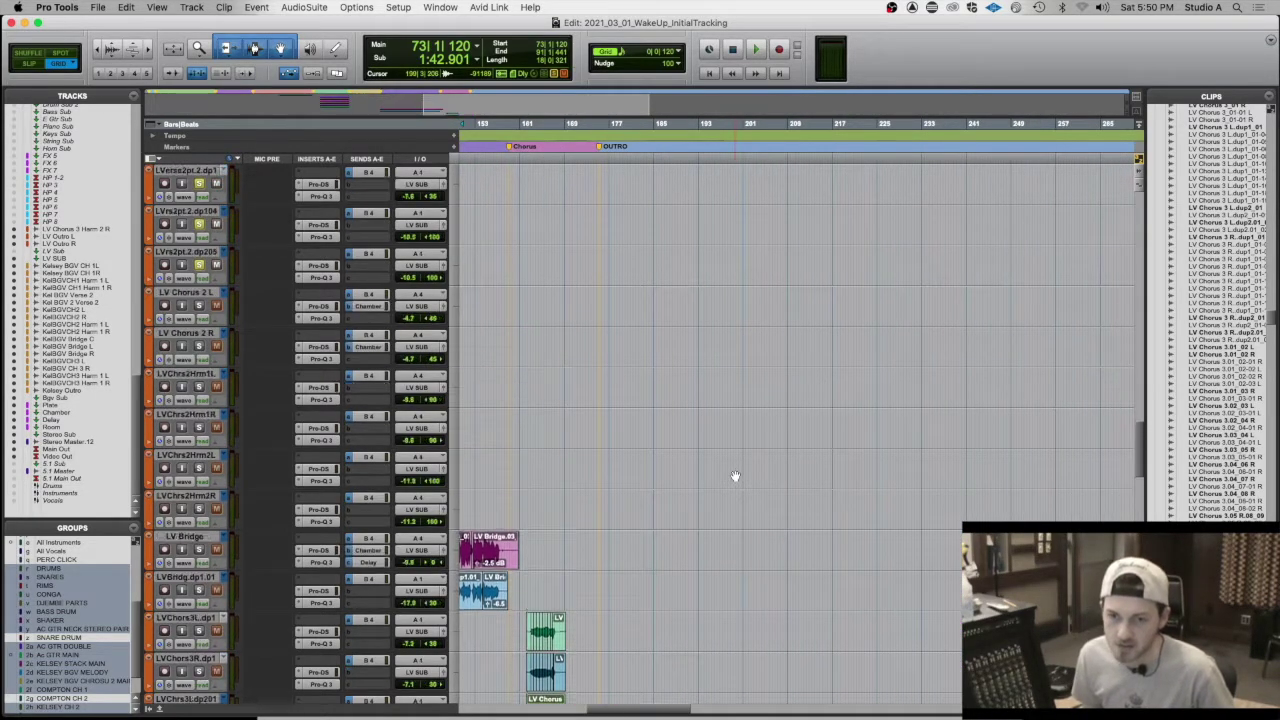
{"action": "scroll", "coordinate": [735, 476], "scroll_direction": "up", "scroll_amount": 8}
{"action": "scroll", "coordinate": [735, 476], "scroll_direction": "up", "scroll_amount": 2}
{"action": "scroll", "coordinate": [657, 428], "scroll_direction": "up", "scroll_amount": 2}
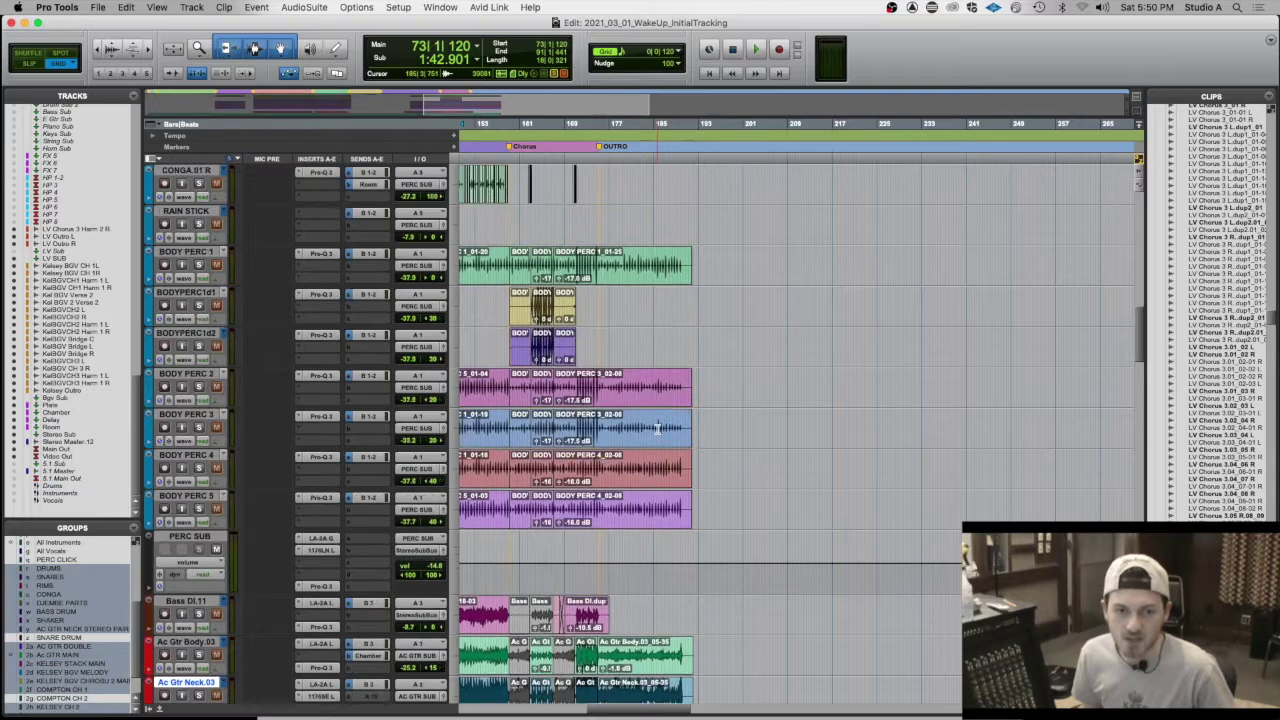
{"action": "scroll", "coordinate": [657, 428], "scroll_direction": "down", "scroll_amount": 20}
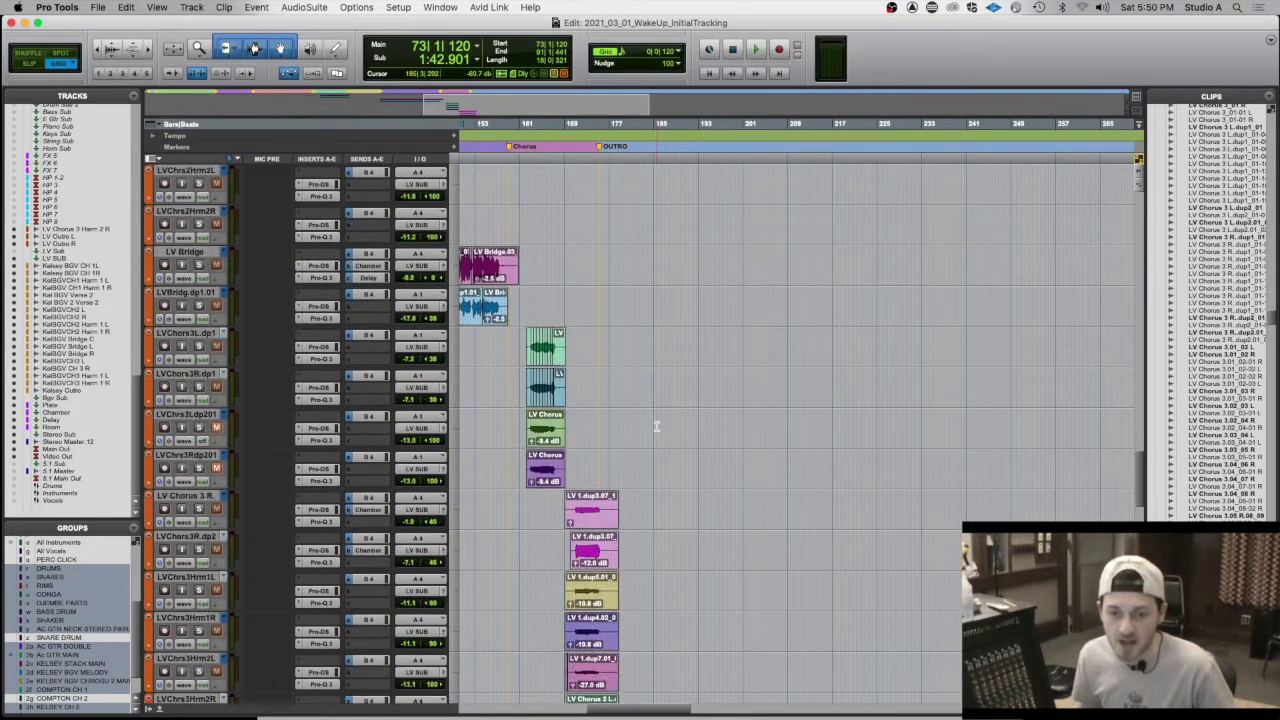
{"action": "scroll", "coordinate": [655, 427], "scroll_direction": "down", "scroll_amount": 2}
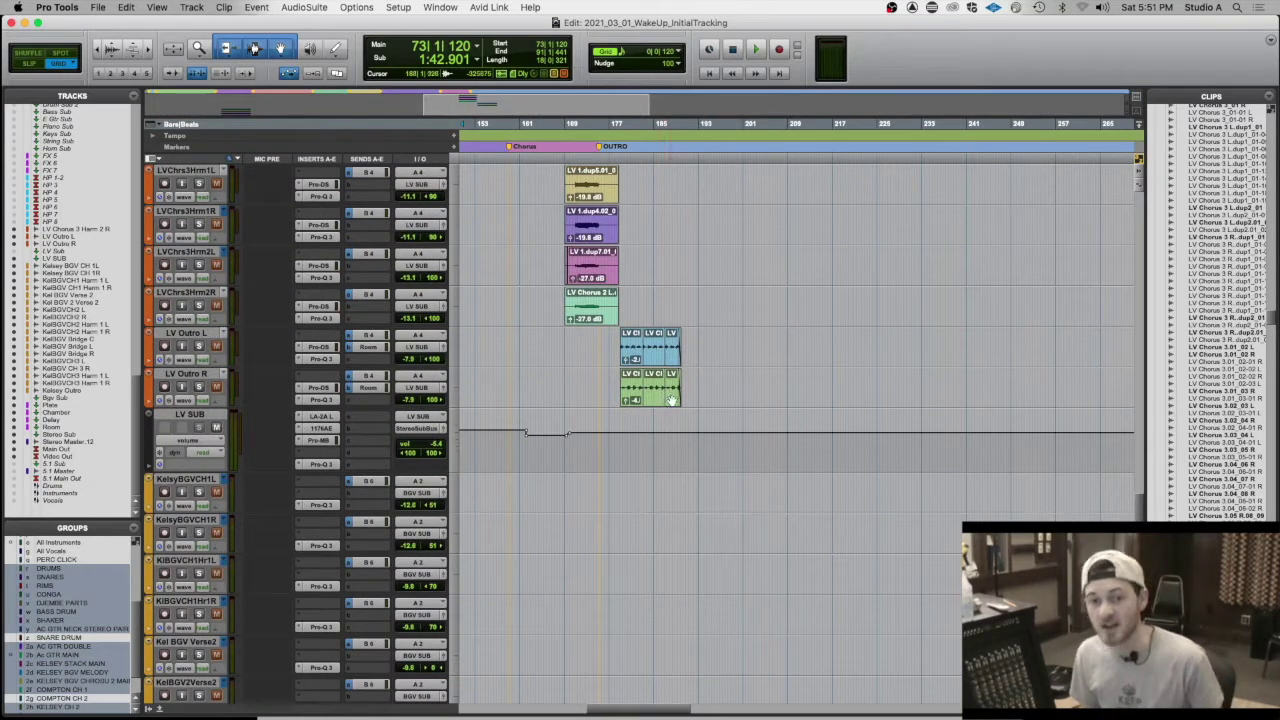
- Select the last clip on LV Outro R, solo the LV Outro L and R tracks, and audition the ending
{"action": "left_click", "coordinate": [670, 398]}
{"action": "left_click", "coordinate": [197, 387]}
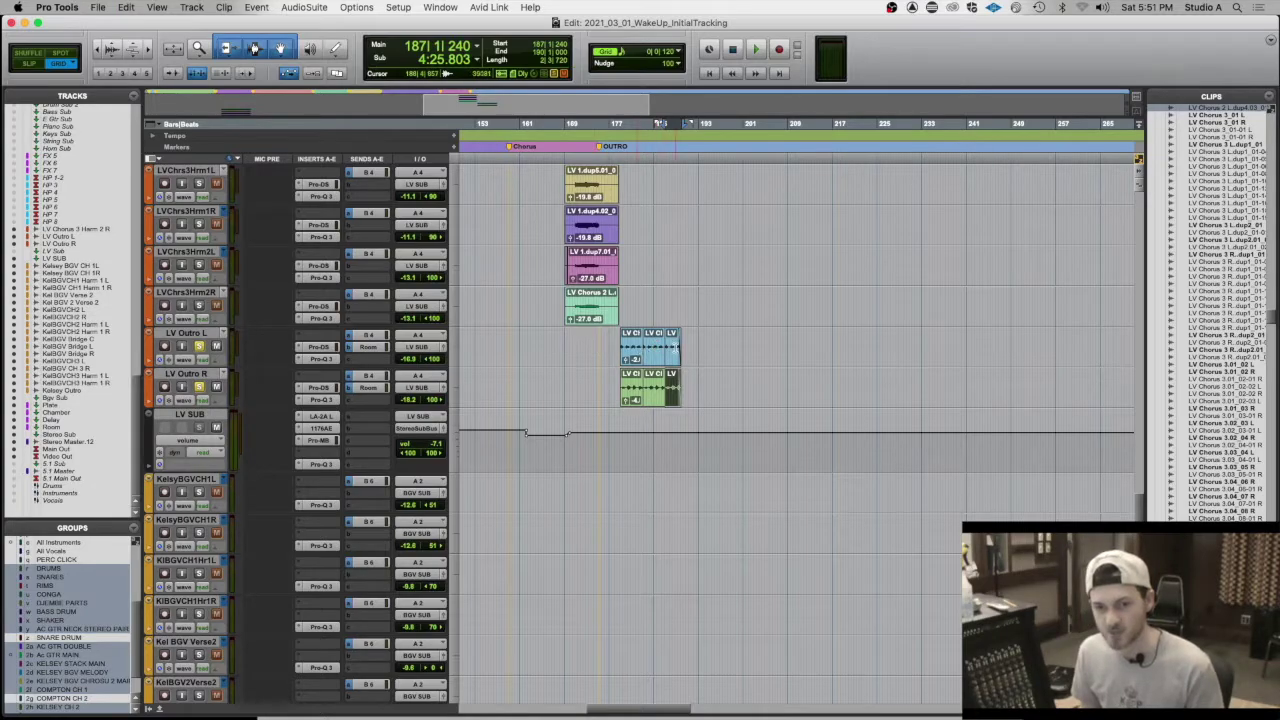
{"action": "key", "text": "space"}
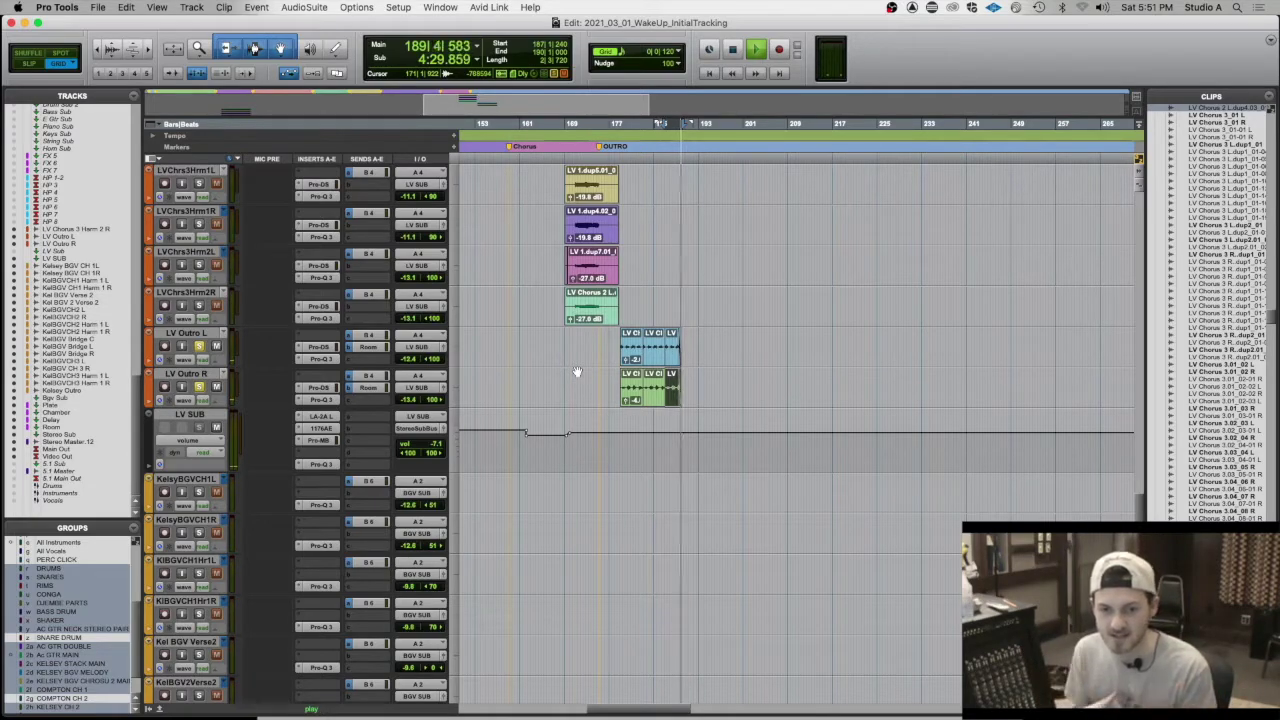
{"action": "key", "text": "space"}
{"action": "key", "text": "space"}
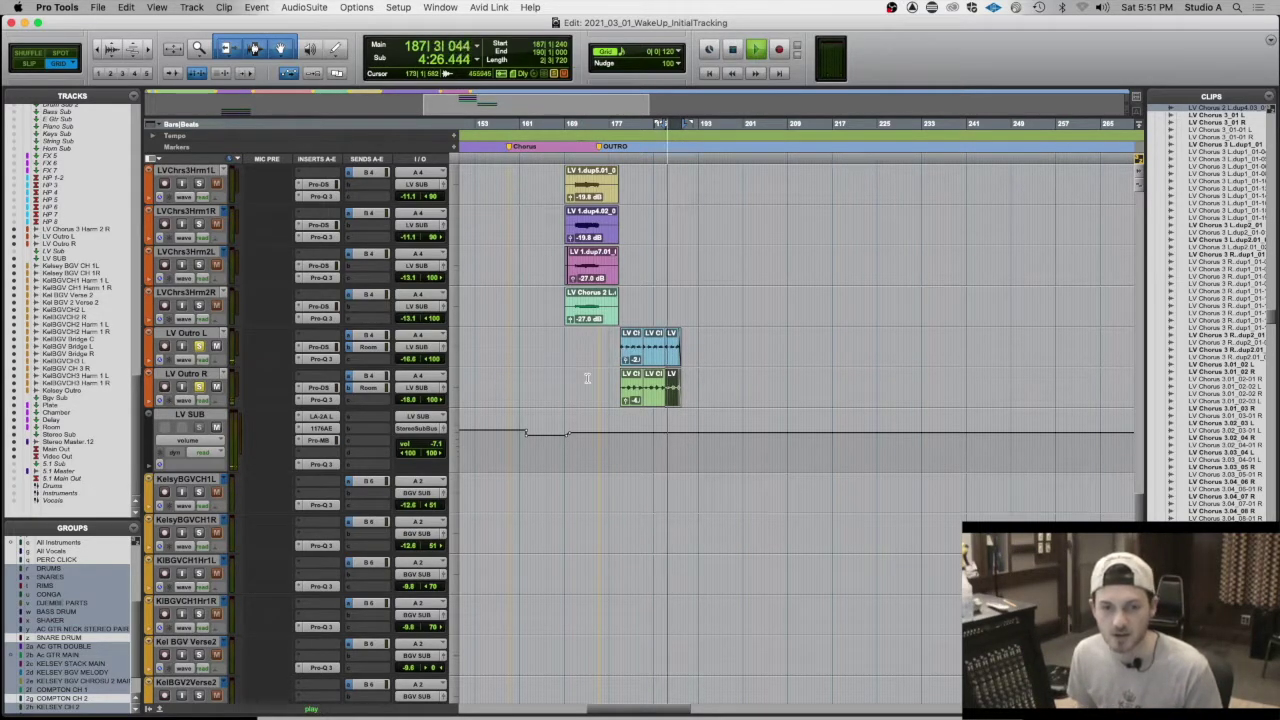
{"action": "scroll", "coordinate": [585, 370], "scroll_direction": "down", "scroll_amount": 1}
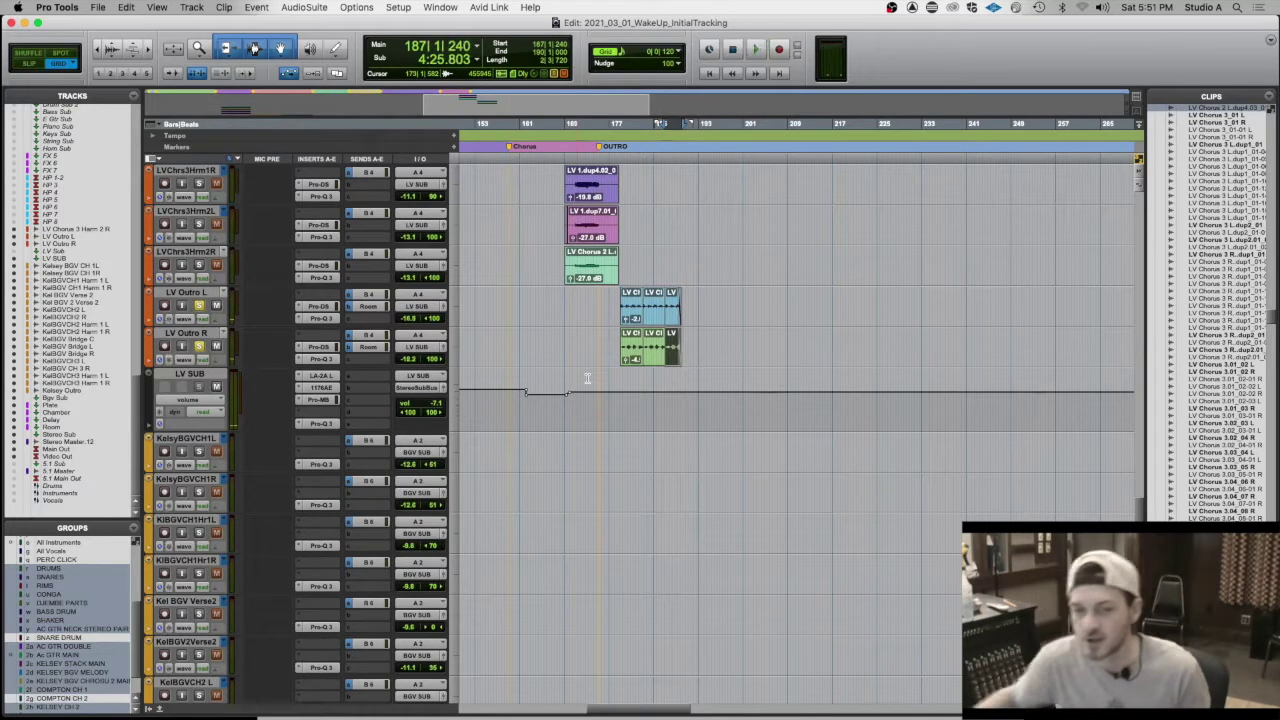
{"action": "scroll", "coordinate": [587, 378], "scroll_direction": "down", "scroll_amount": 4}
{"action": "key", "text": "space"}
- Return to the session start and examine the routing, sends and inserts on the lead vocal, background vocal and effects tracks
{"action": "scroll", "coordinate": [590, 380], "scroll_direction": "down", "scroll_amount": 15}
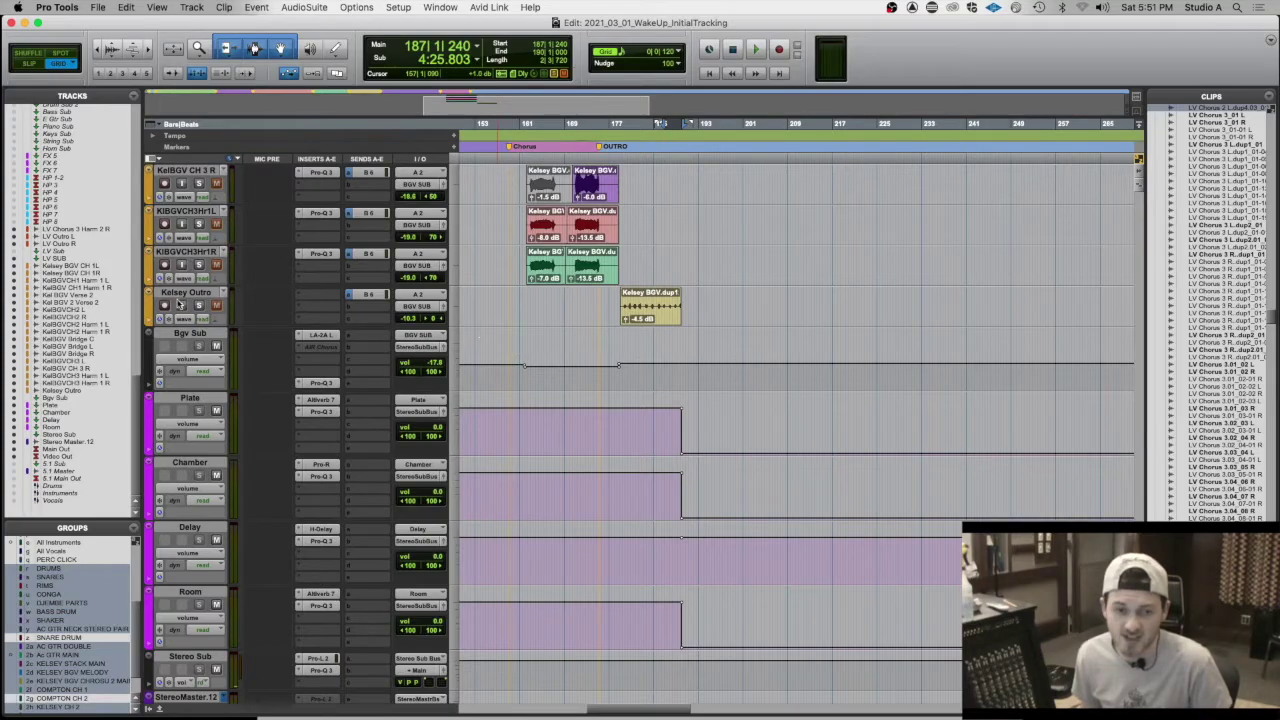
{"action": "key", "text": "Return"}
{"action": "scroll", "coordinate": [634, 434], "scroll_direction": "up", "scroll_amount": 15}
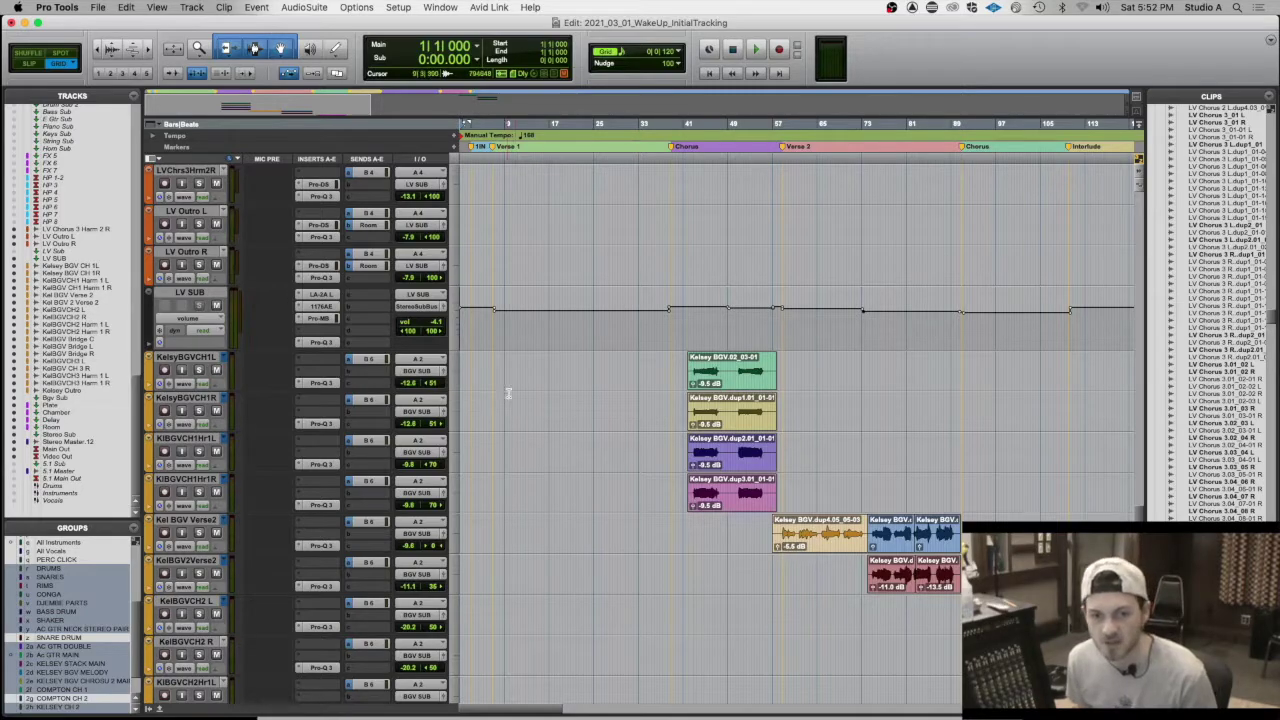
{"action": "scroll", "coordinate": [418, 374], "scroll_direction": "up", "scroll_amount": 10}
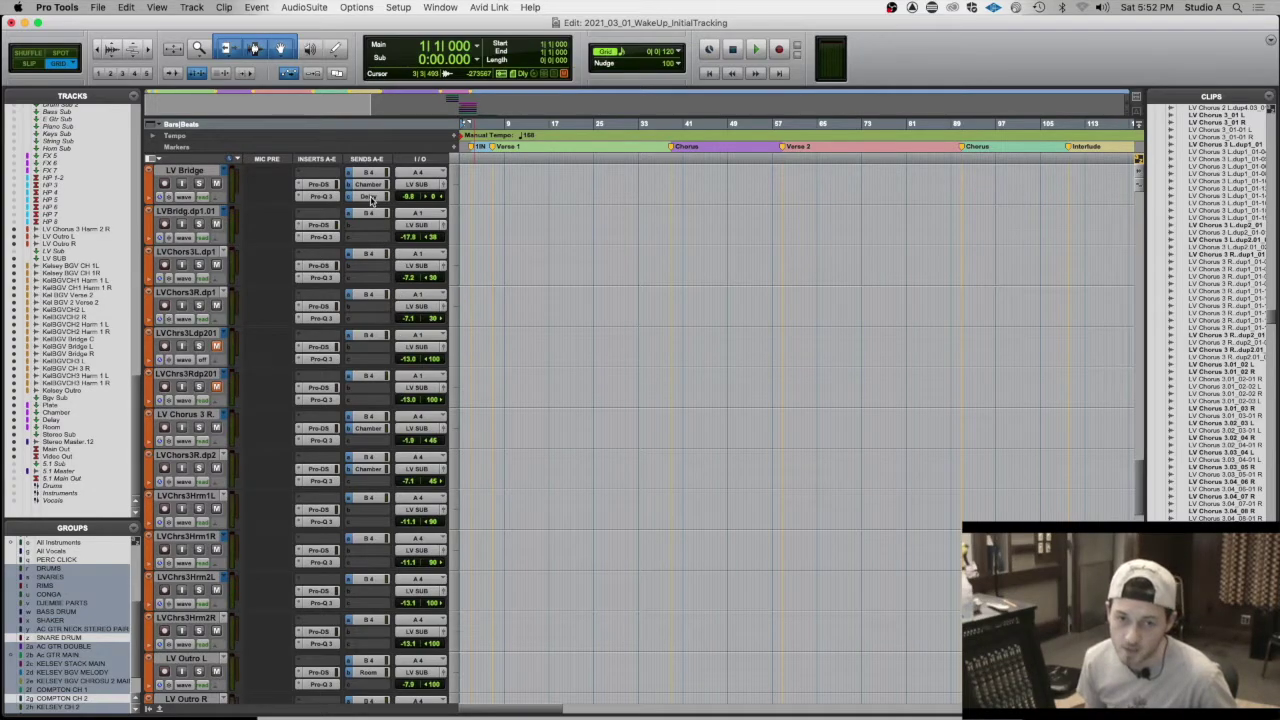
{"action": "scroll", "coordinate": [355, 287], "scroll_direction": "down", "scroll_amount": 10}
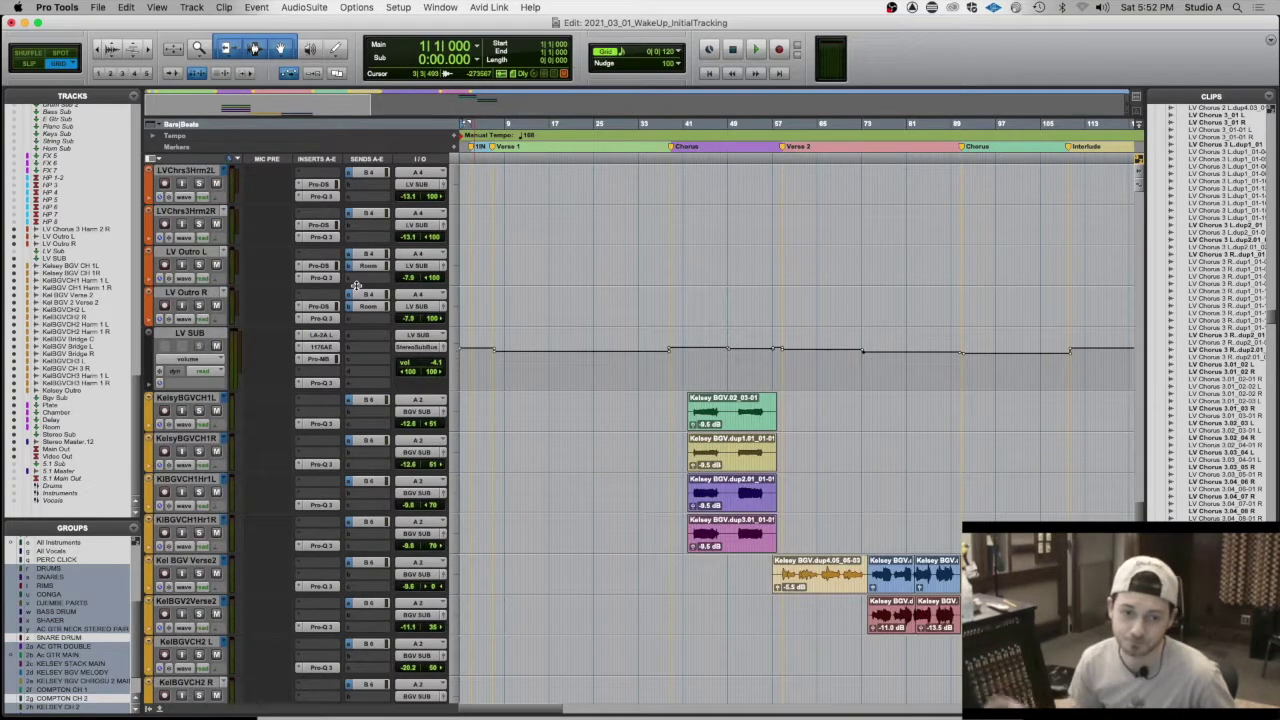
{"action": "scroll", "coordinate": [355, 287], "scroll_direction": "down", "scroll_amount": 2}
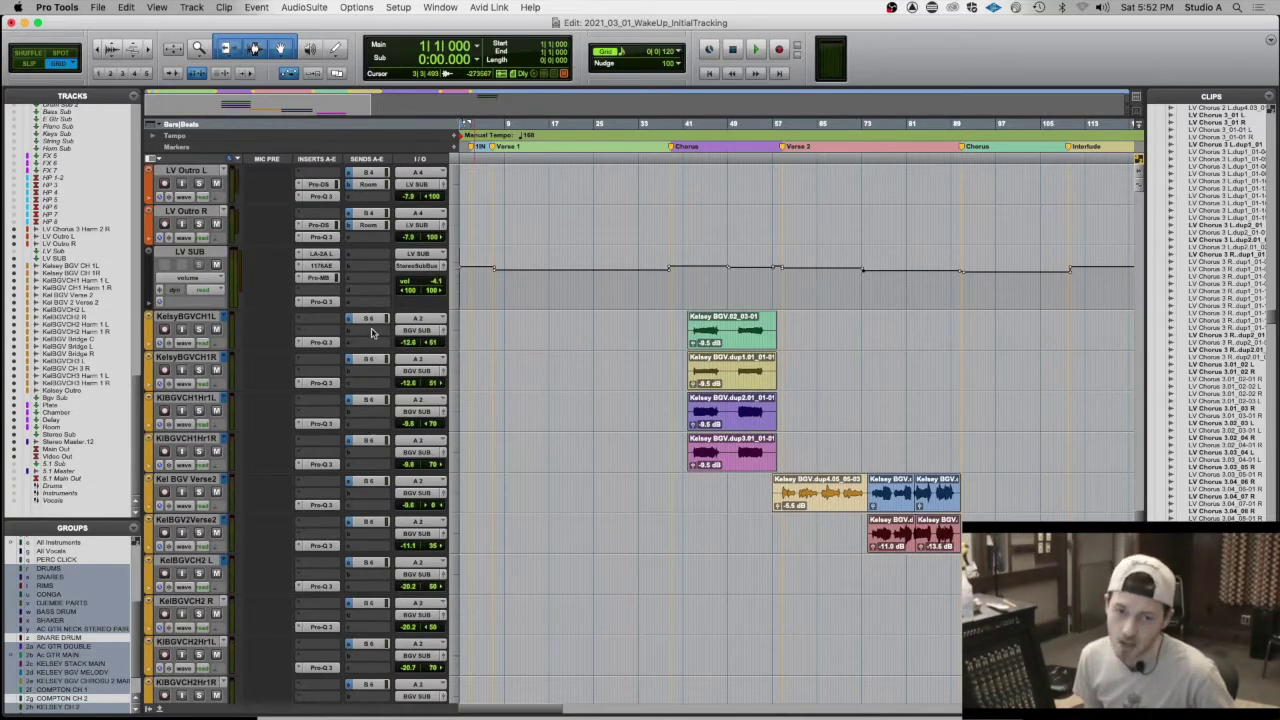
{"action": "scroll", "coordinate": [370, 333], "scroll_direction": "down", "scroll_amount": 15}
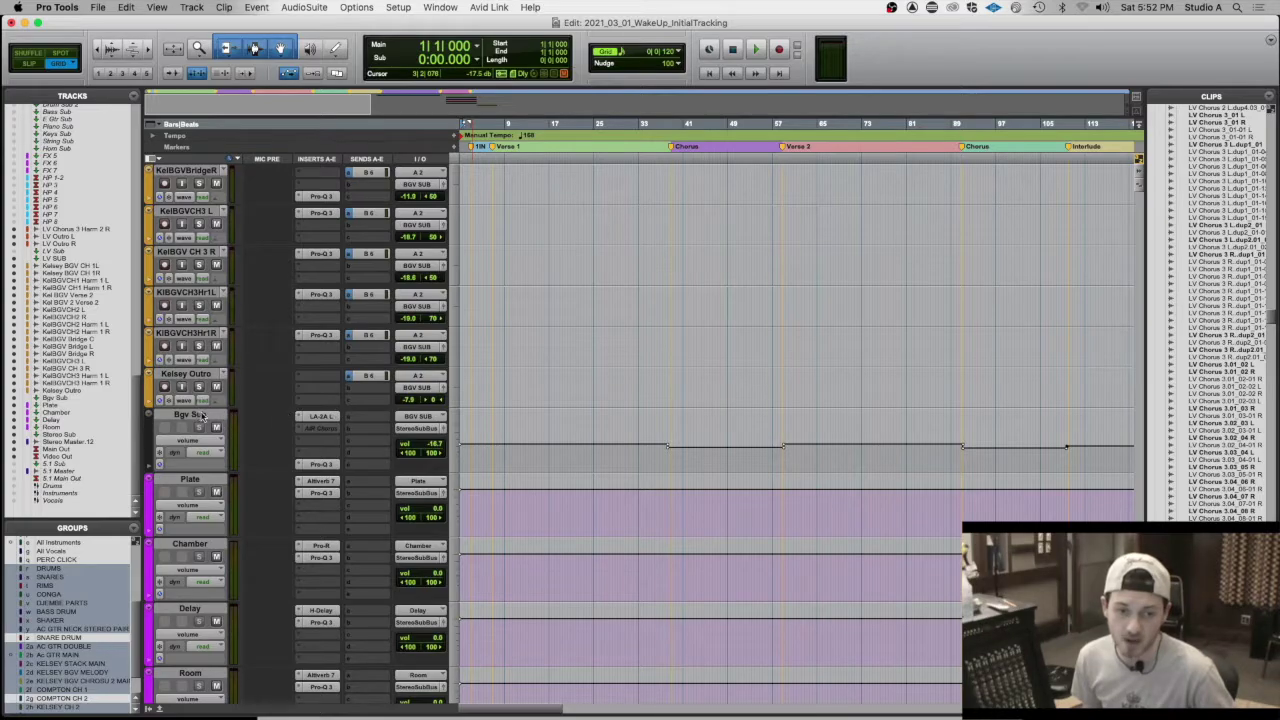
{"action": "scroll", "coordinate": [336, 310], "scroll_direction": "up", "scroll_amount": 2}
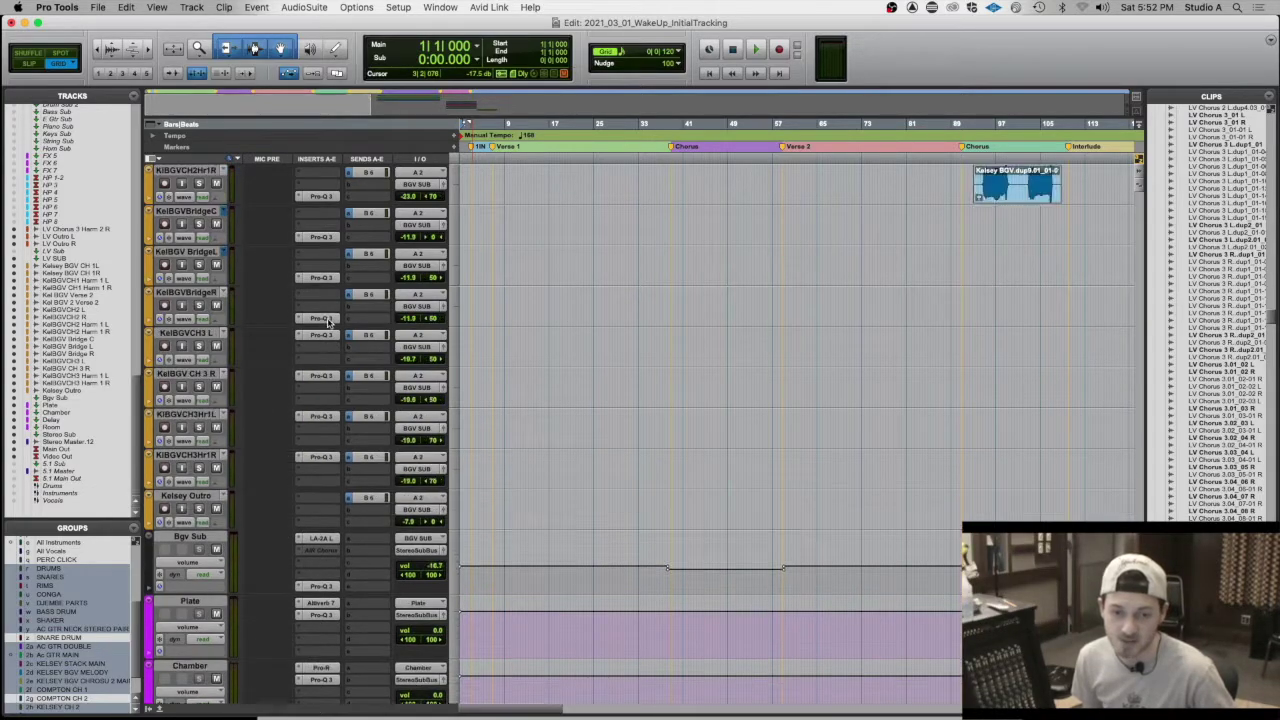
{"action": "scroll", "coordinate": [336, 355], "scroll_direction": "up", "scroll_amount": 10}
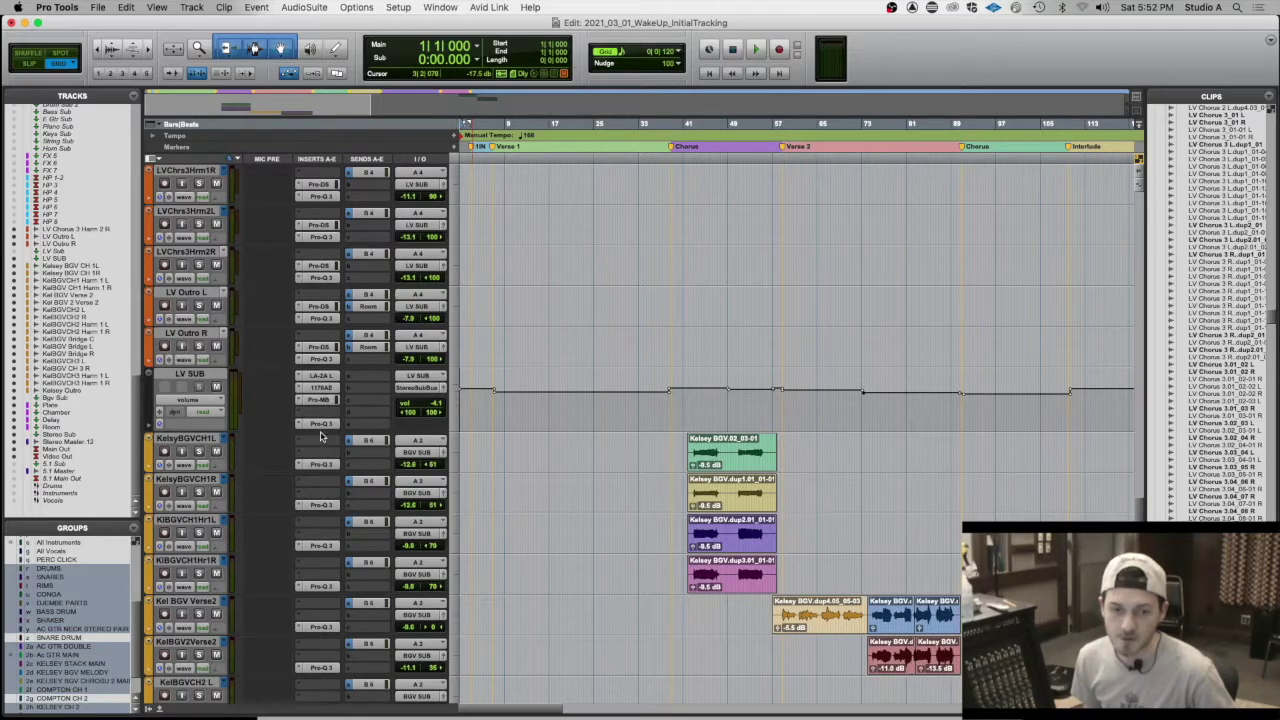
- Inspect the Pro-Q 3 curve and the LA-2A compressor settings on LV SUB, closing each plug-in window
{"action": "left_click", "coordinate": [319, 424]}
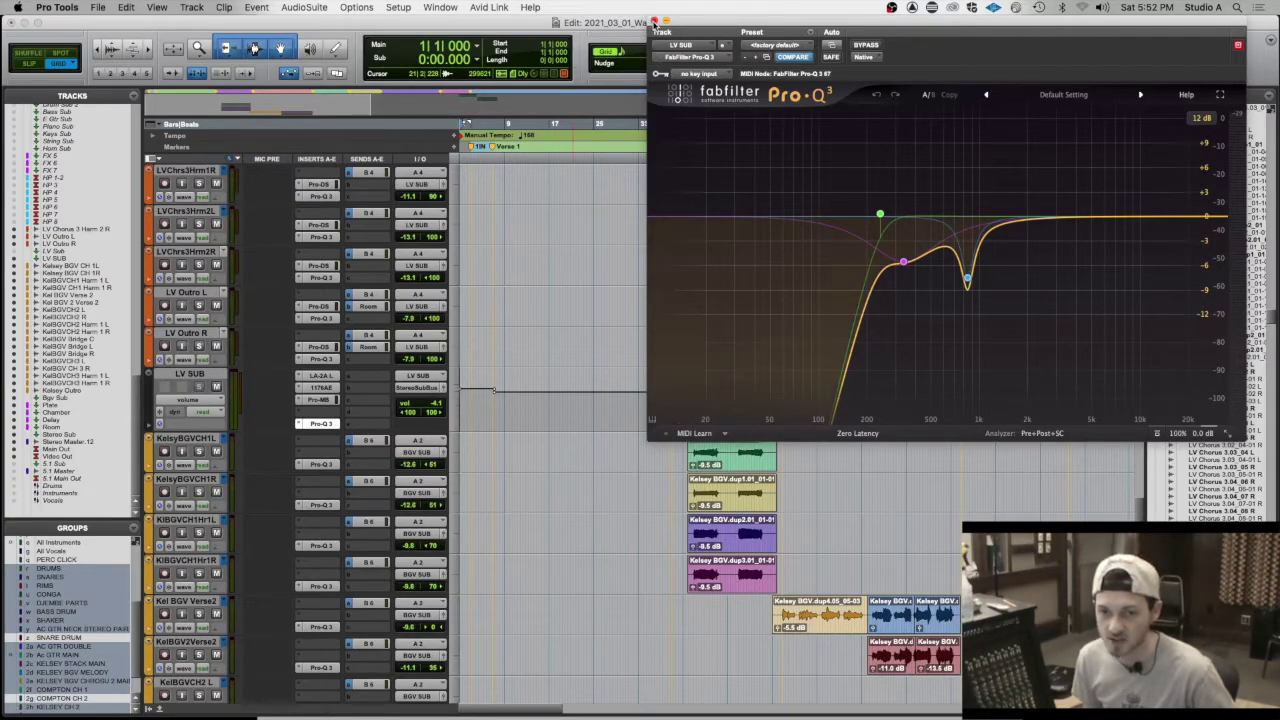
{"action": "left_click", "coordinate": [654, 20]}
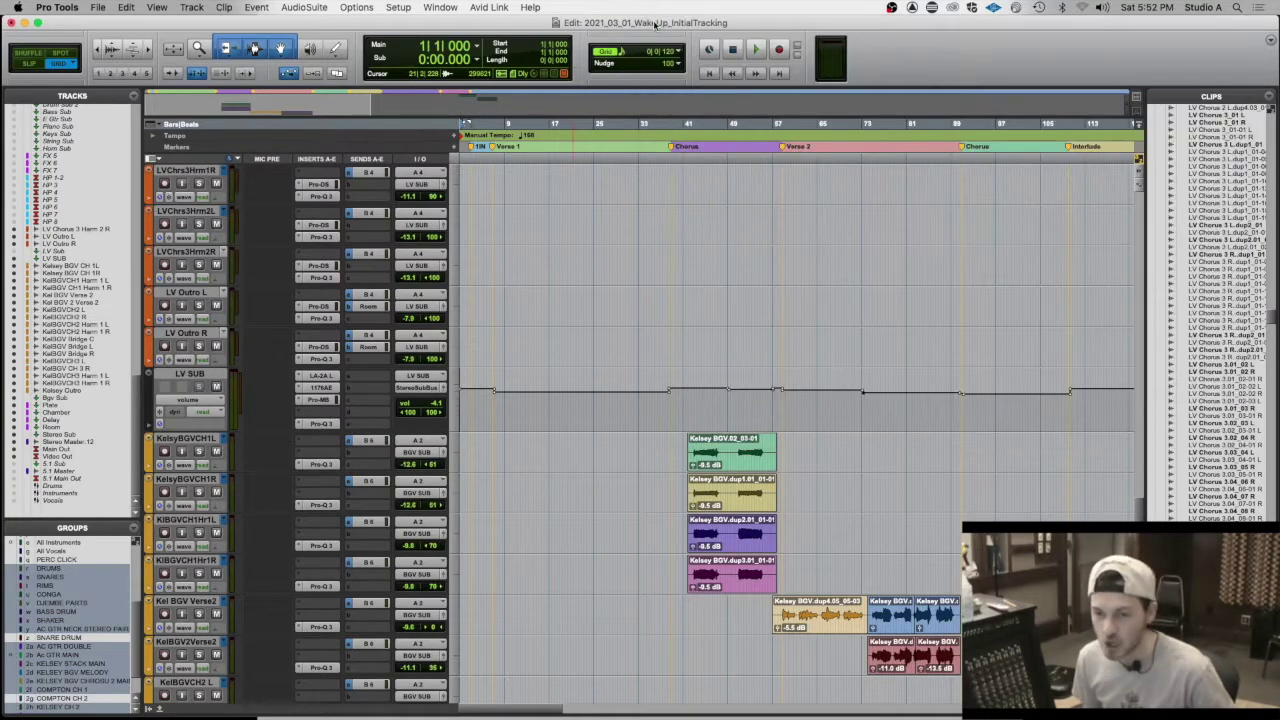
{"action": "left_click", "coordinate": [322, 376]}
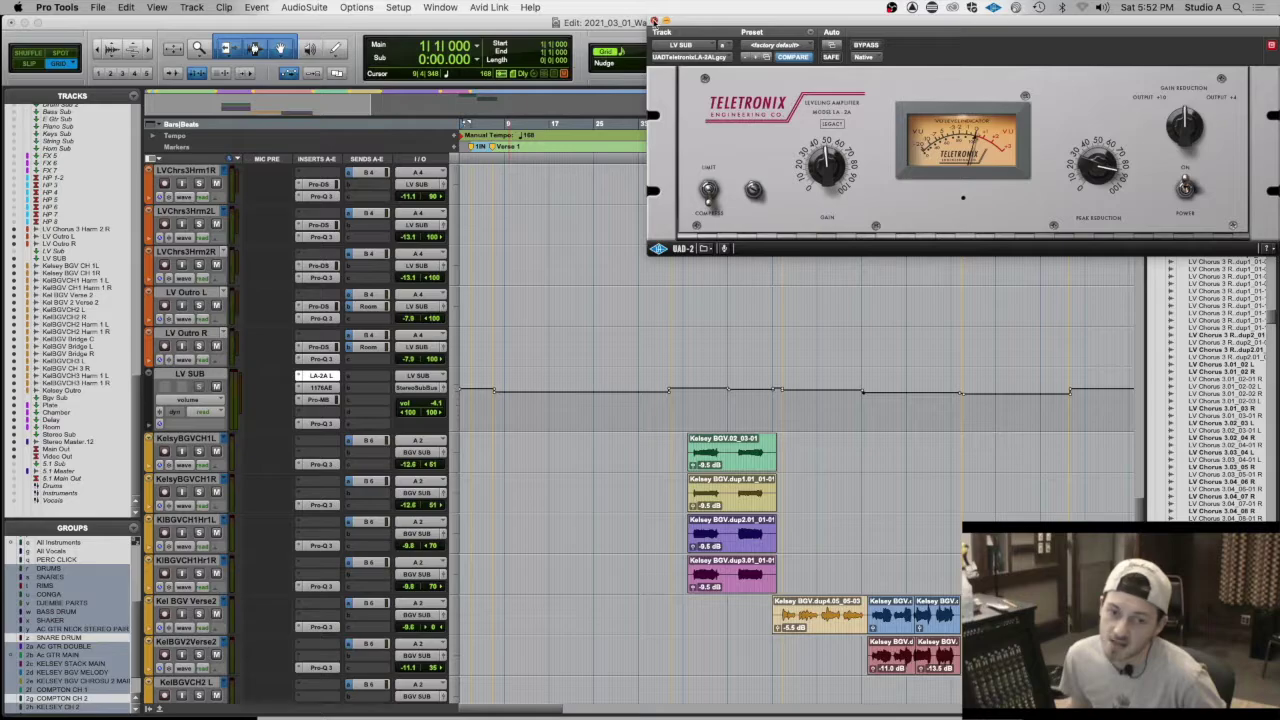
{"action": "left_click", "coordinate": [654, 21]}
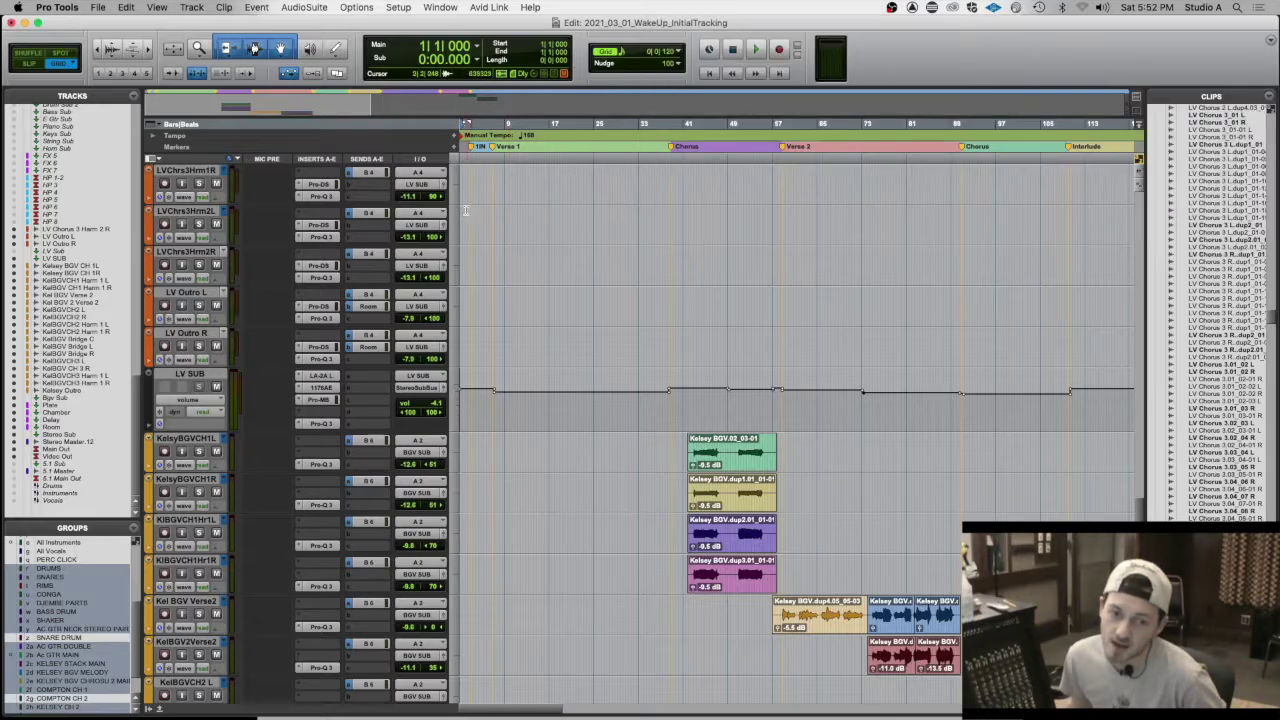
- Inspect the 1176AE limiter and the Pro-MB multiband settings on LV SUB, closing each plug-in window
{"action": "left_click", "coordinate": [326, 390]}
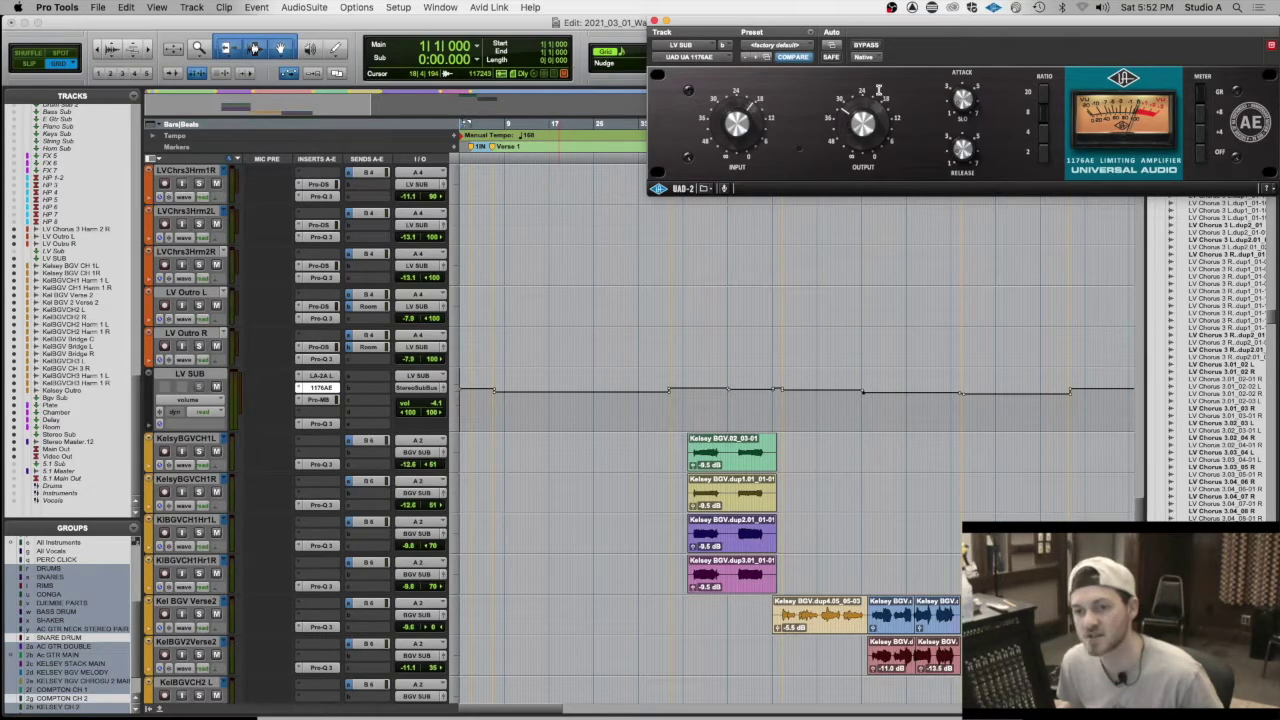
{"action": "left_click", "coordinate": [653, 21]}
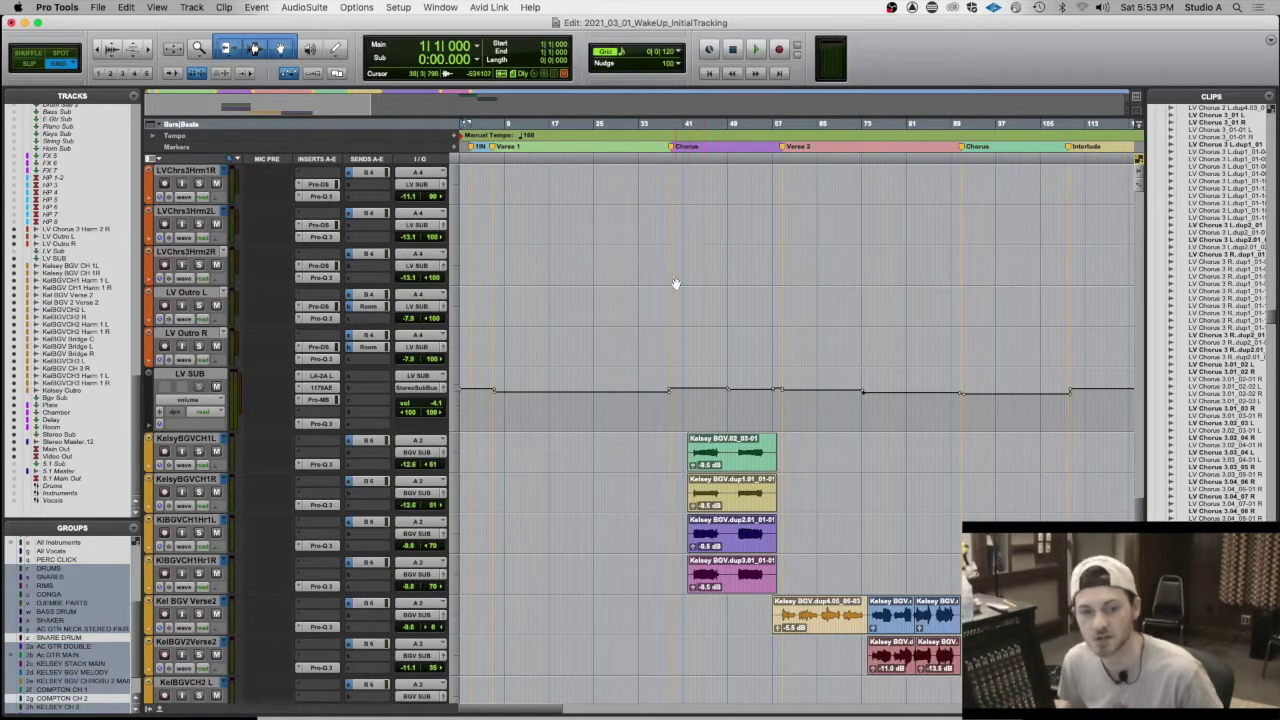
{"action": "left_click", "coordinate": [334, 400]}
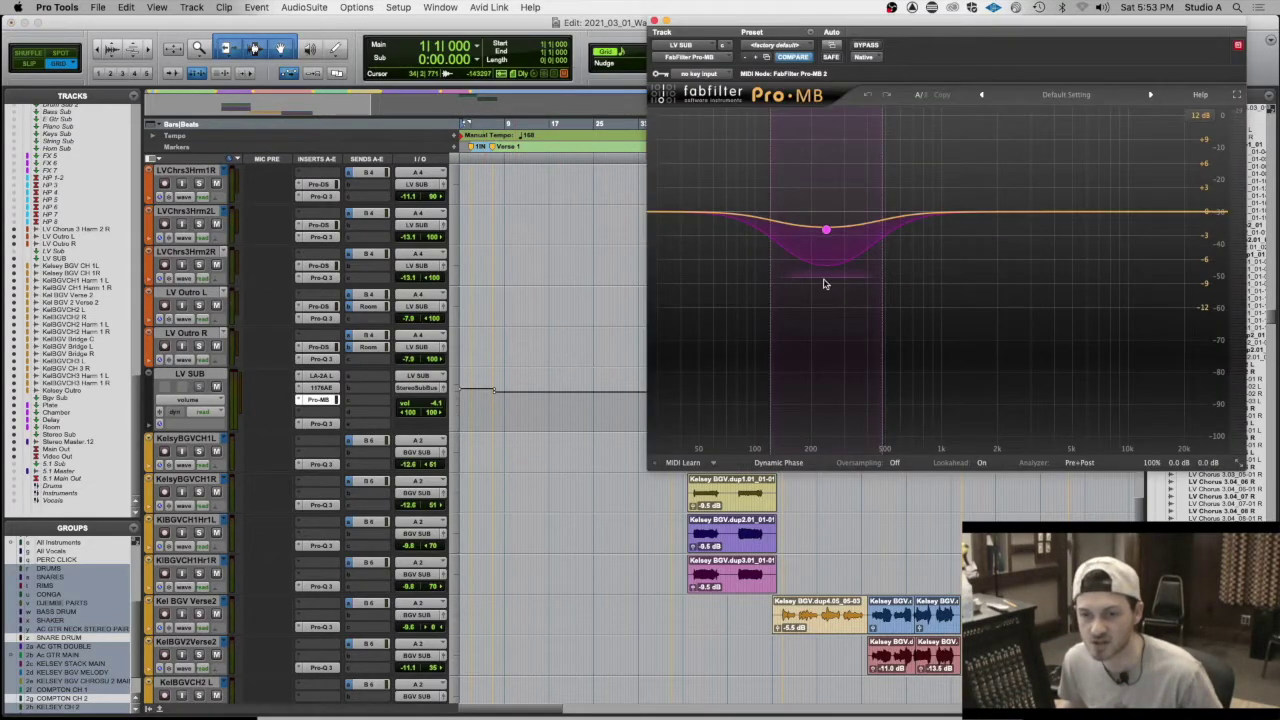
{"action": "left_click", "coordinate": [655, 21]}
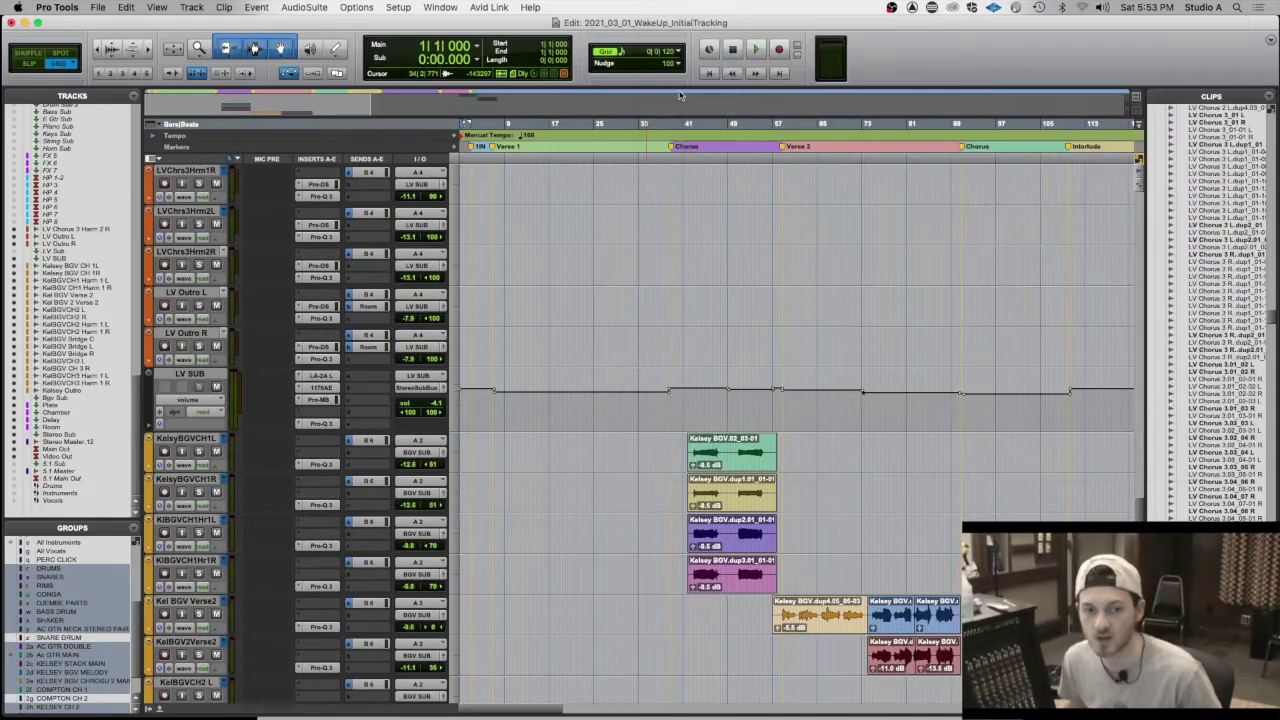
- Select the opening first-chorus background vocal clips, solo the four first-chorus lead and harmony background tracks, and play them
{"action": "scroll", "coordinate": [814, 300], "scroll_direction": "down", "scroll_amount": 1}
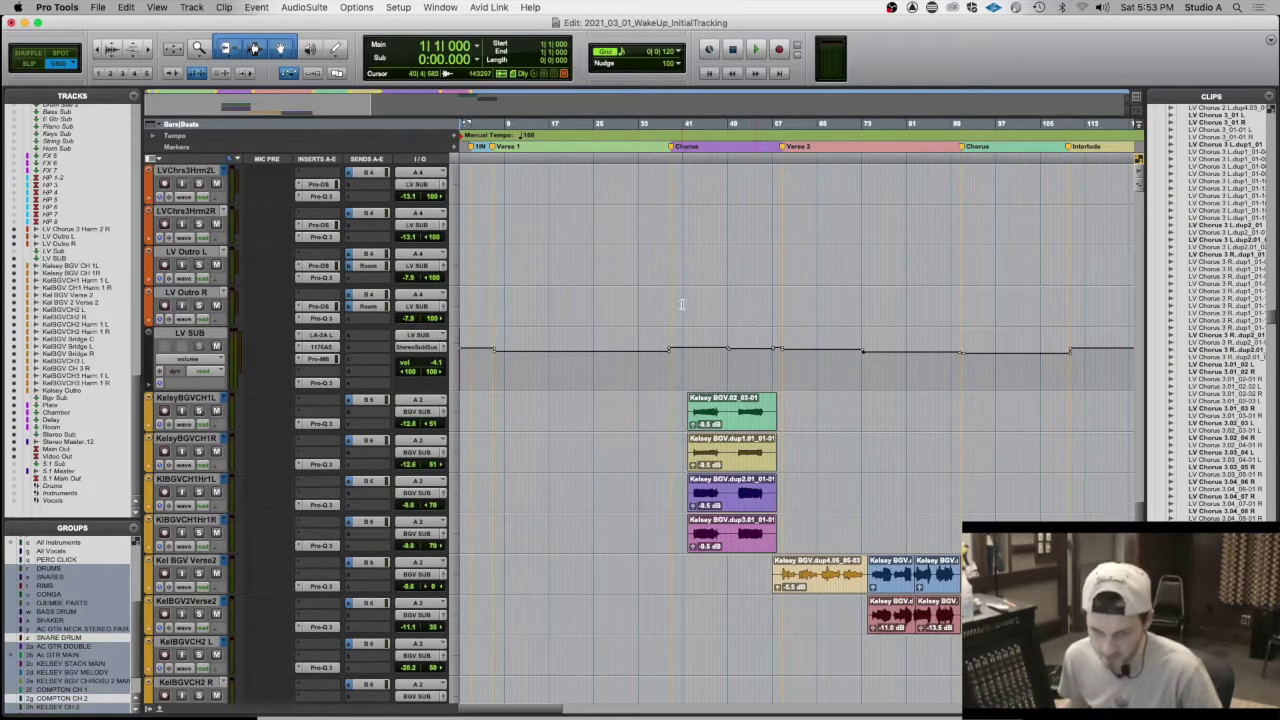
{"action": "key", "text": "super+bracketleft"}
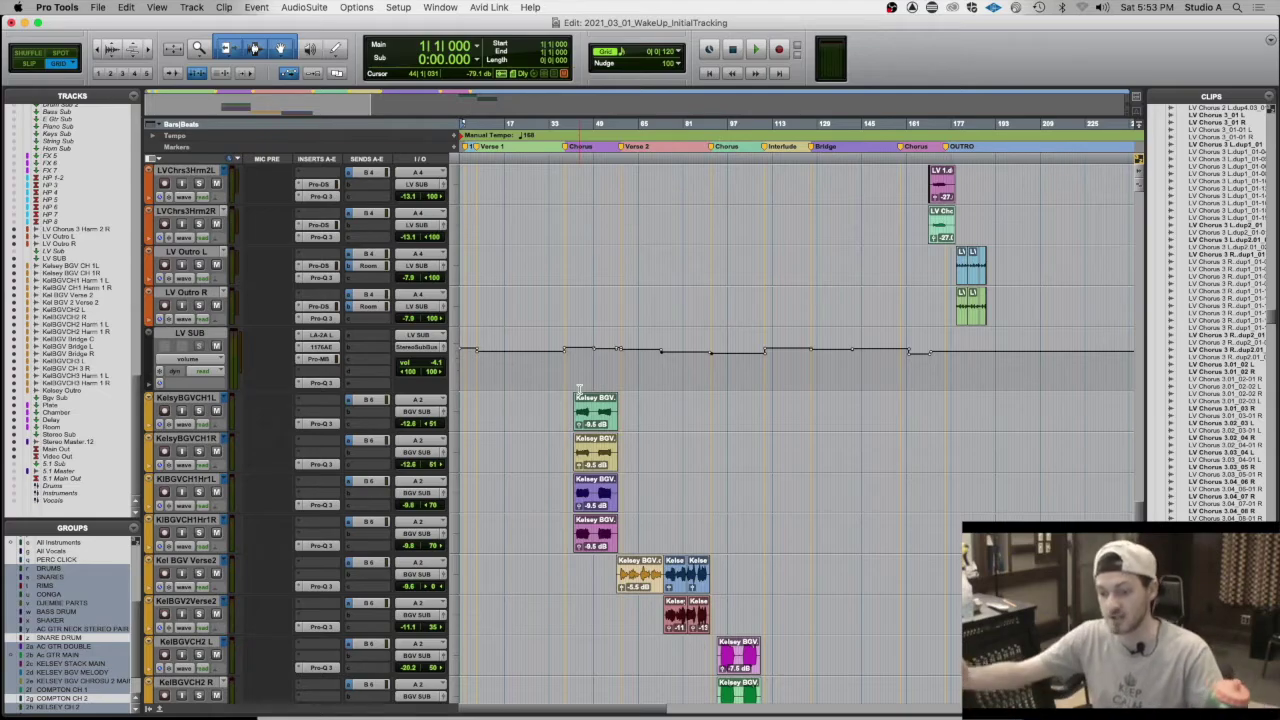
{"action": "left_click", "coordinate": [590, 416]}
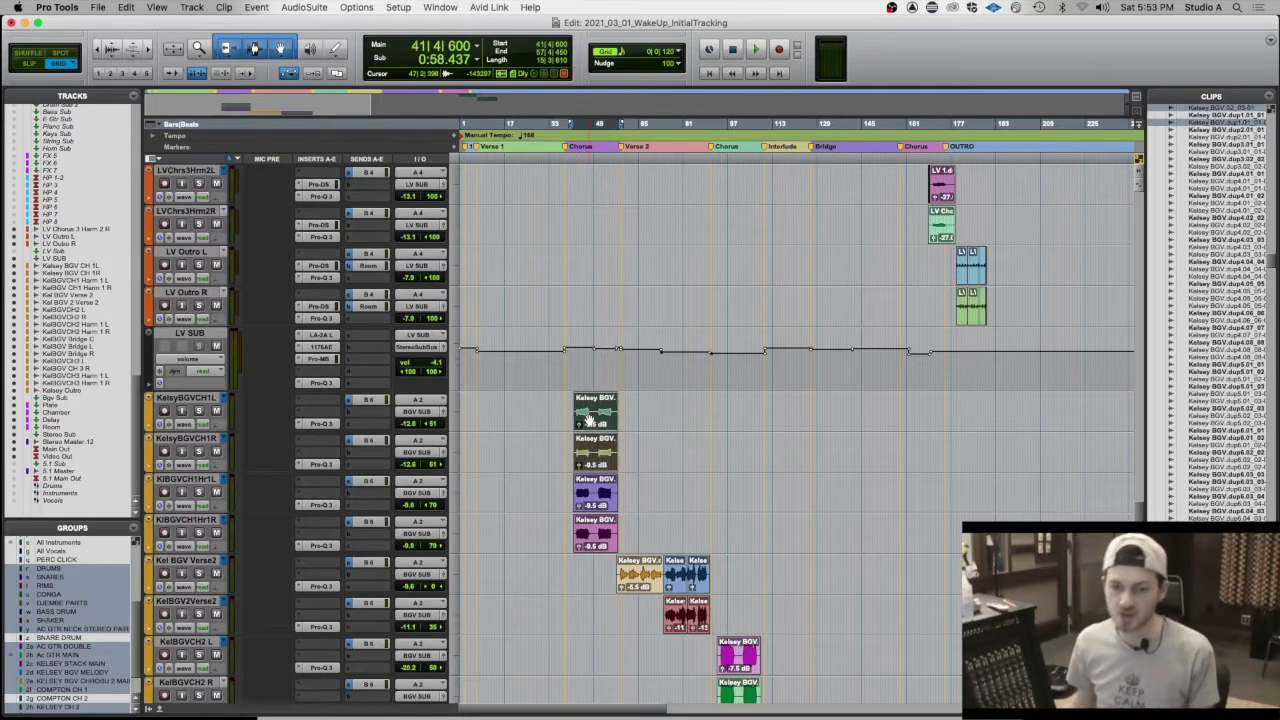
{"action": "left_click", "coordinate": [198, 410]}
{"action": "left_click", "coordinate": [198, 492]}
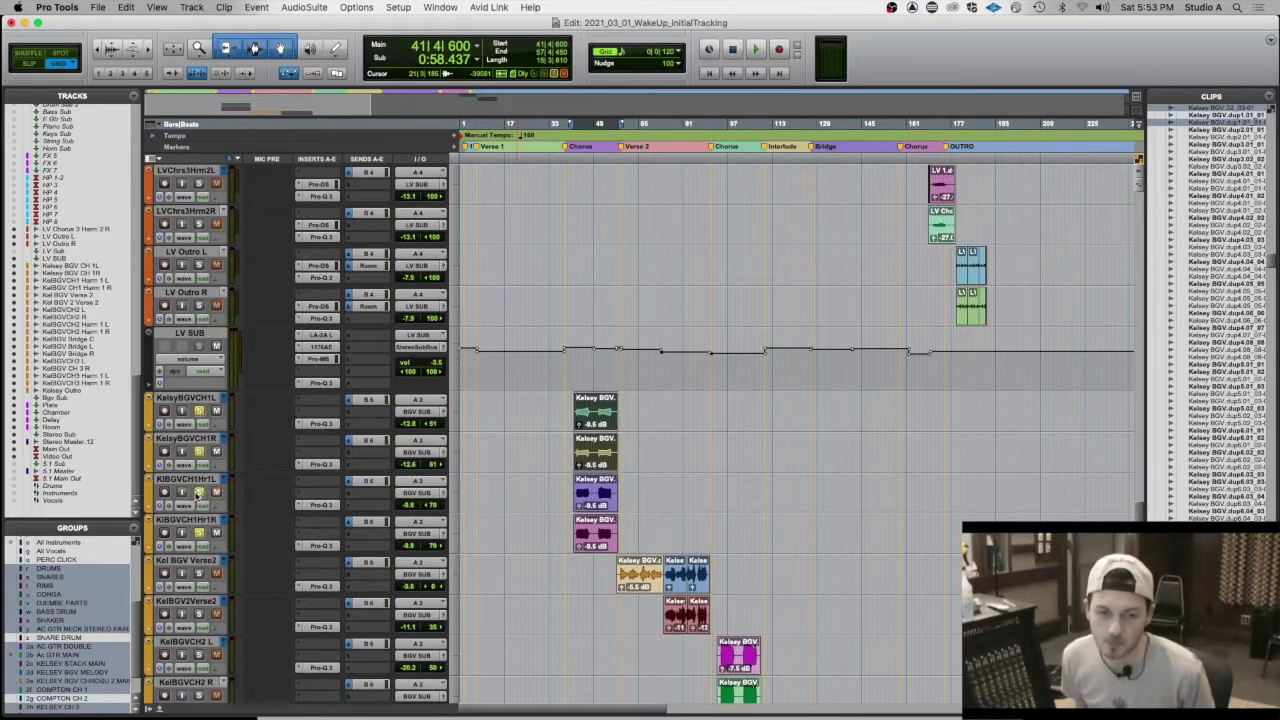
{"action": "key", "text": "space"}
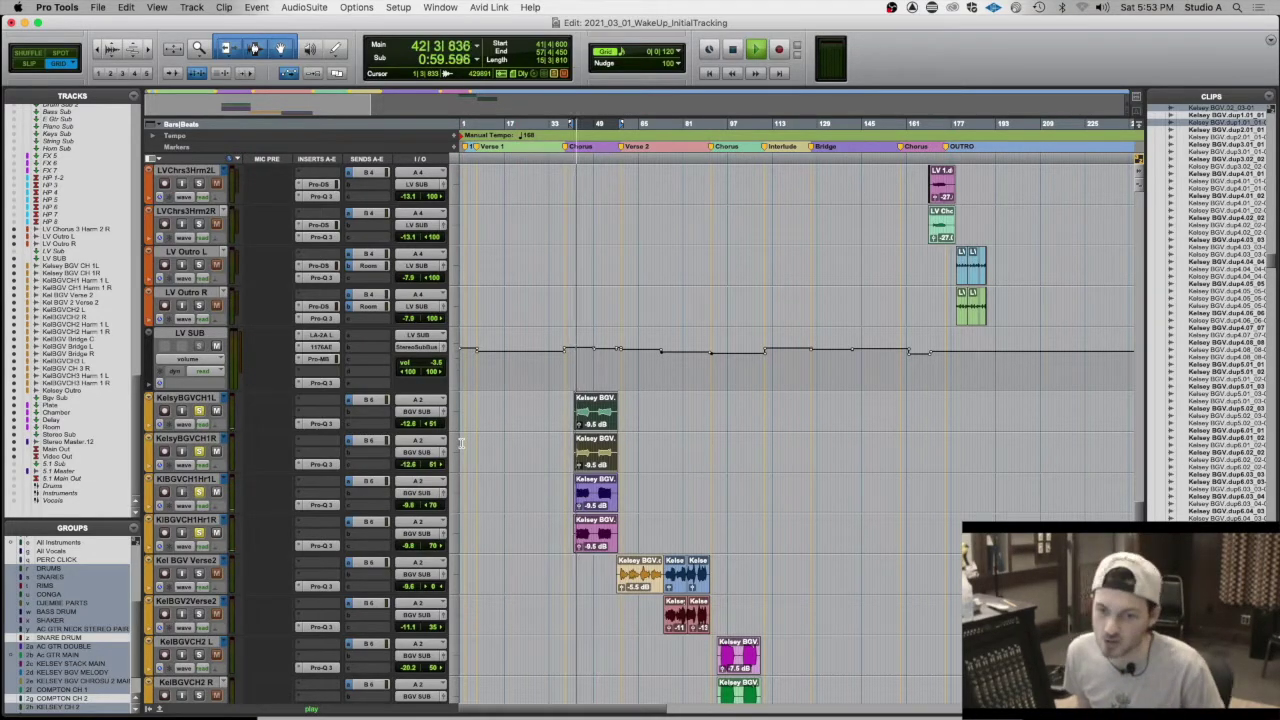
{"action": "scroll", "coordinate": [487, 443], "scroll_direction": "down", "scroll_amount": 1}
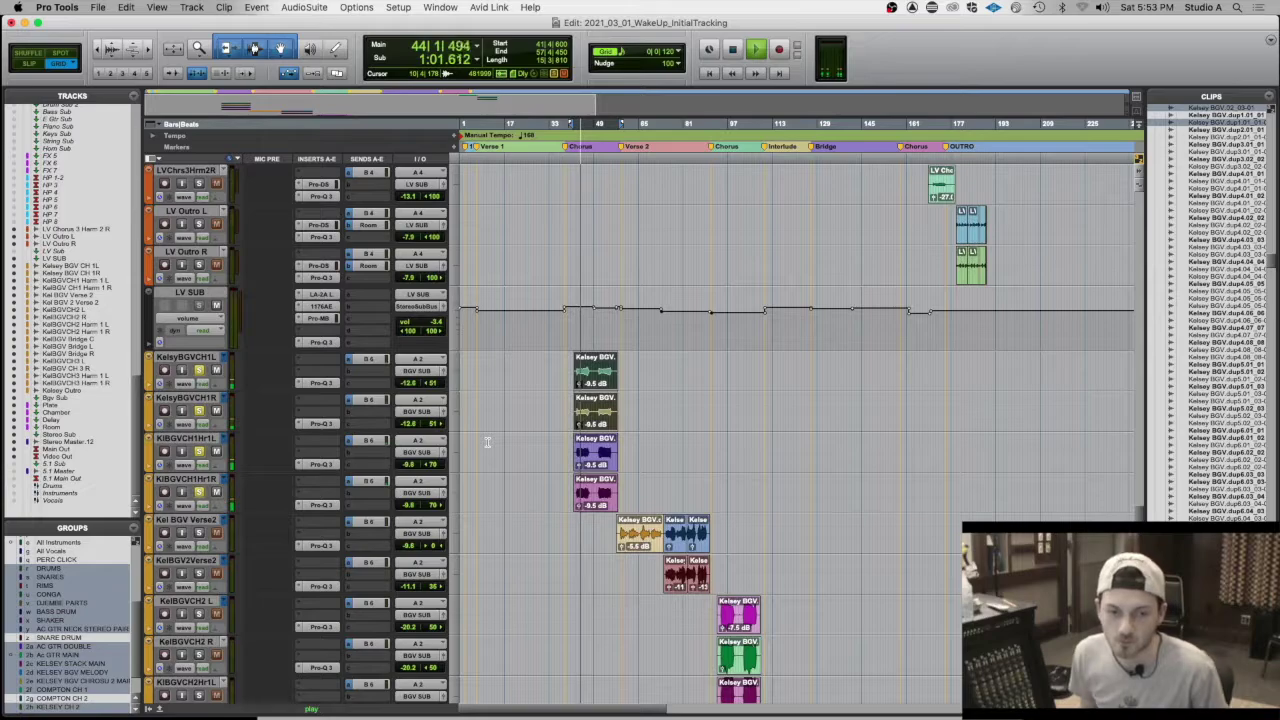
- Stop the chorus playback, audition the opening verse-two background vocal clip, and select the remaining verse-two background clips
{"action": "key", "text": "space"}
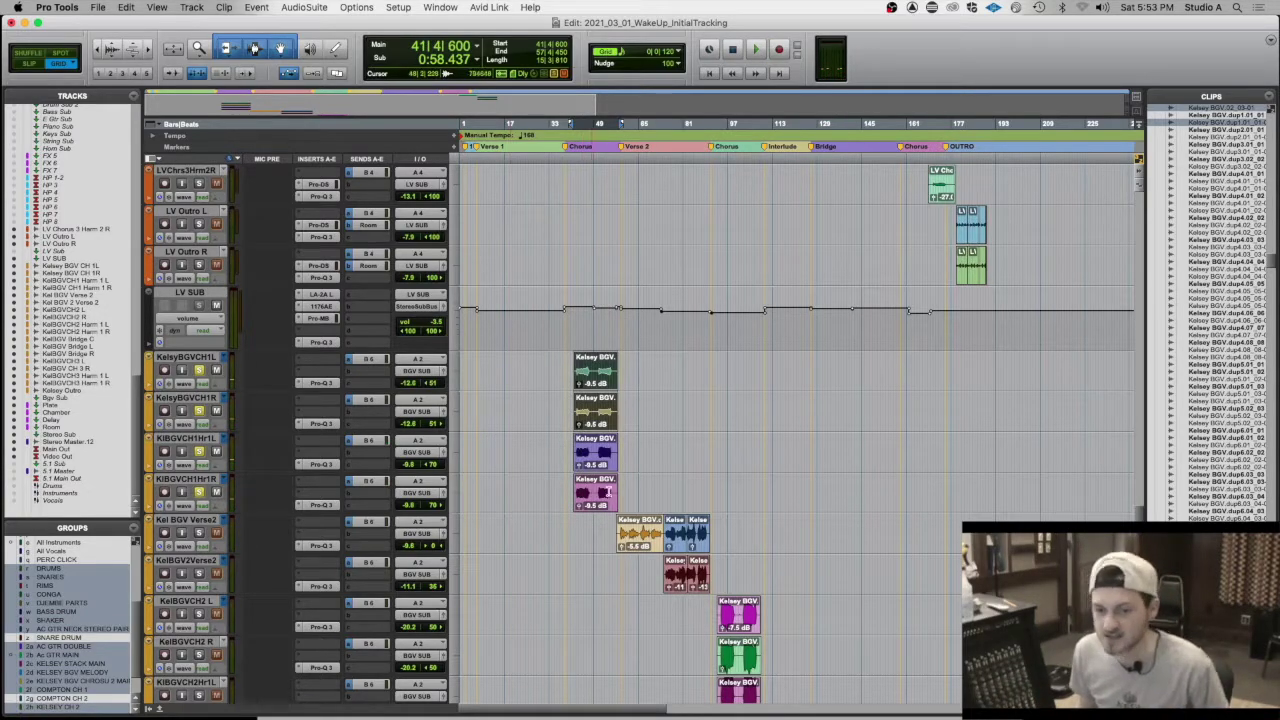
{"action": "left_click", "coordinate": [640, 548]}
{"action": "key", "text": "space"}
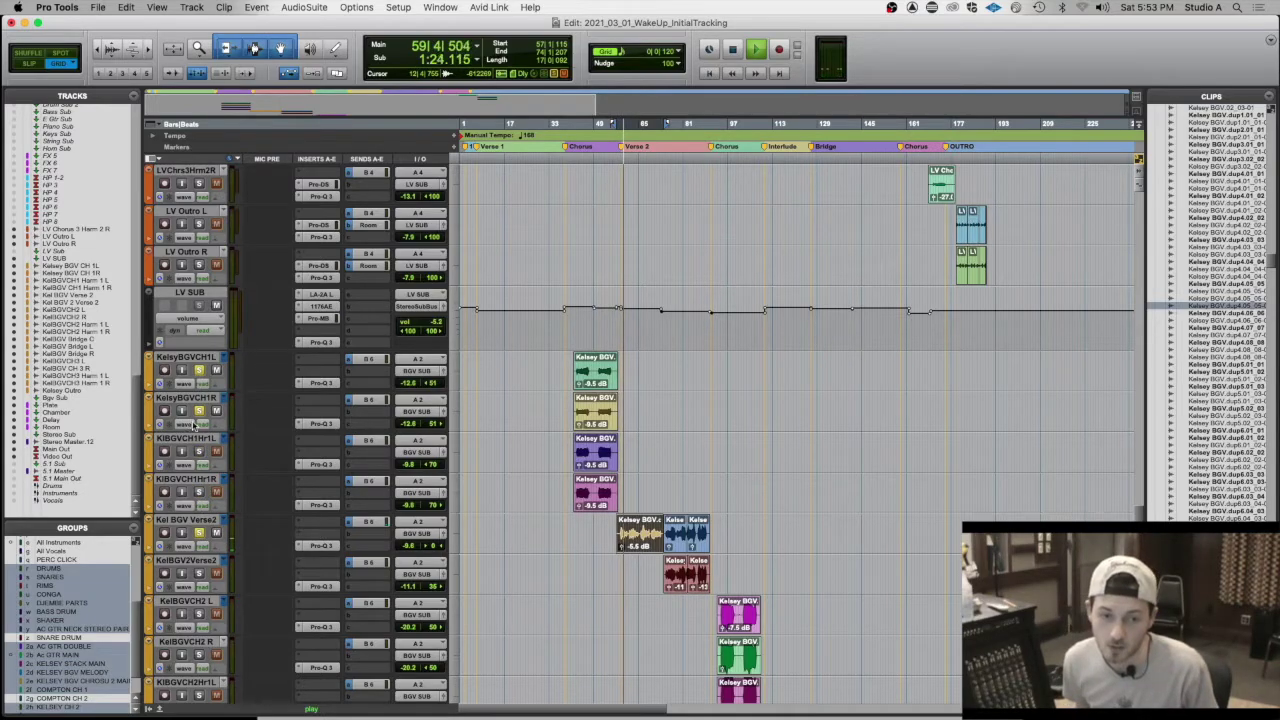
{"action": "key", "text": "space"}
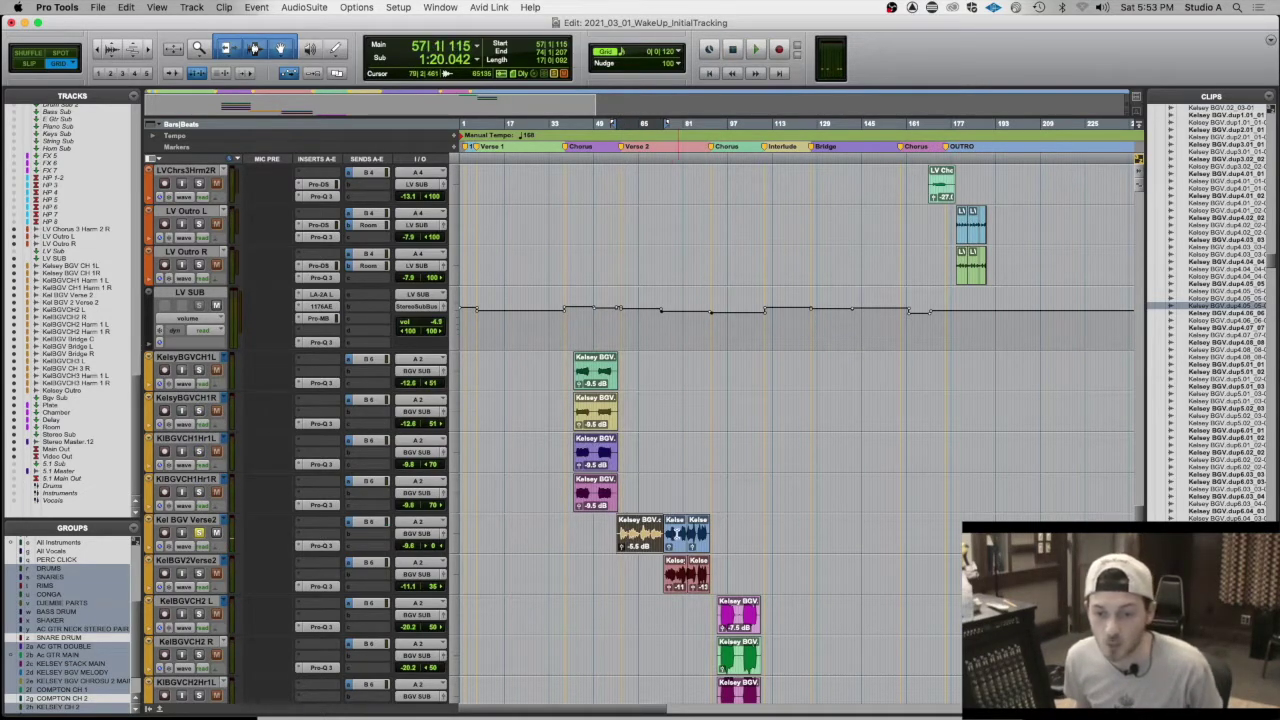
{"action": "left_click", "coordinate": [676, 545]}
{"action": "left_click", "coordinate": [698, 584], "text": "shift"}
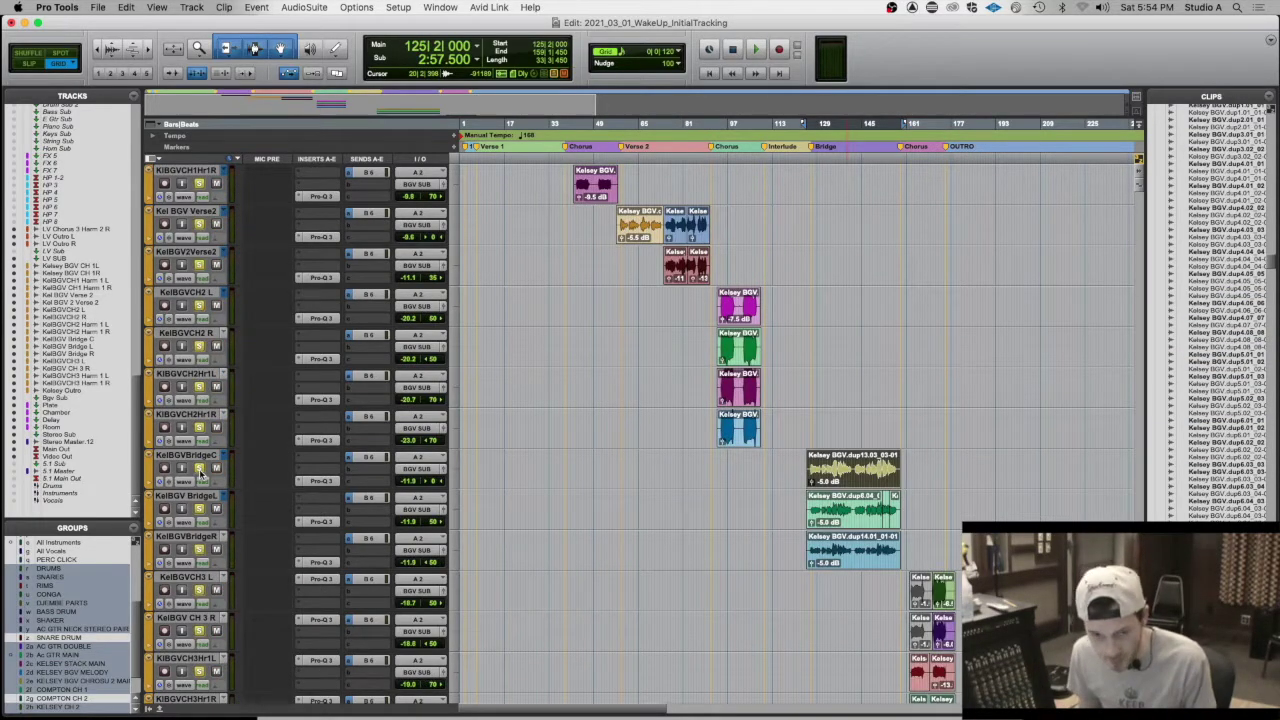
- Solo the outro background vocal track and play its clip from the start of the outro, then save the session
{"action": "scroll", "coordinate": [740, 510], "scroll_direction": "down", "scroll_amount": 1}
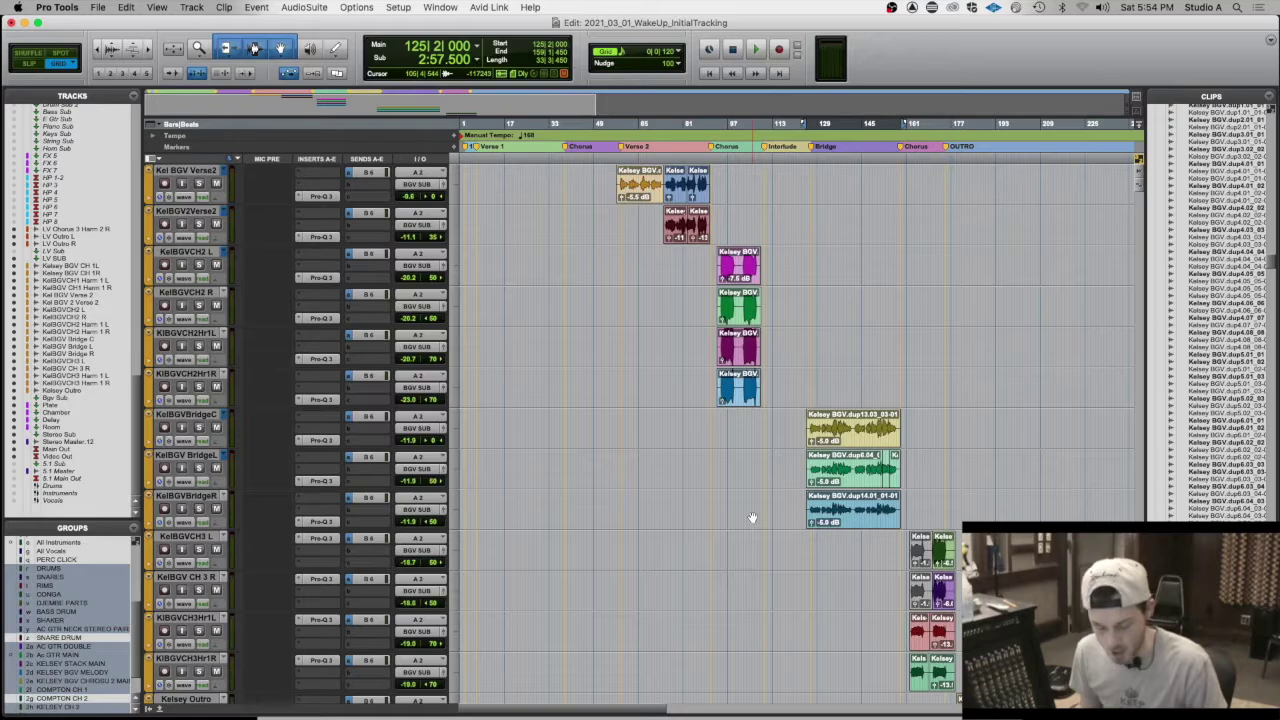
{"action": "scroll", "coordinate": [762, 505], "scroll_direction": "down", "scroll_amount": 3}
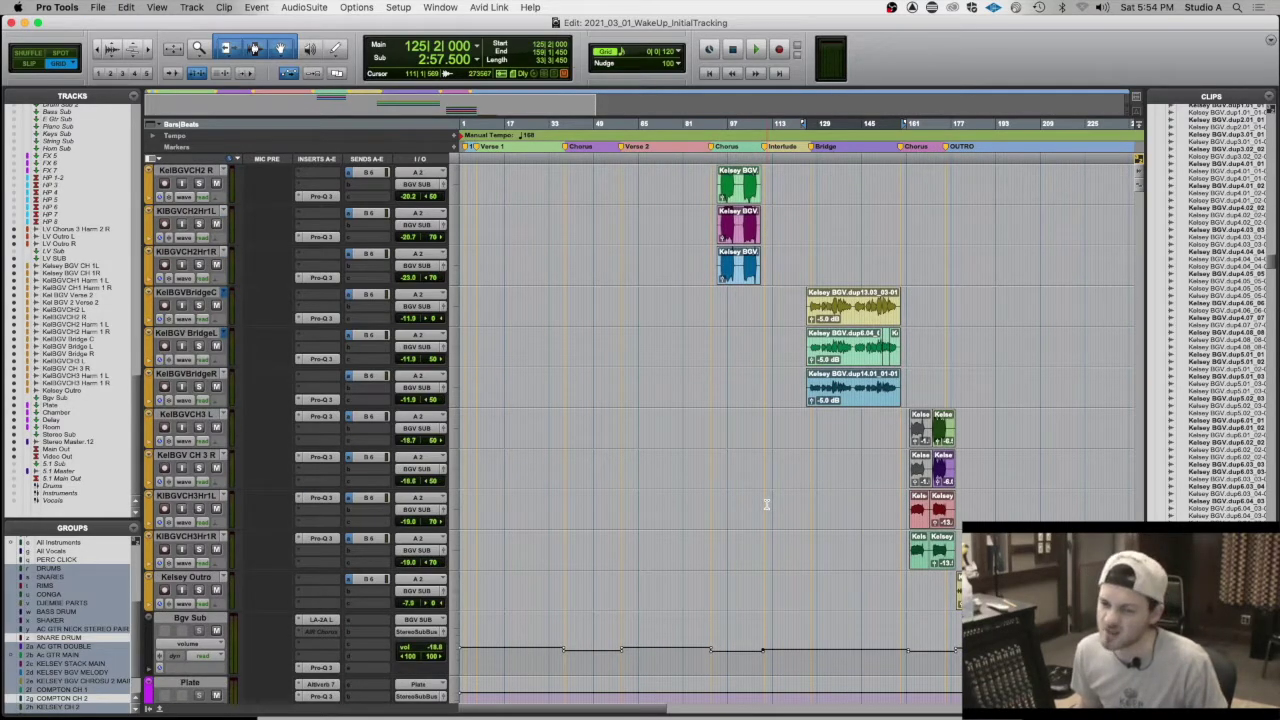
{"action": "left_click", "coordinate": [964, 590]}
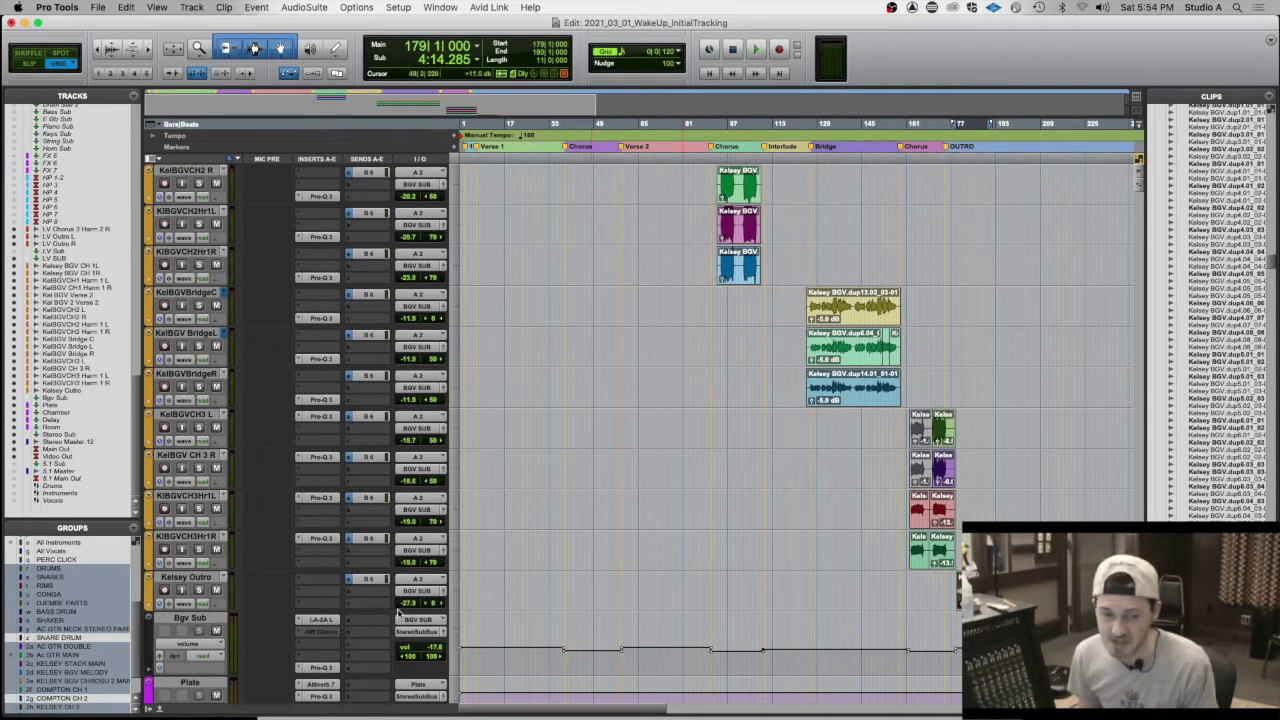
{"action": "left_click", "coordinate": [199, 590]}
{"action": "key", "text": "space"}
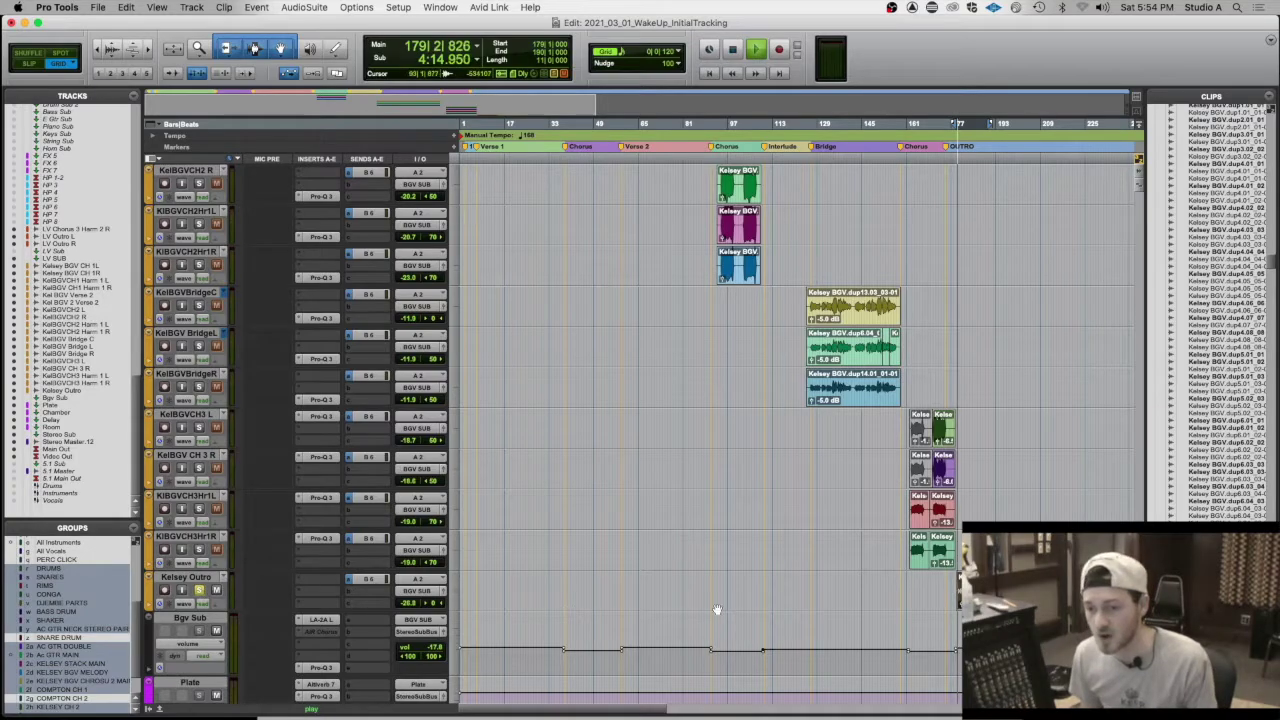
{"action": "left_click", "coordinate": [975, 123]}
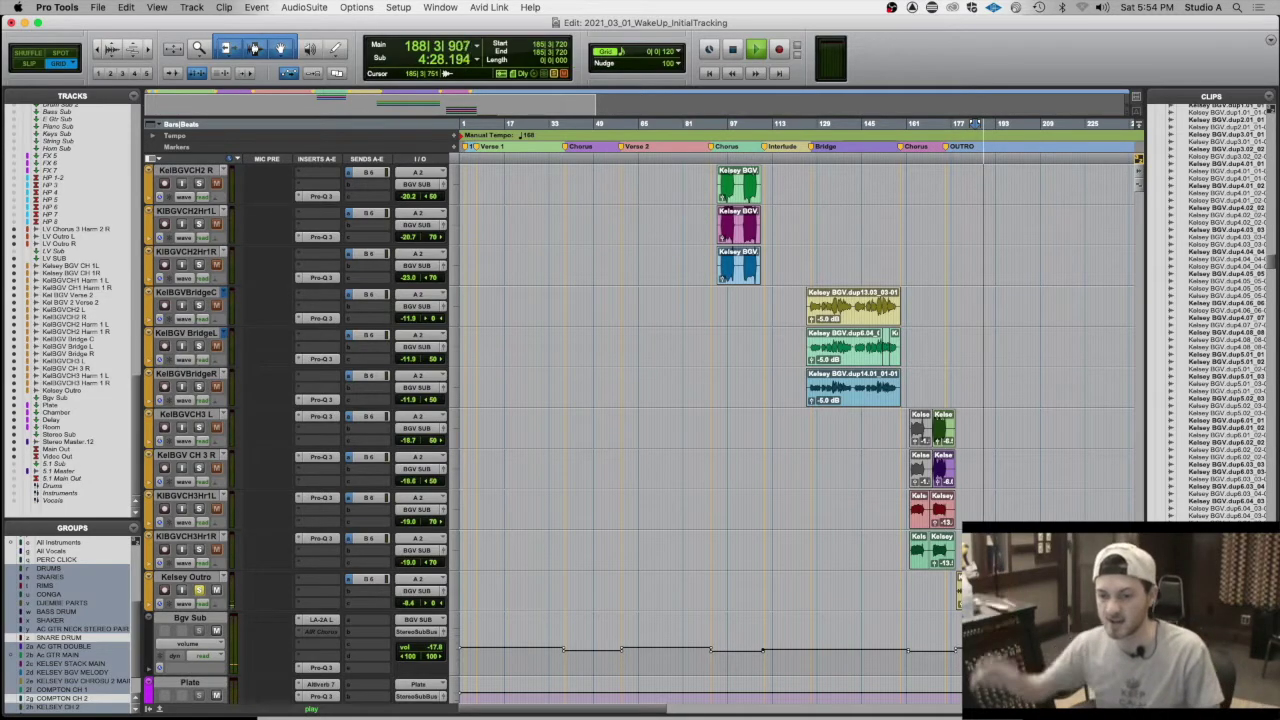
{"action": "key", "text": "space"}
{"action": "key", "text": "super+s"}
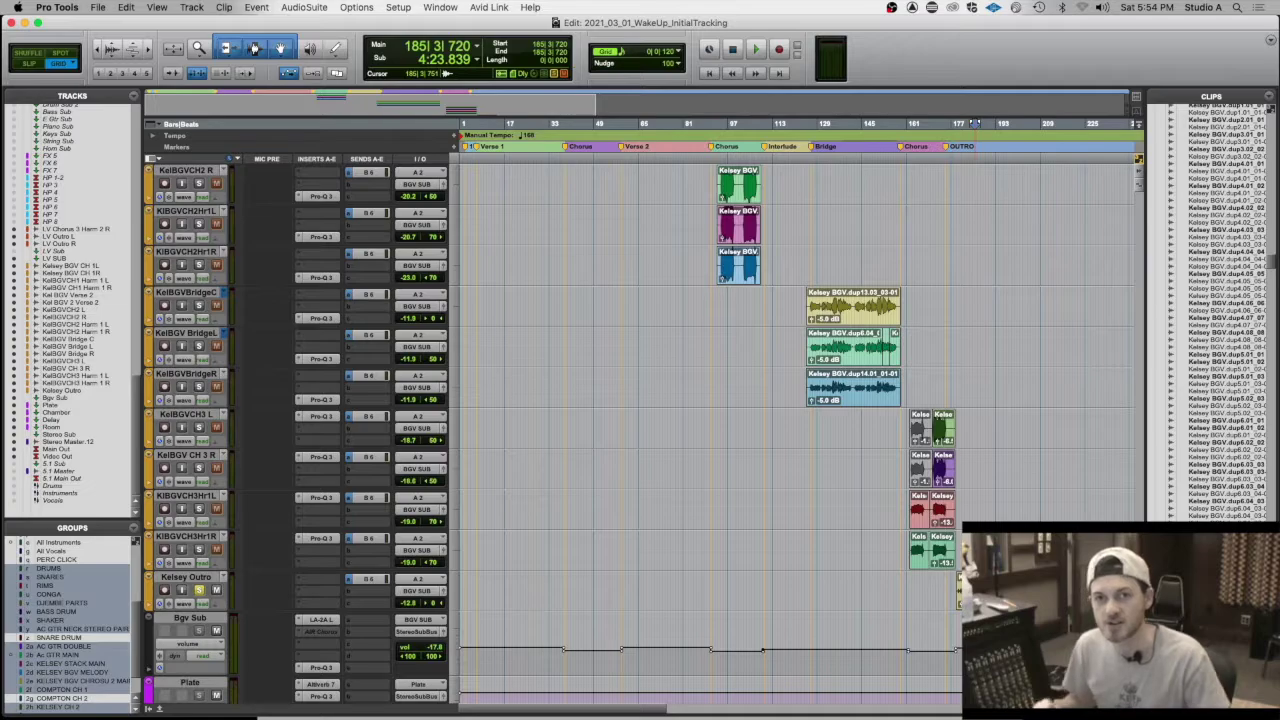
- Inspect the LA-2A compressor settings on Bgv Sub and close the plug-in window
{"action": "scroll", "coordinate": [322, 560], "scroll_direction": "down", "scroll_amount": 2}
{"action": "left_click", "coordinate": [320, 539]}
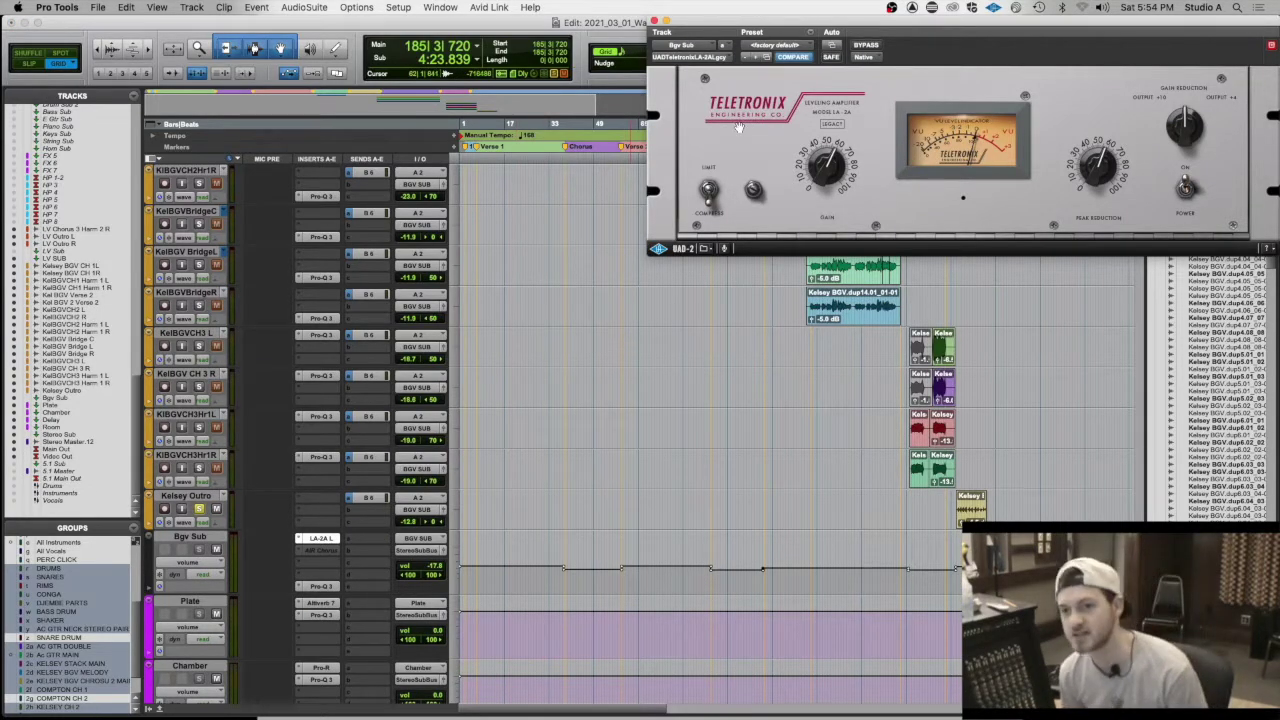
{"action": "left_click", "coordinate": [654, 21]}
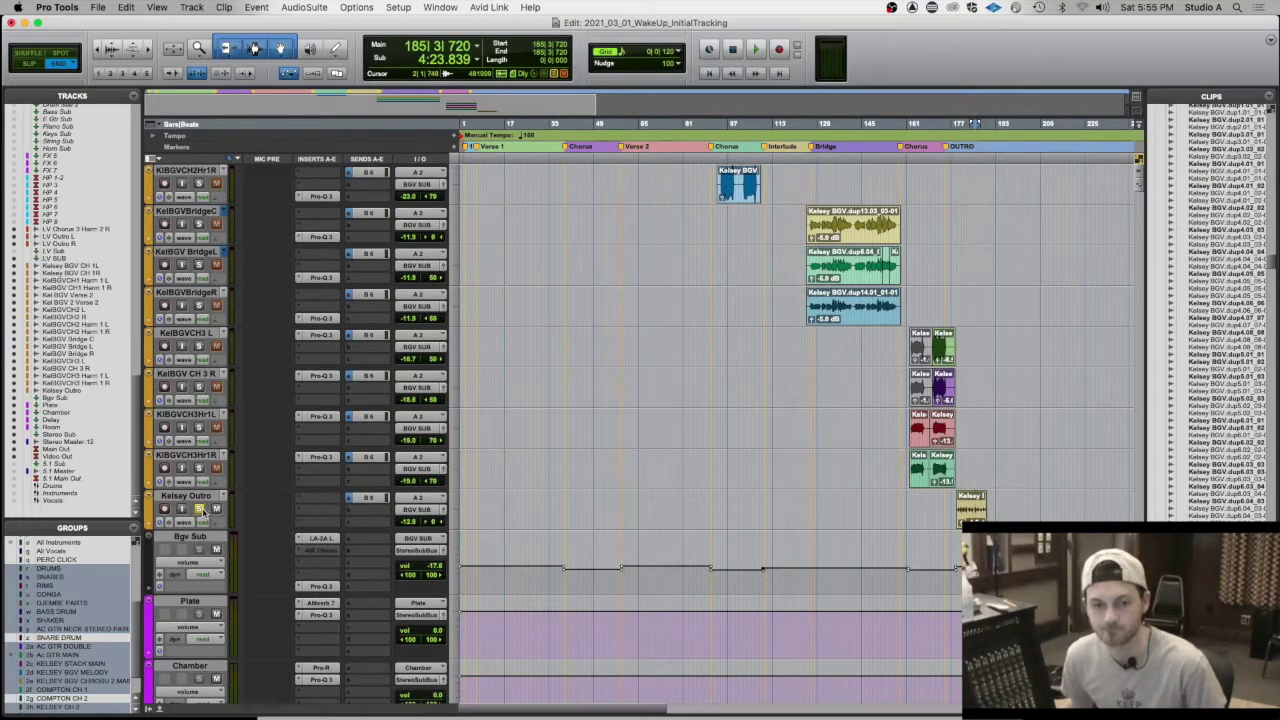
- Inspect the Altiverb 7 reverb settings and the Pro-Q 3 curve on the Plate effects track, and close the plug-in window
{"action": "scroll", "coordinate": [389, 497], "scroll_direction": "down", "scroll_amount": 1}
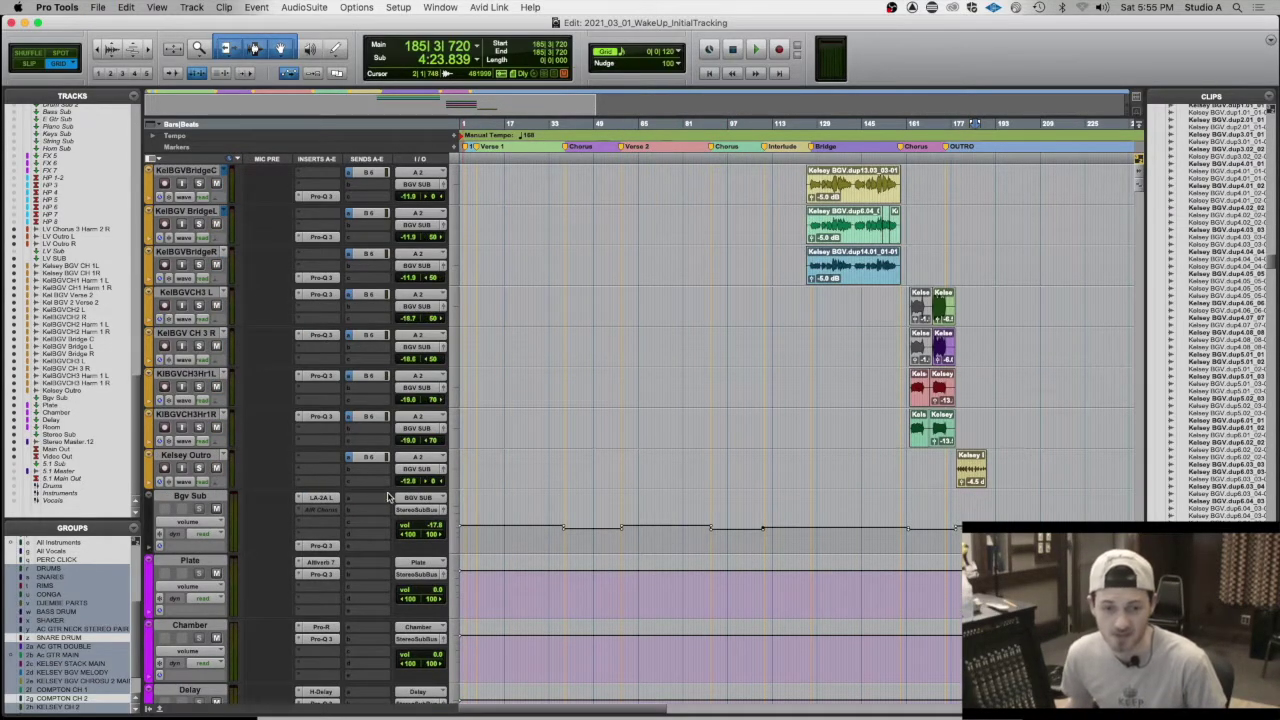
{"action": "scroll", "coordinate": [318, 505], "scroll_direction": "down", "scroll_amount": 2}
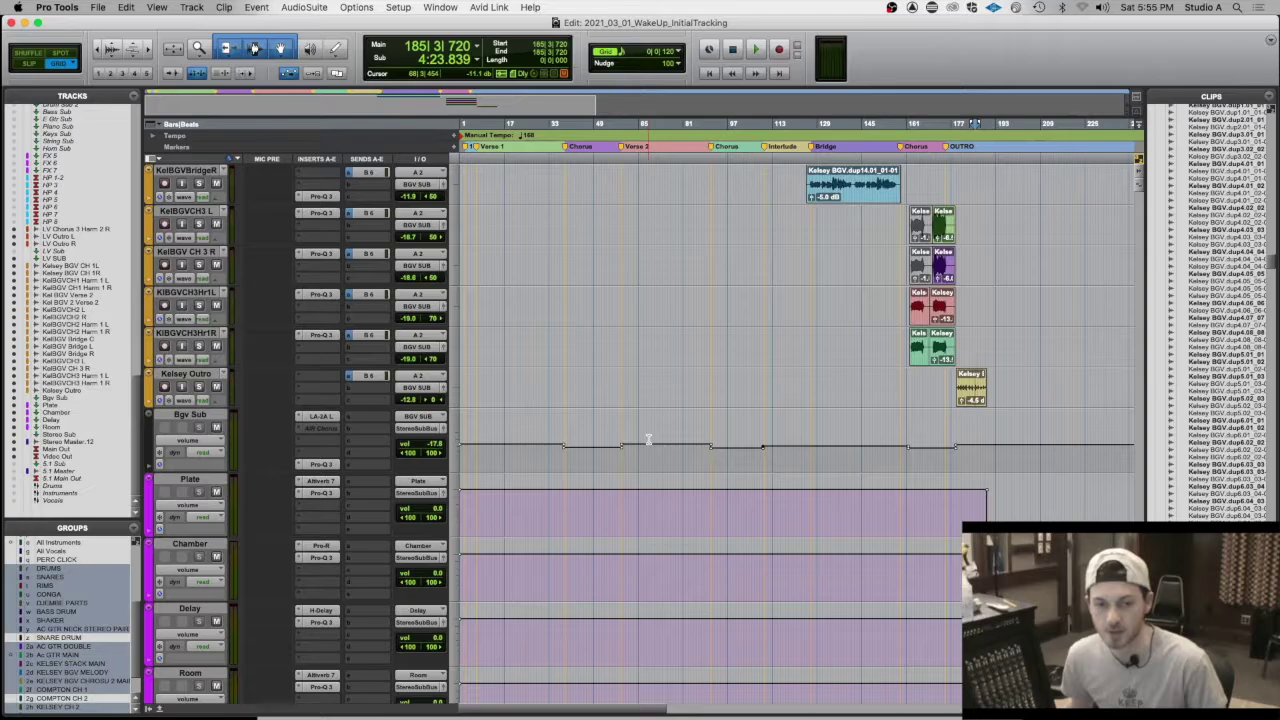
{"action": "scroll", "coordinate": [648, 440], "scroll_direction": "down", "scroll_amount": 2}
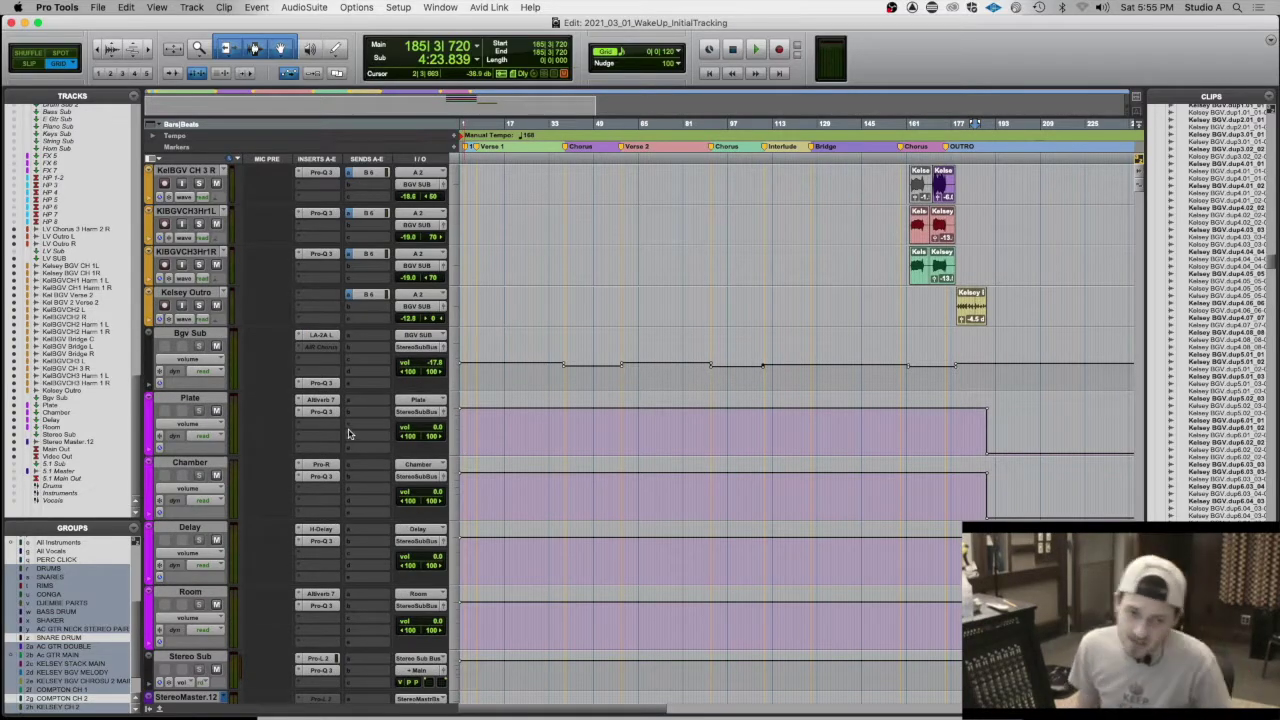
{"action": "scroll", "coordinate": [348, 425], "scroll_direction": "down", "scroll_amount": 1}
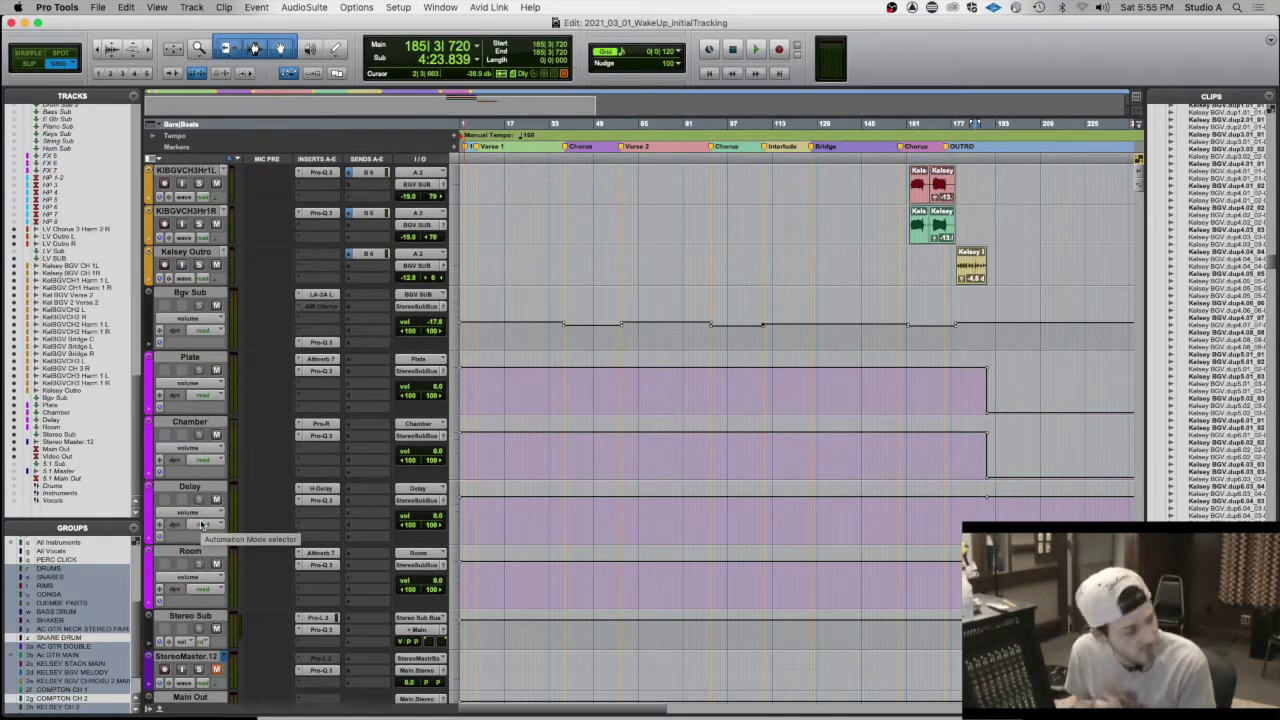
{"action": "left_click", "coordinate": [212, 360]}
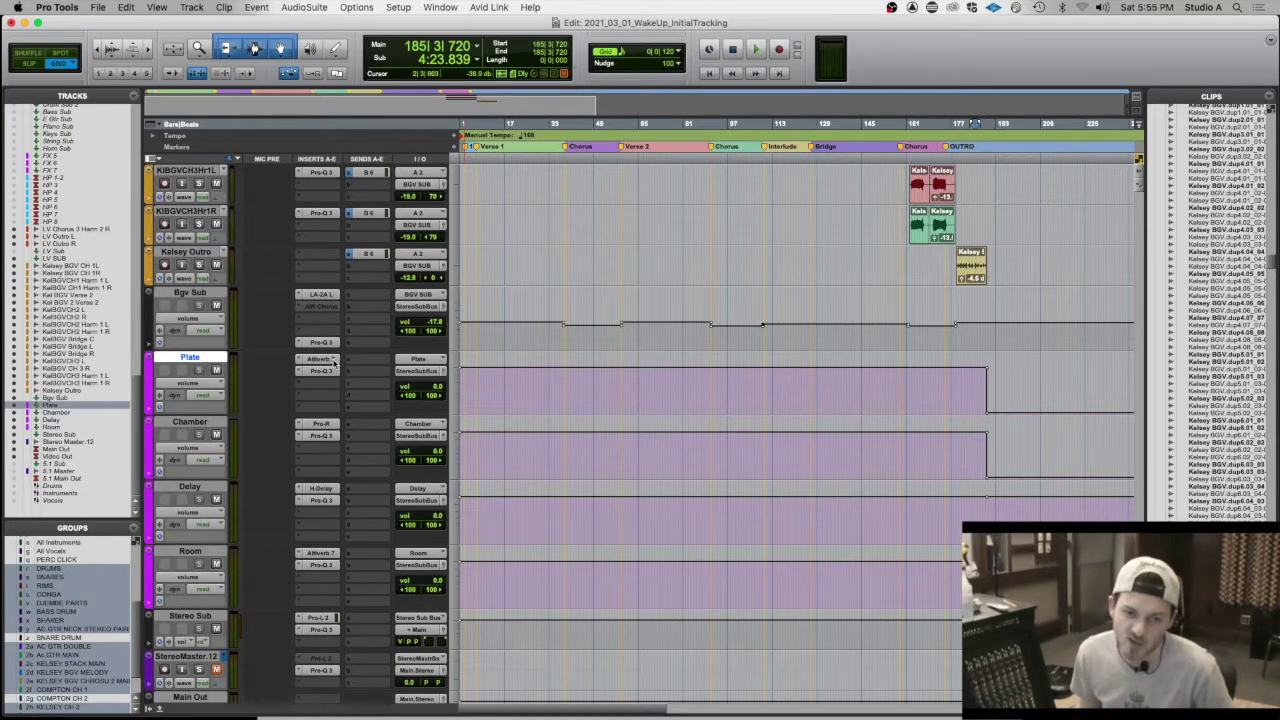
{"action": "left_click", "coordinate": [320, 359]}
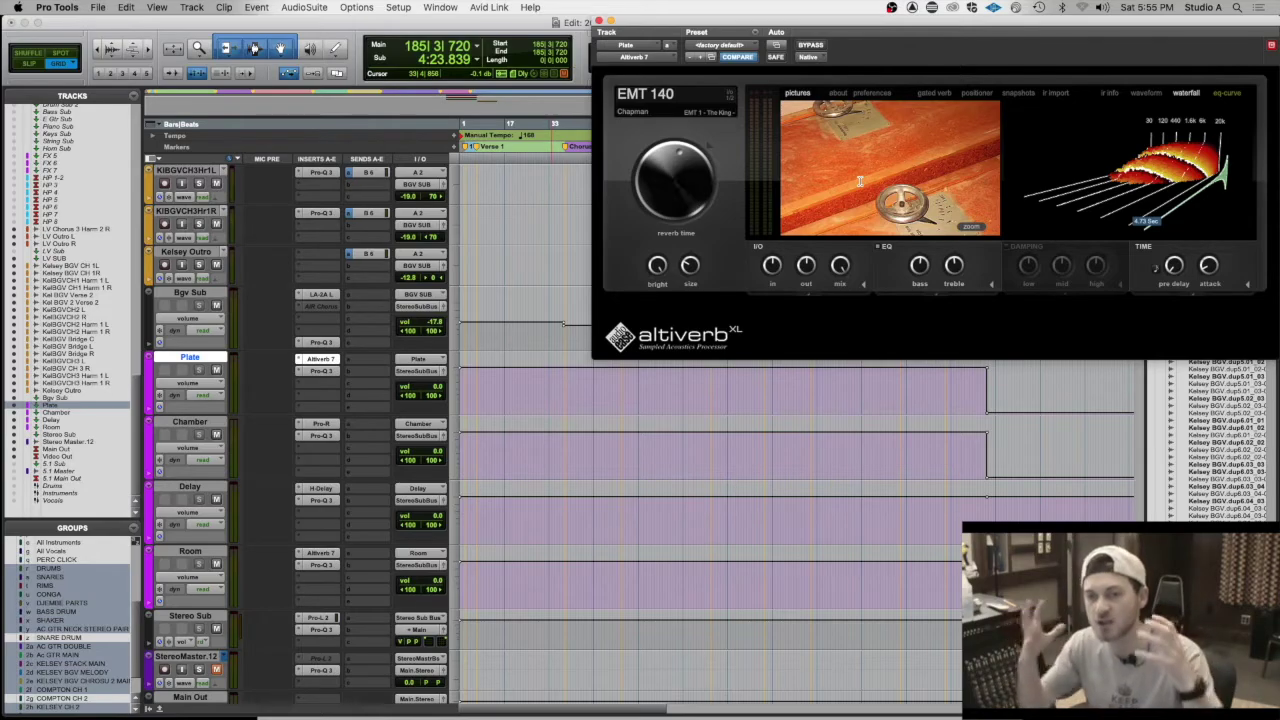
{"action": "mouse_move", "coordinate": [770, 256]}
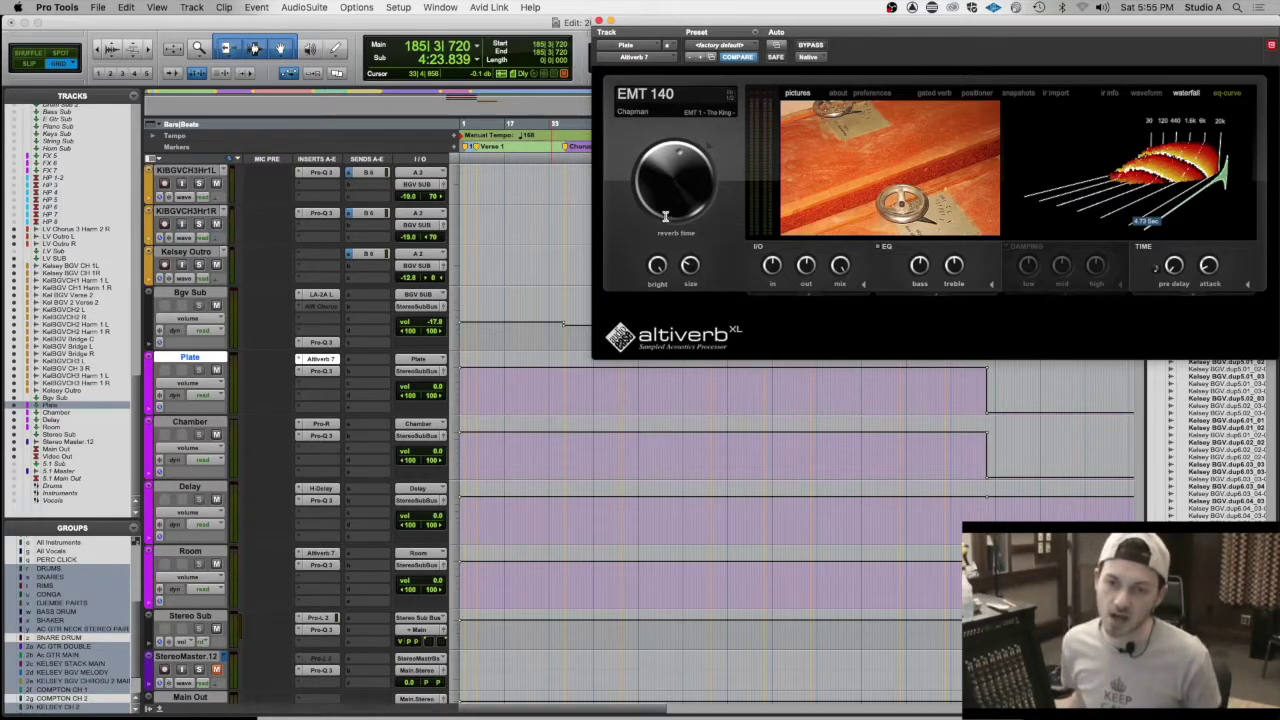
{"action": "mouse_move", "coordinate": [672, 205]}
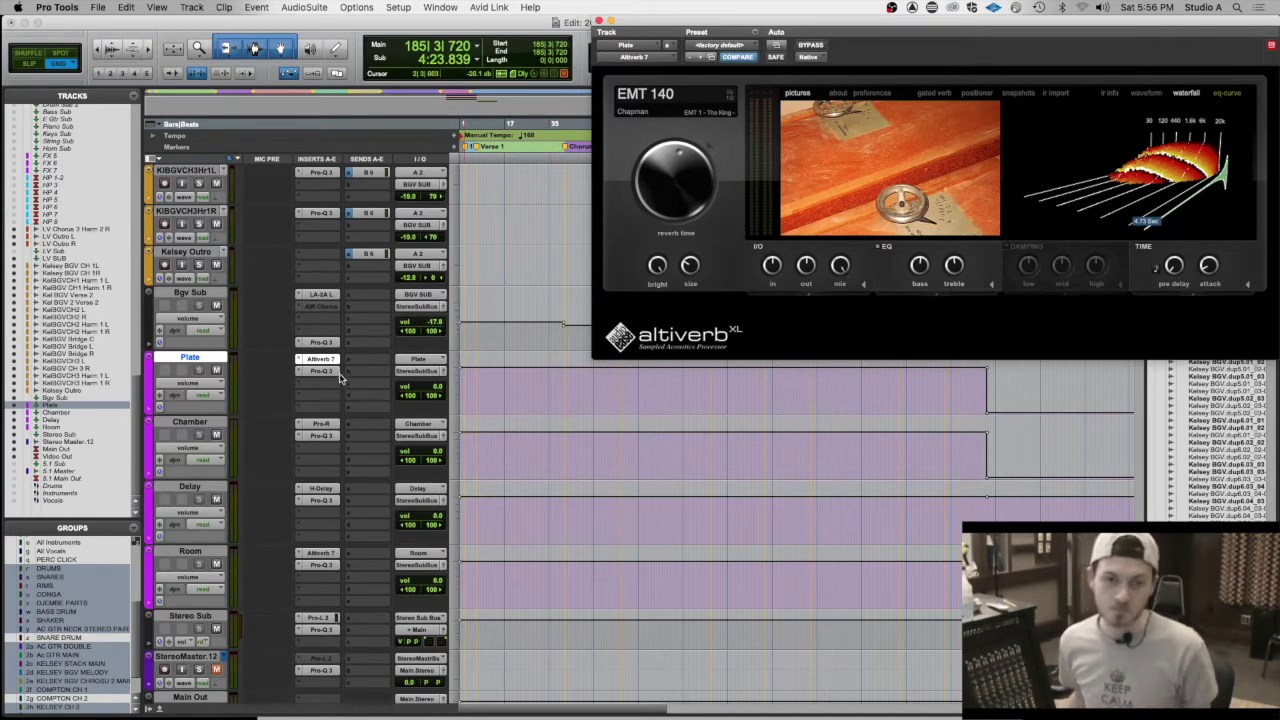
{"action": "left_click", "coordinate": [334, 373]}
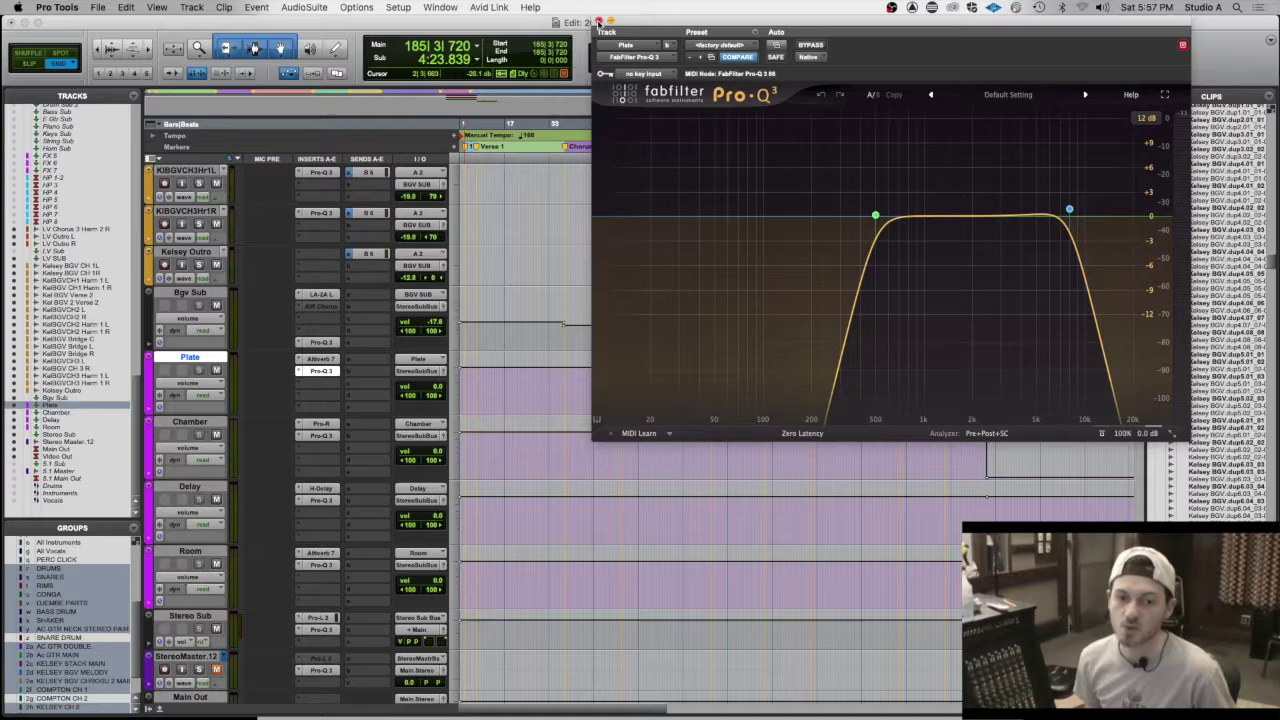
{"action": "left_click", "coordinate": [598, 21]}
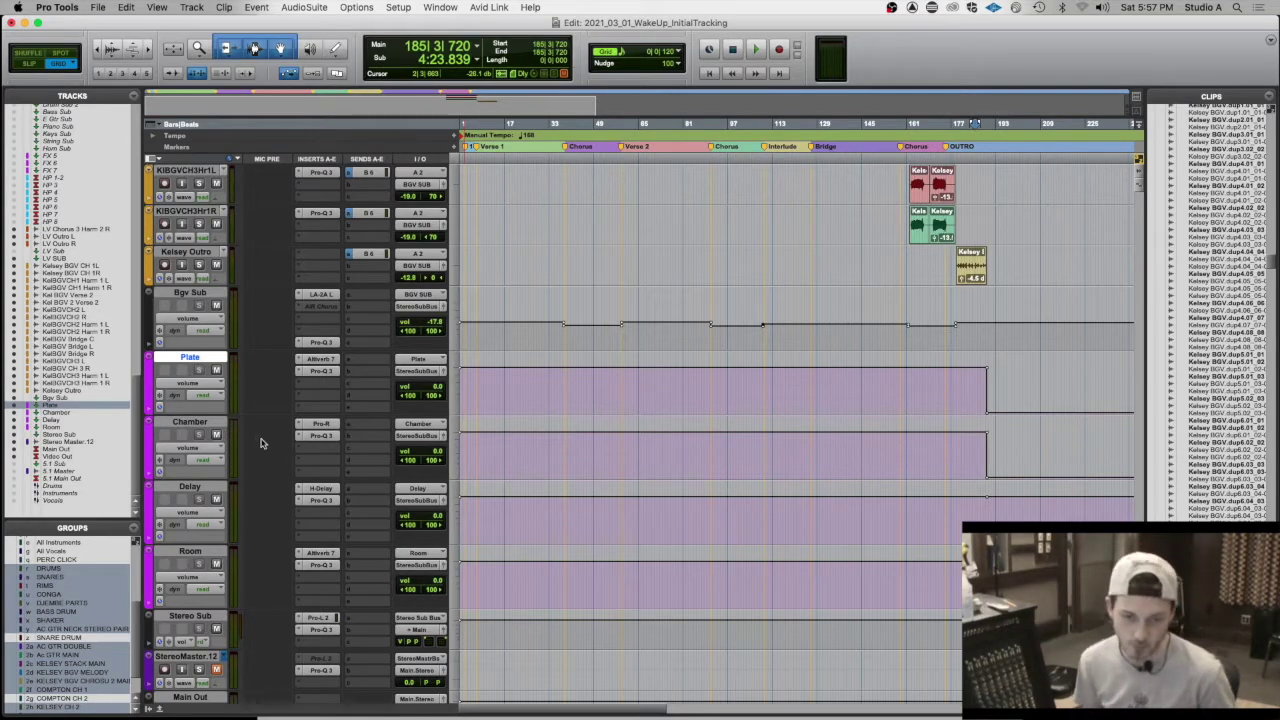
- Inspect the Pro-R reverb settings and the Pro-Q 3 curve on the Chamber track, closing each plug-in window
{"action": "left_click", "coordinate": [322, 424]}
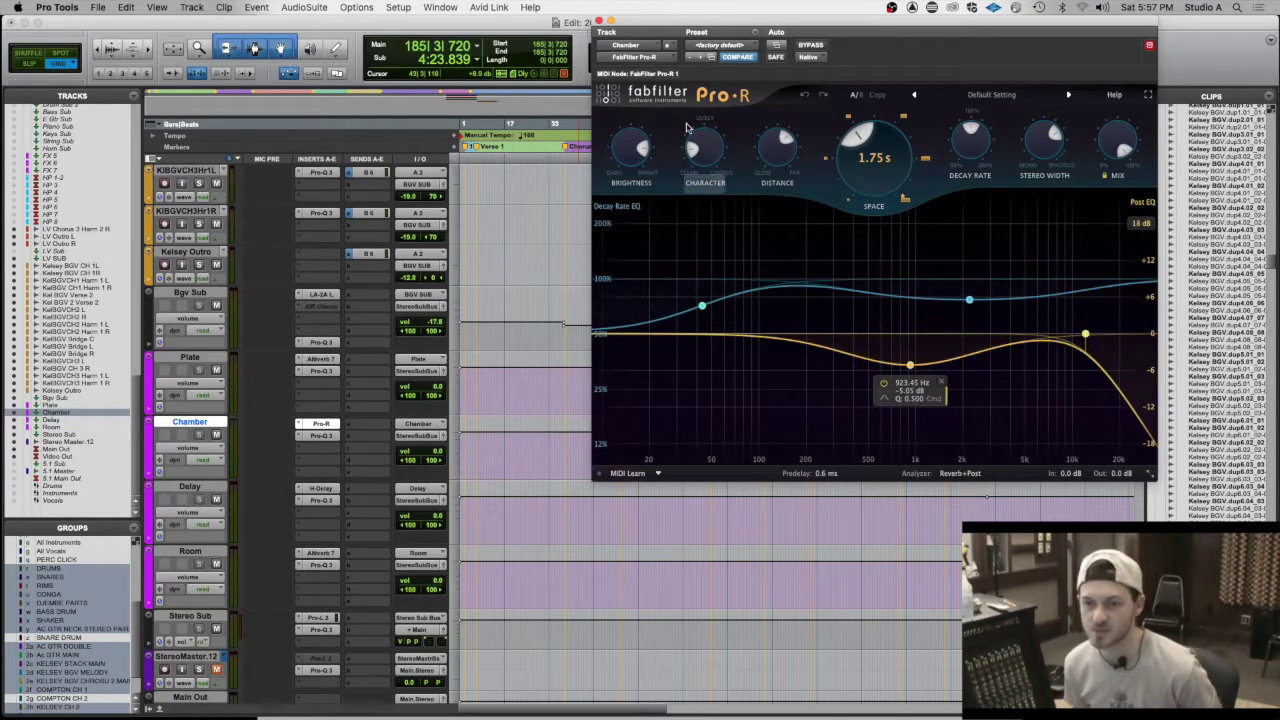
{"action": "left_click", "coordinate": [599, 21]}
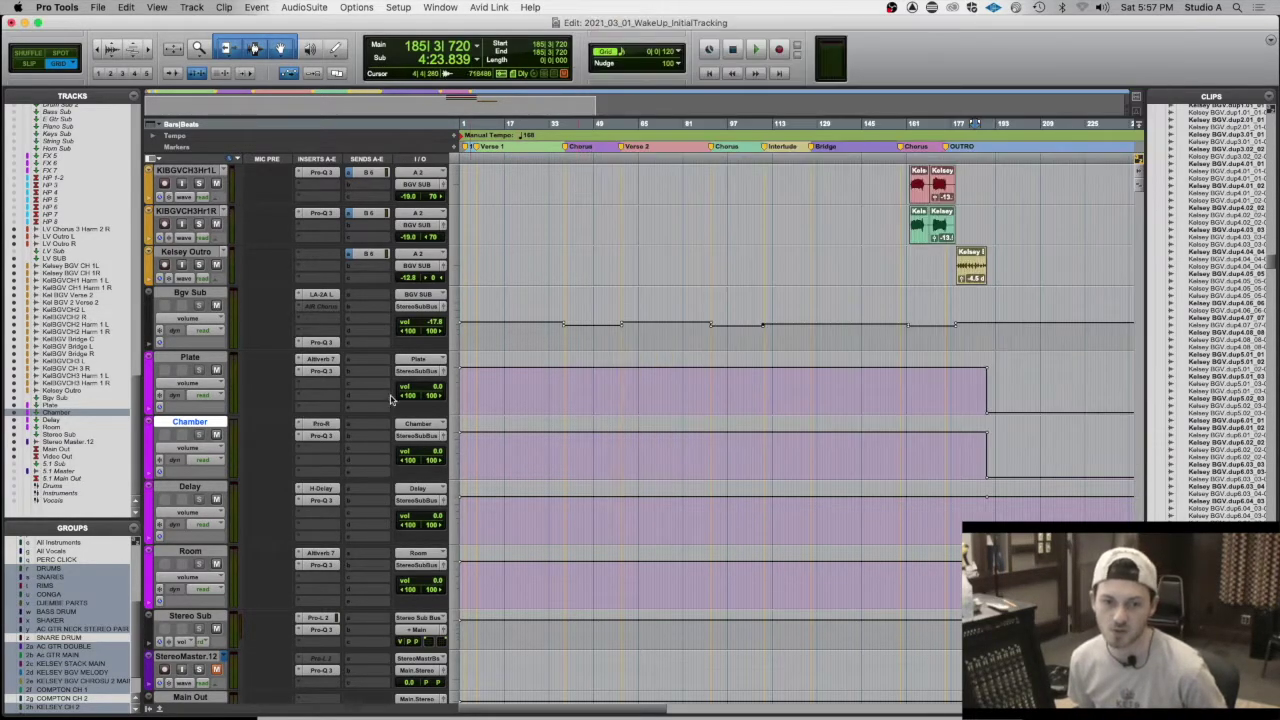
{"action": "left_click", "coordinate": [322, 438]}
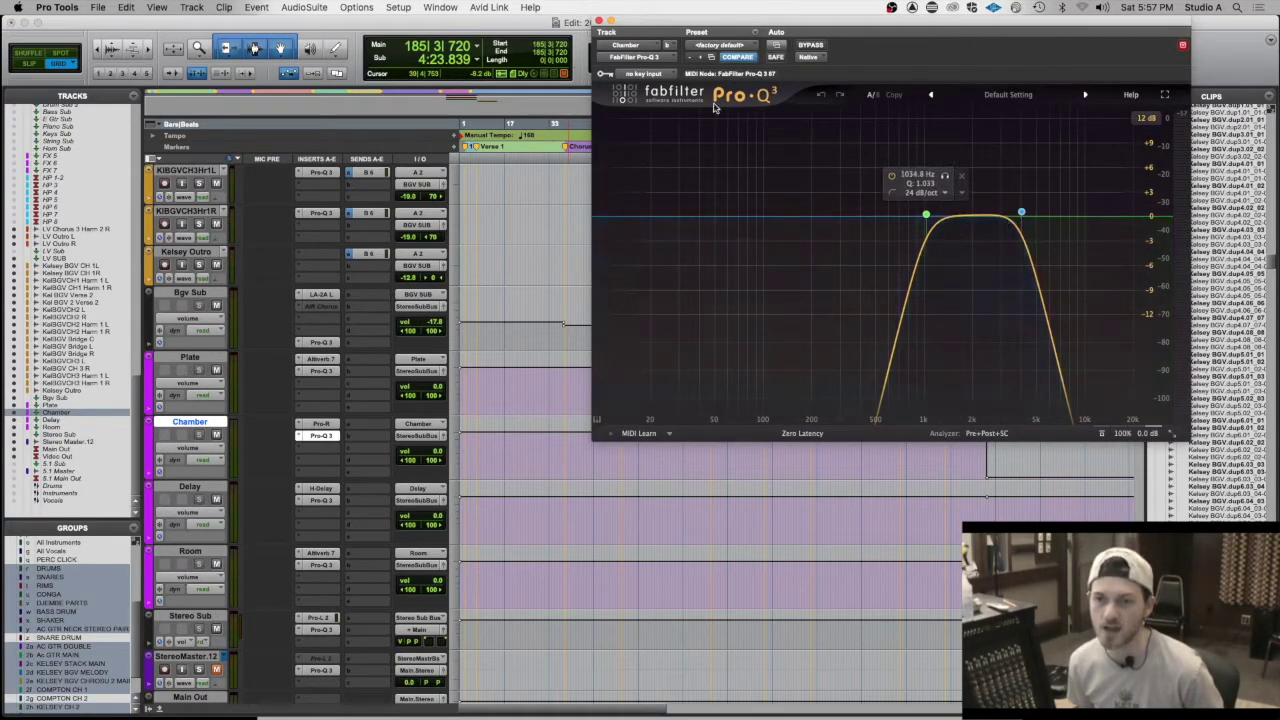
{"action": "left_click", "coordinate": [598, 21]}
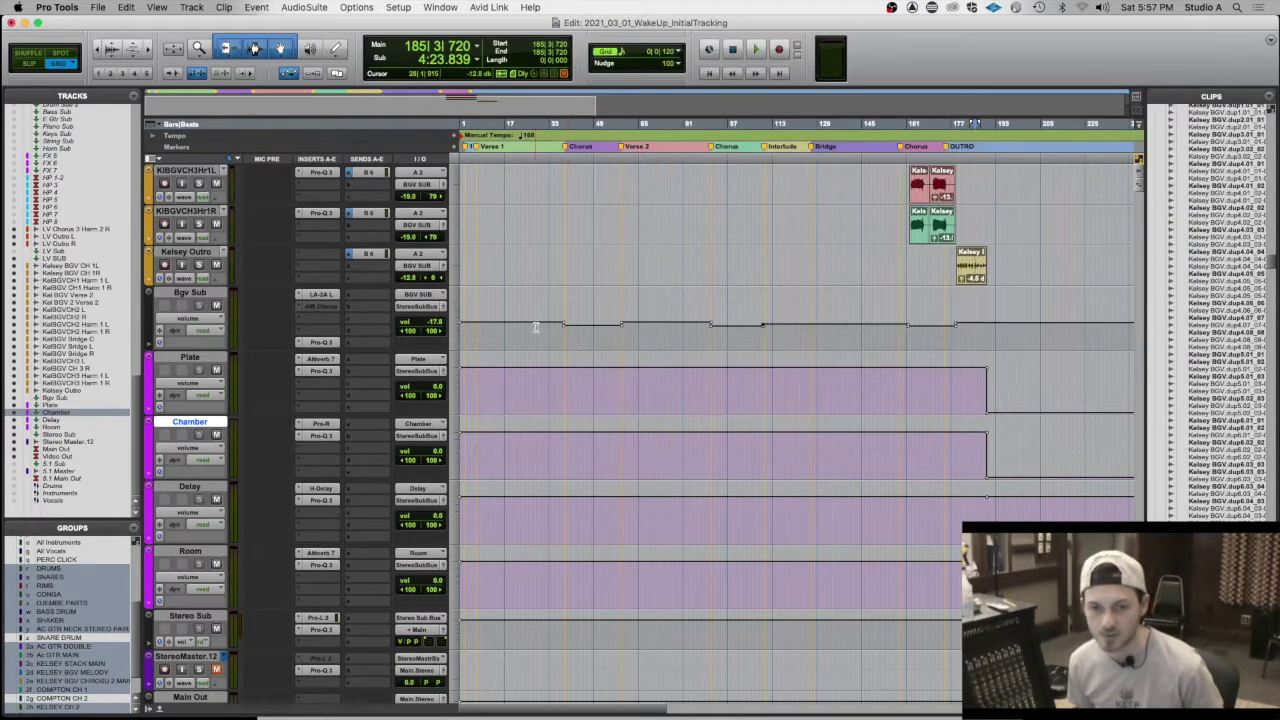
- Select the Room effects track, inspect its Altiverb 7 reverb settings, and close the plug-in window
{"action": "scroll", "coordinate": [551, 366], "scroll_direction": "down", "scroll_amount": 1}
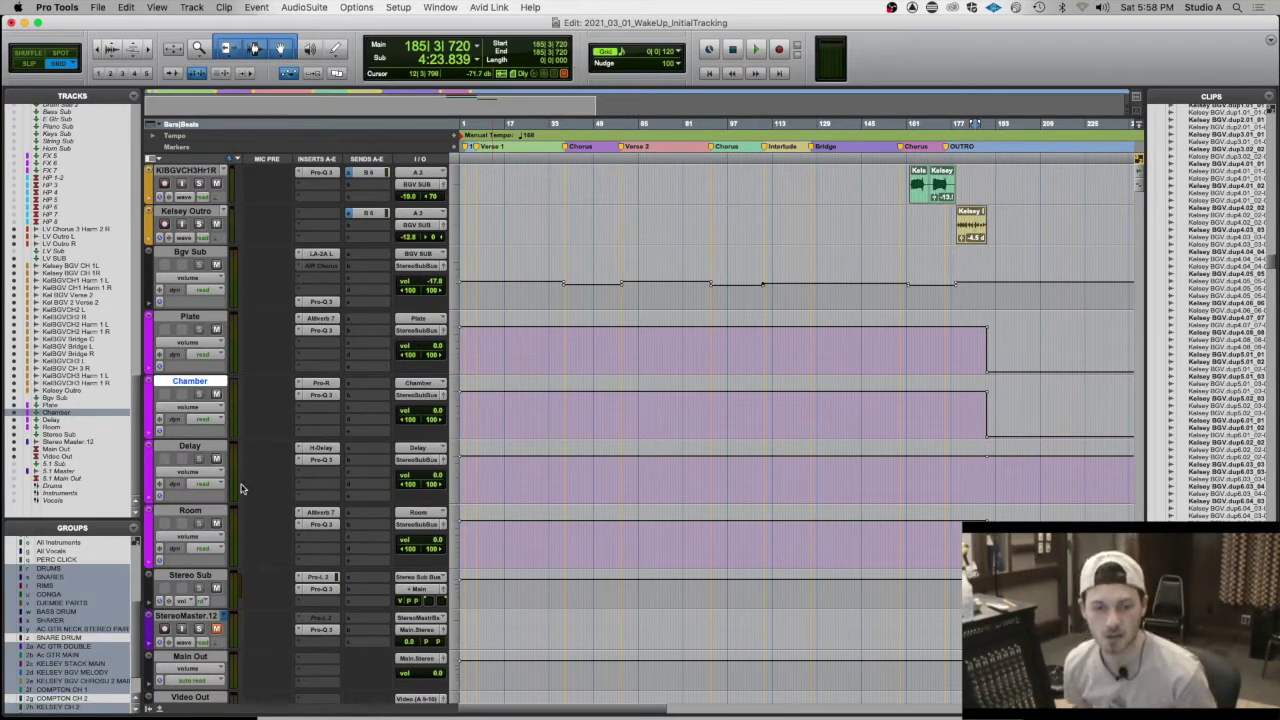
{"action": "left_click", "coordinate": [190, 510]}
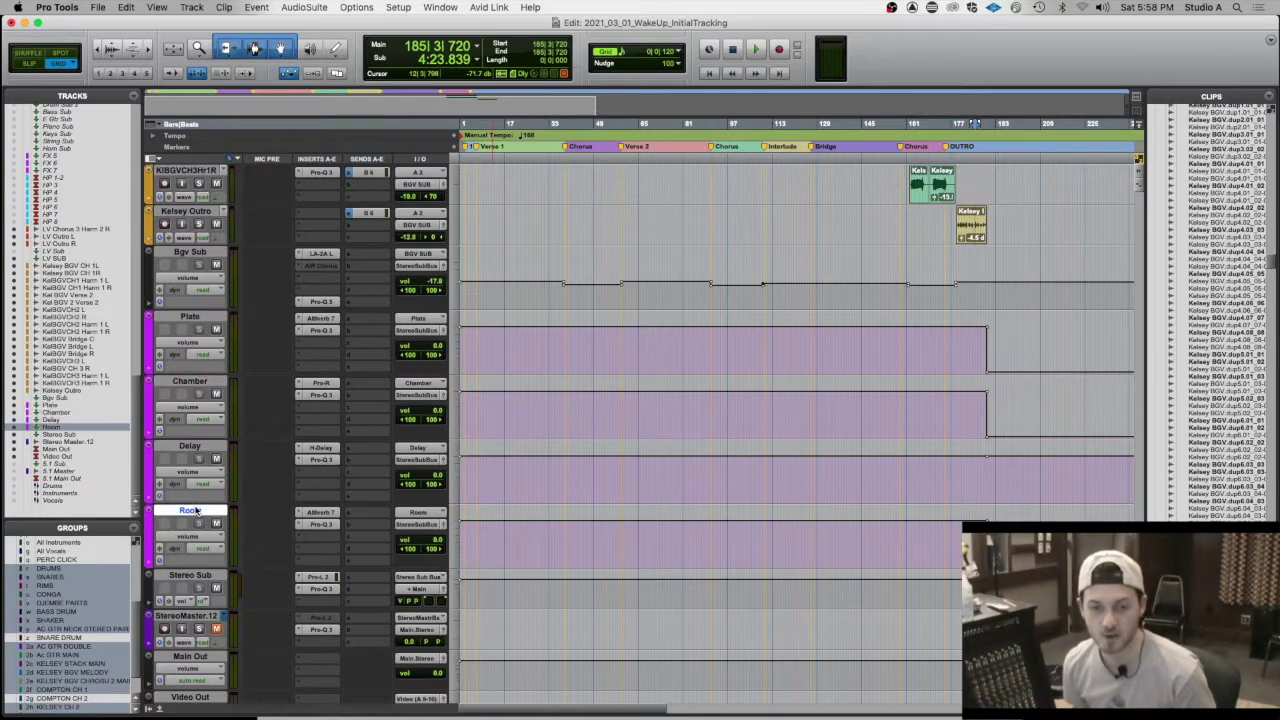
{"action": "left_click", "coordinate": [332, 514]}
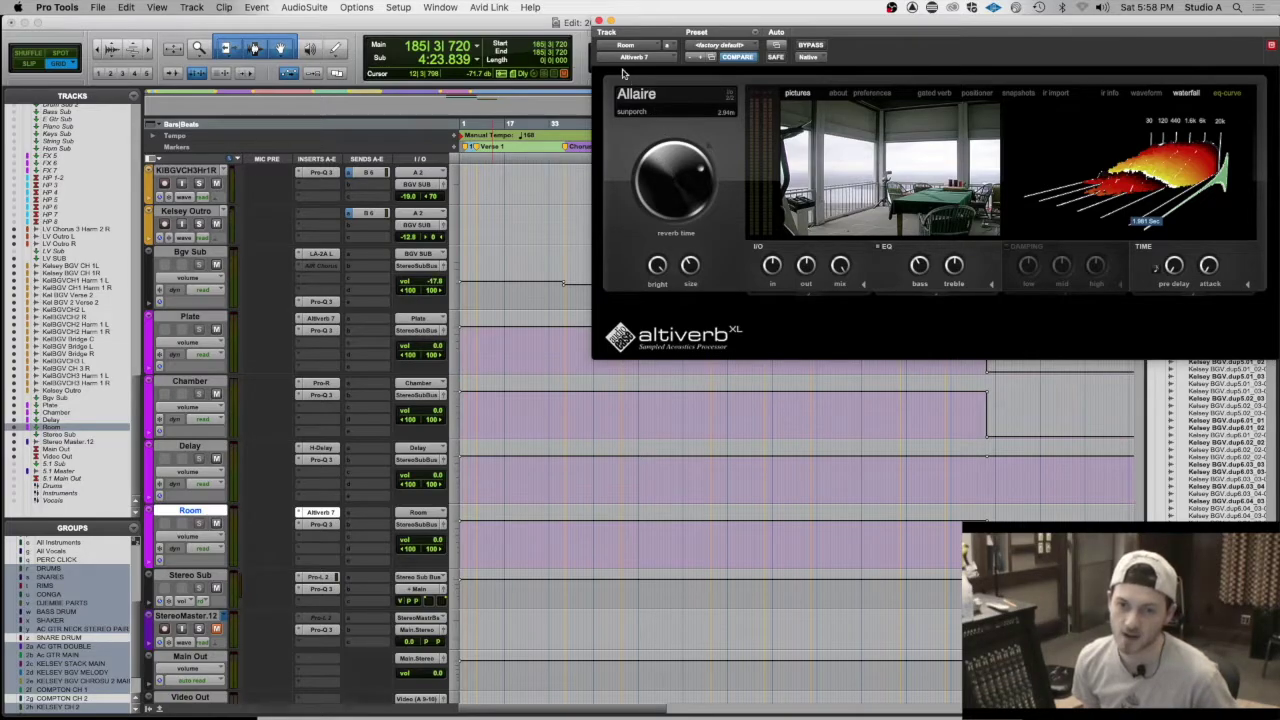
{"action": "left_click", "coordinate": [598, 20]}
- Inspect the H-Delay settings and the Pro-Q 3 curve on the Delay track, and close the plug-in window
{"action": "left_click", "coordinate": [320, 447]}
{"action": "left_click", "coordinate": [320, 459]}
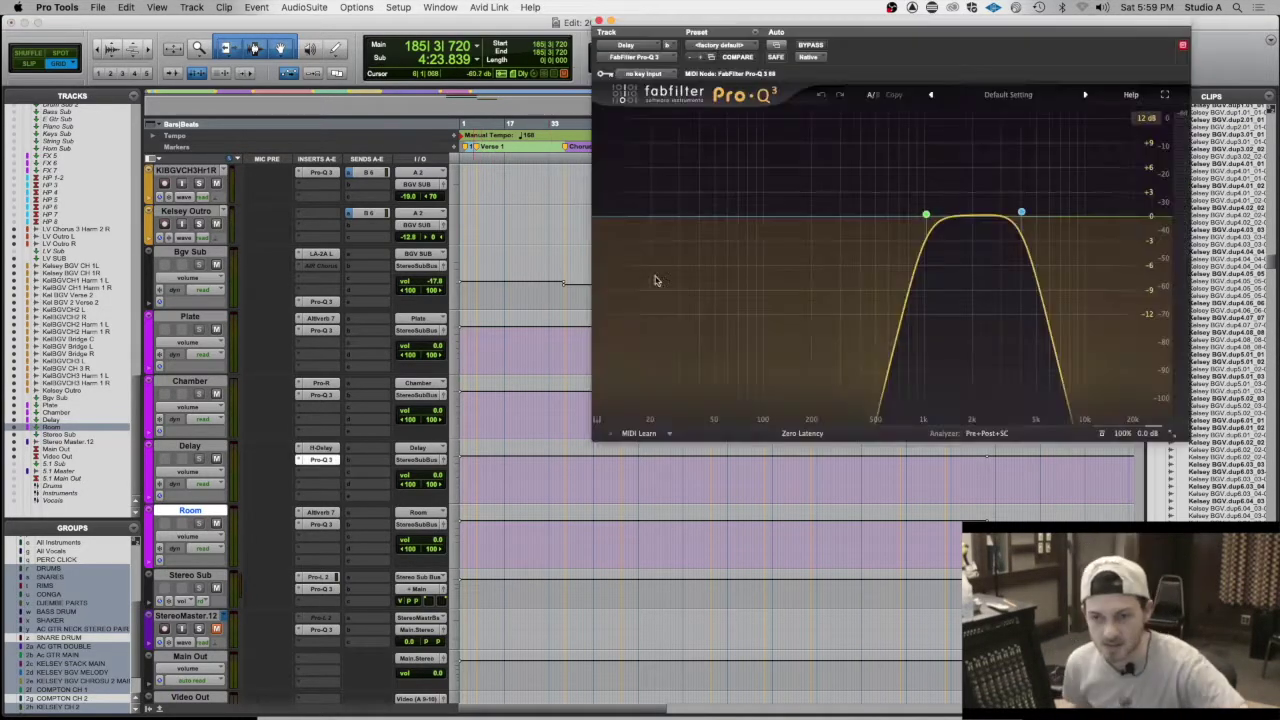
{"action": "left_click", "coordinate": [599, 21]}
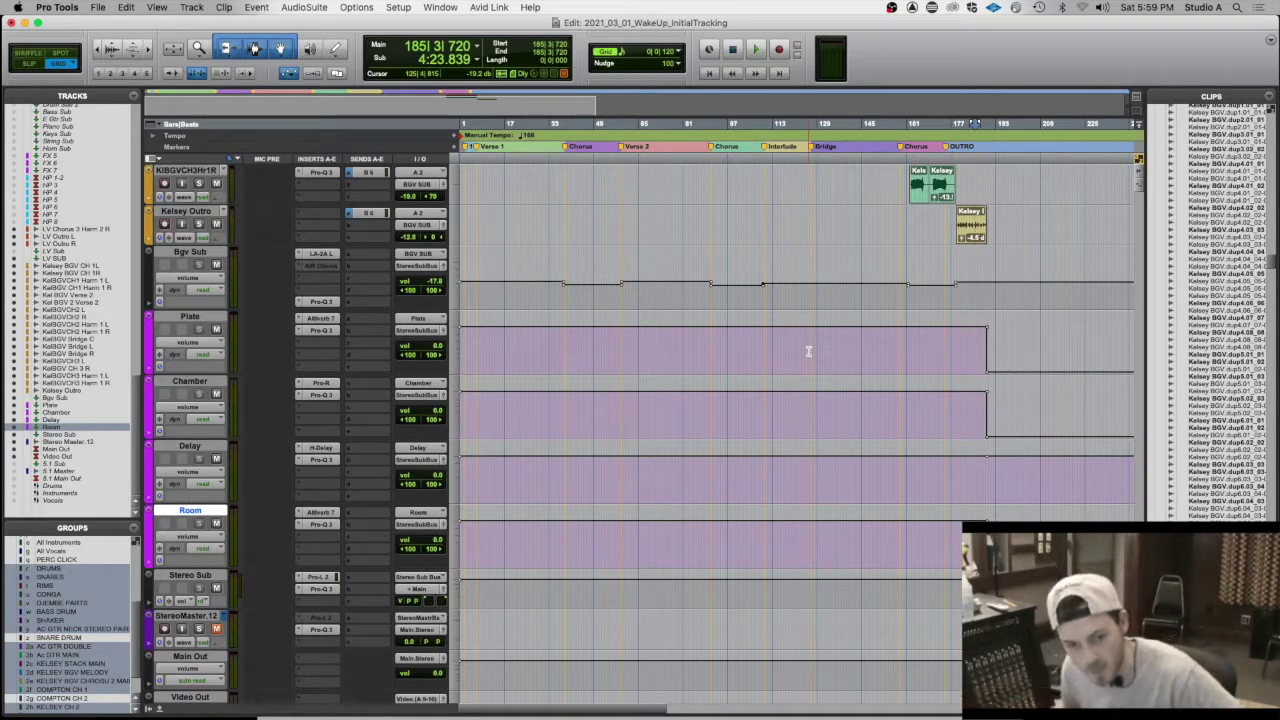
- Select the Consolatio track and its clip in the Interlude, solo the track, and audition the clip
{"action": "scroll", "coordinate": [340, 408], "scroll_direction": "up", "scroll_amount": 10}
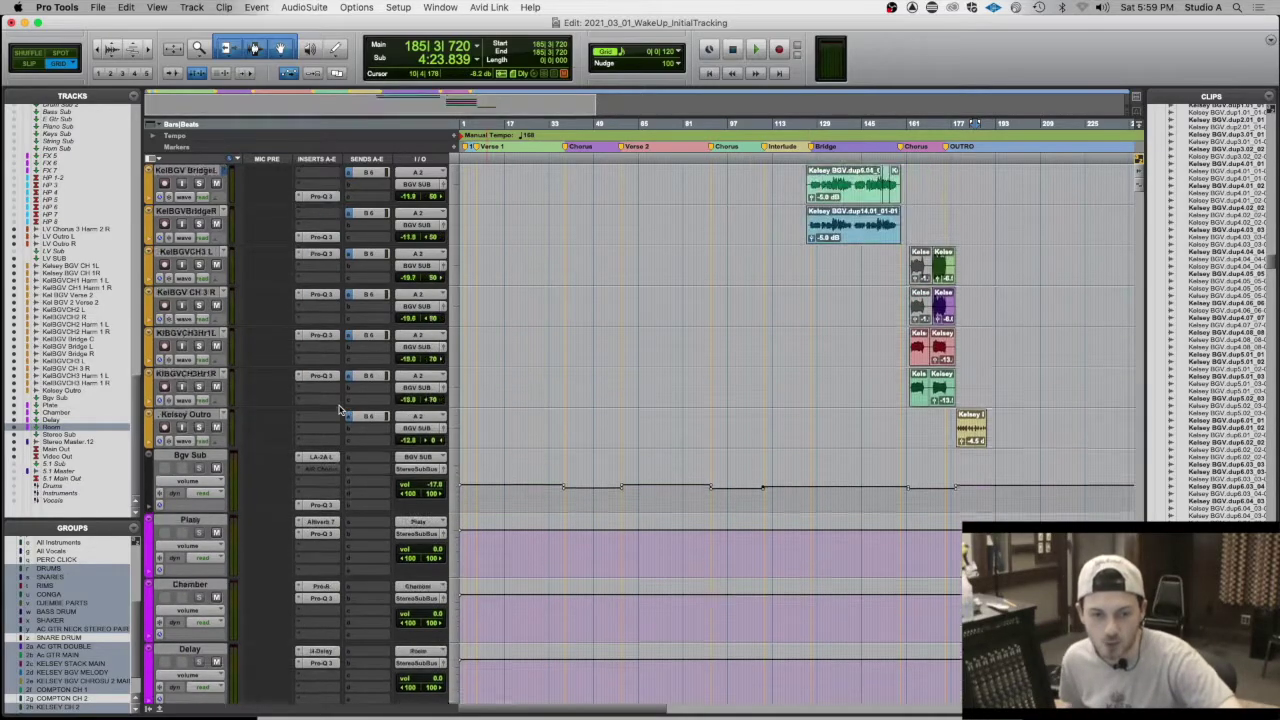
{"action": "scroll", "coordinate": [340, 408], "scroll_direction": "up", "scroll_amount": 15}
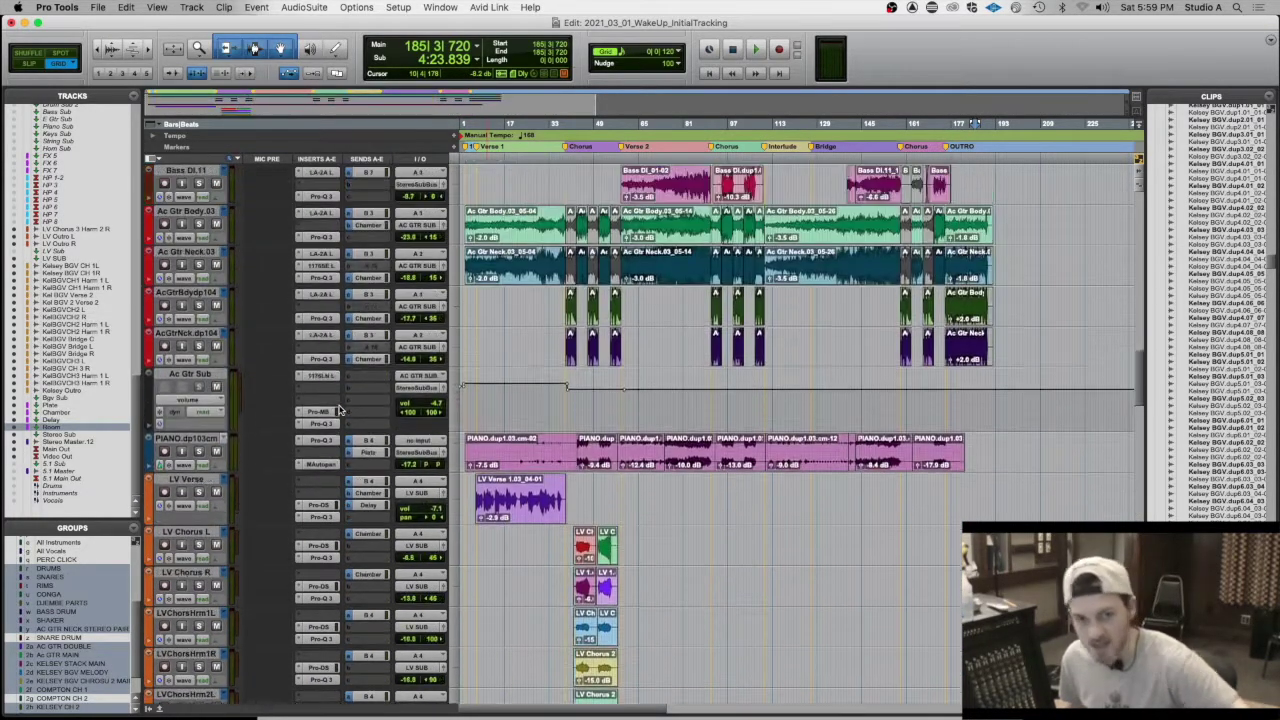
{"action": "scroll", "coordinate": [340, 408], "scroll_direction": "up", "scroll_amount": 15}
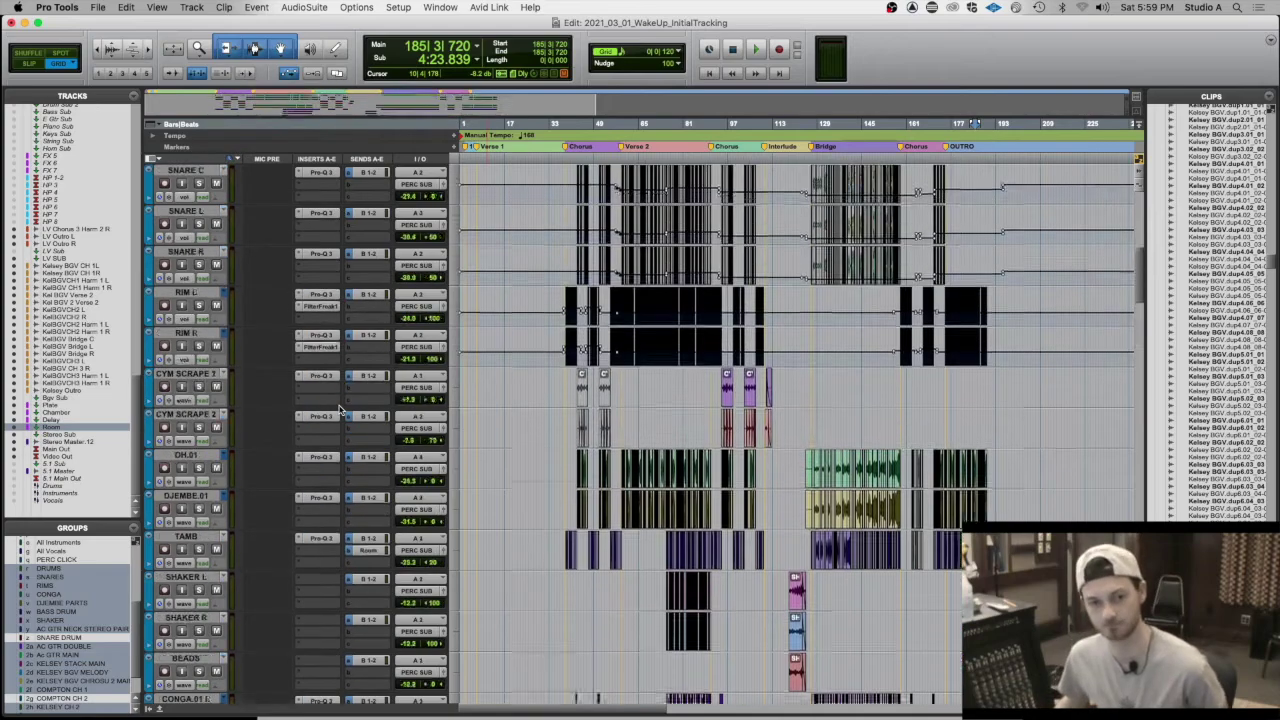
{"action": "scroll", "coordinate": [340, 408], "scroll_direction": "up", "scroll_amount": 5}
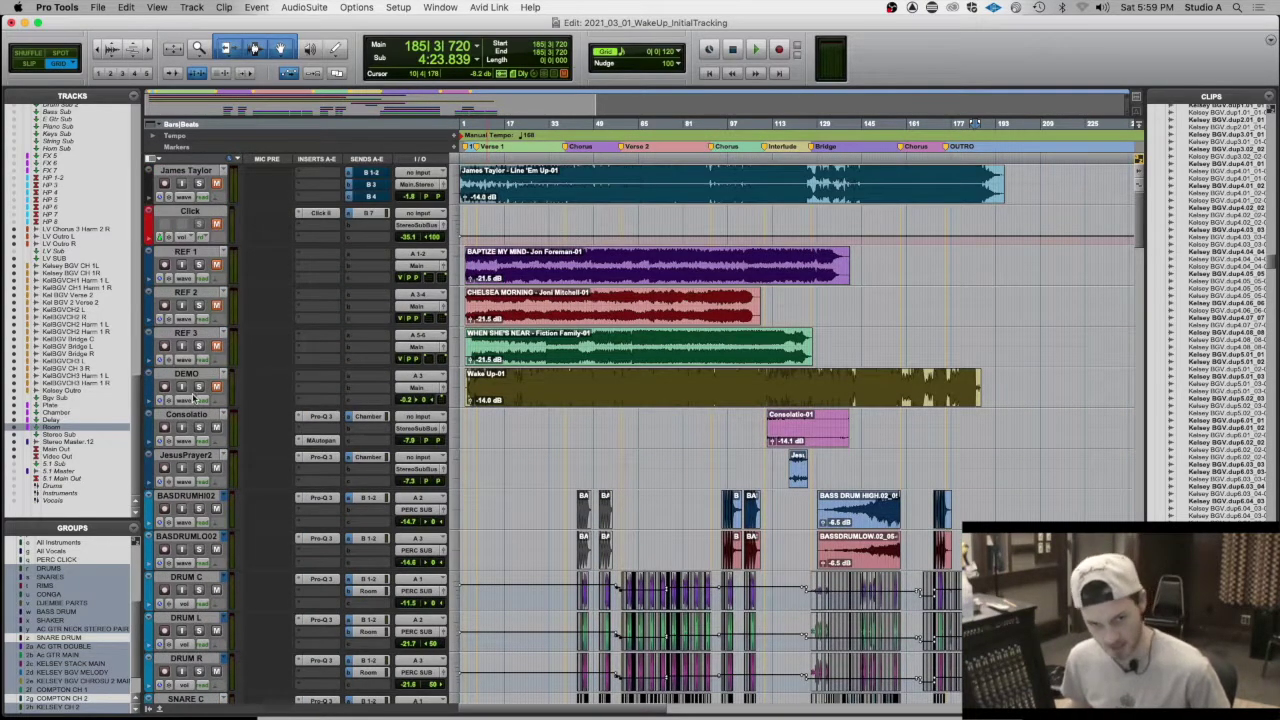
{"action": "scroll", "coordinate": [196, 398], "scroll_direction": "down", "scroll_amount": 2}
{"action": "left_click", "coordinate": [187, 335]}
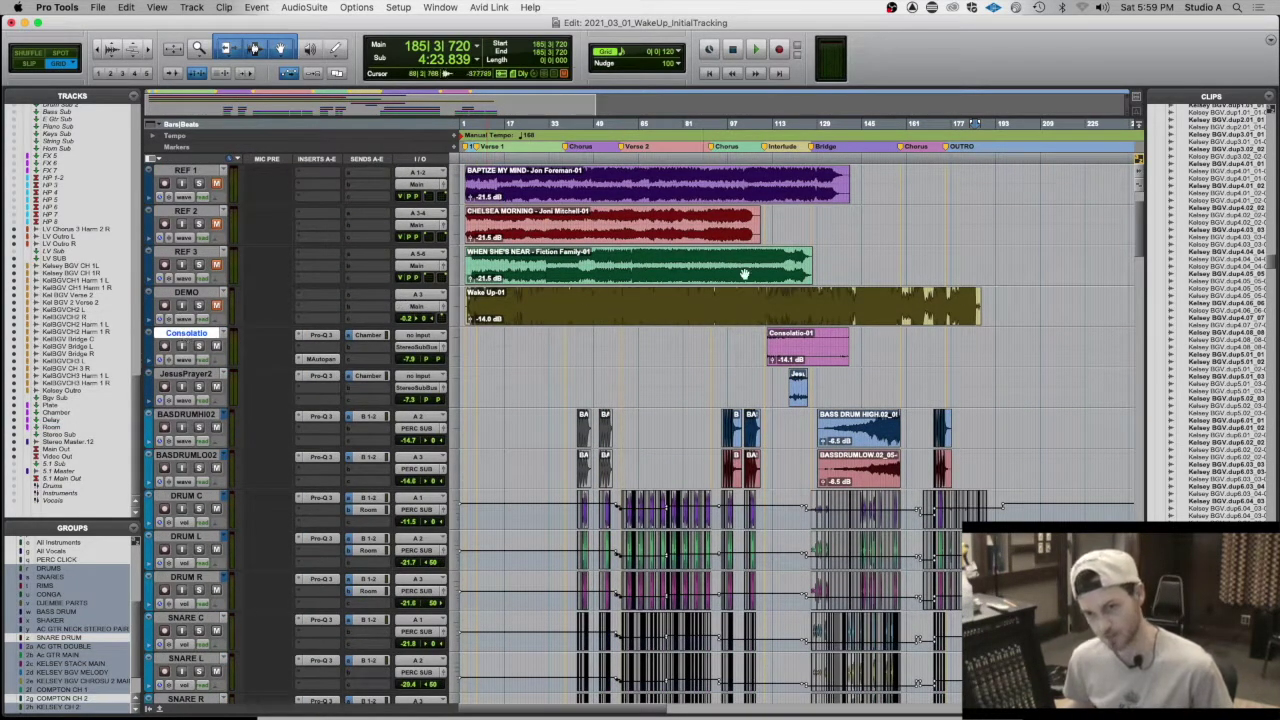
{"action": "left_click", "coordinate": [790, 360]}
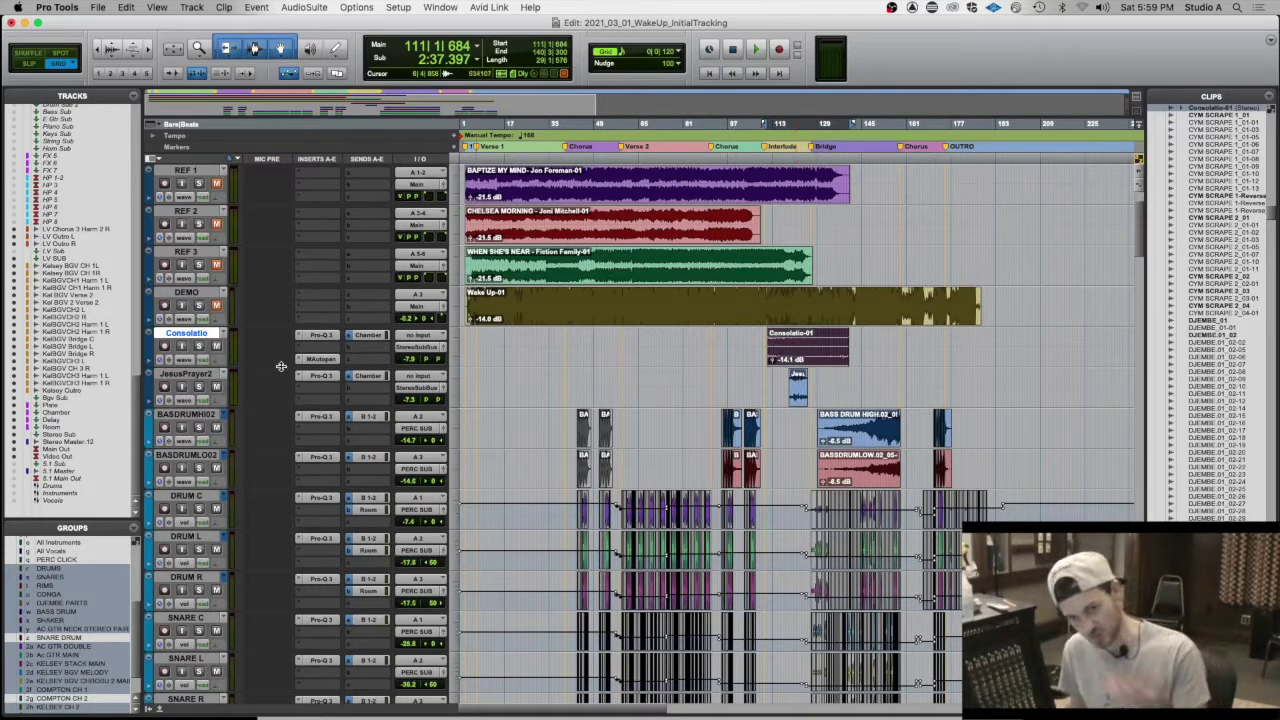
{"action": "left_click", "coordinate": [199, 346]}
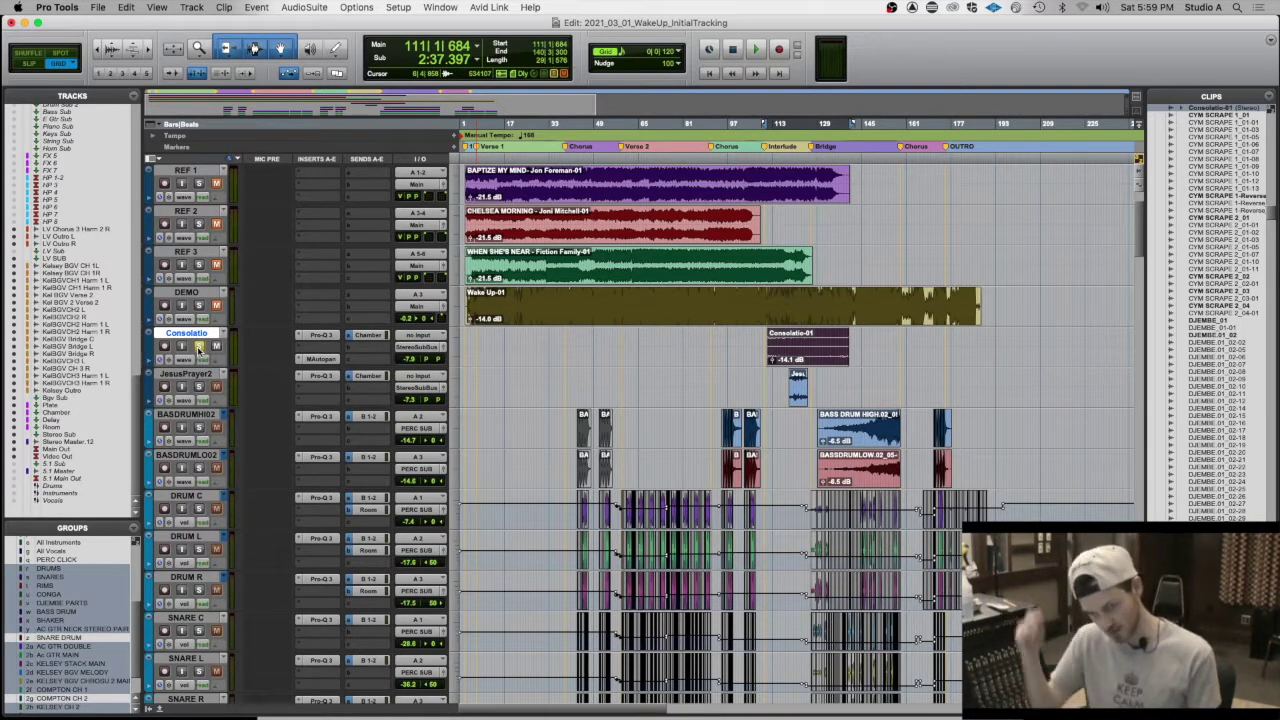
{"action": "key", "text": "space"}
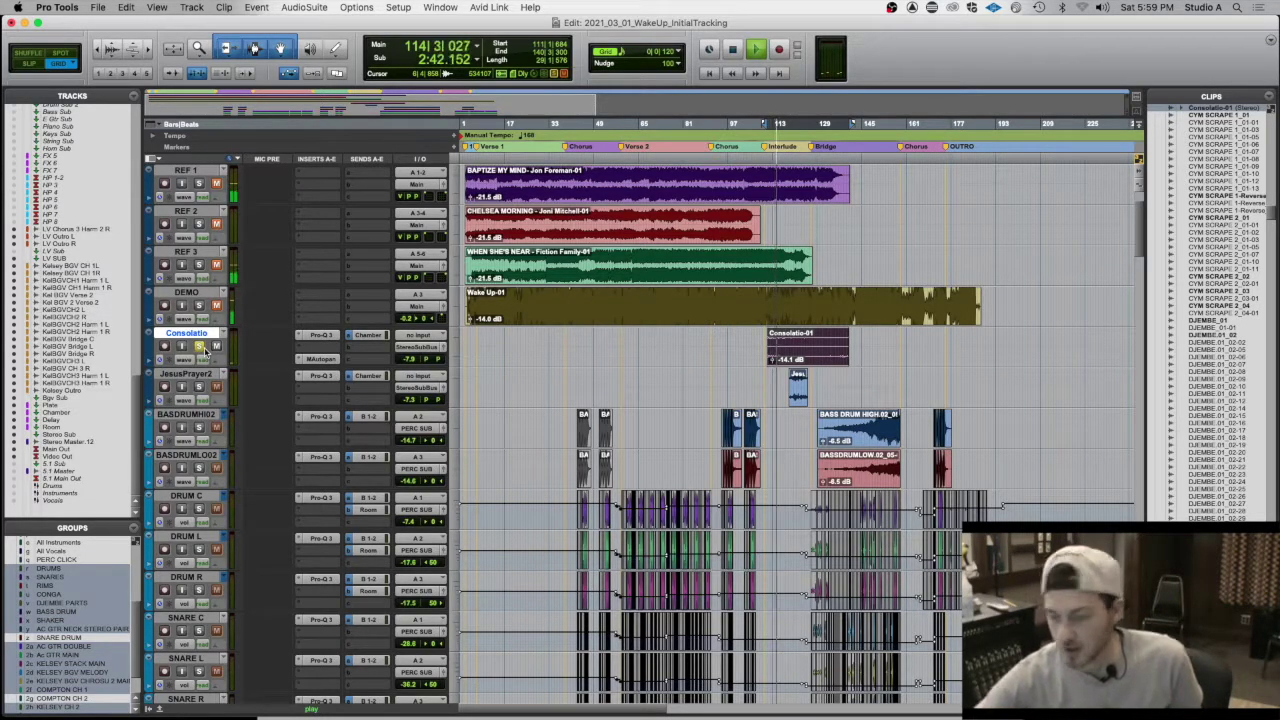
{"action": "key", "text": "space"}
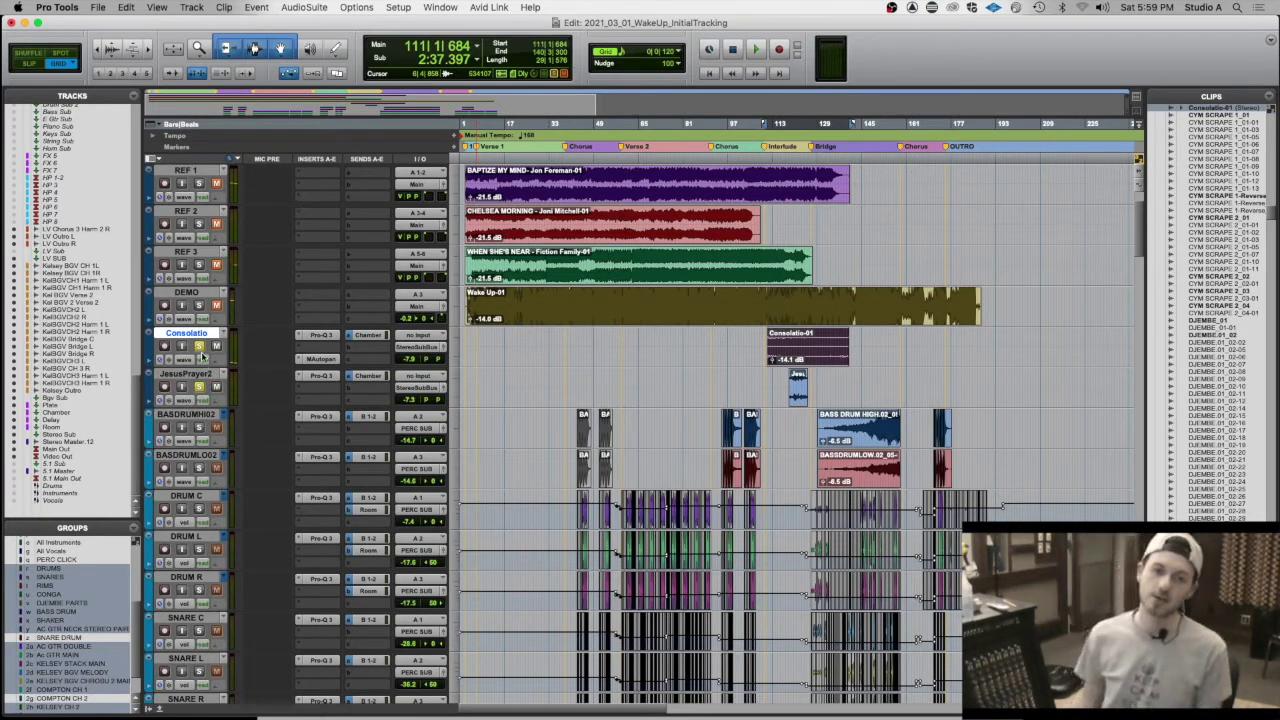
- Select the JesusPrayer2 clip in the Interlude and audition it with only its own track soloed
{"action": "left_click", "coordinate": [796, 400]}
{"action": "key", "text": "space"}
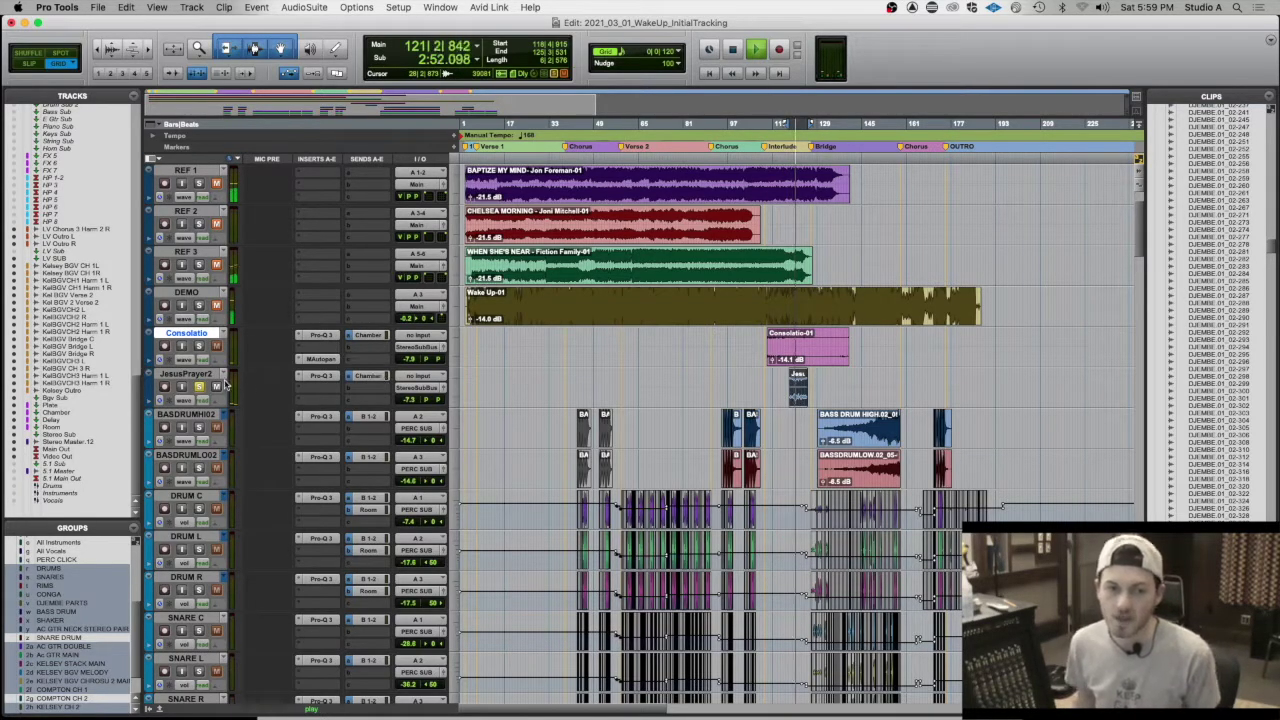
{"action": "key", "text": "space"}
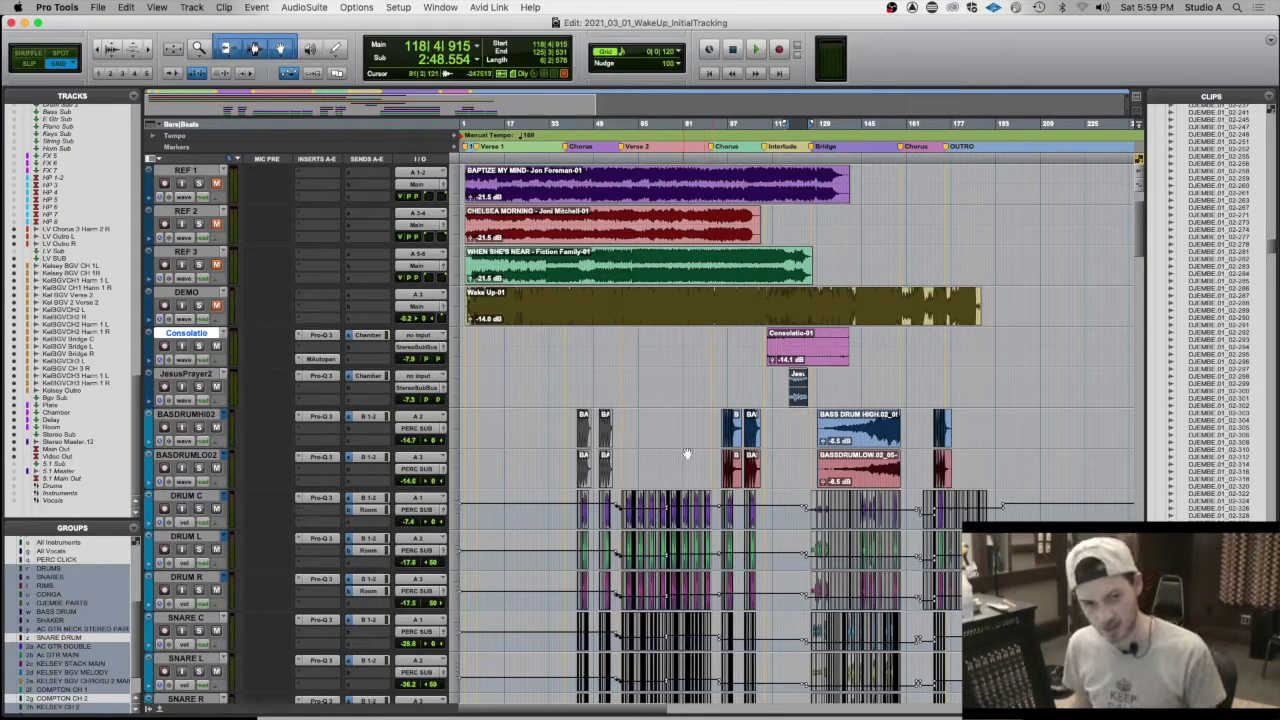
- Open the Pro-Q 3 equalizer on the Stereo Sub track and inspect its high-frequency cut
{"action": "scroll", "coordinate": [583, 437], "scroll_direction": "down", "scroll_amount": 20}
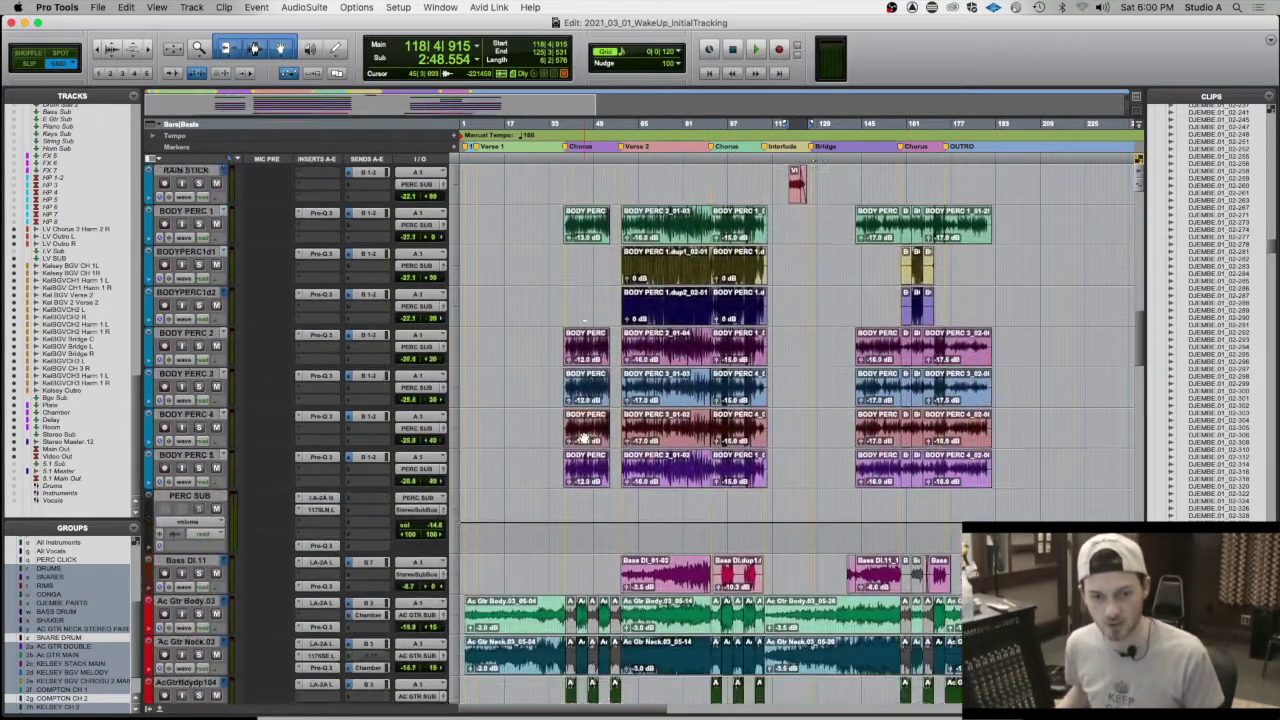
{"action": "scroll", "coordinate": [584, 437], "scroll_direction": "down", "scroll_amount": 15}
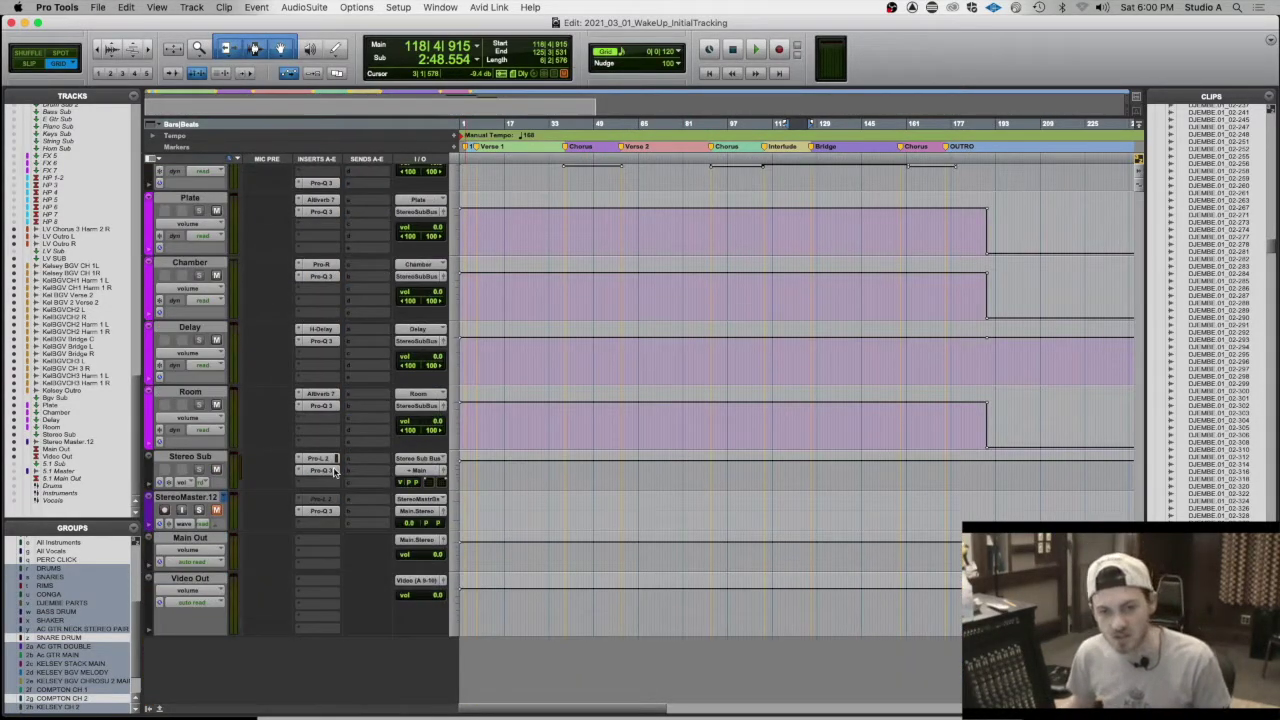
{"action": "left_click", "coordinate": [320, 470]}
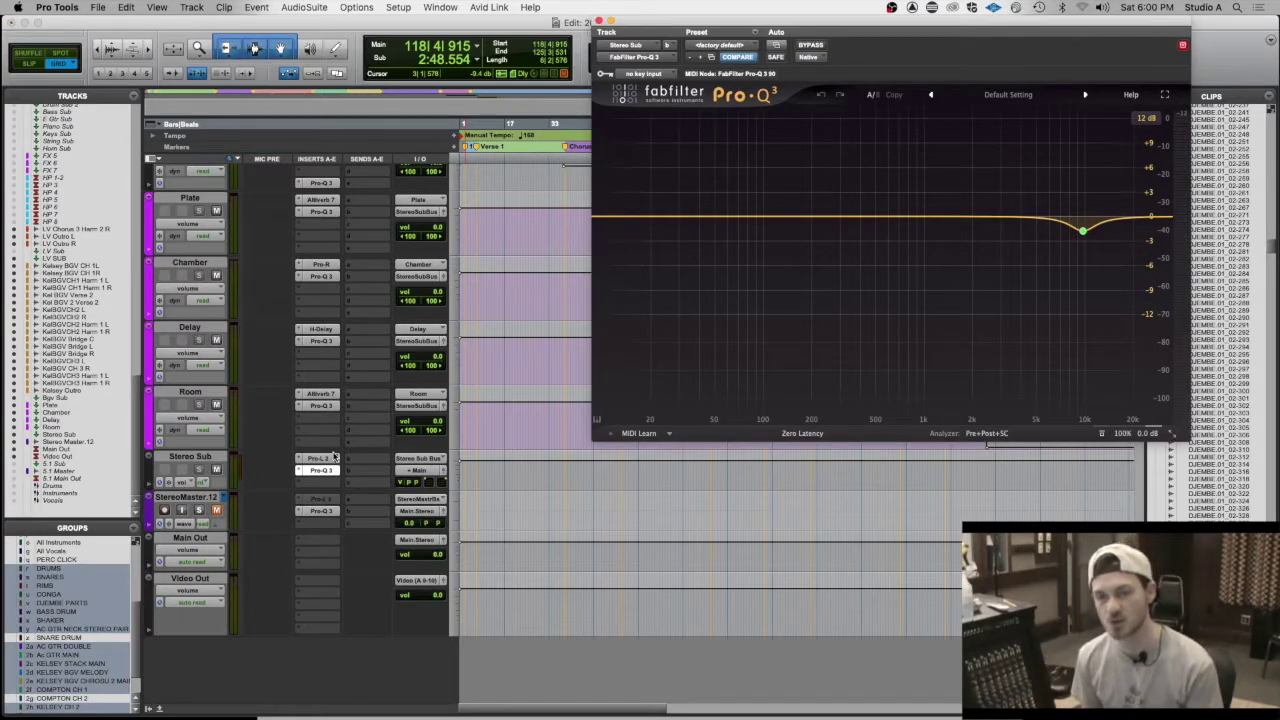
{"action": "mouse_move", "coordinate": [1147, 243]}
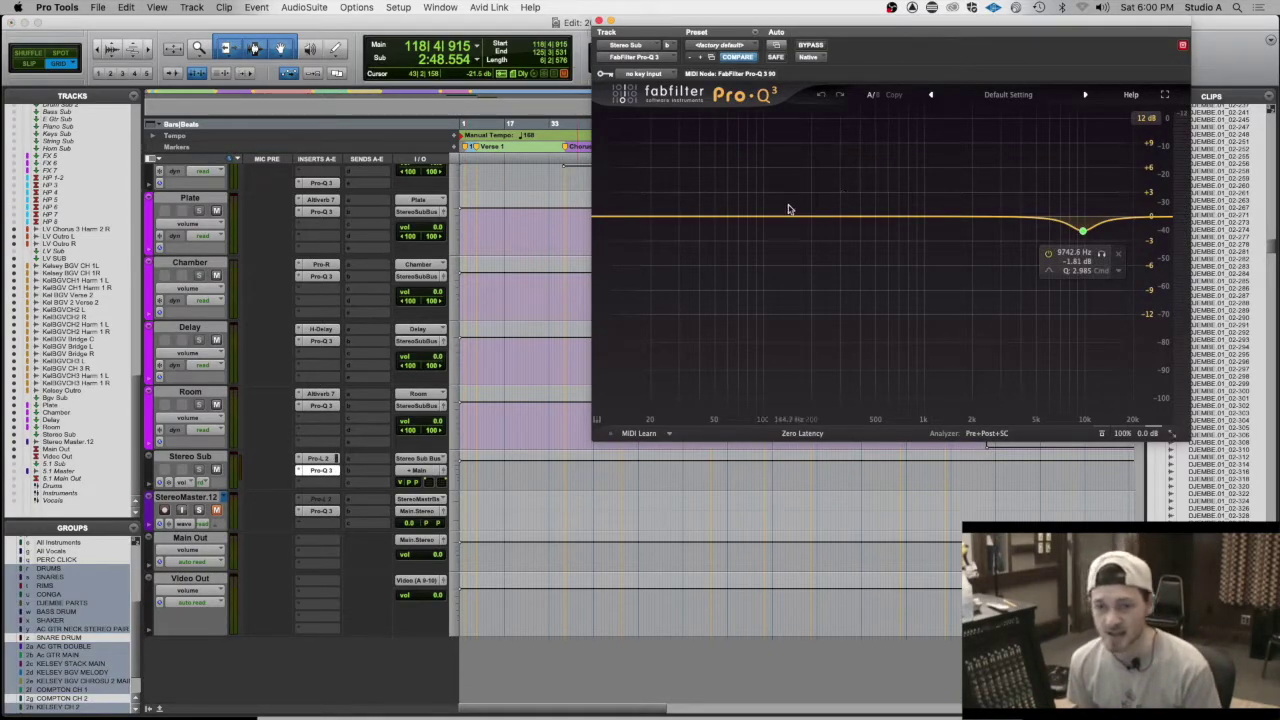
- Play the mix and add a bell band to the Stereo Sub's Pro-Q 3 at about 820 Hz, narrowing its Q to about 4.5
{"action": "key", "text": "space"}
{"action": "left_click", "coordinate": [937, 214]}
{"action": "left_click_drag", "start_coordinate": [937, 214], "coordinate": [901, 217]}
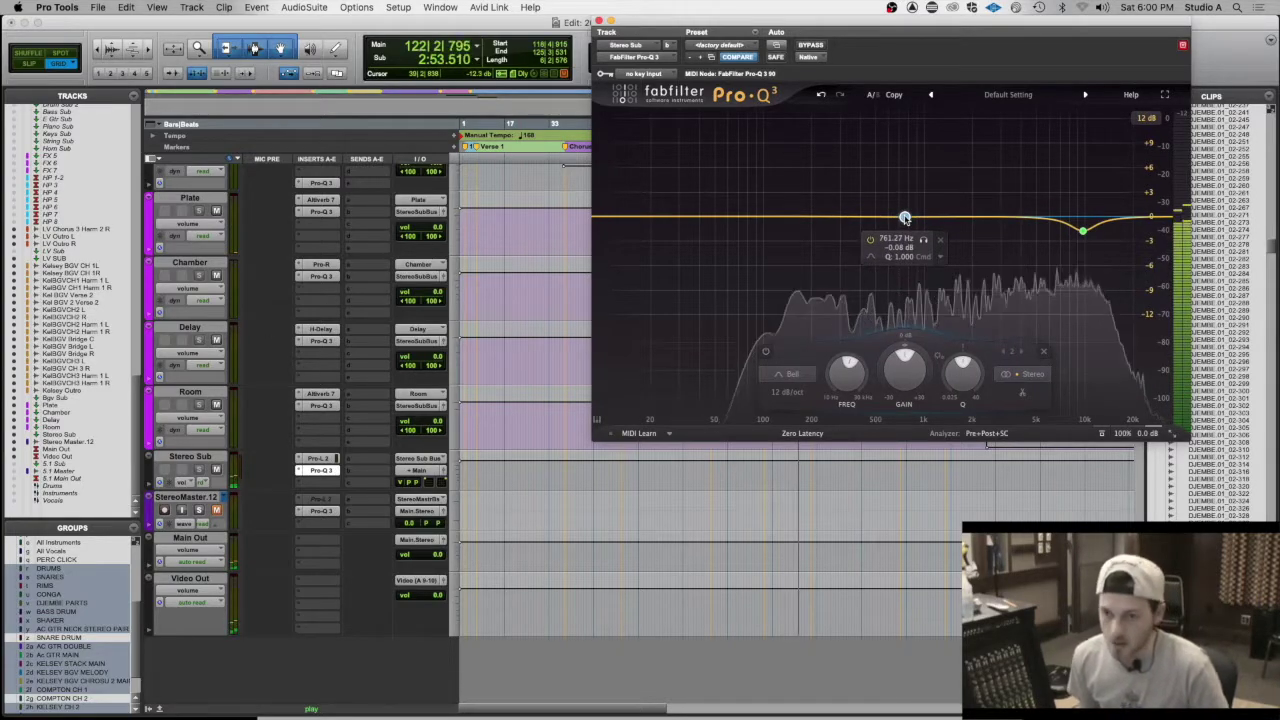
{"action": "key", "text": "space"}
{"action": "scroll", "coordinate": [901, 258], "scroll_direction": "up", "scroll_amount": 5}
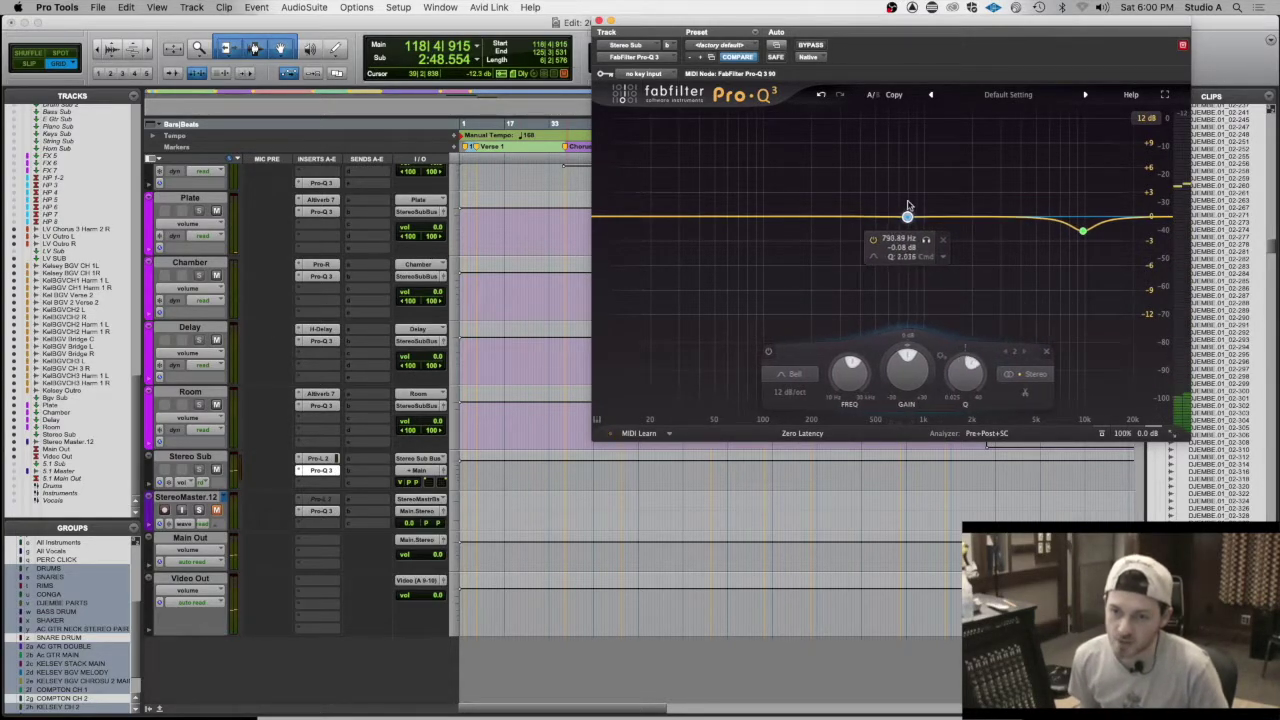
{"action": "mouse_move", "coordinate": [908, 216]}
{"action": "left_mouse_down"}
{"action": "mouse_move", "coordinate": [910, 167]}
{"action": "mouse_move", "coordinate": [909, 214]}
{"action": "left_mouse_up"}
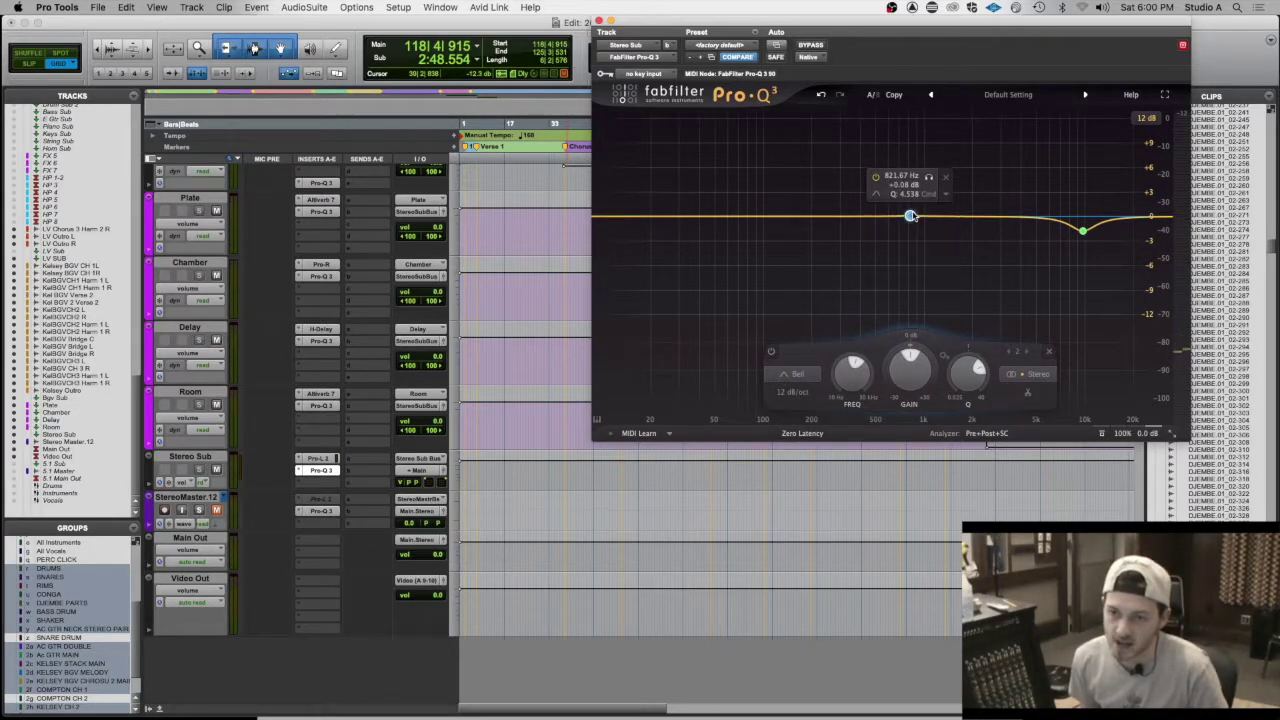
- Move the new bell band to about 55 Hz at 0 dB and sweep it upward in solo to audition the frequency range
{"action": "left_click_drag", "start_coordinate": [910, 217], "coordinate": [721, 216]}
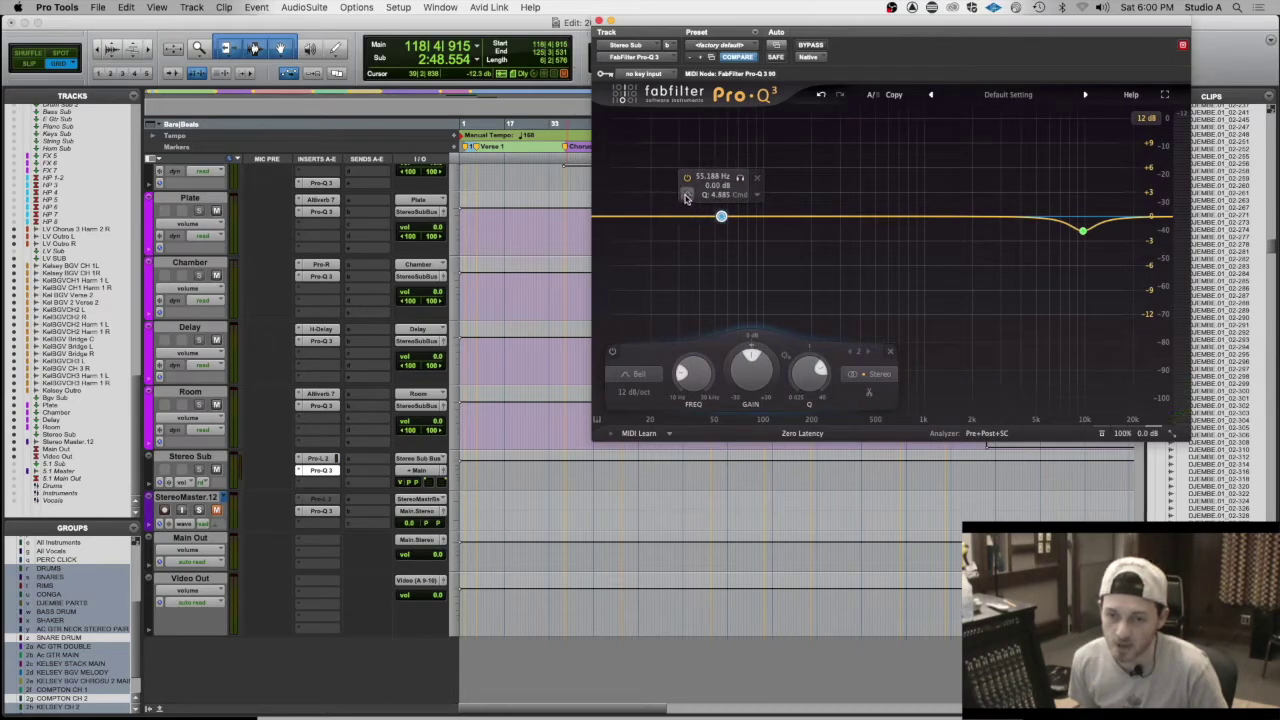
{"action": "left_click", "coordinate": [686, 197]}
{"action": "left_click", "coordinate": [693, 201]}
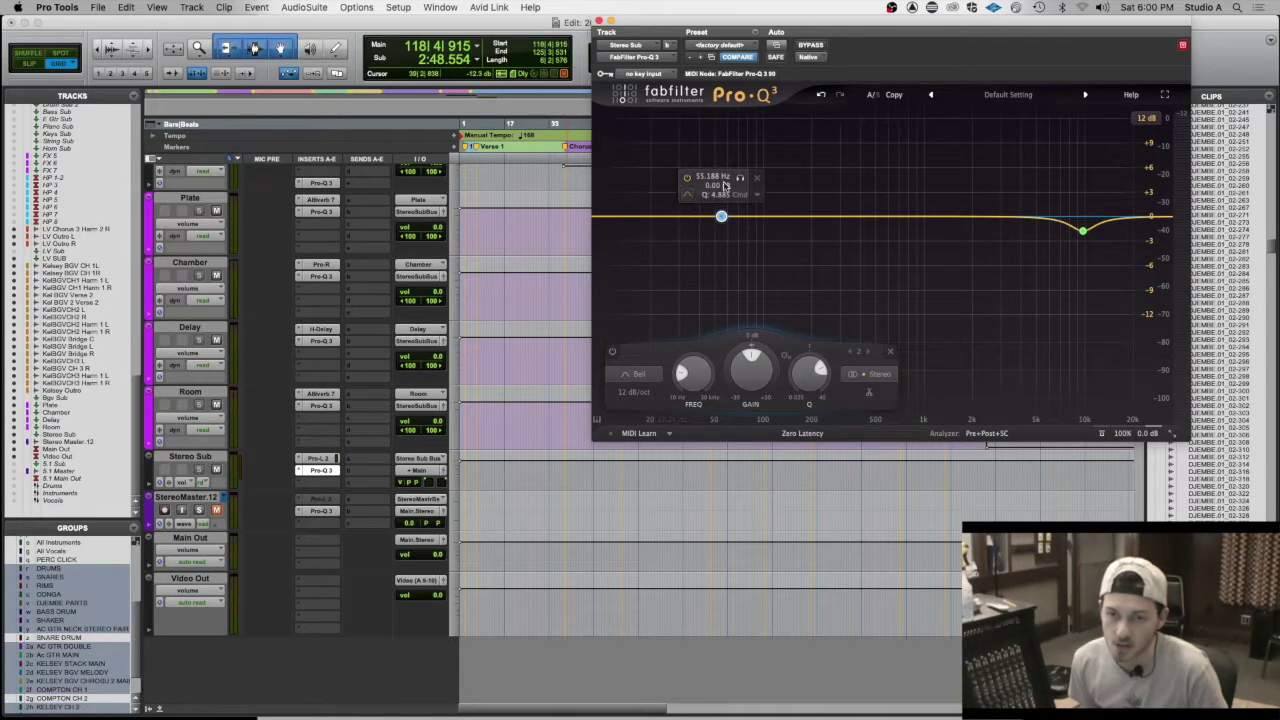
{"action": "left_click_drag", "start_coordinate": [742, 178], "coordinate": [1022, 188]}
{"action": "key", "text": "space"}
{"action": "mouse_move", "coordinate": [1086, 242]}
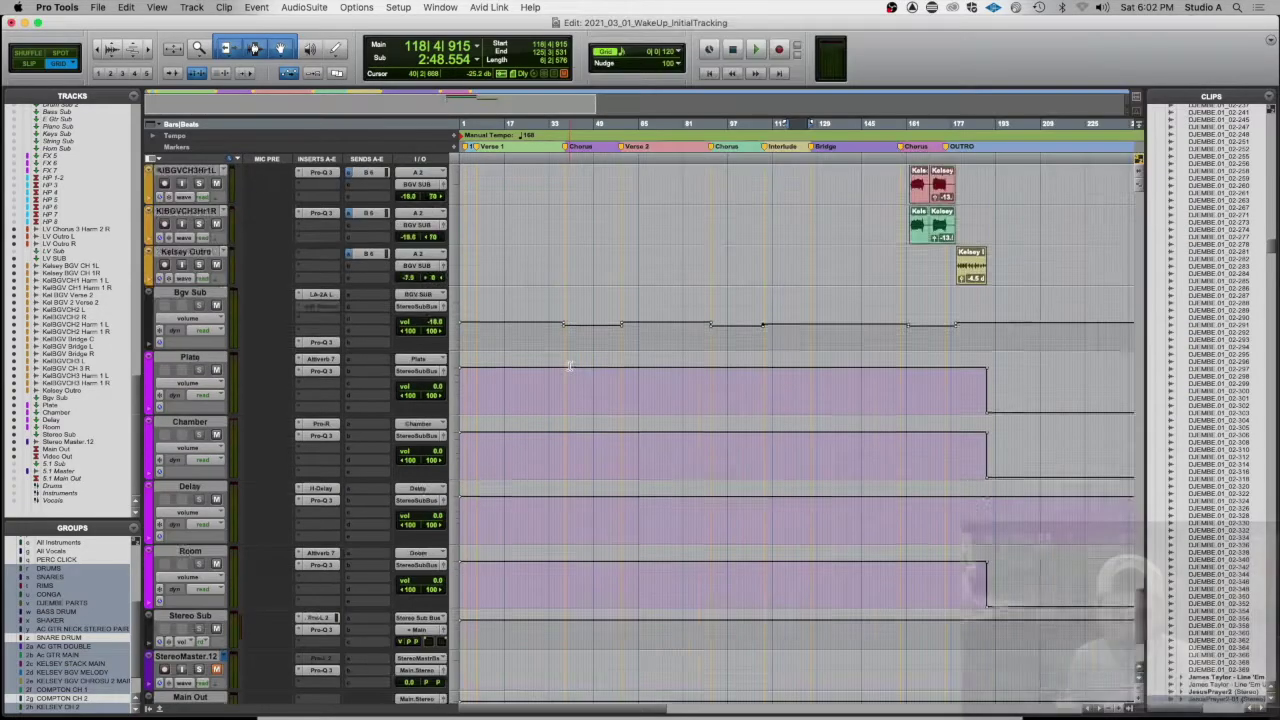
{"action": "scroll", "coordinate": [569, 366], "scroll_direction": "up", "scroll_amount": 15}
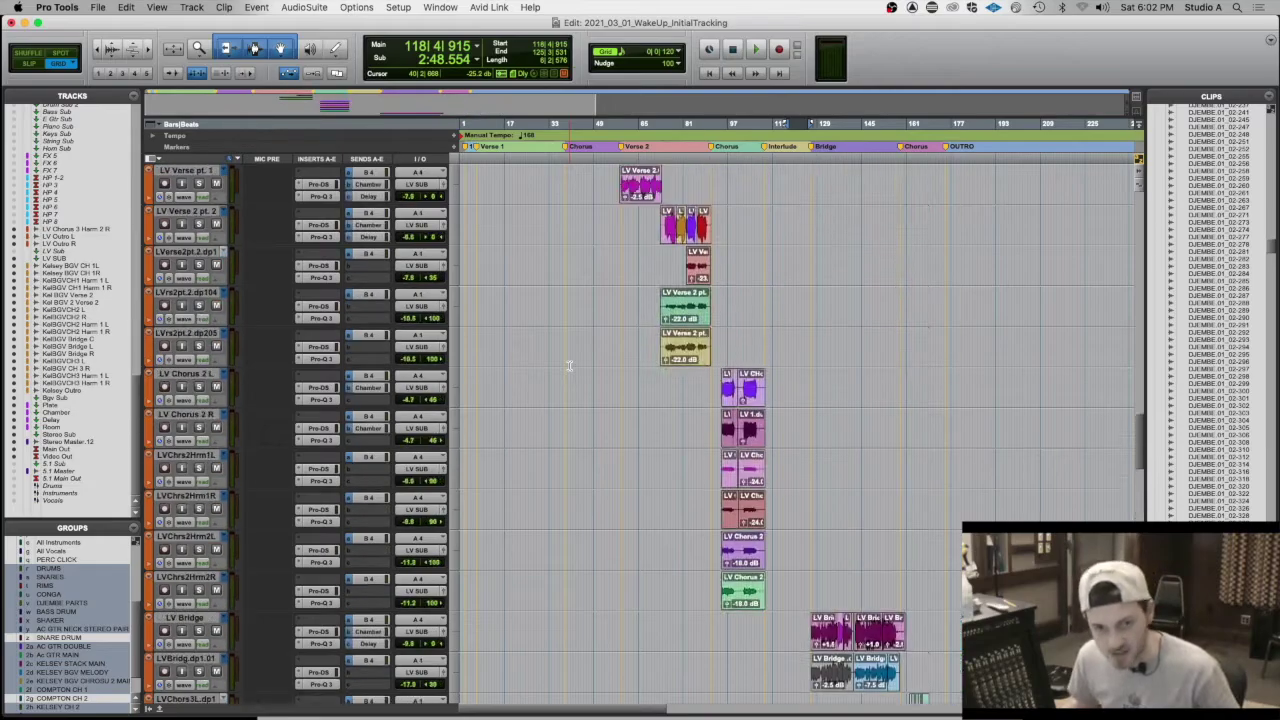
{"action": "scroll", "coordinate": [569, 366], "scroll_direction": "up", "scroll_amount": 20}
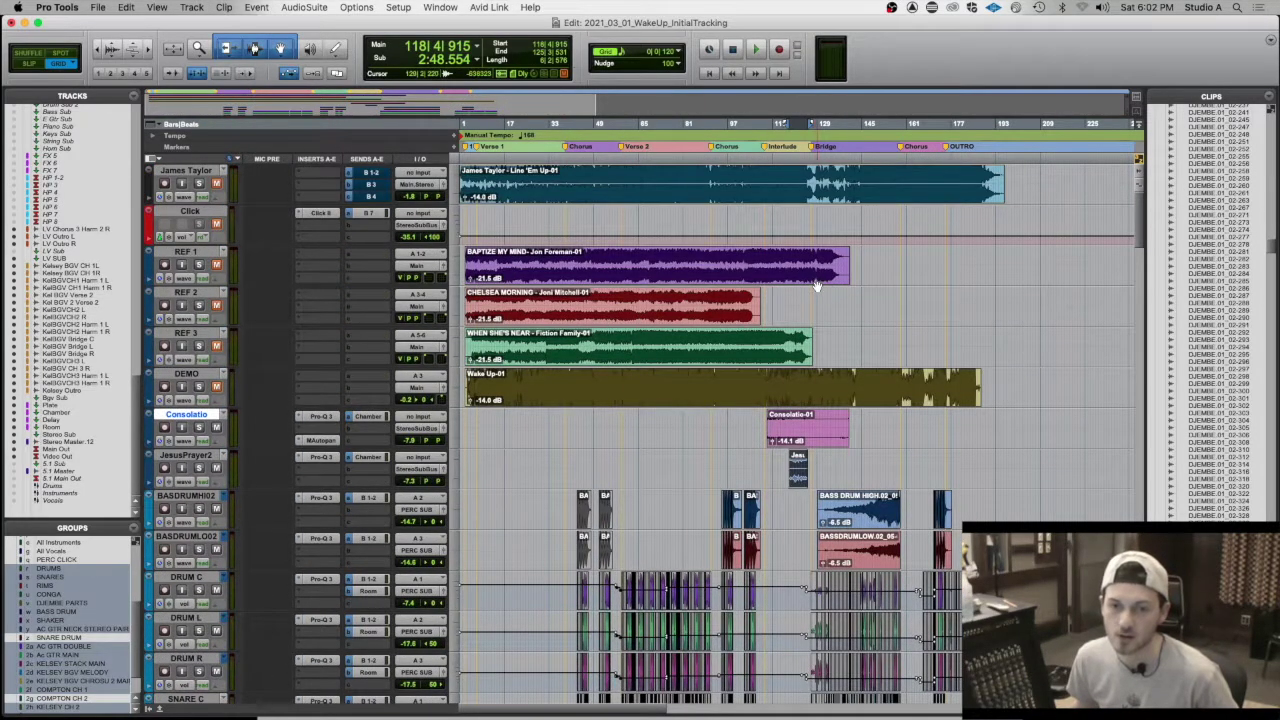
{"action": "scroll", "coordinate": [816, 286], "scroll_direction": "down", "scroll_amount": 5}
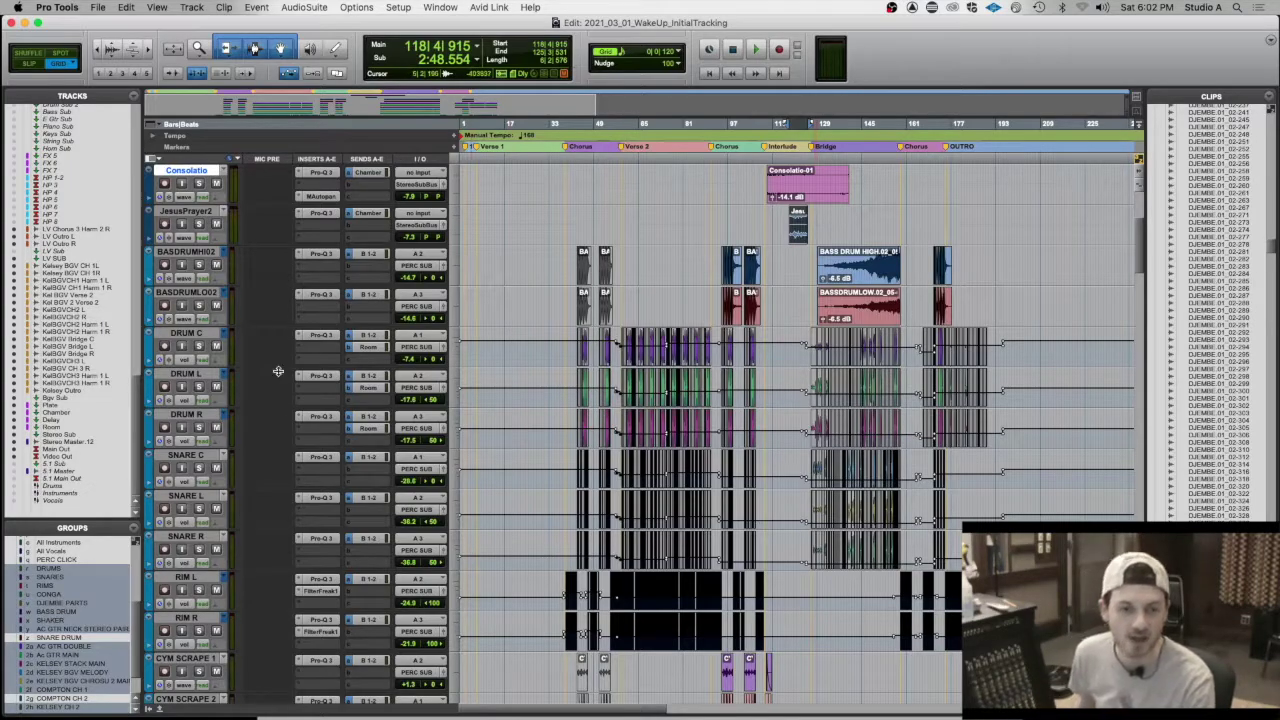
{"action": "scroll", "coordinate": [272, 349], "scroll_direction": "down", "scroll_amount": 15}
{"action": "scroll", "coordinate": [293, 432], "scroll_direction": "down", "scroll_amount": 15}
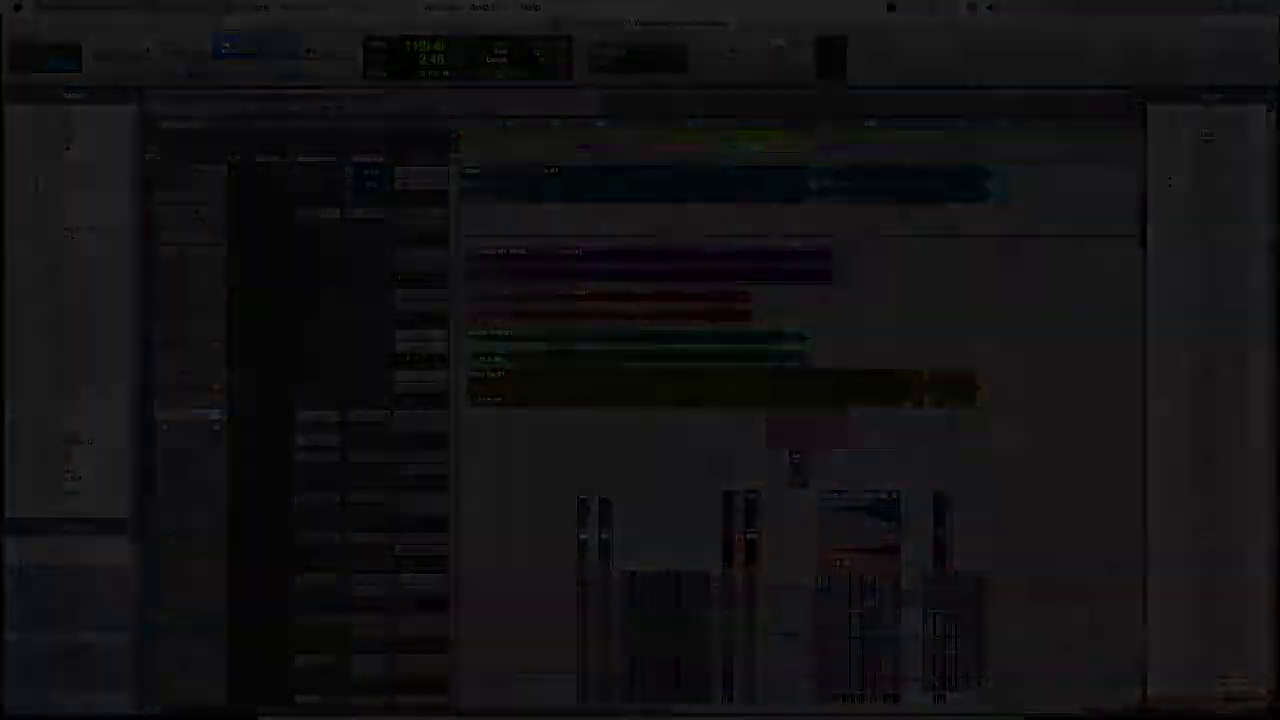